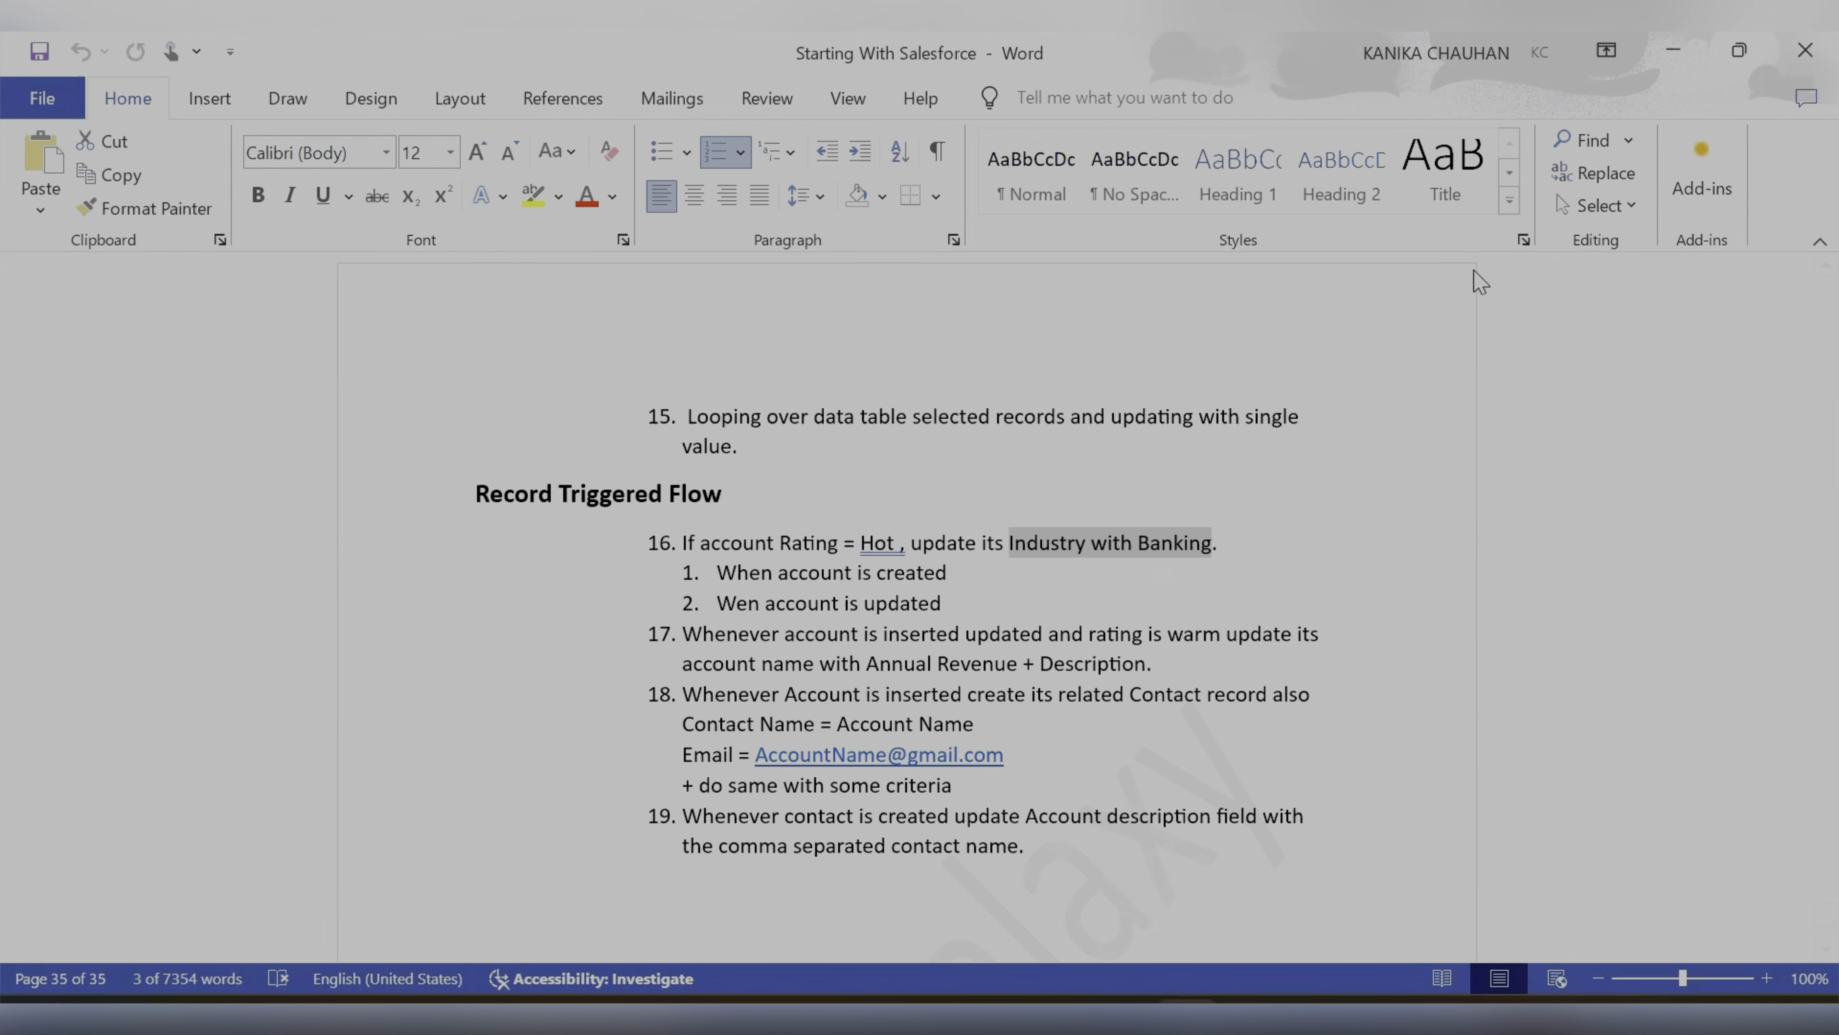
Switch to Salesforce in the browser and examine the Account Name, Annual Revenue and Description fields of the record 2 account
left_click(1672, 49)
scroll(448, 786, "down", 2)
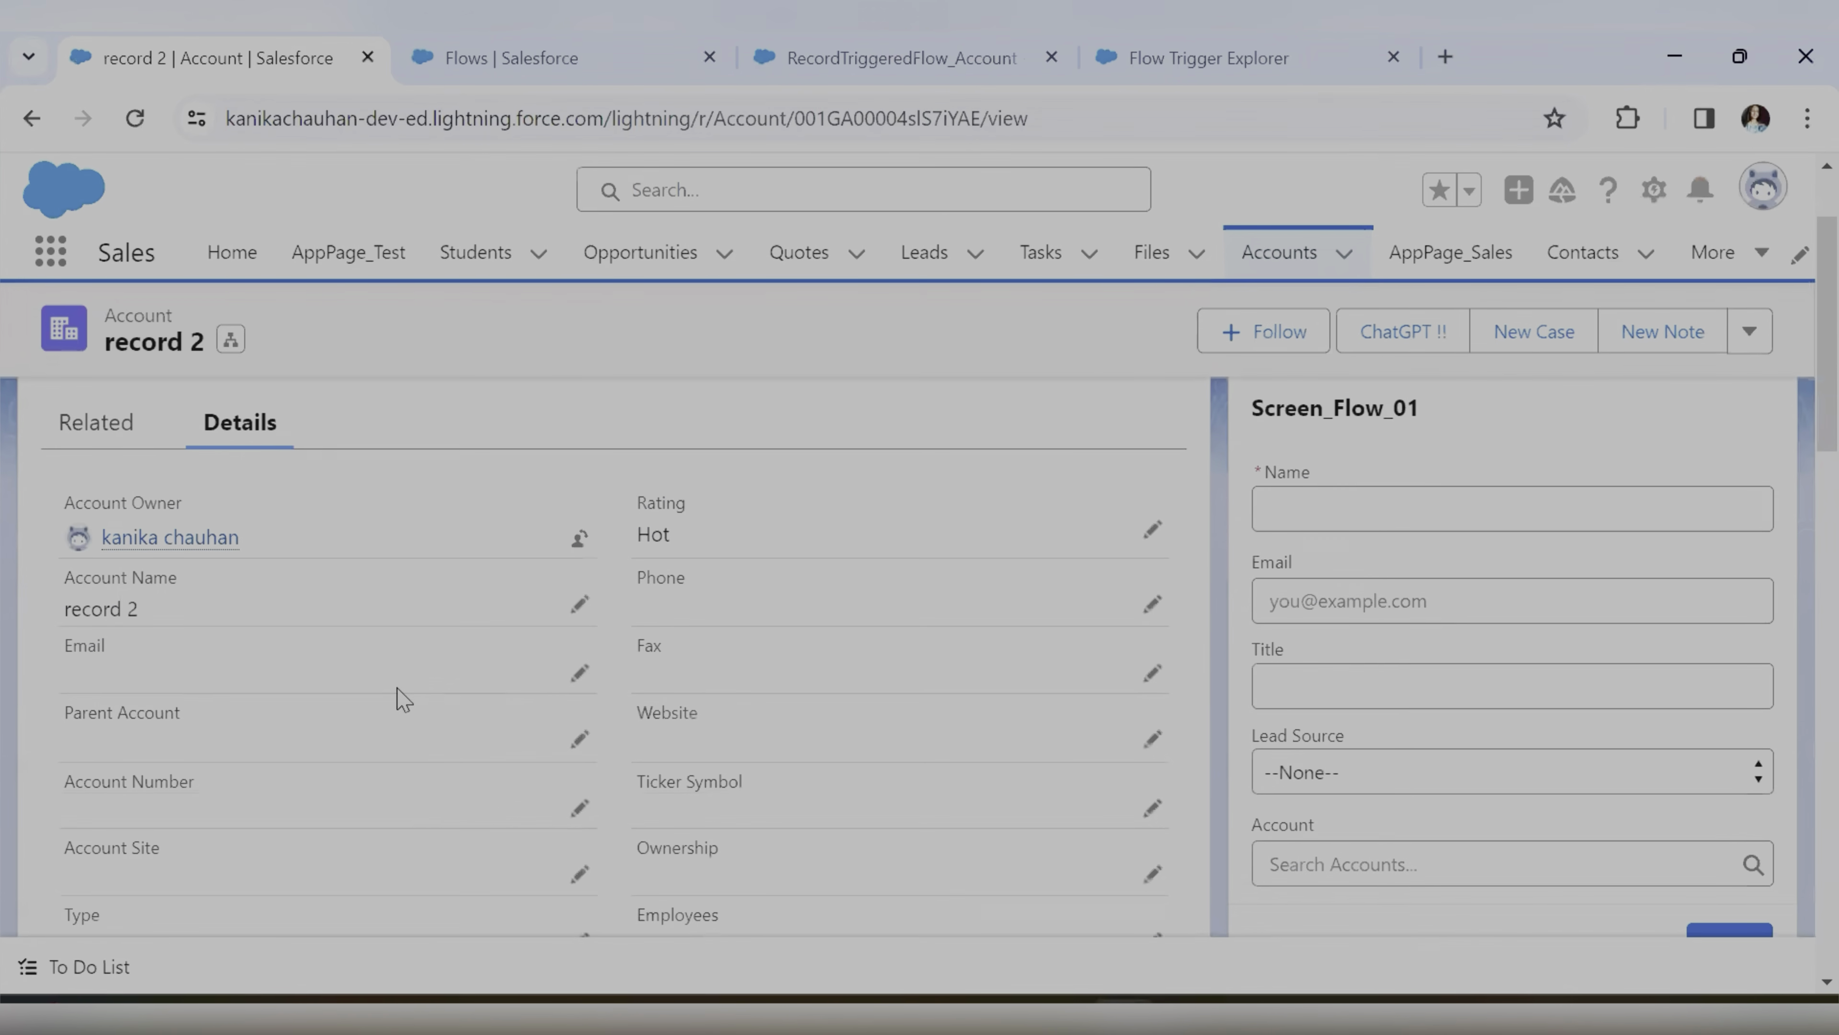
scroll(292, 632, "down", 6)
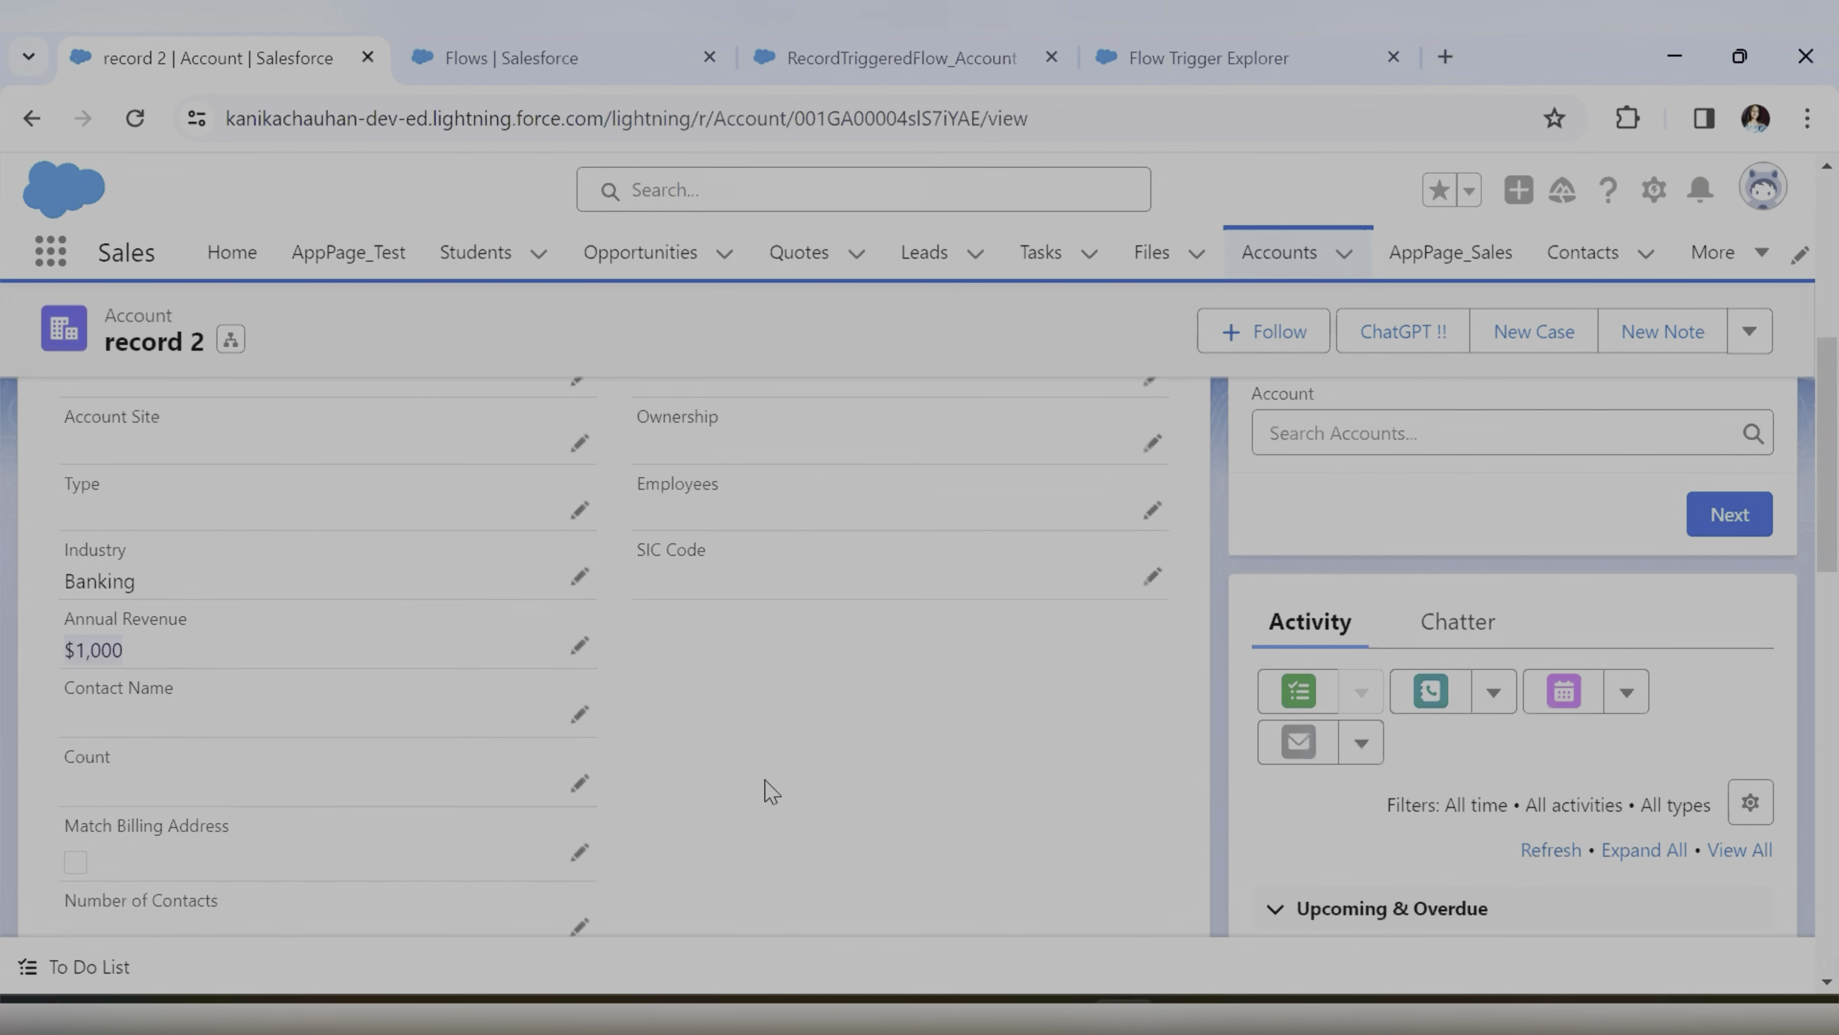
scroll(771, 790, "down", 6)
scroll(771, 790, "down", 13)
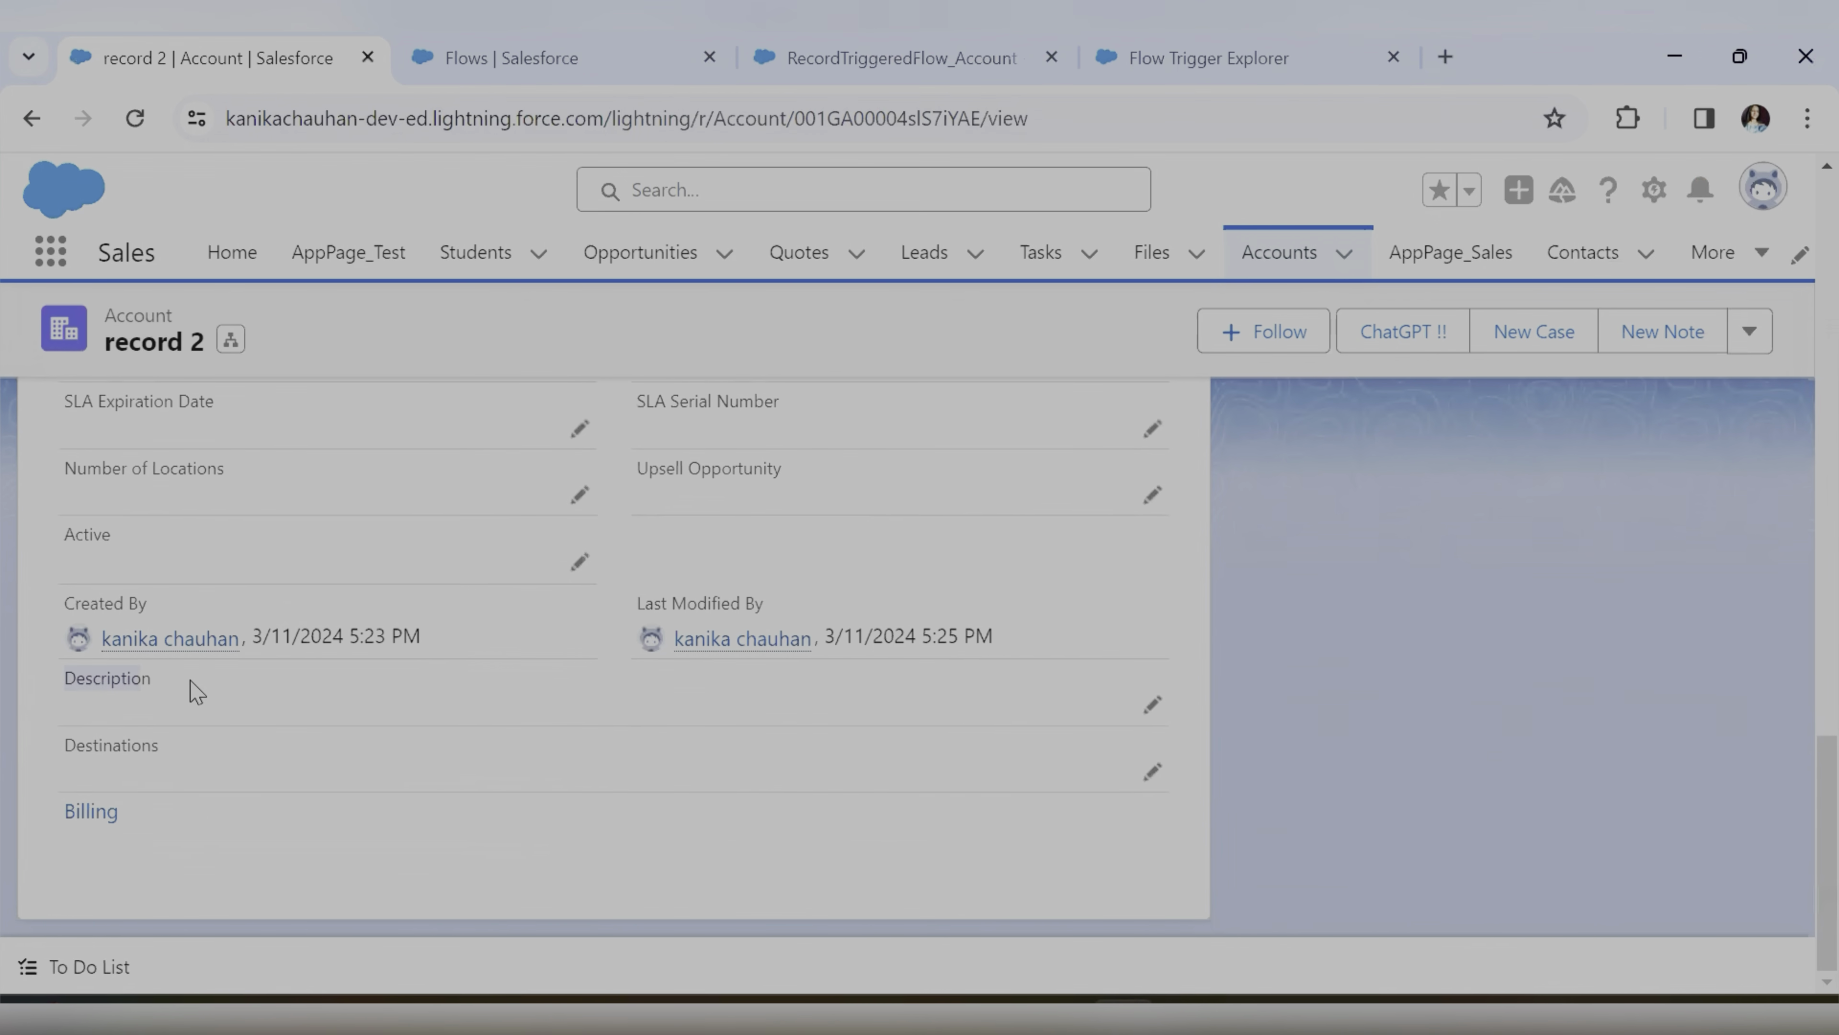
scroll(513, 764, "up", 6)
scroll(522, 767, "up", 13)
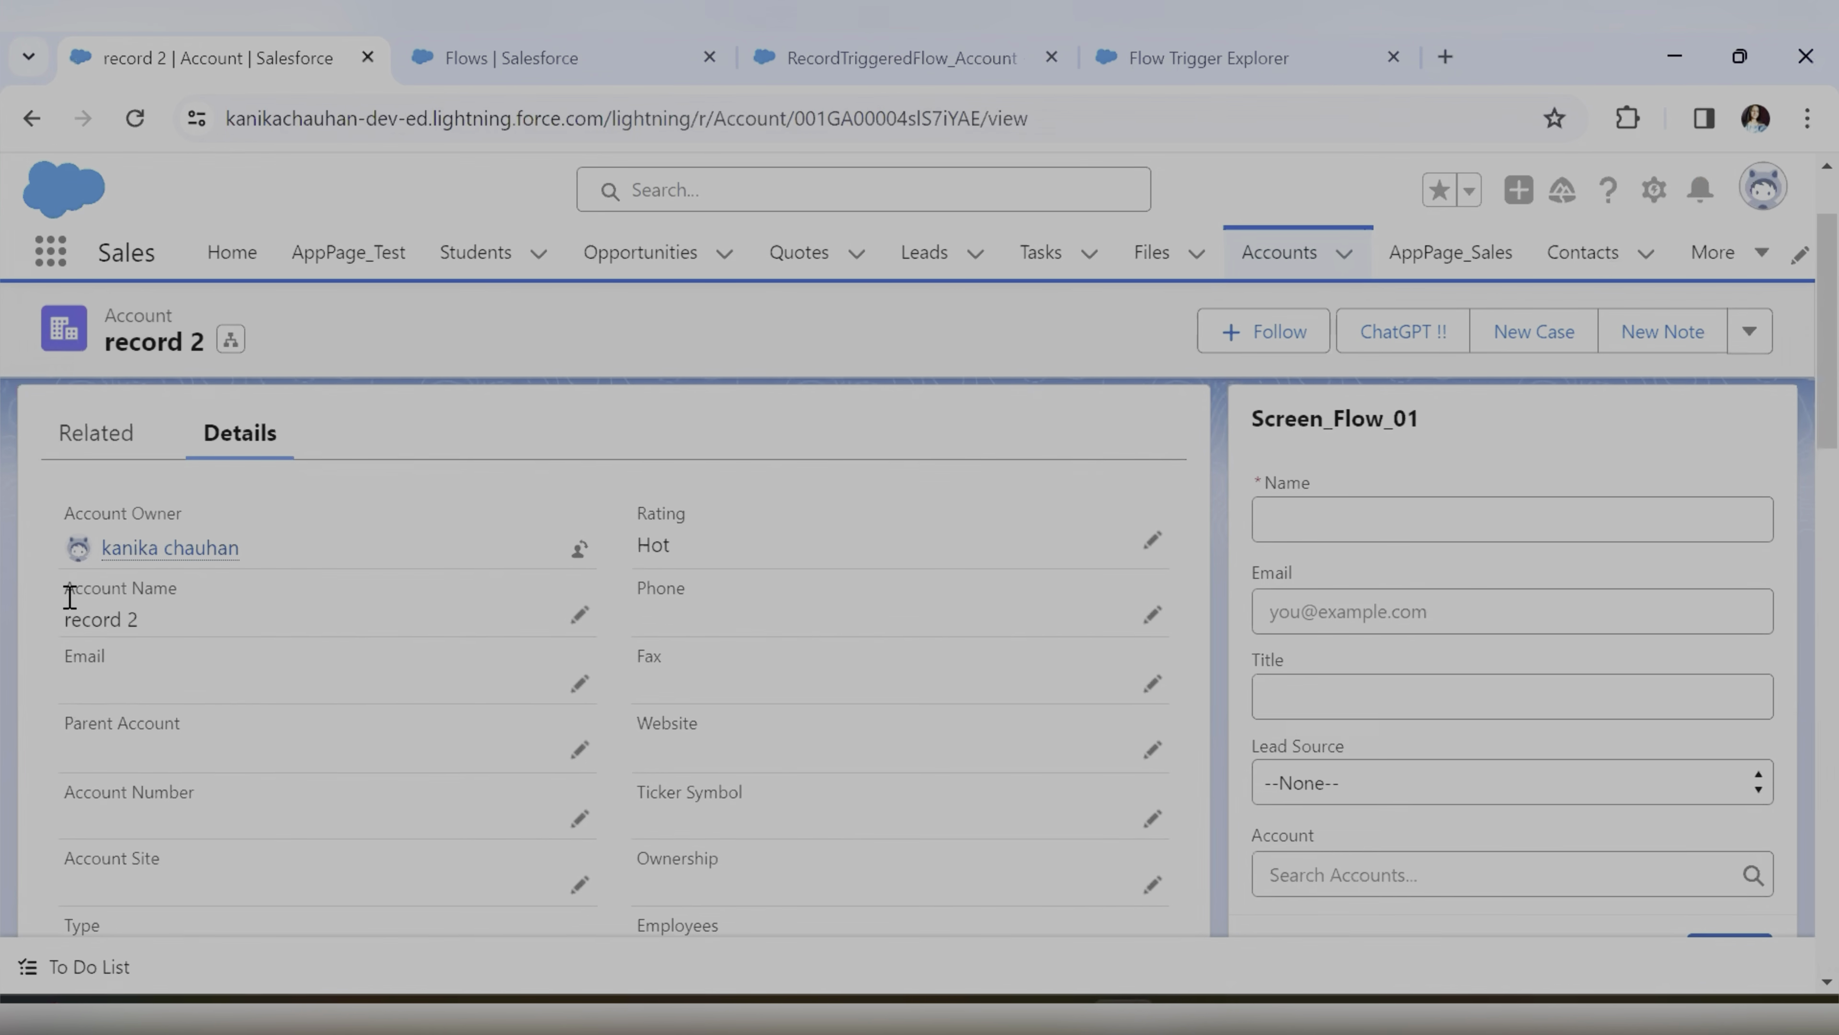
left_click_drag(66, 586, 185, 599)
scroll(129, 655, "down", 6)
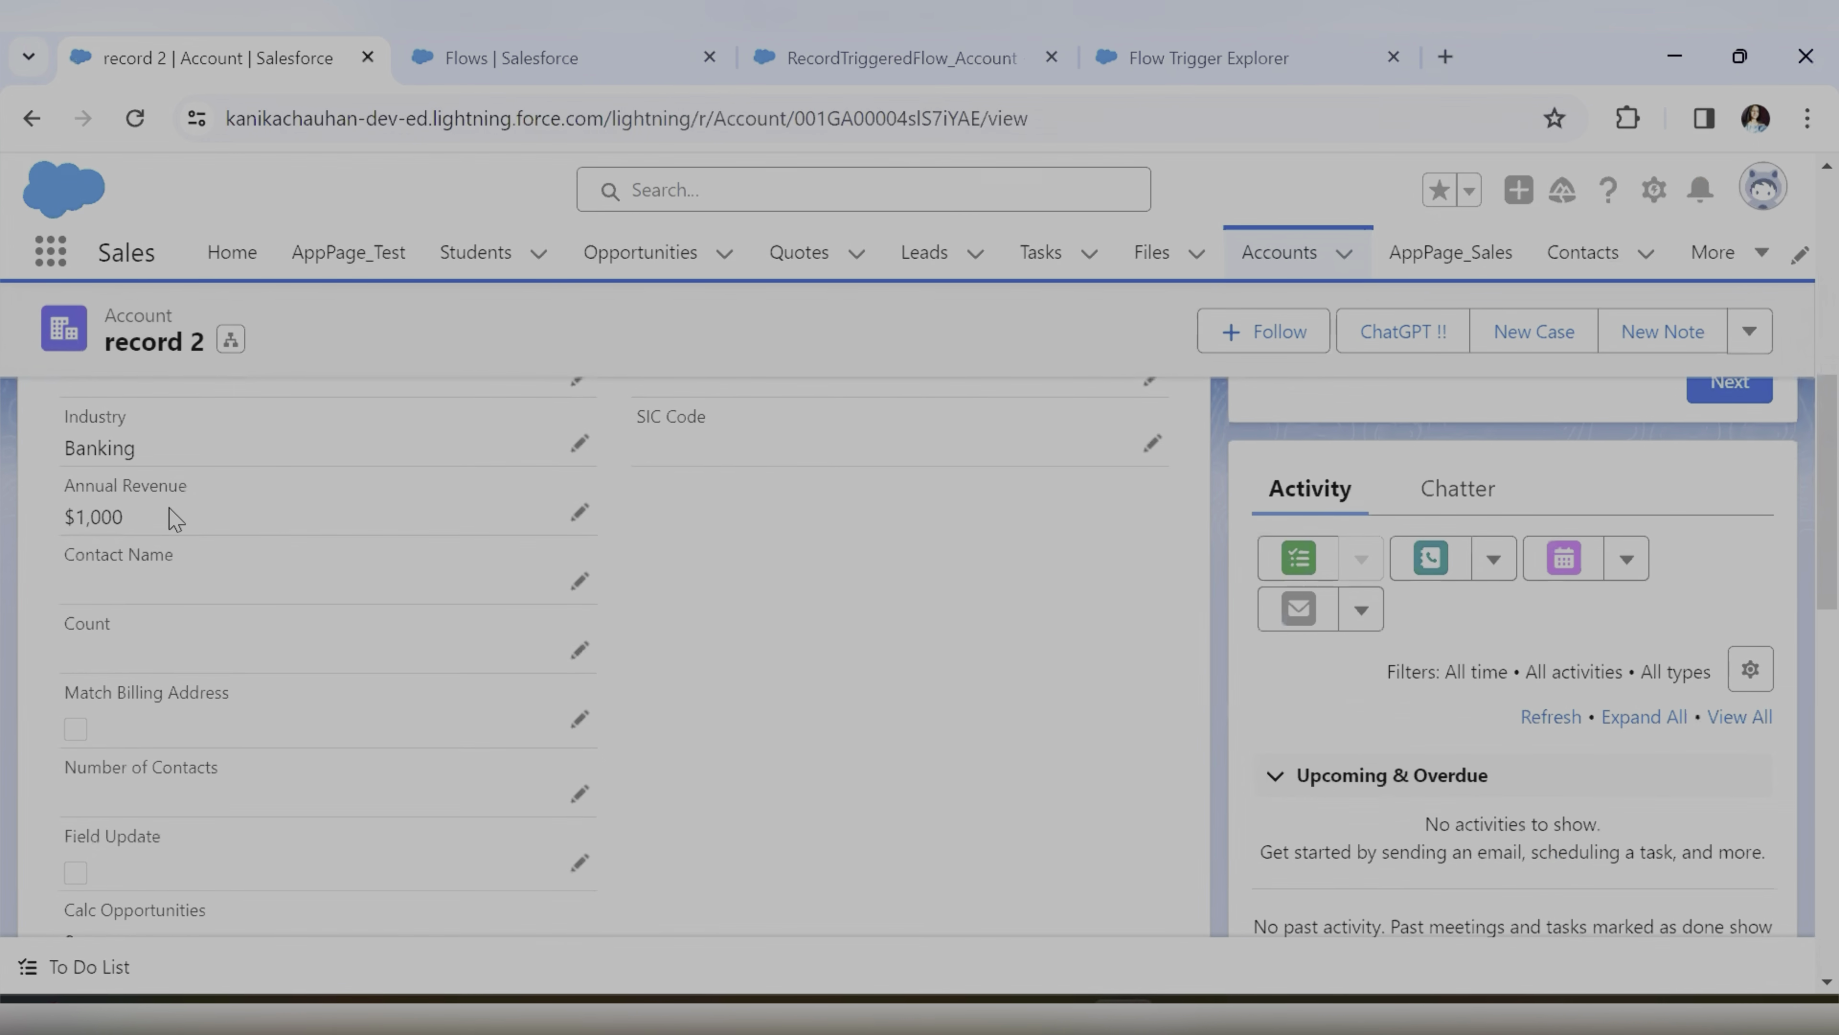
scroll(233, 719, "down", 10)
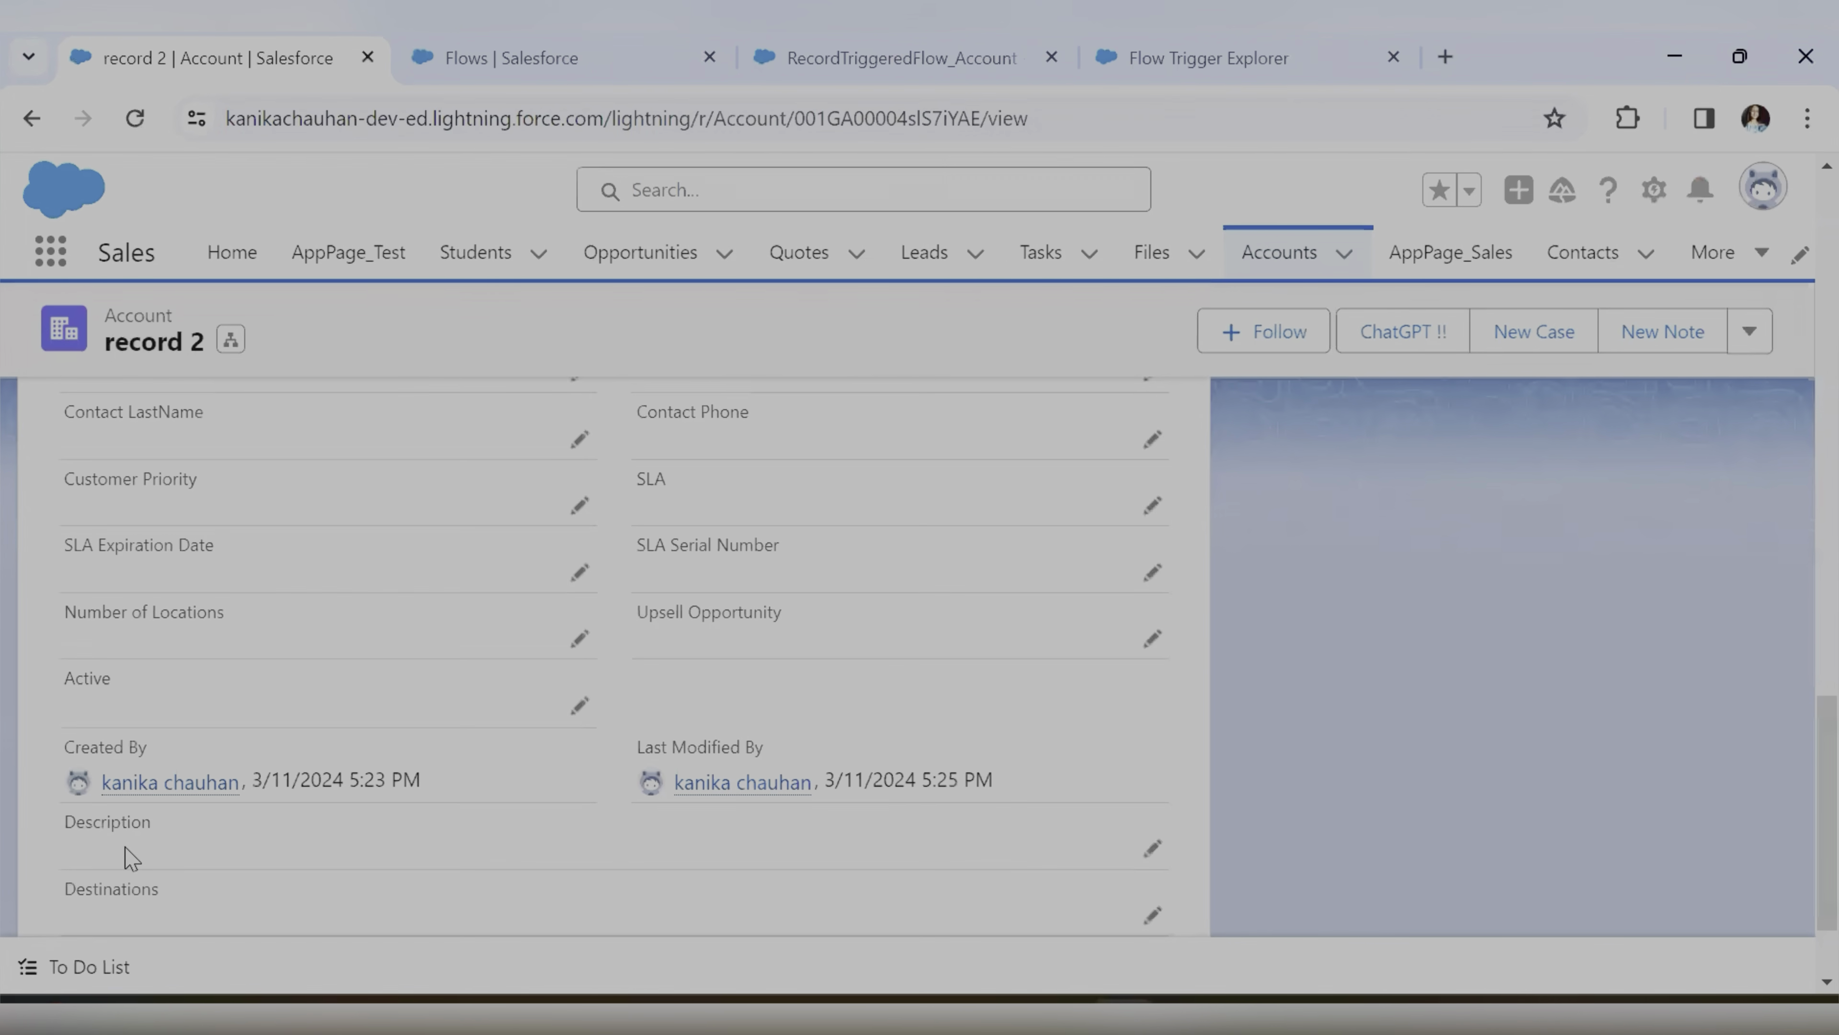
scroll(324, 797, "up", 15)
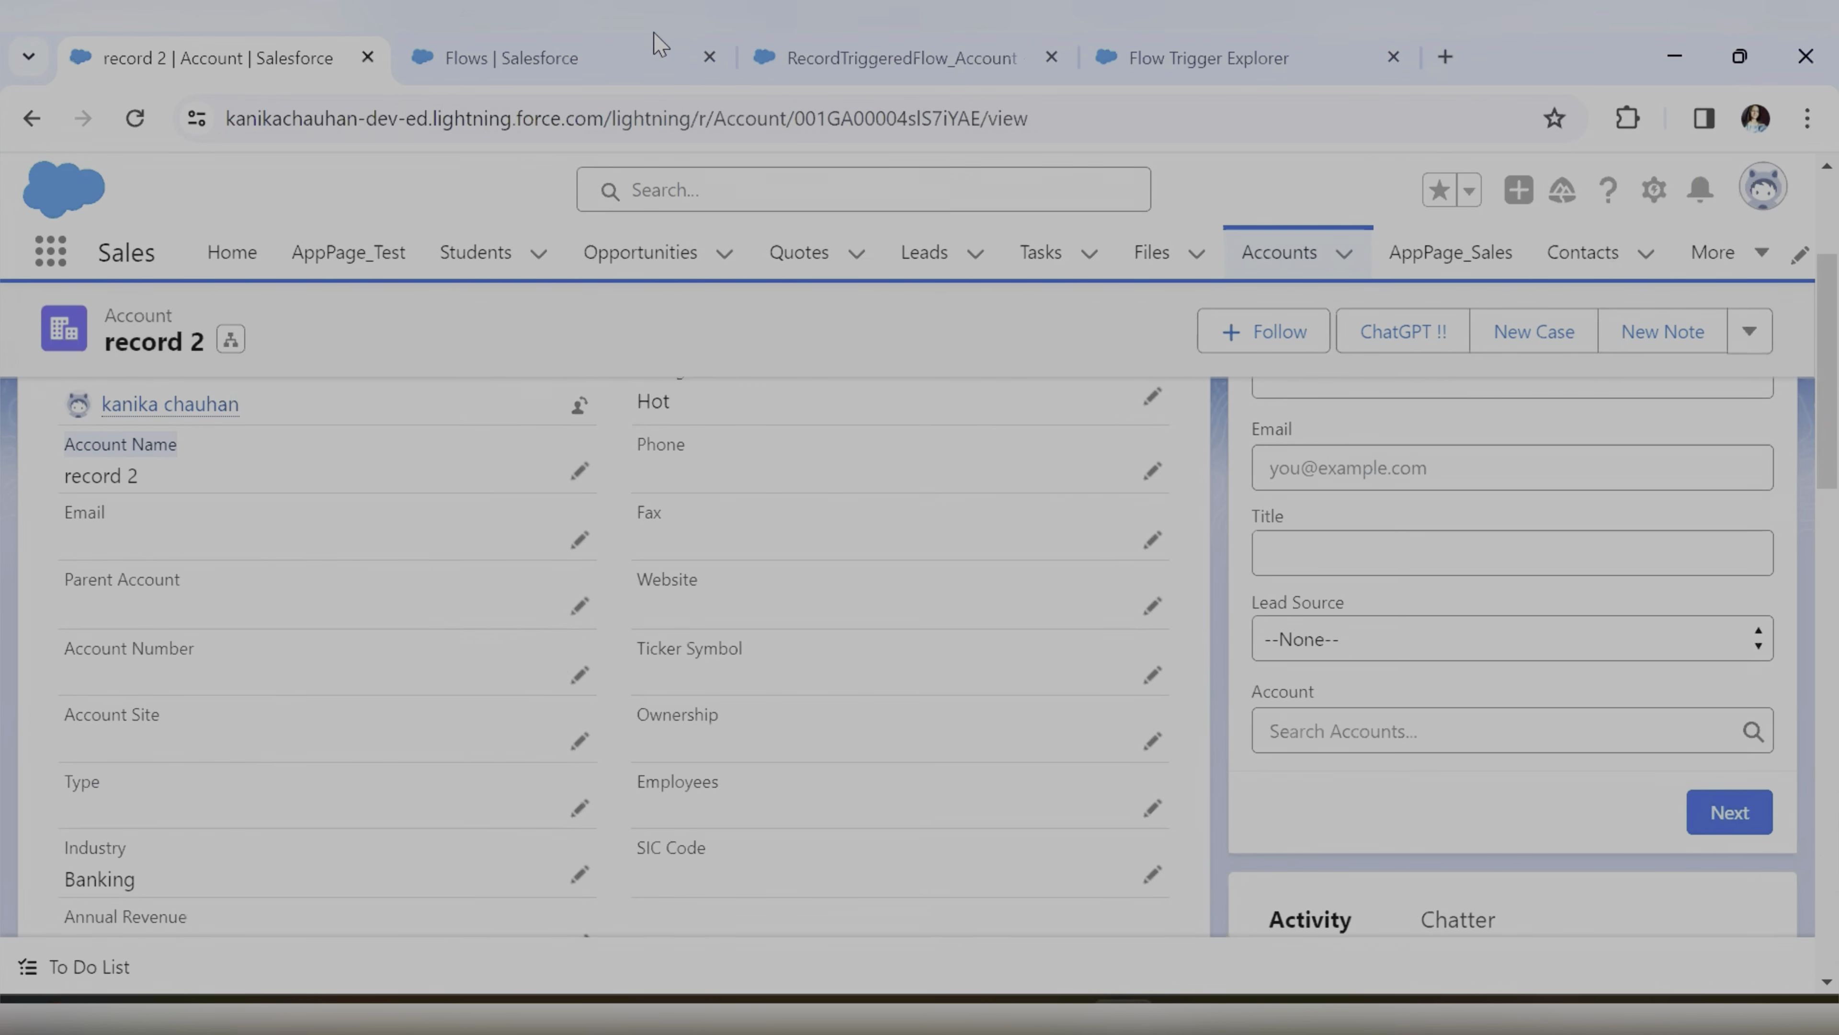
Leave the existing RecordTriggeredFlow_Account flow and create a new Record-Triggered Flow
left_click(961, 52)
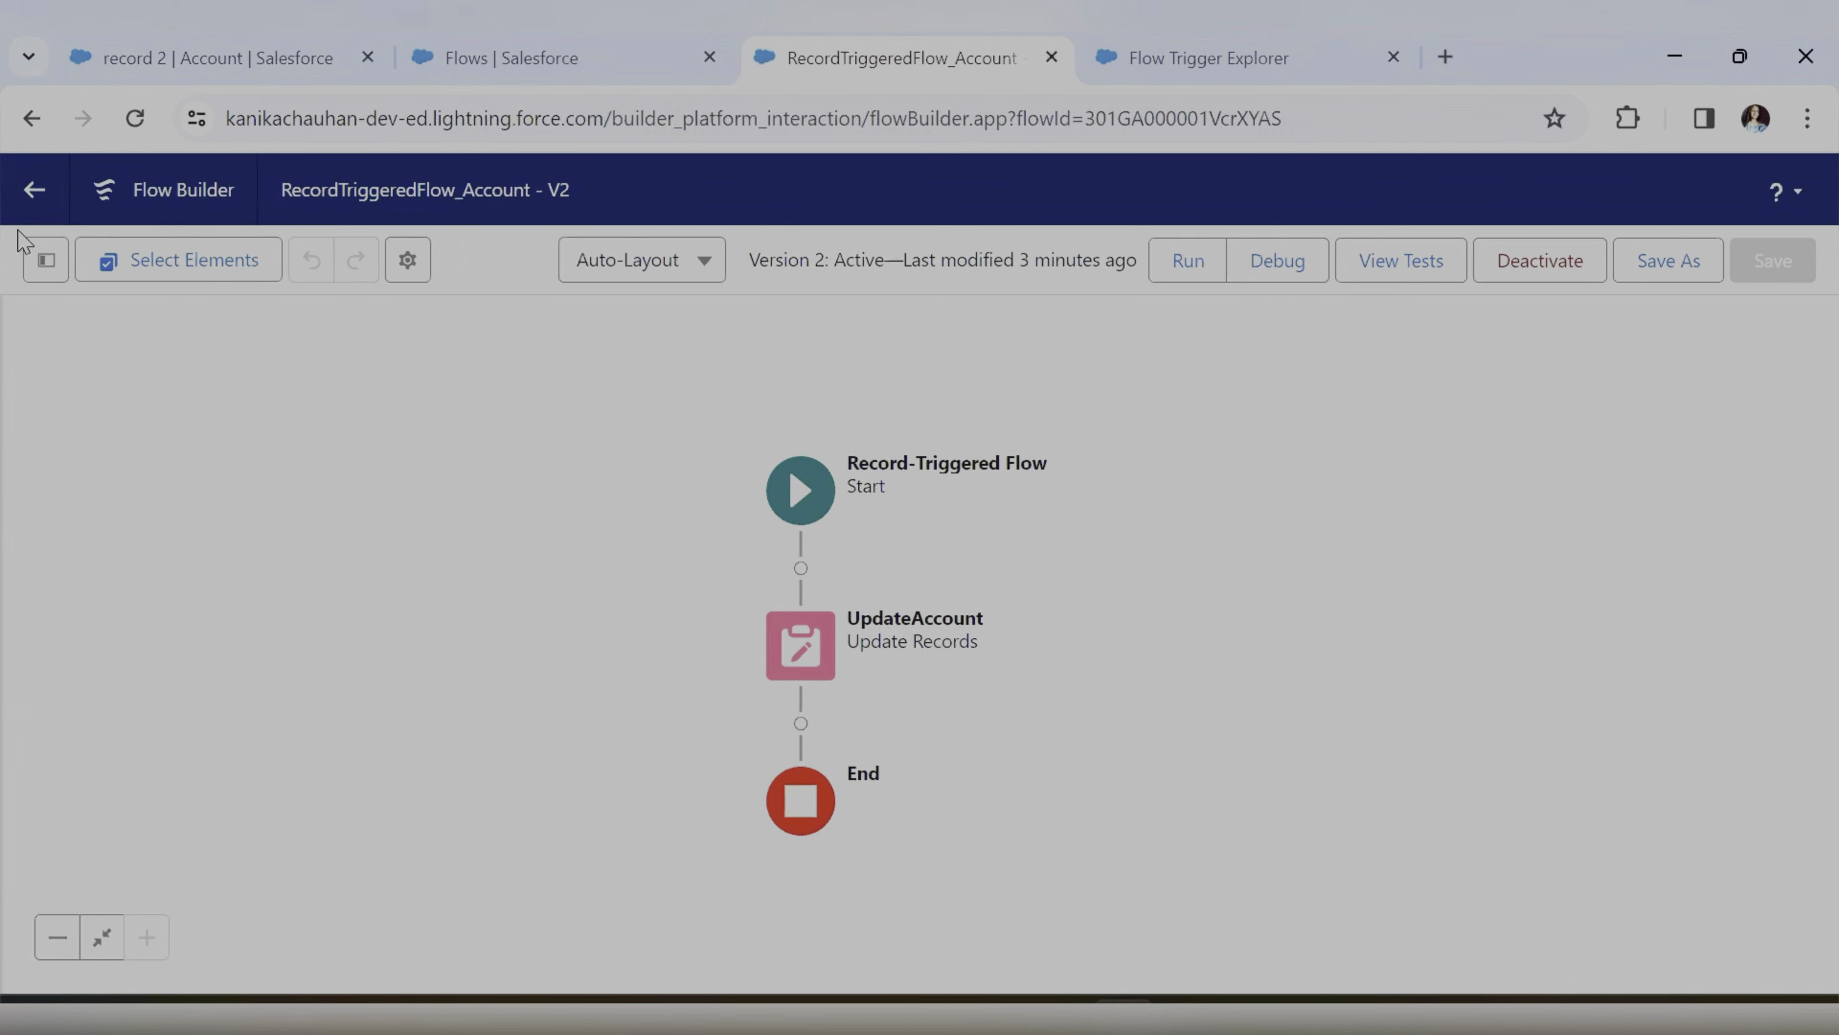
left_click(33, 211)
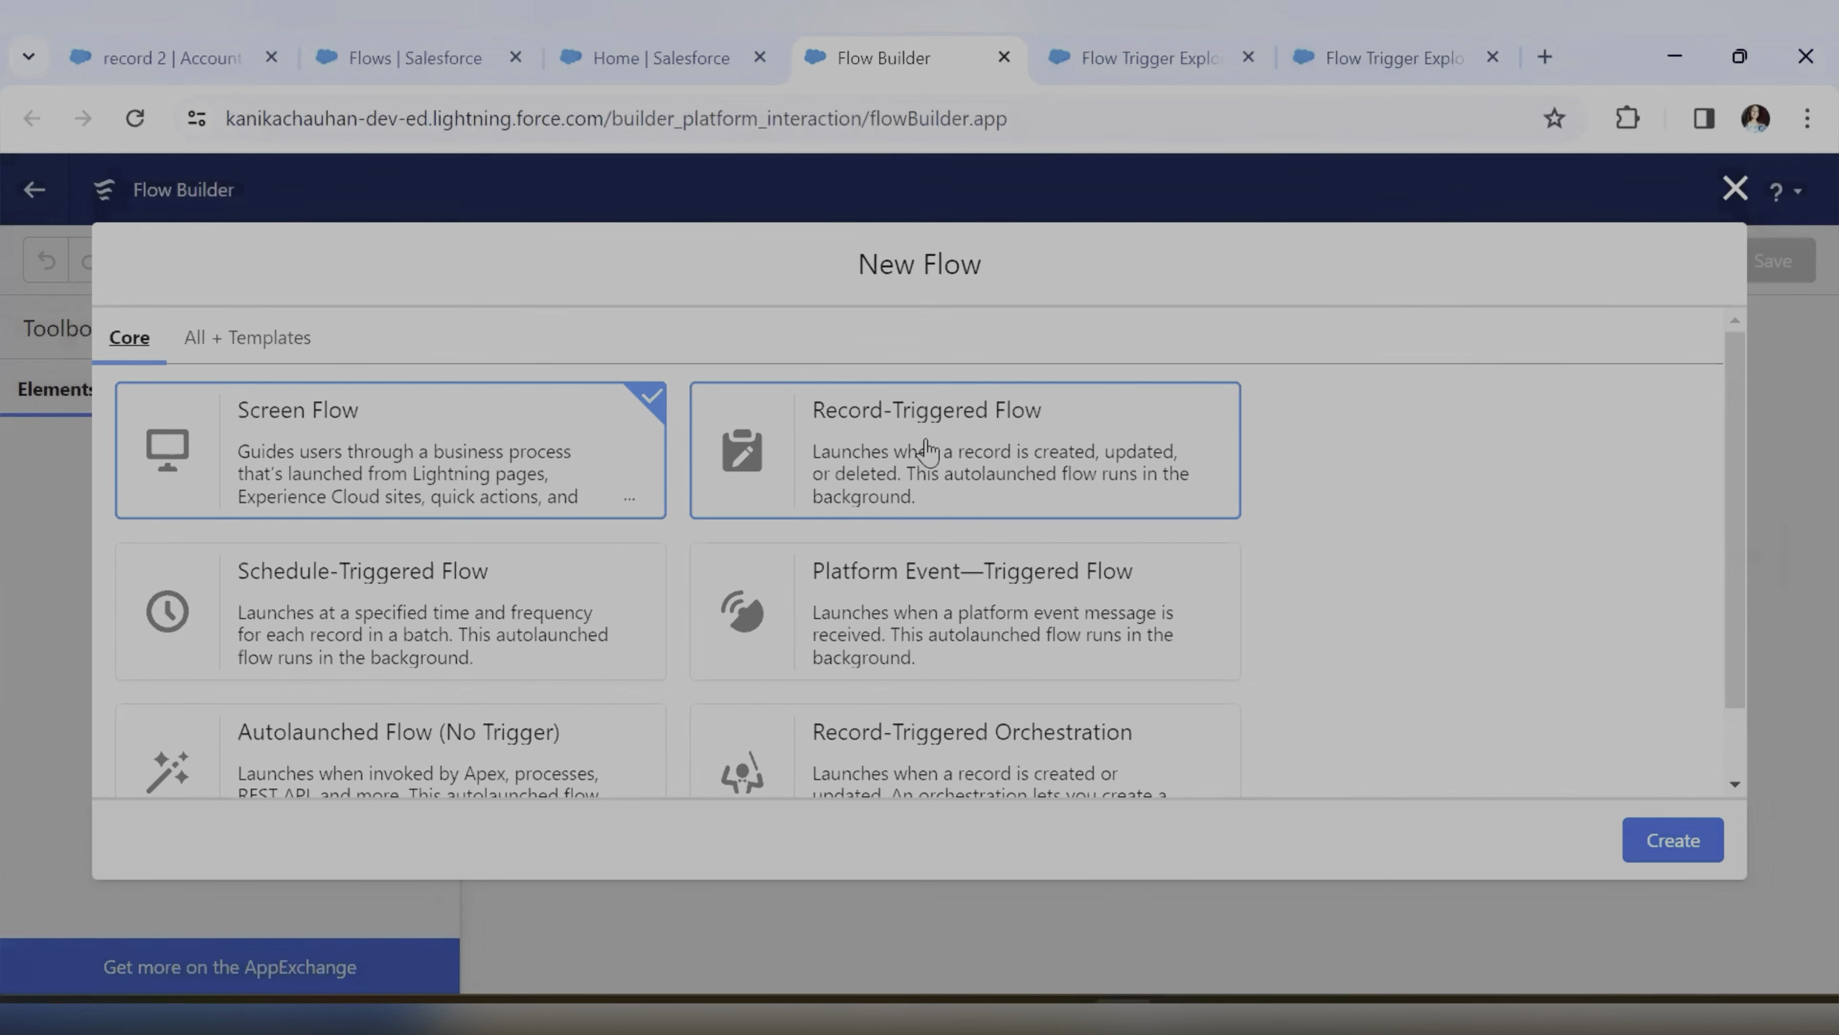
left_click(780, 468)
left_click(1673, 840)
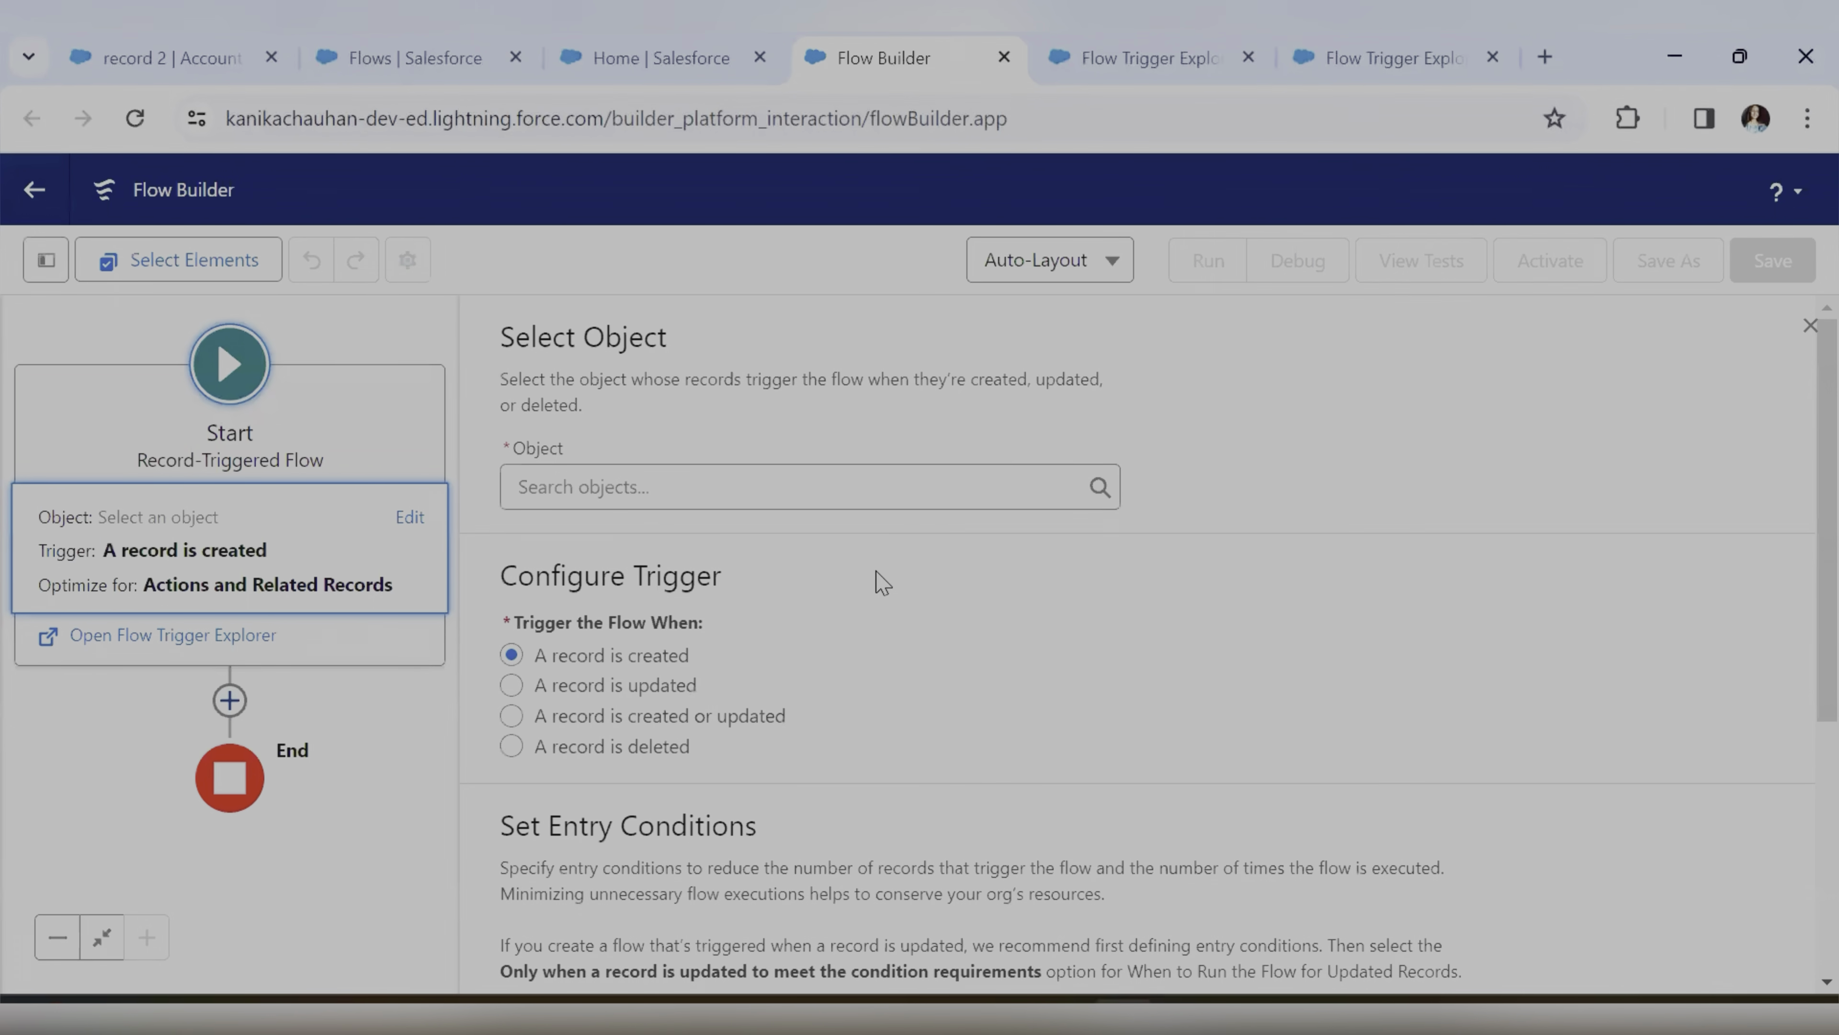
Set the flow's object to Account and trigger it when a record is created or updated
left_click(615, 485)
type("Acc")
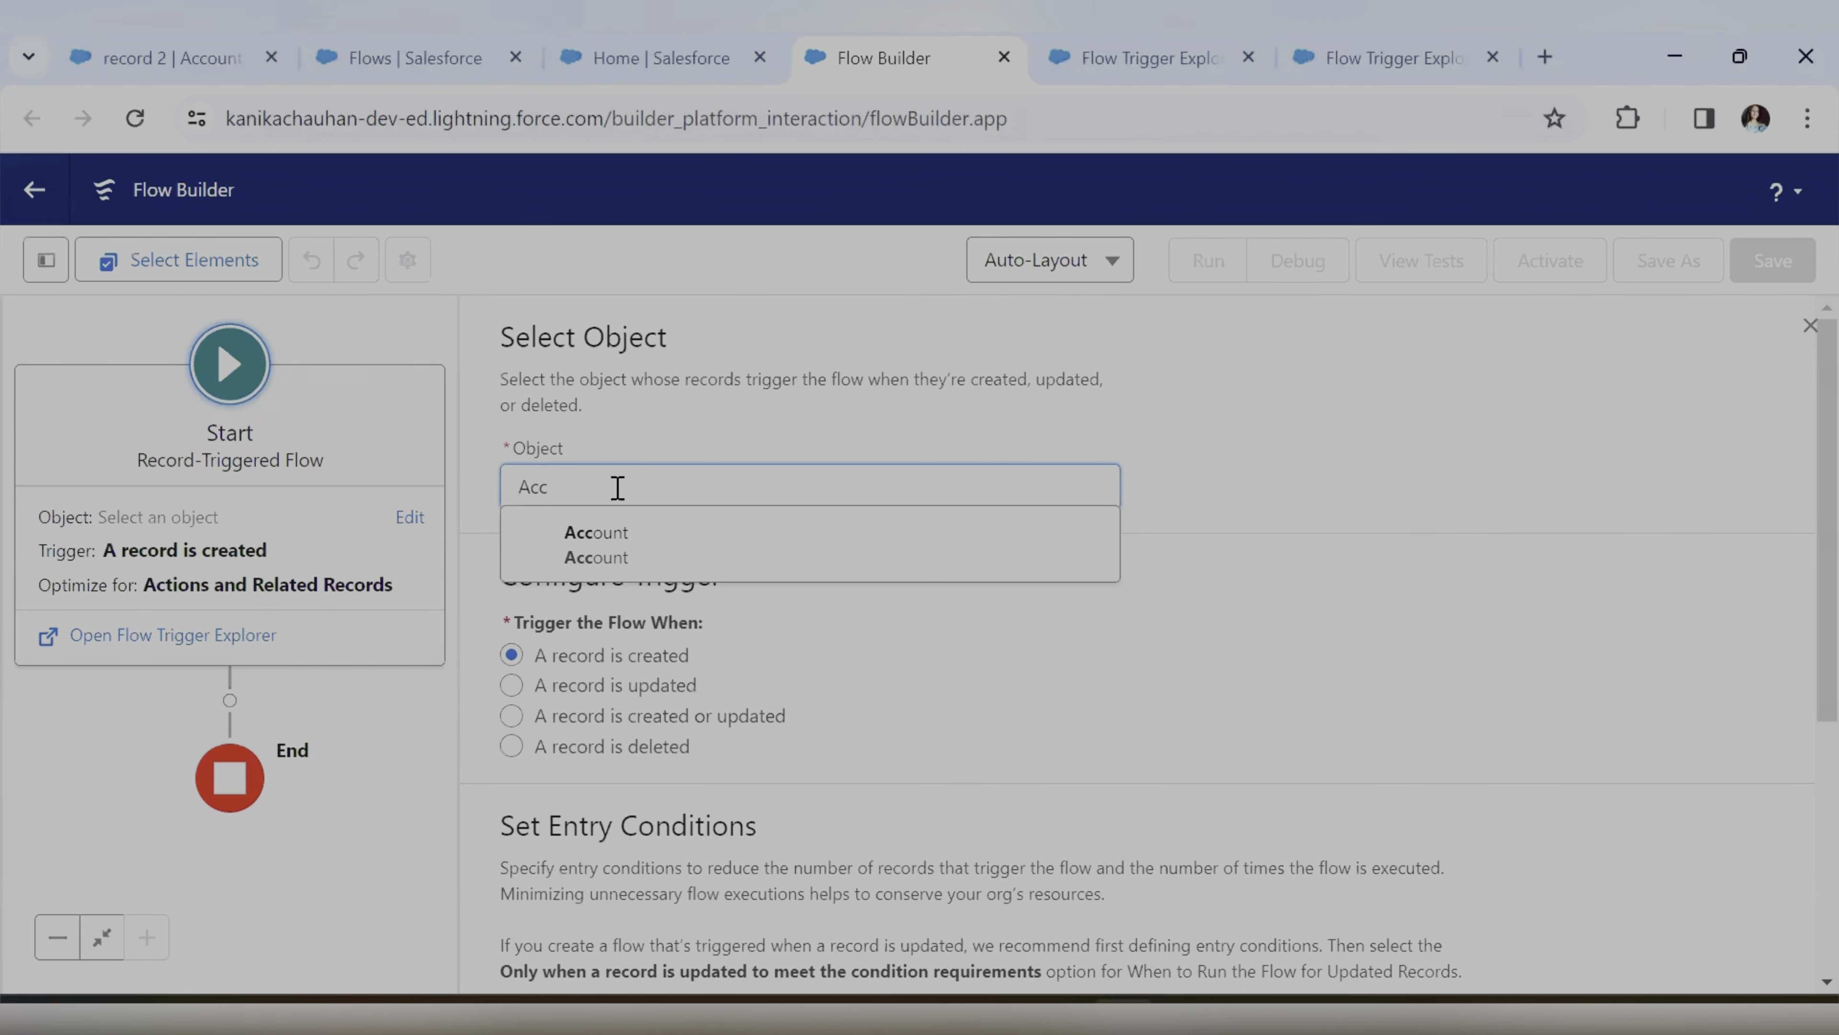
left_click(607, 536)
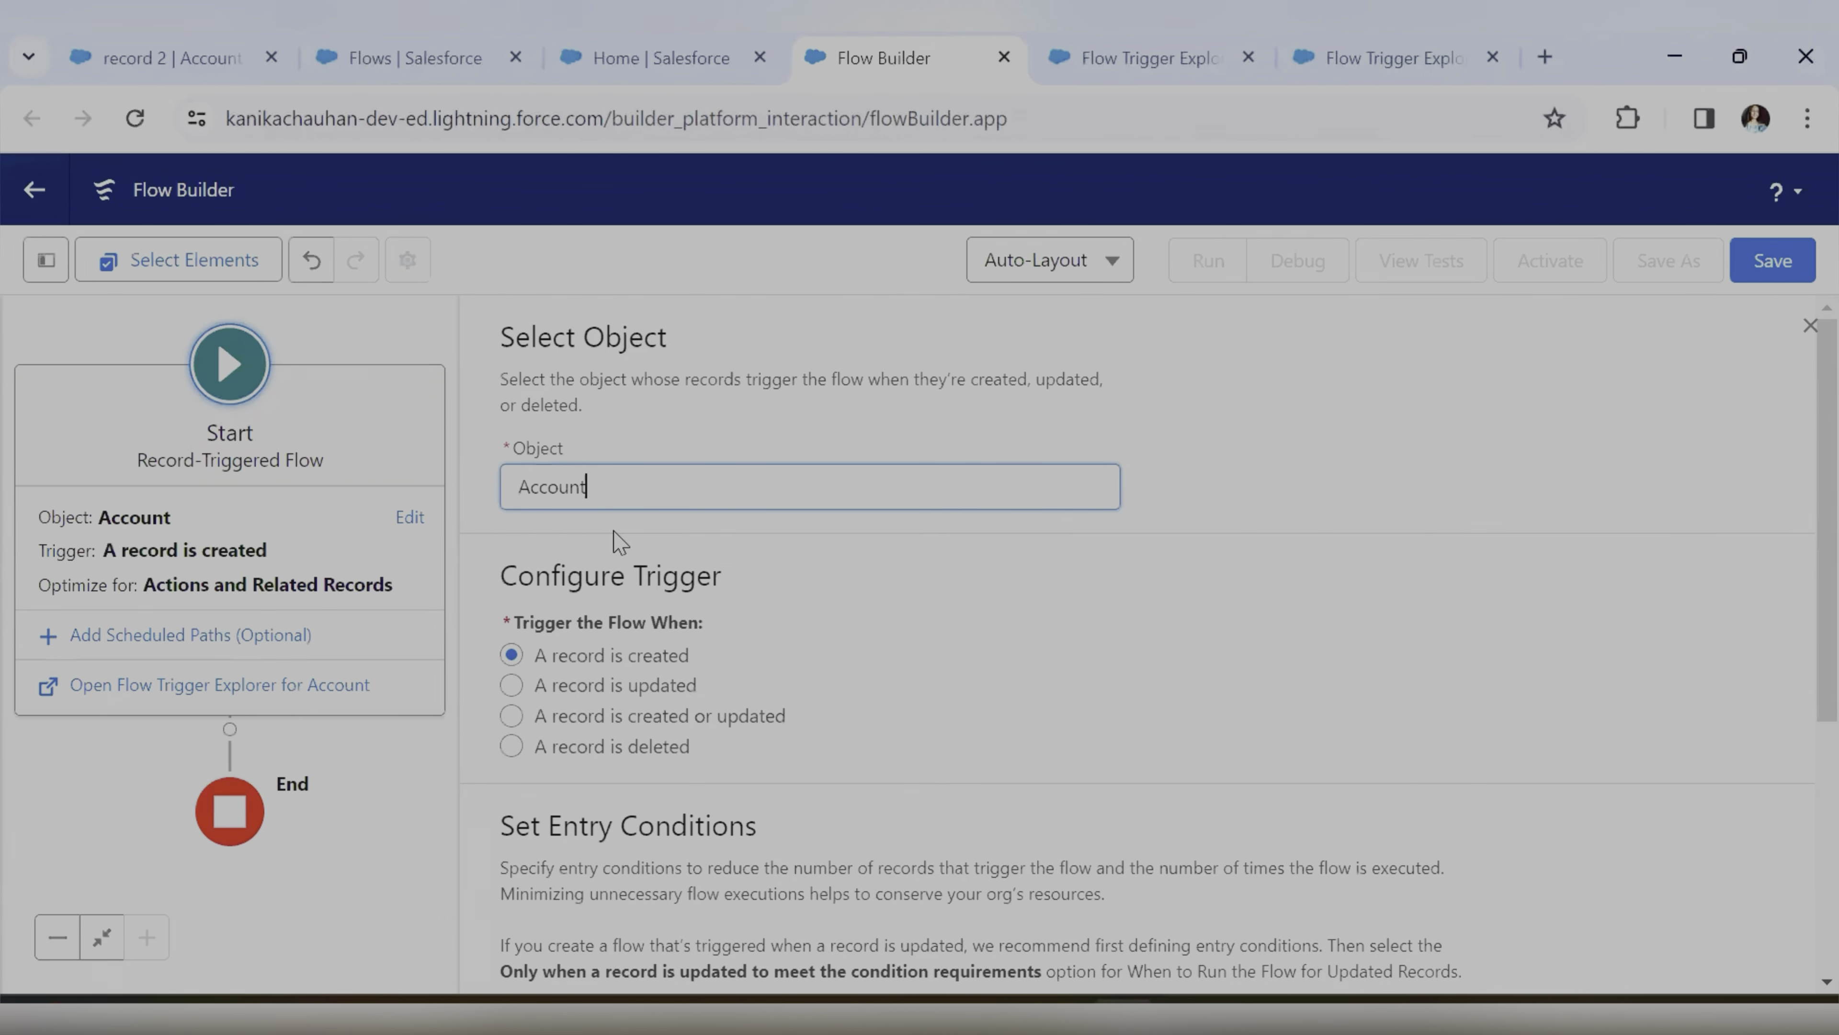
left_click(511, 717)
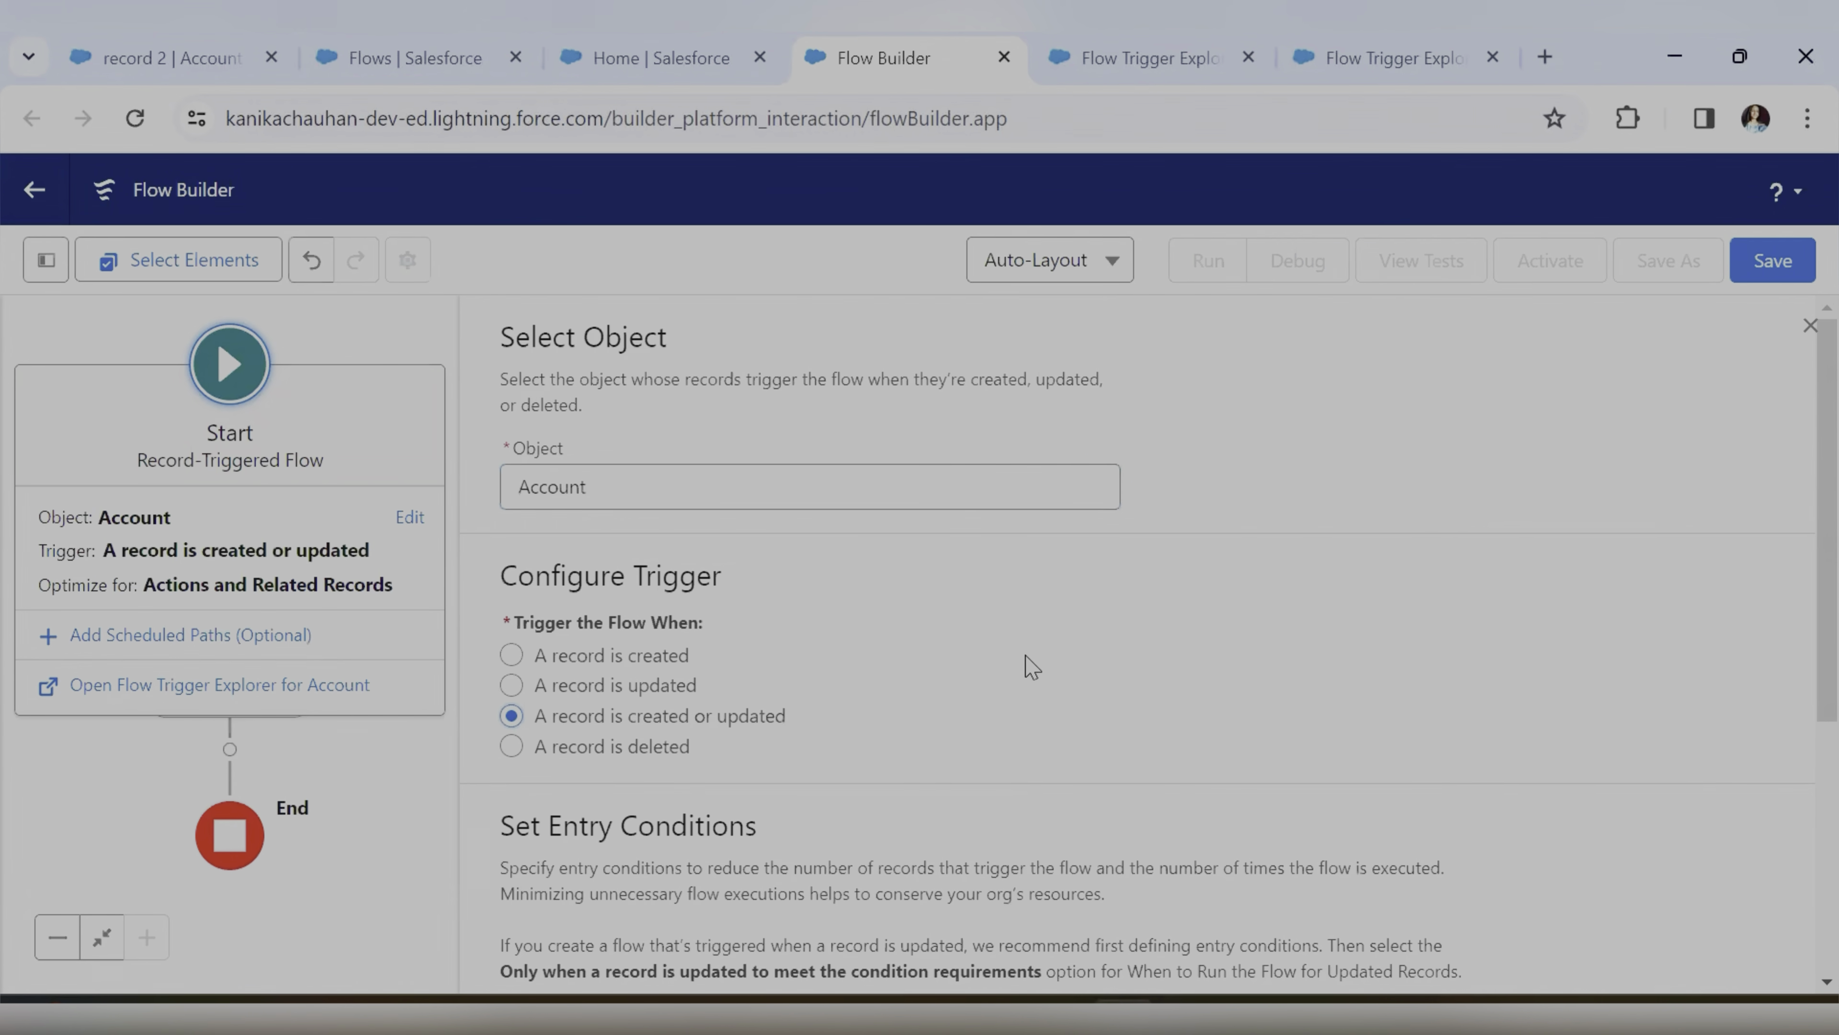
Require all entry conditions to be met (AND) and add the condition Rating Equals Warm
scroll(1032, 667, "down", 5)
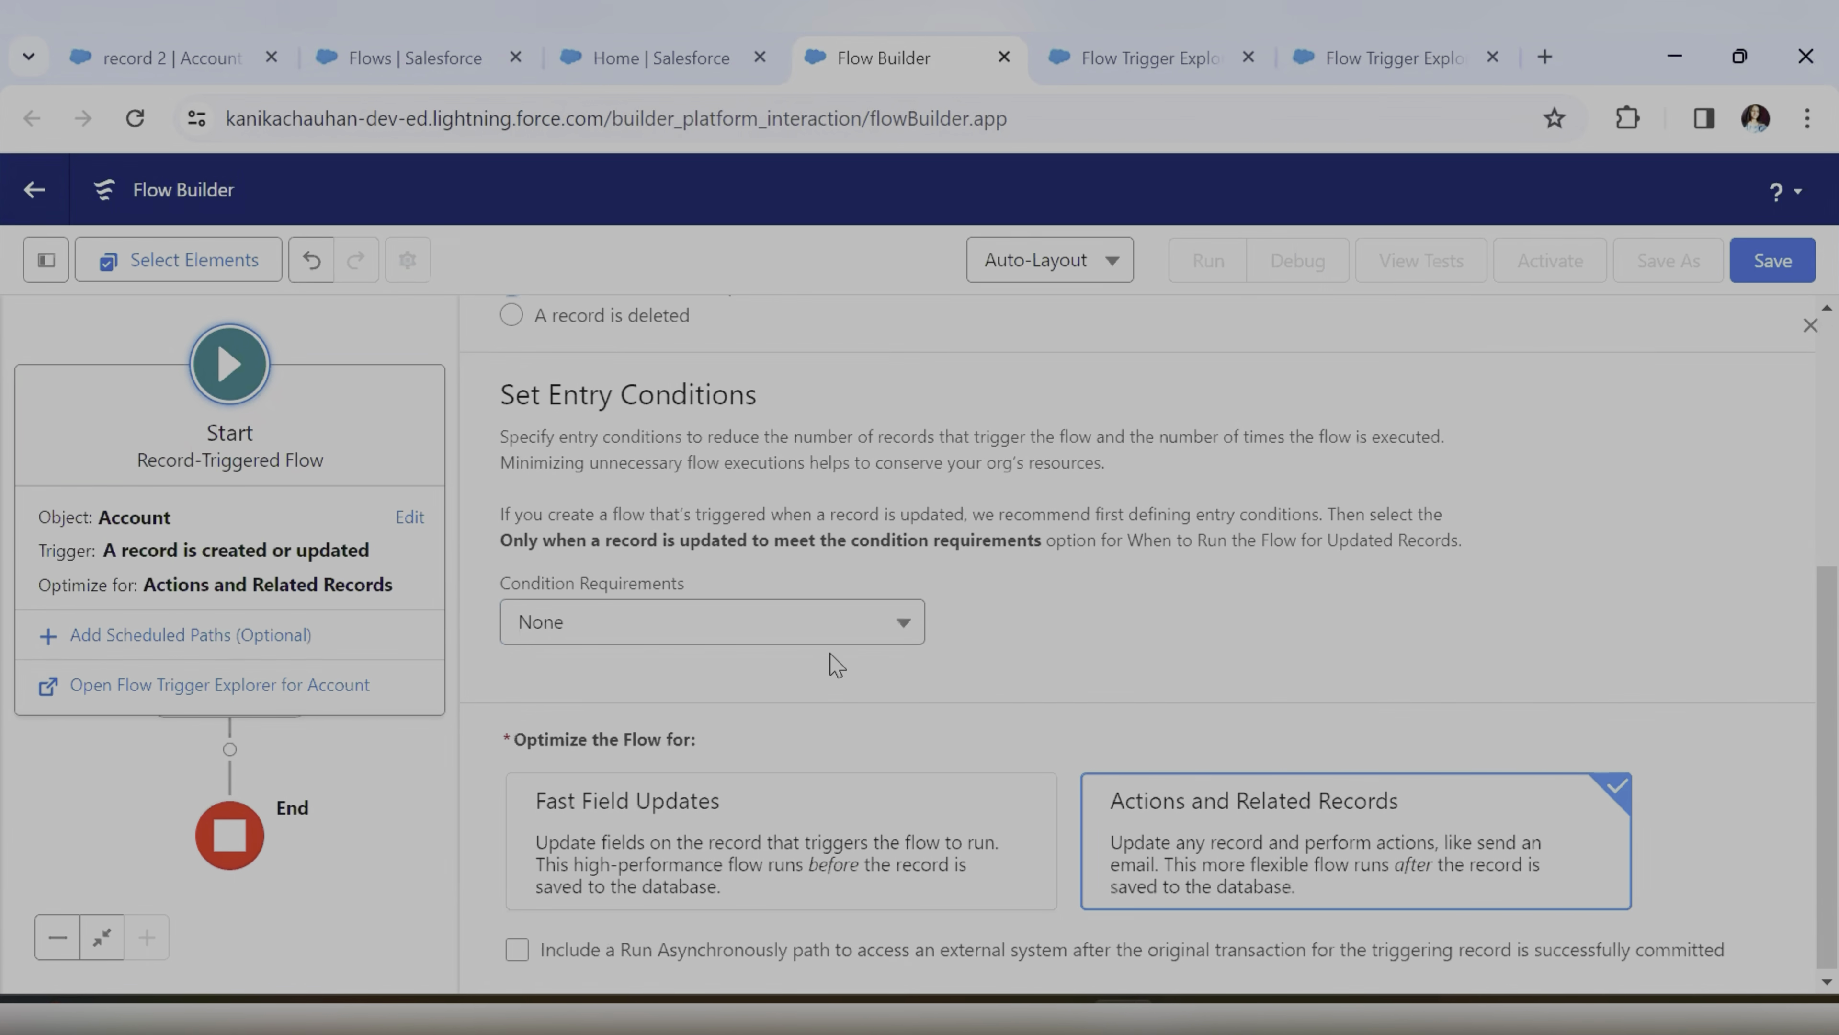
left_click(693, 623)
left_click(626, 410)
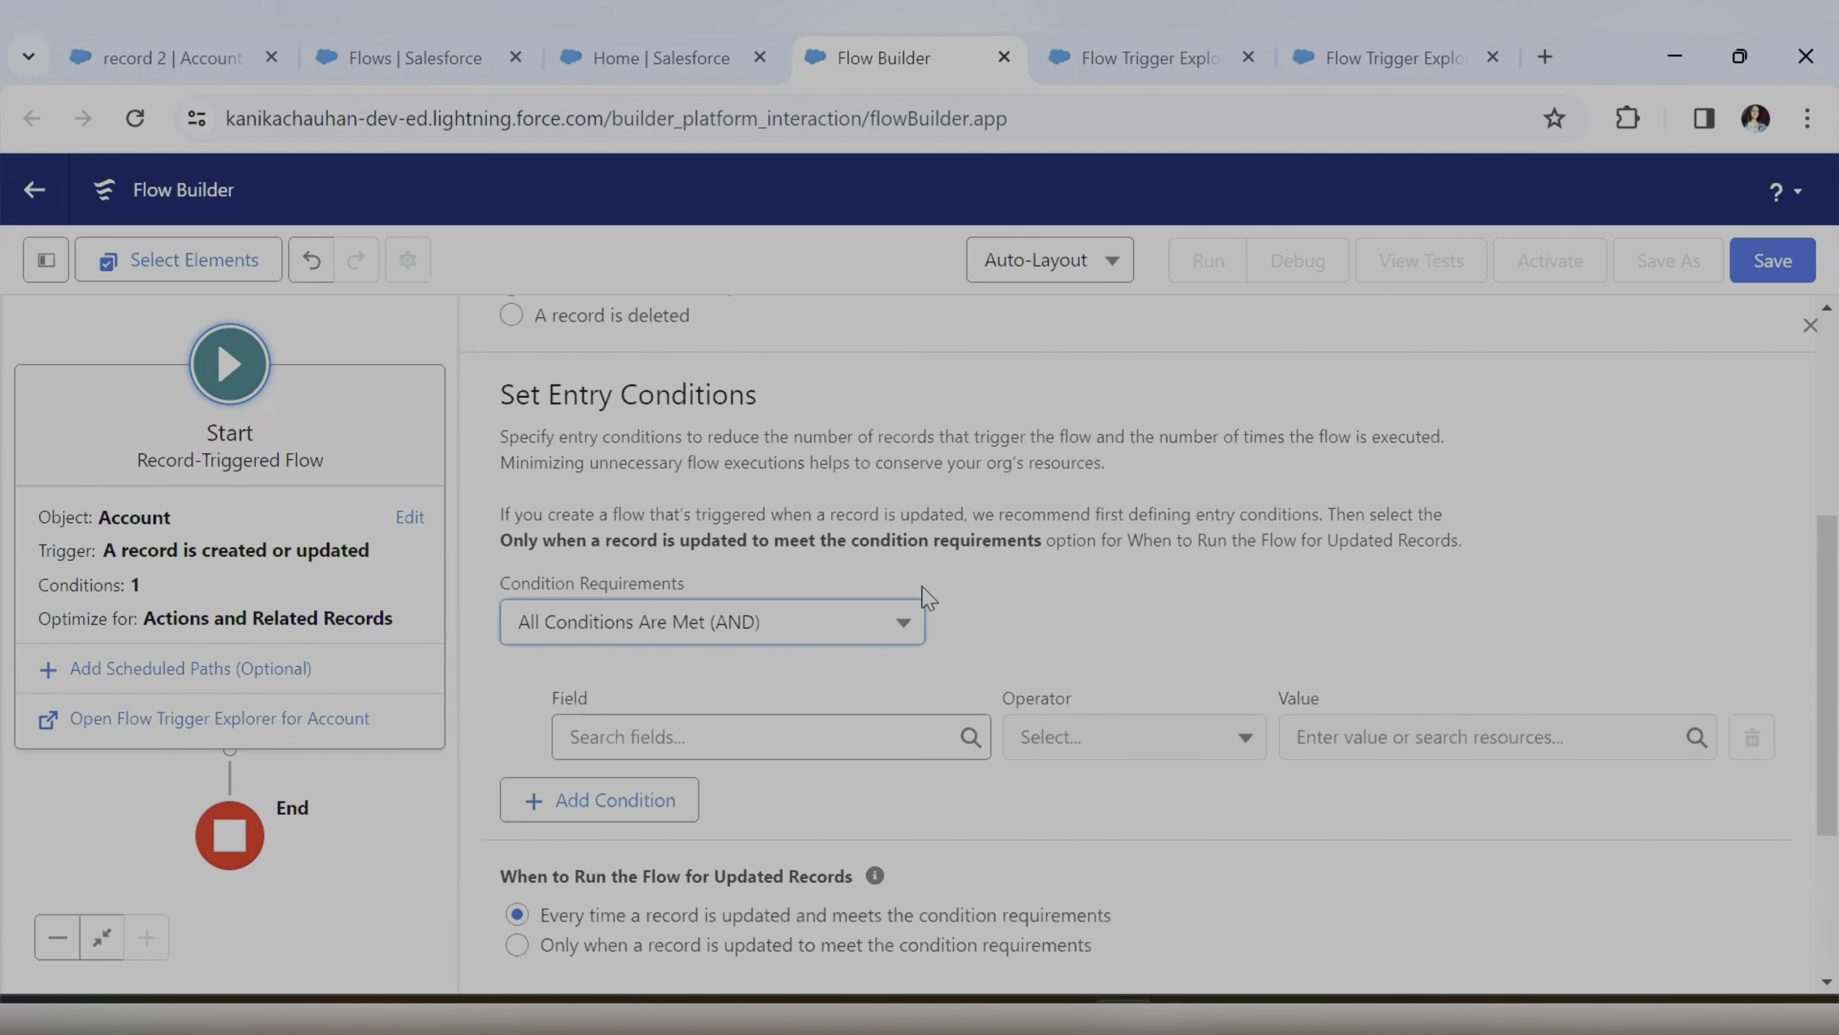
left_click(797, 755)
type("Rat")
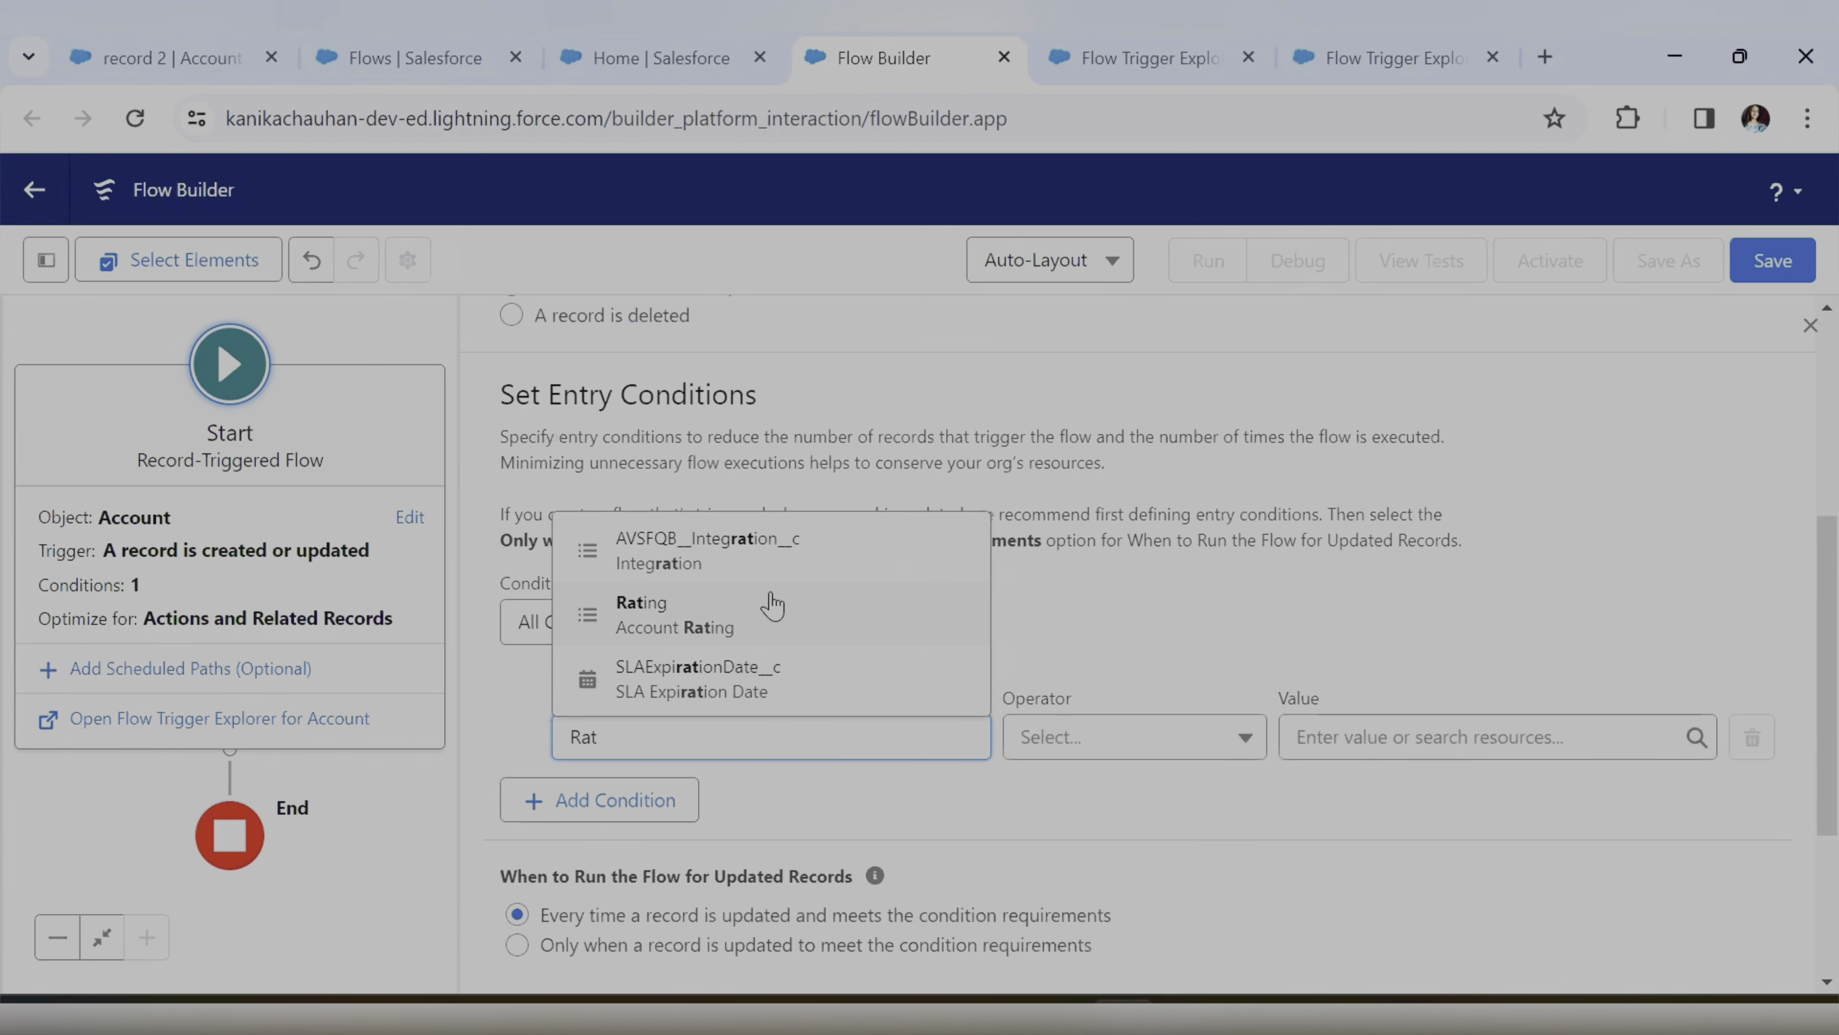
left_click(808, 641)
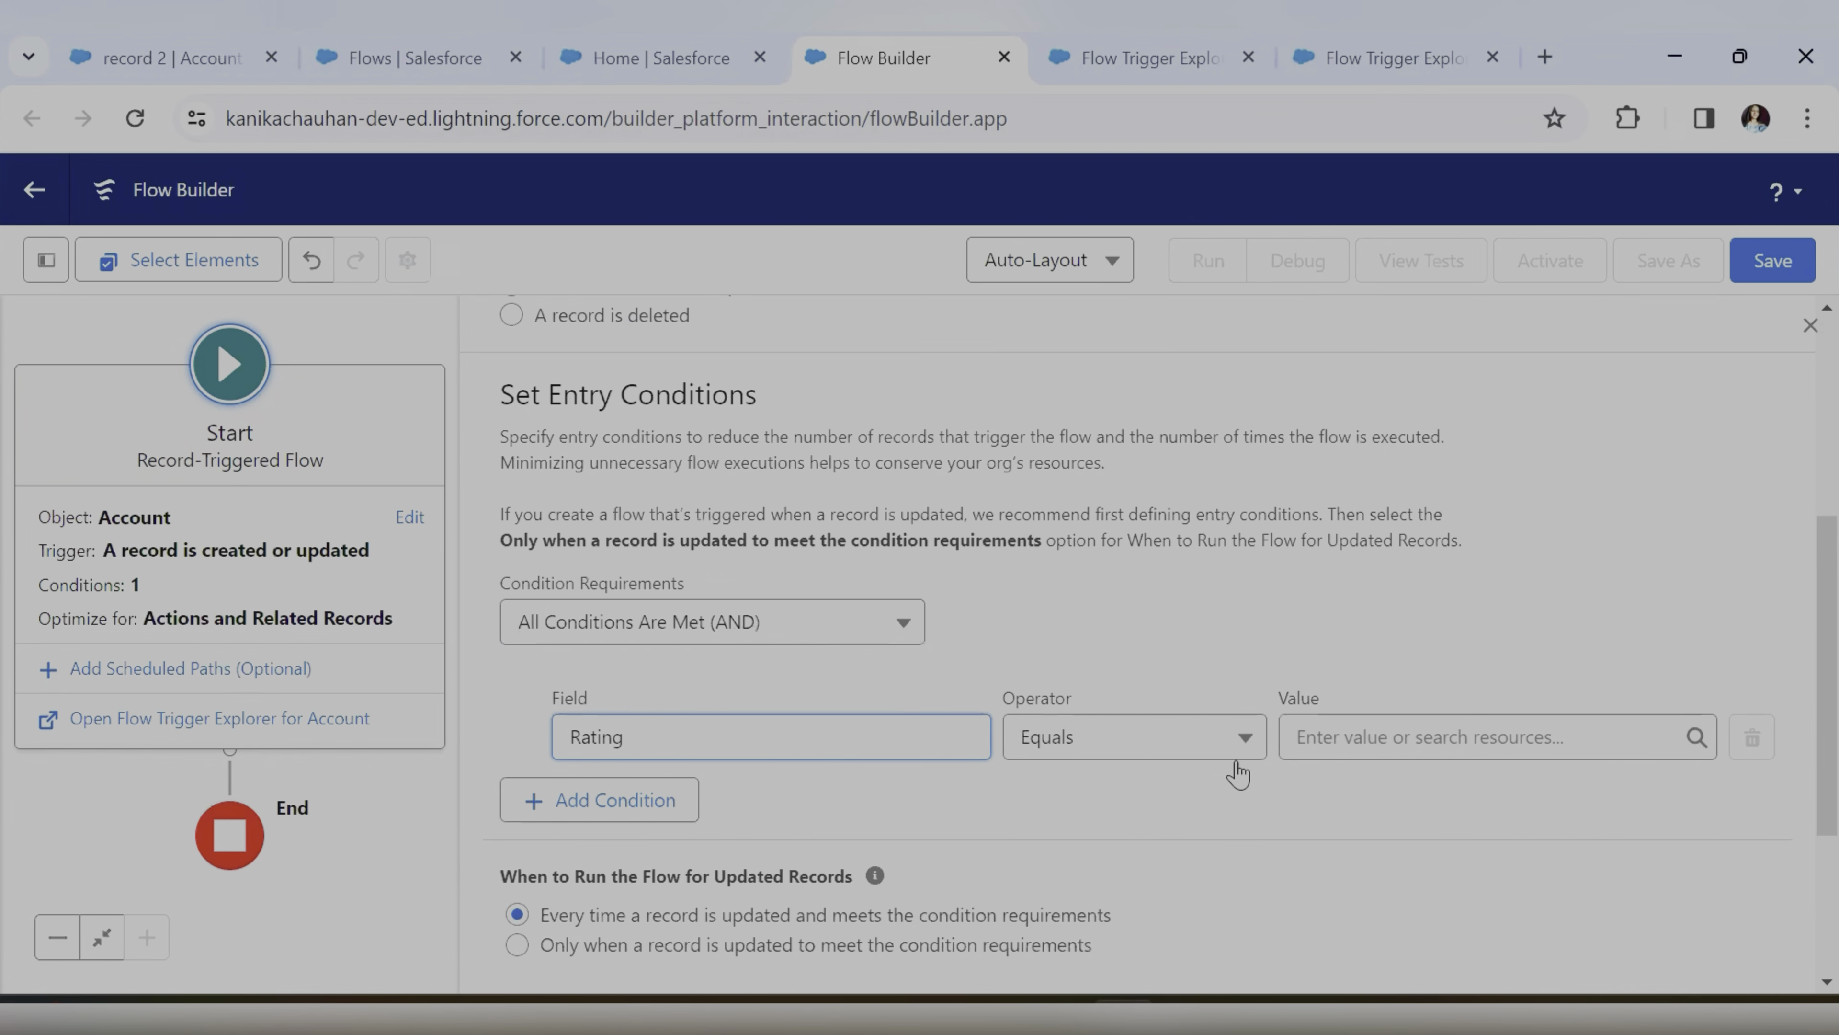
left_click(1367, 726)
type("War")
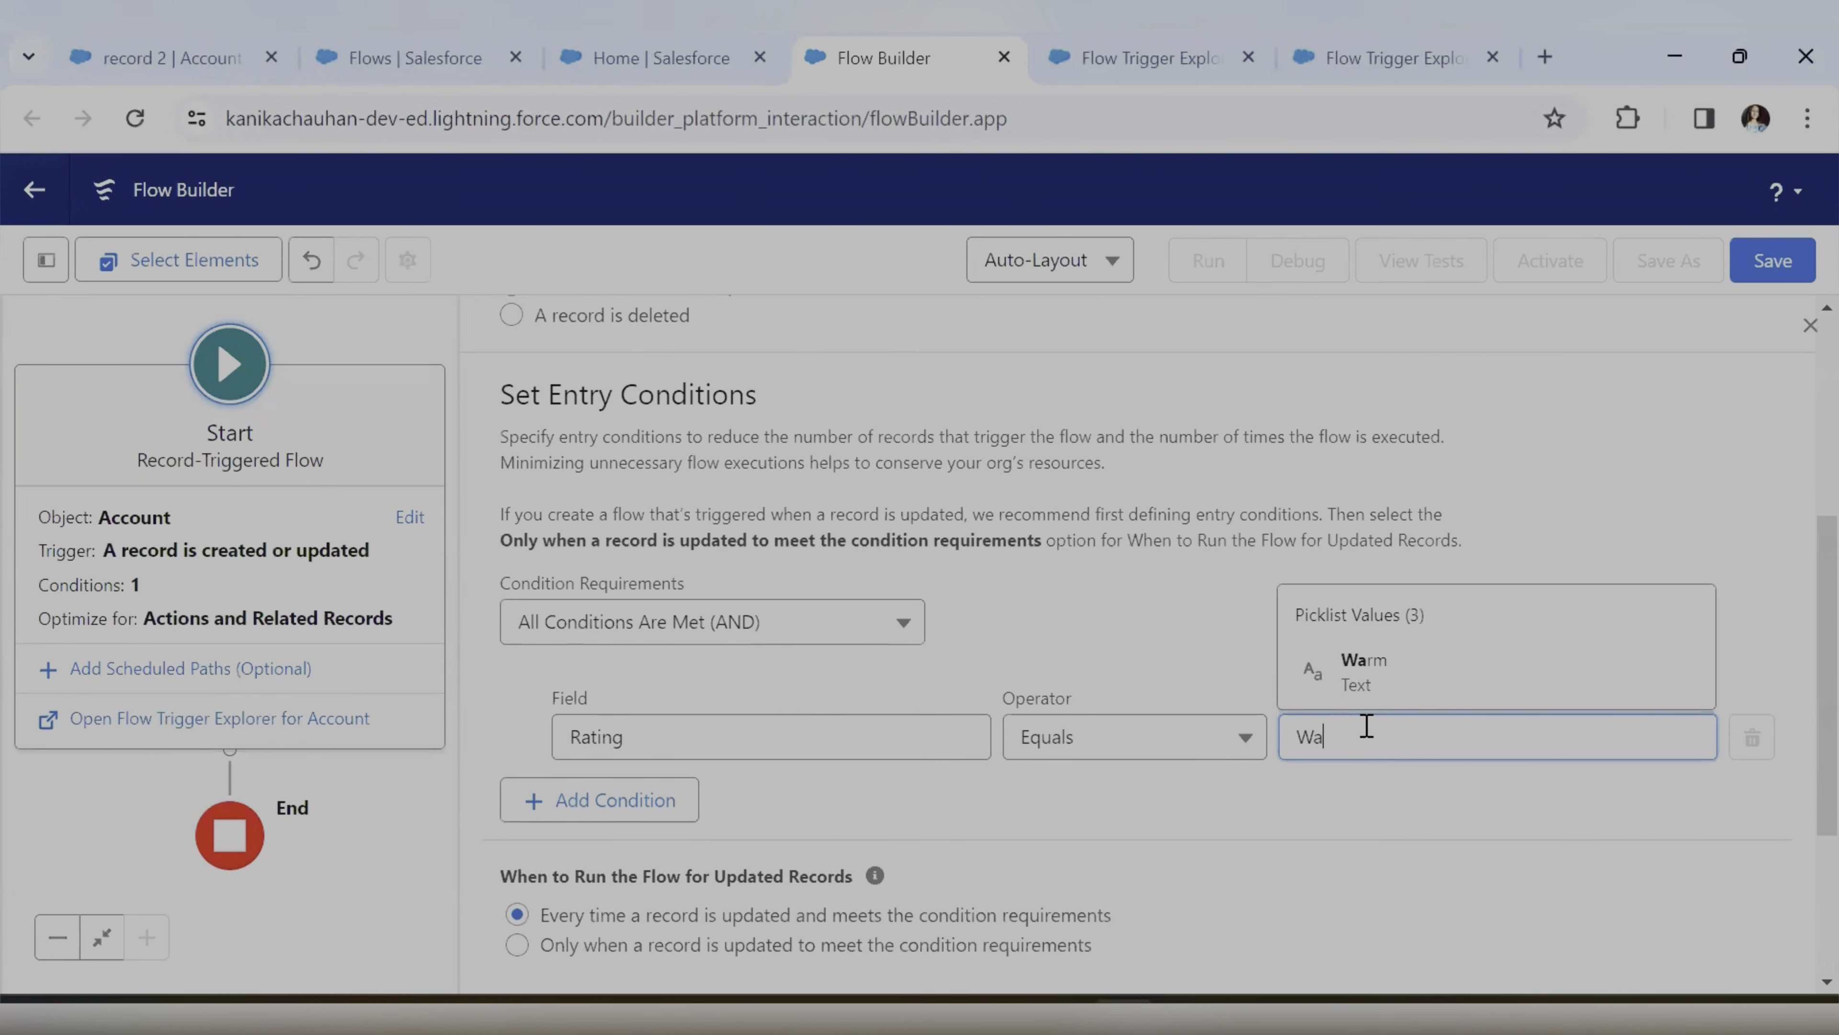
left_click(1368, 702)
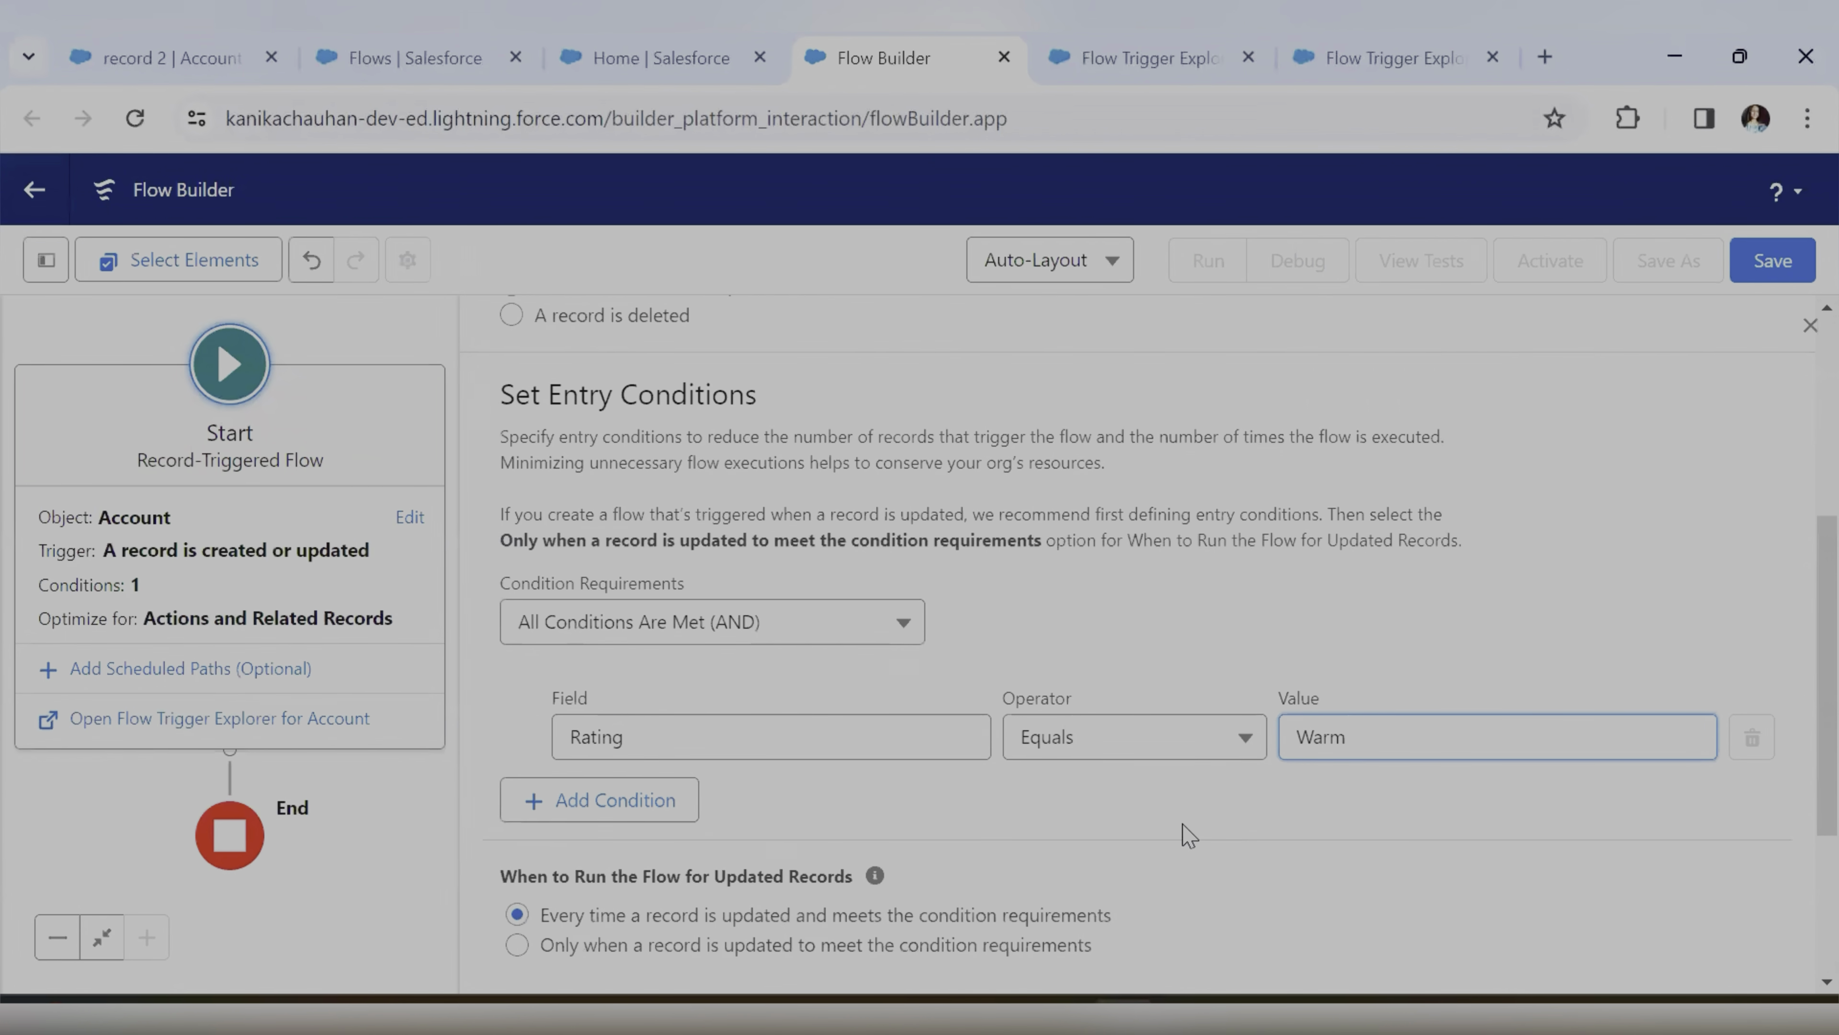
scroll(1182, 833, "down", 4)
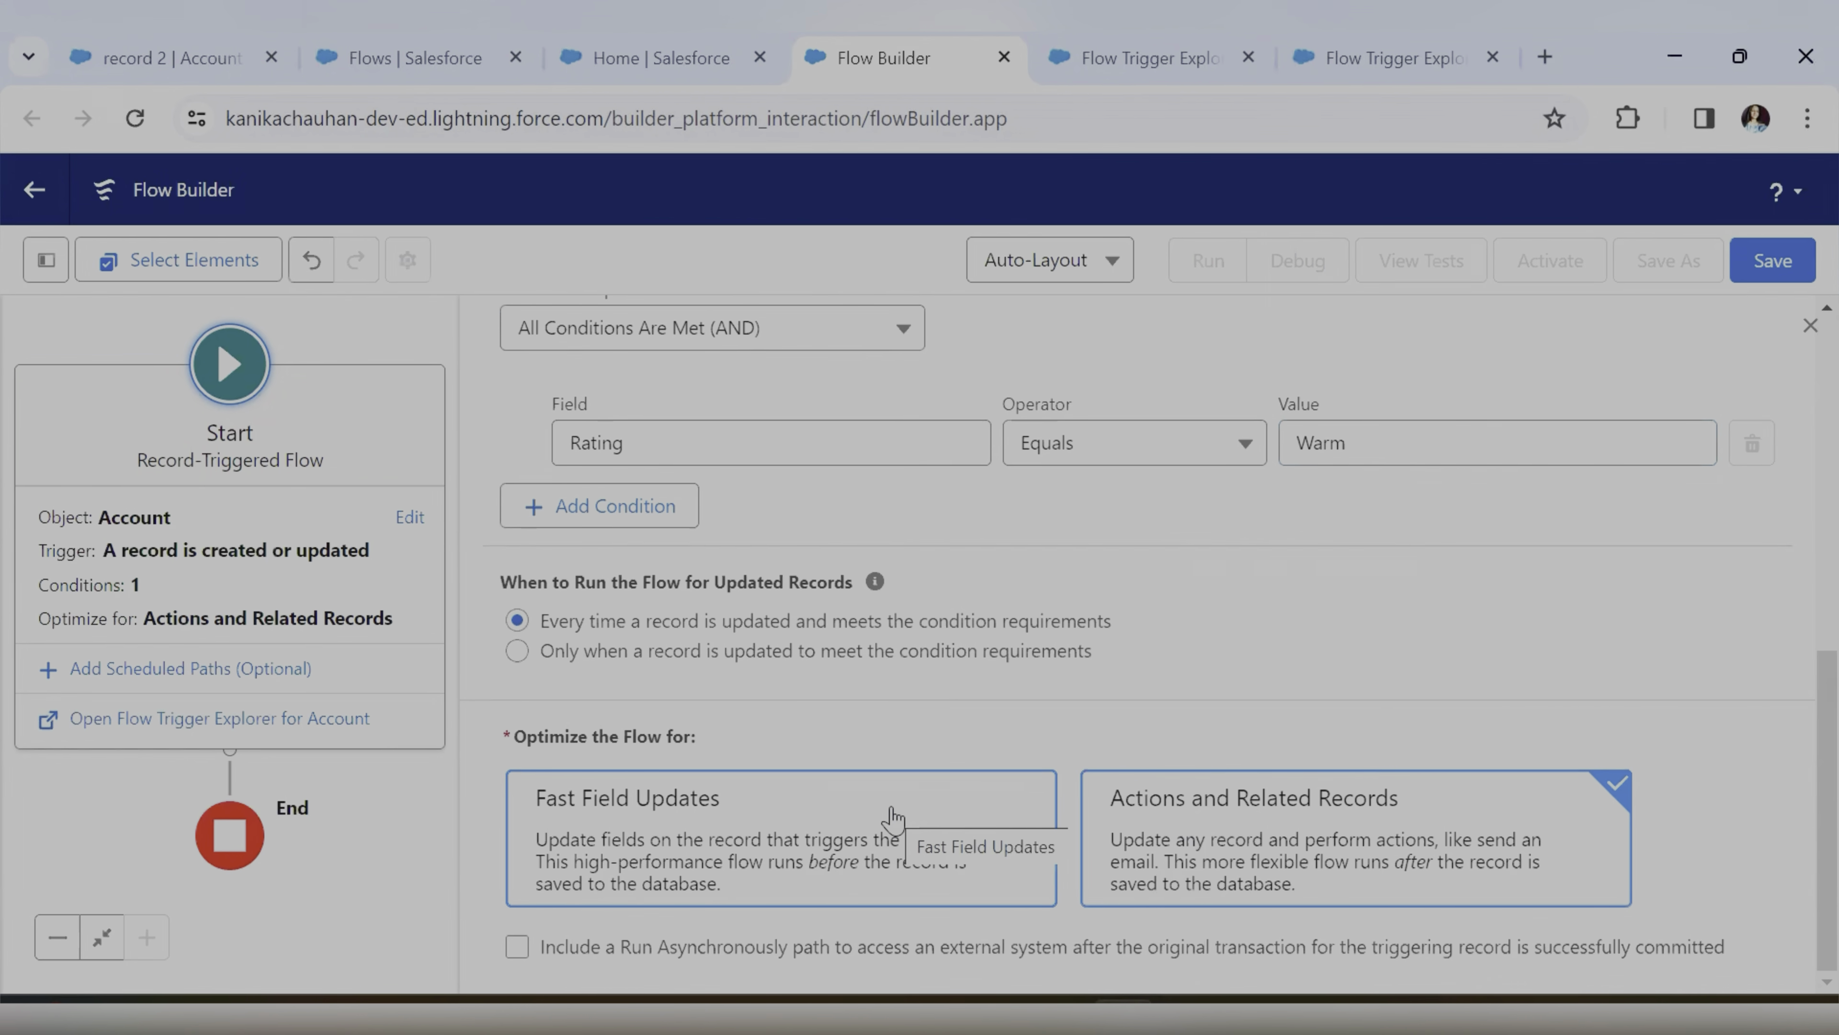
Review the Account Name, Annual Revenue and Description fields on the record 2 account page
left_click(129, 42)
scroll(449, 605, "up", 4)
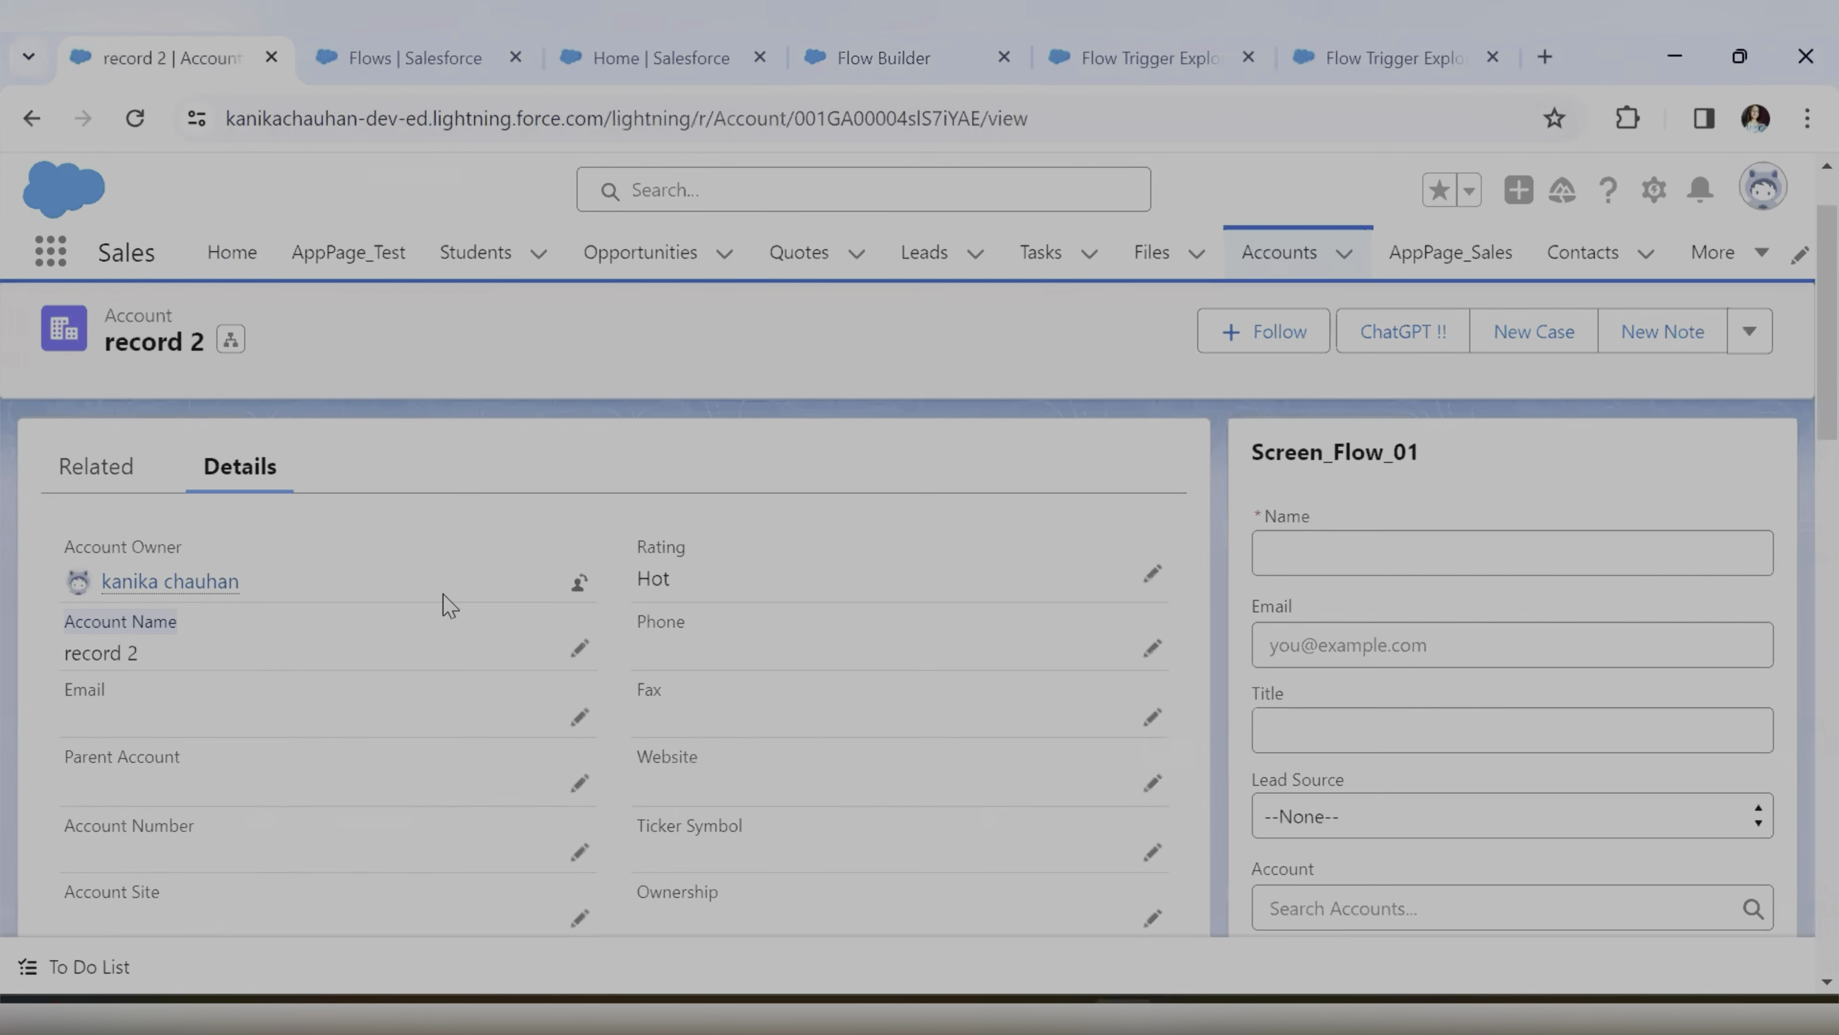
scroll(557, 583, "down", 2)
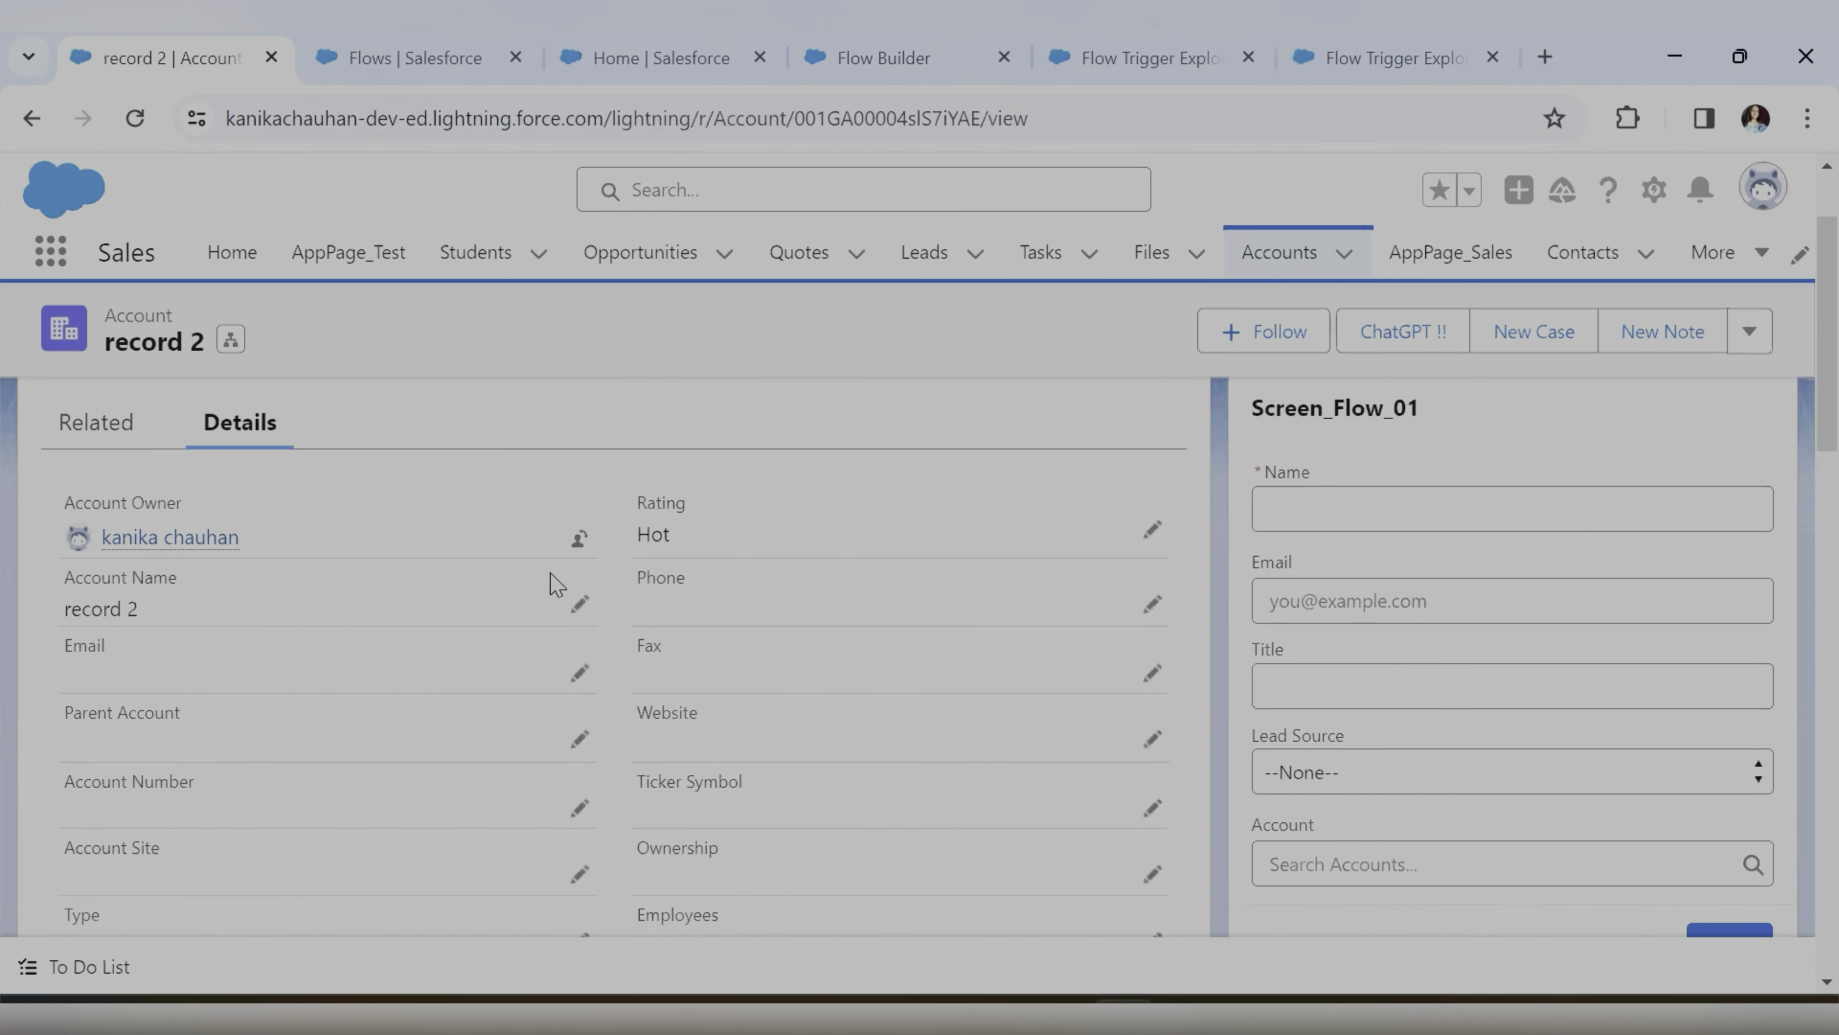
triple_click(89, 579)
scroll(250, 601, "down", 6)
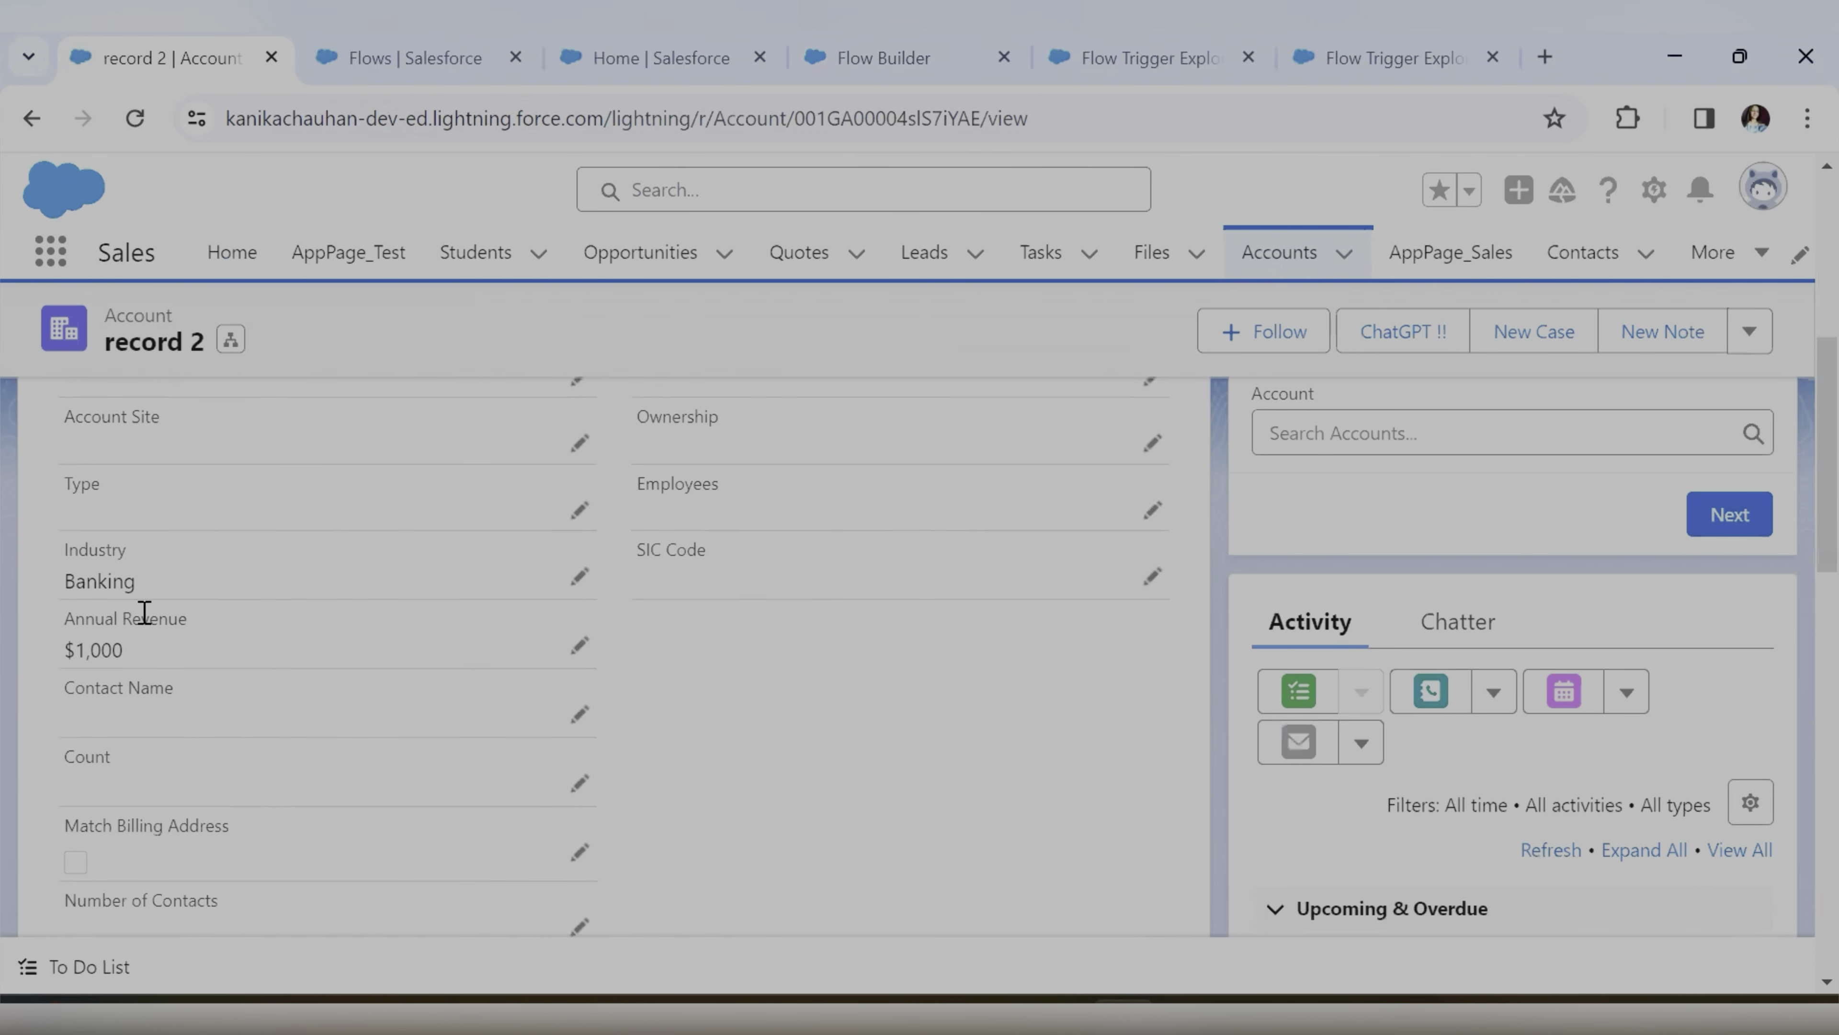
scroll(144, 616, "down", 15)
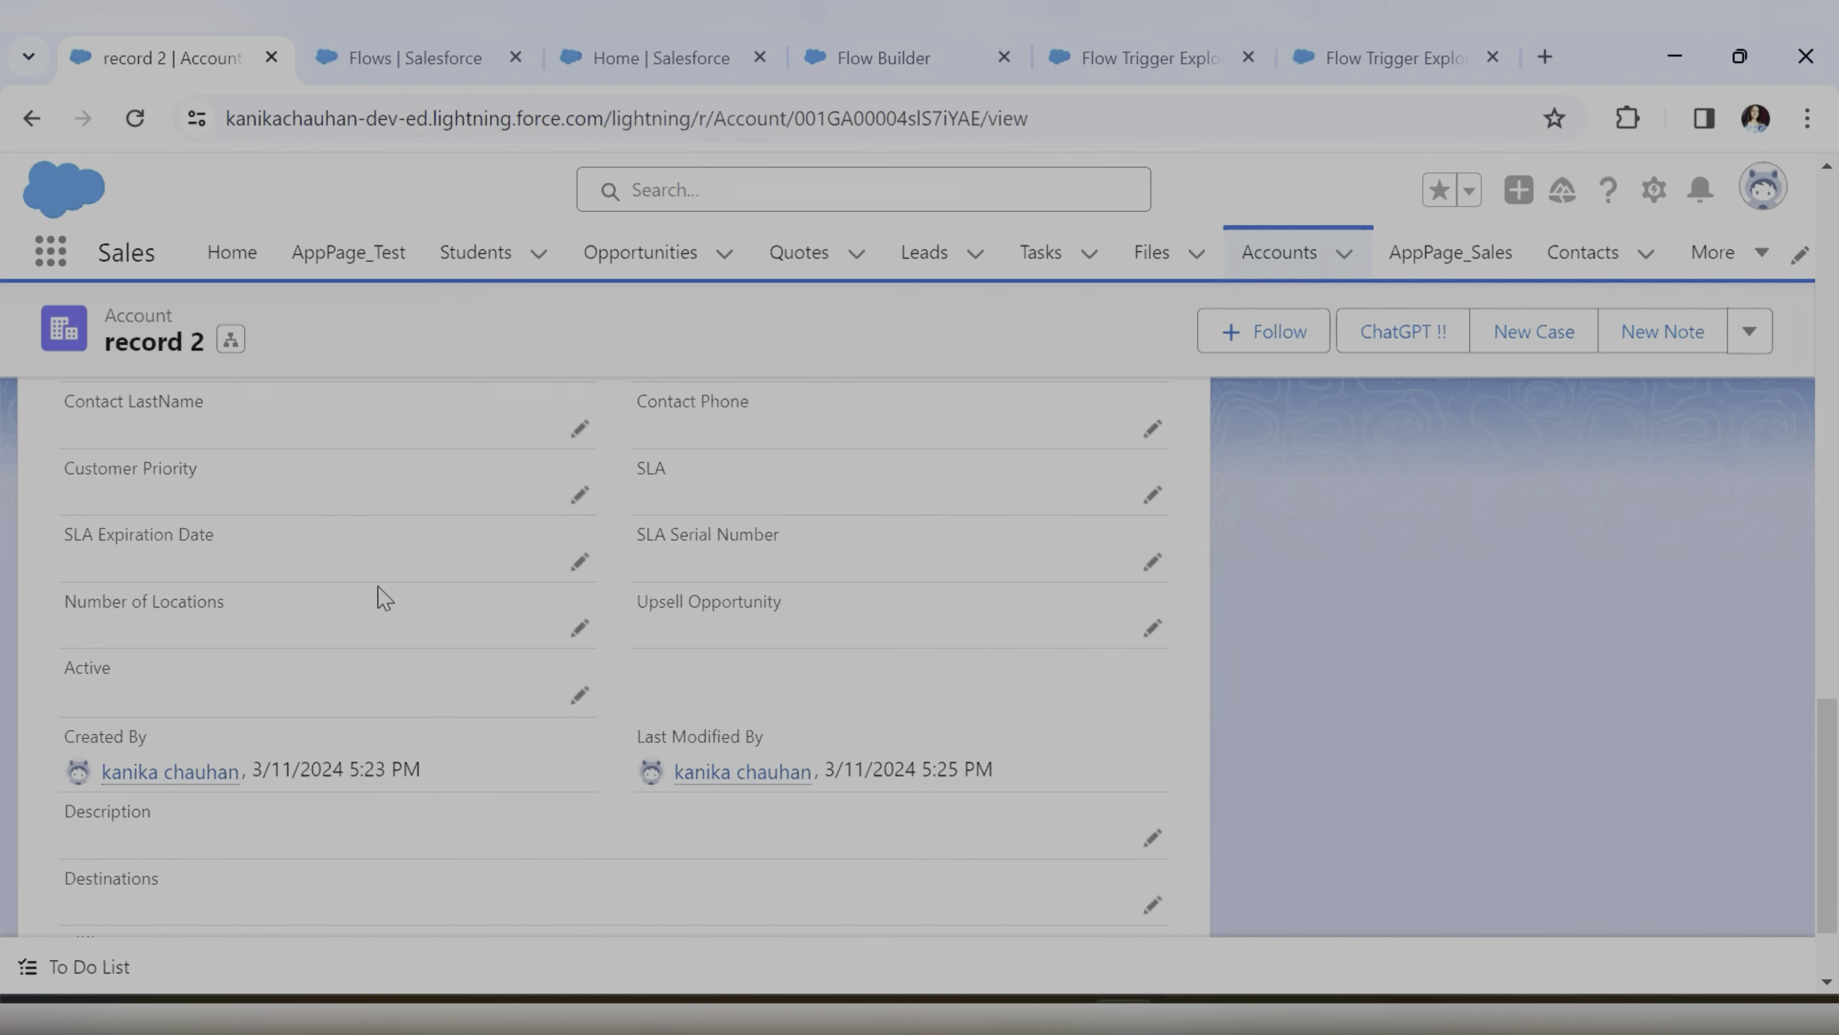
scroll(377, 590, "up", 10)
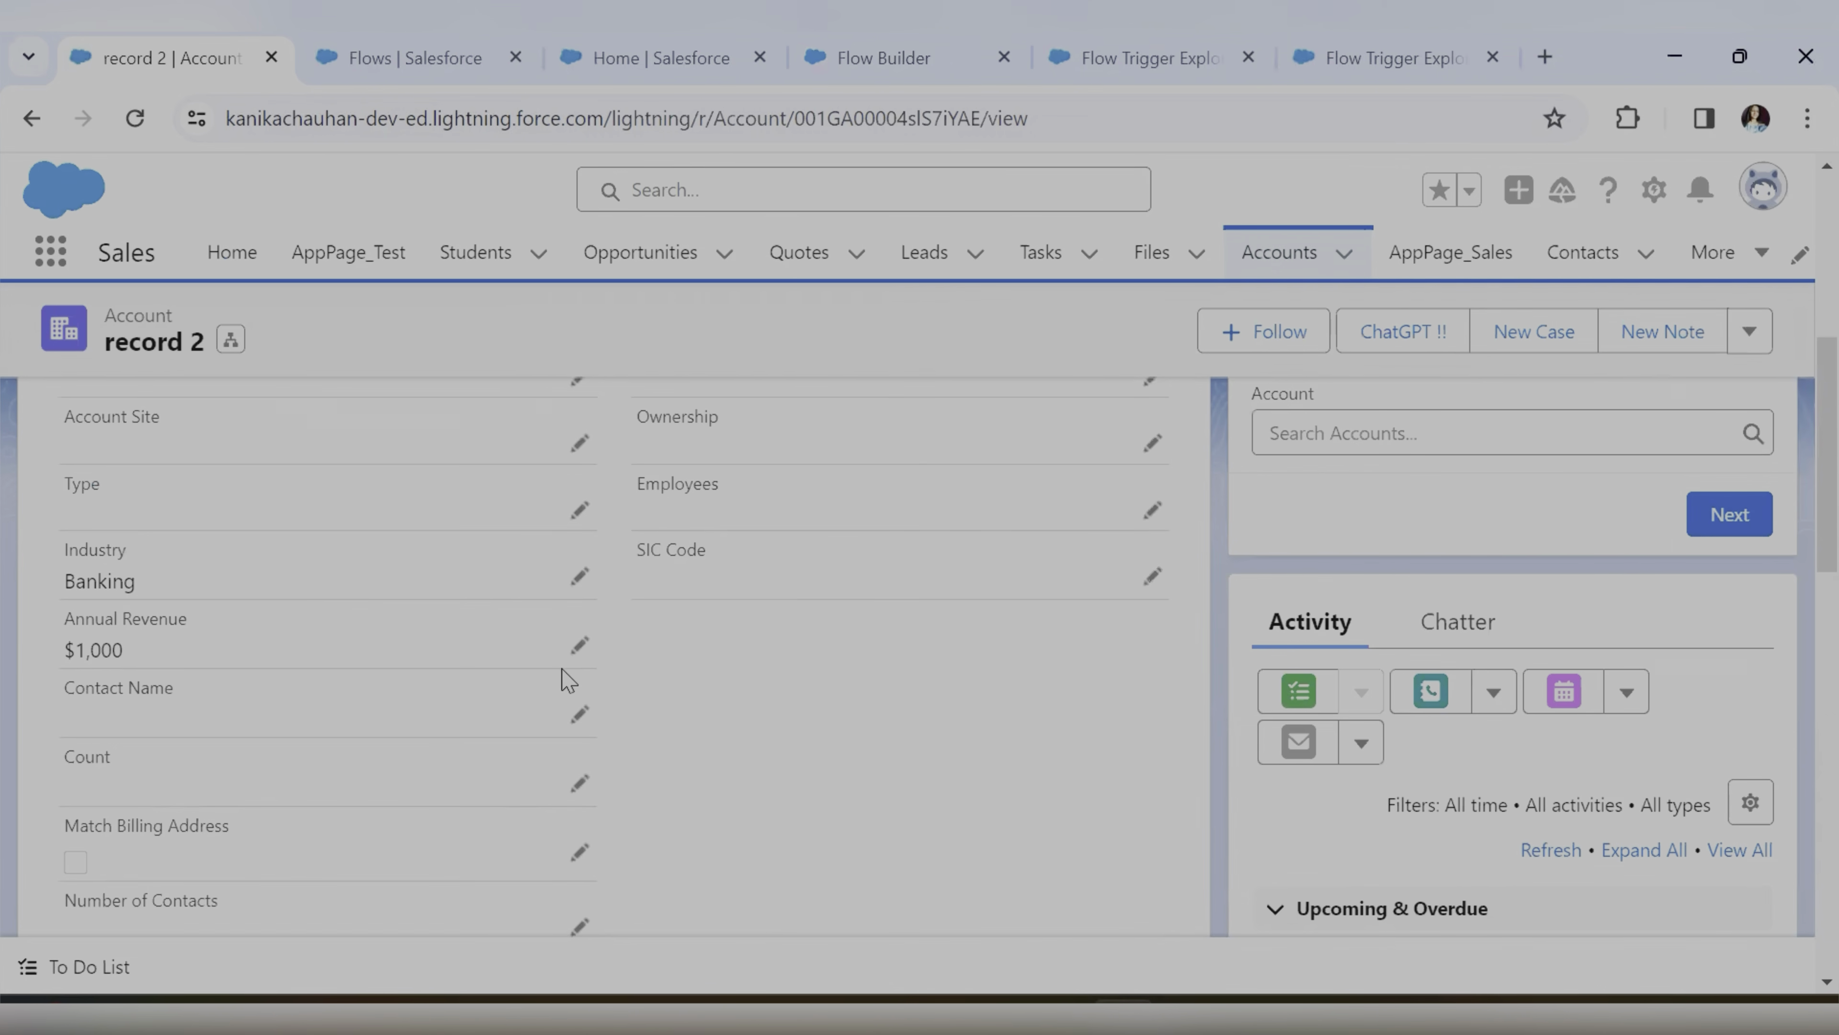
Return to the new flow, optimize it for Fast Field Updates and close the start configuration
left_click(1408, 58)
left_click(1115, 59)
left_click(889, 58)
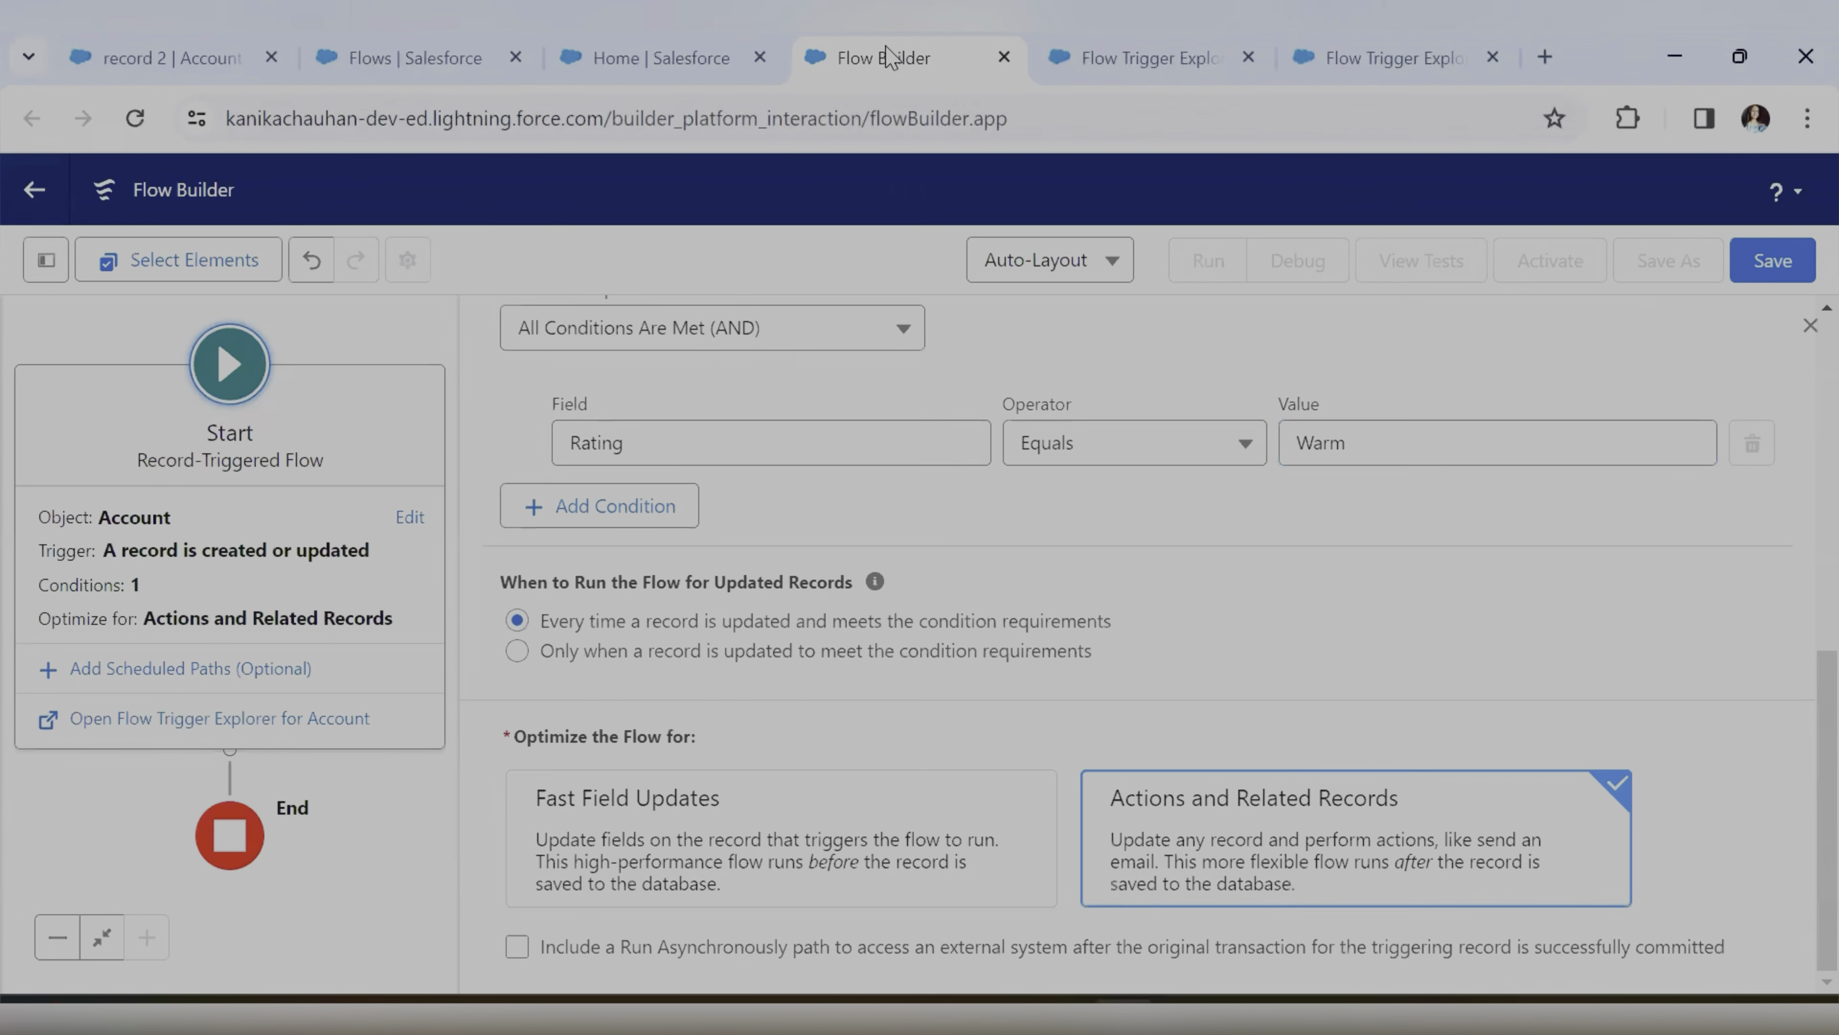
left_click(634, 834)
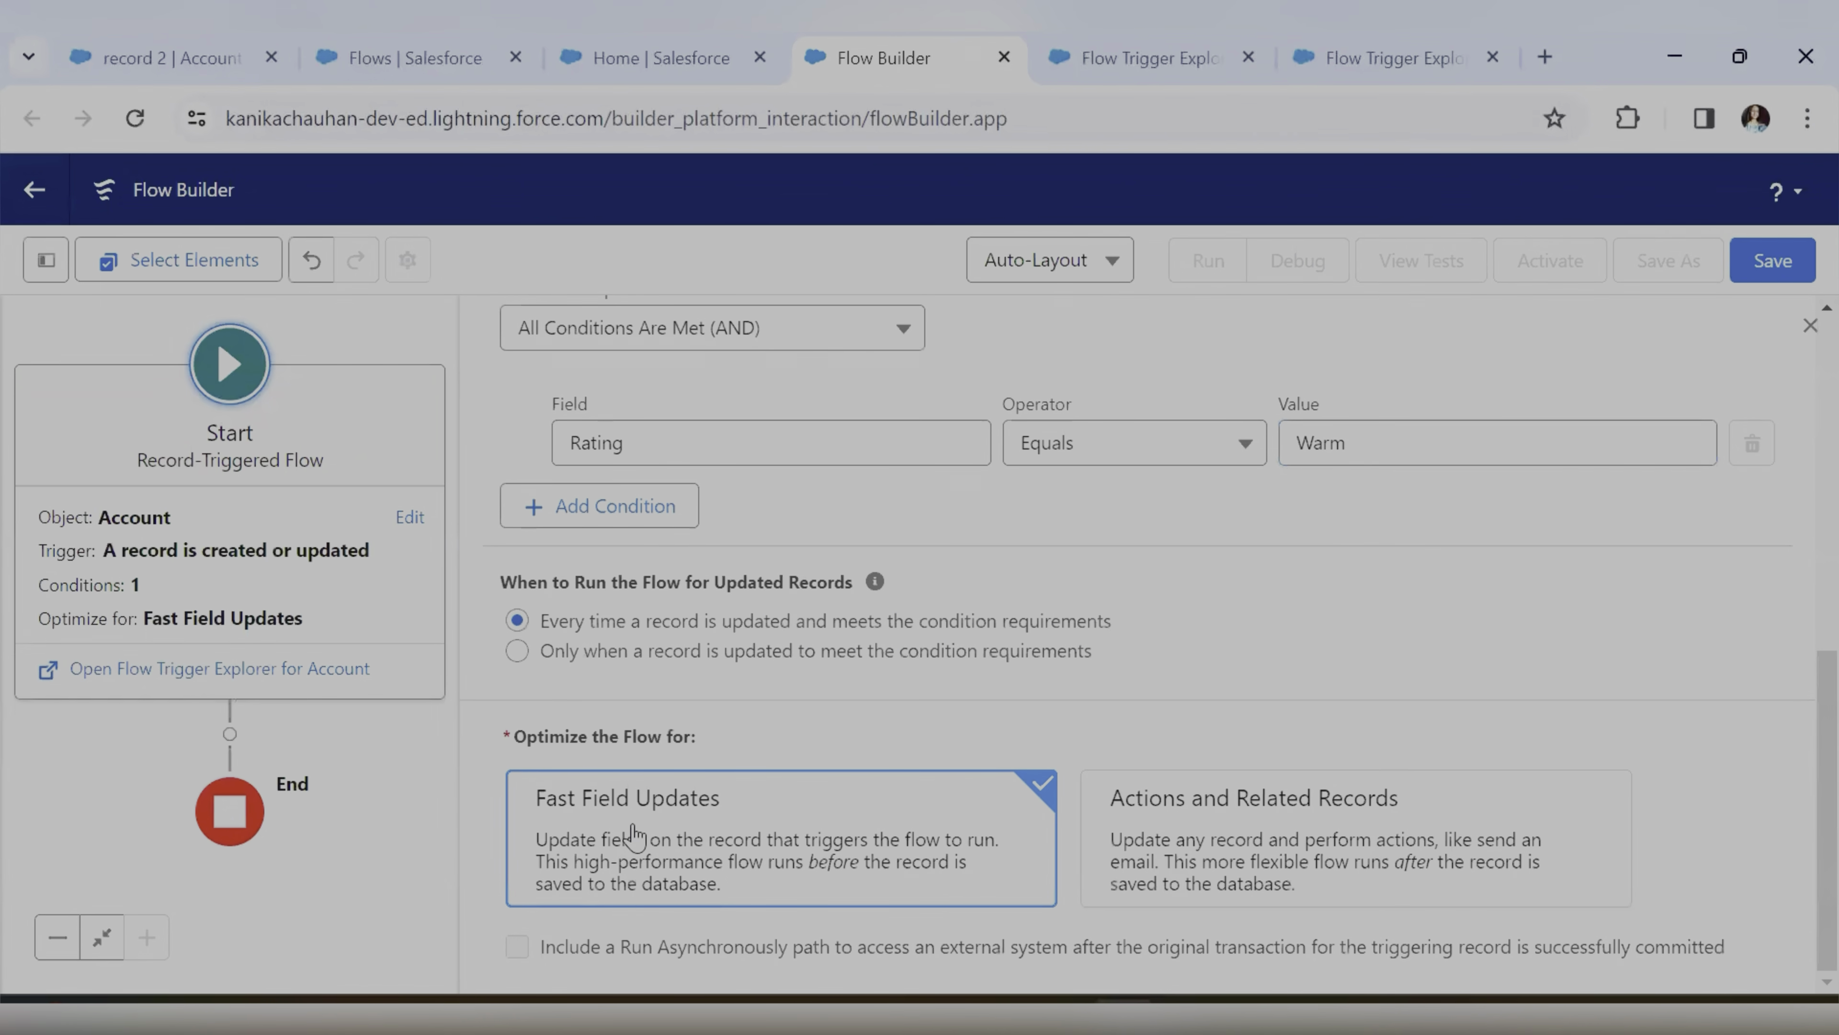
left_click(1810, 325)
left_click_drag(737, 634, 1297, 554)
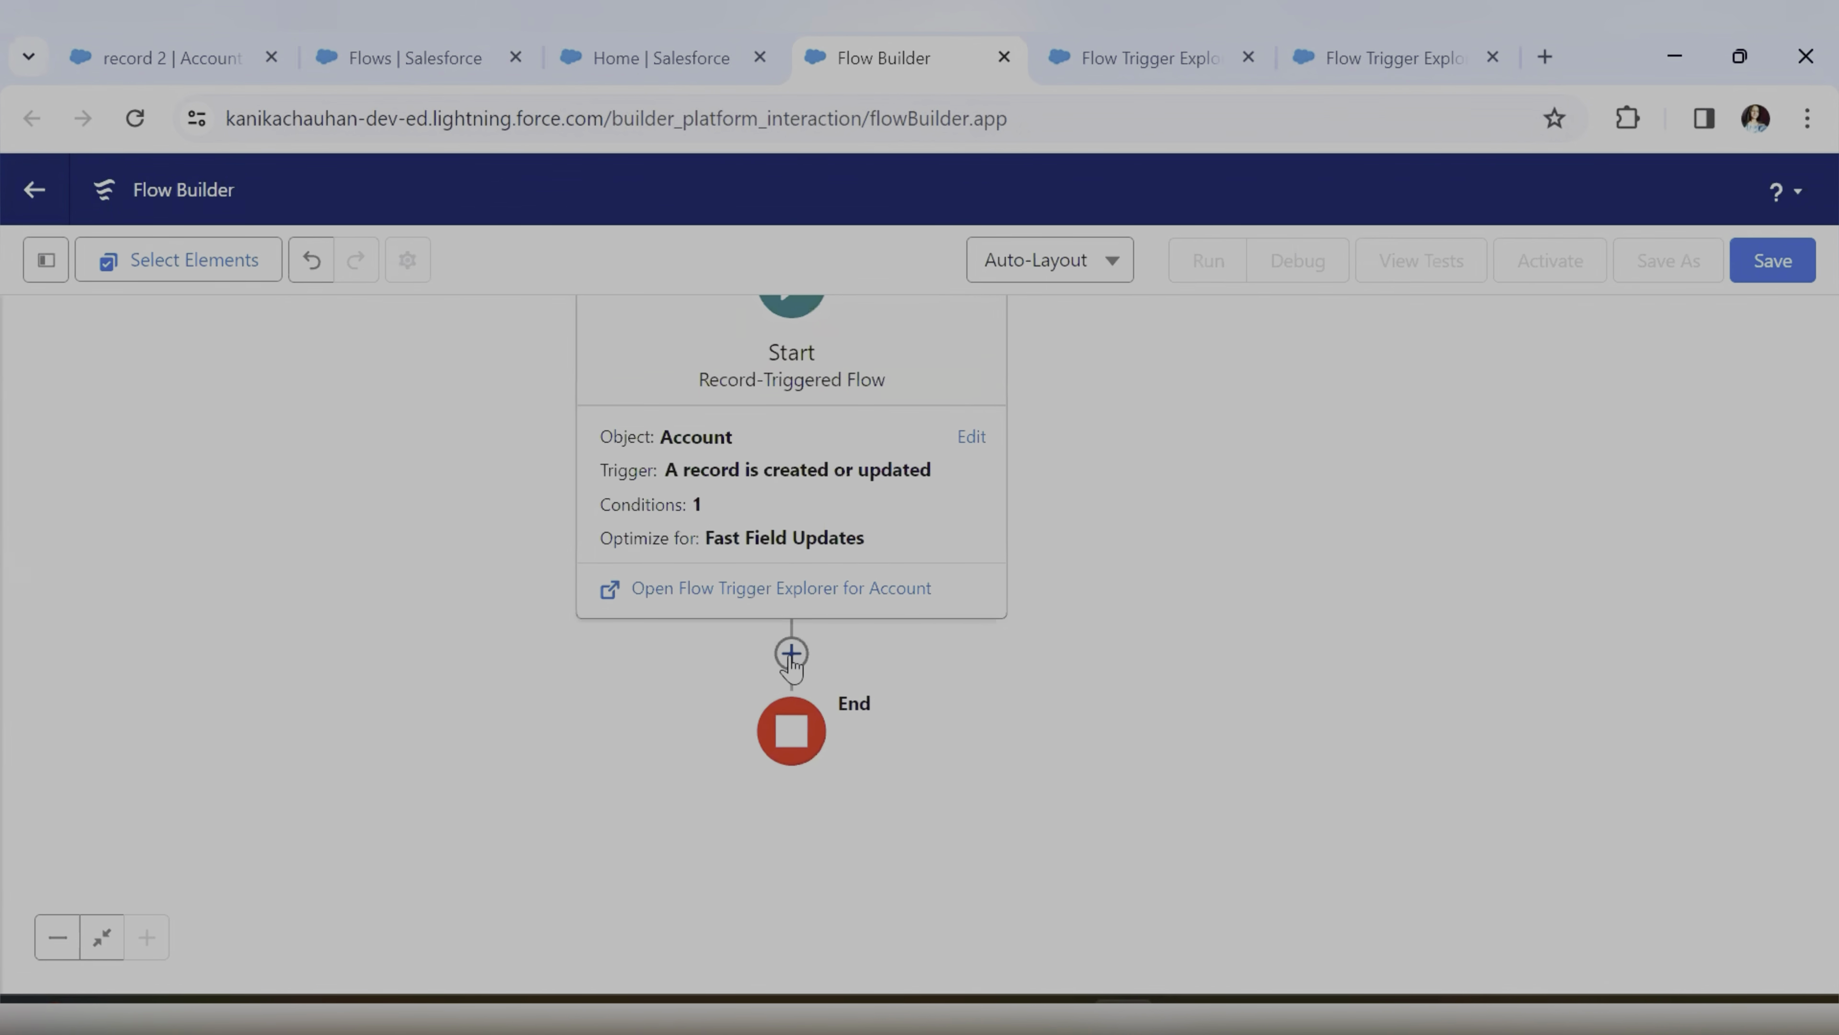
Add an Update Triggering Record element after Start and label it UpdateAccountName
left_click(791, 654)
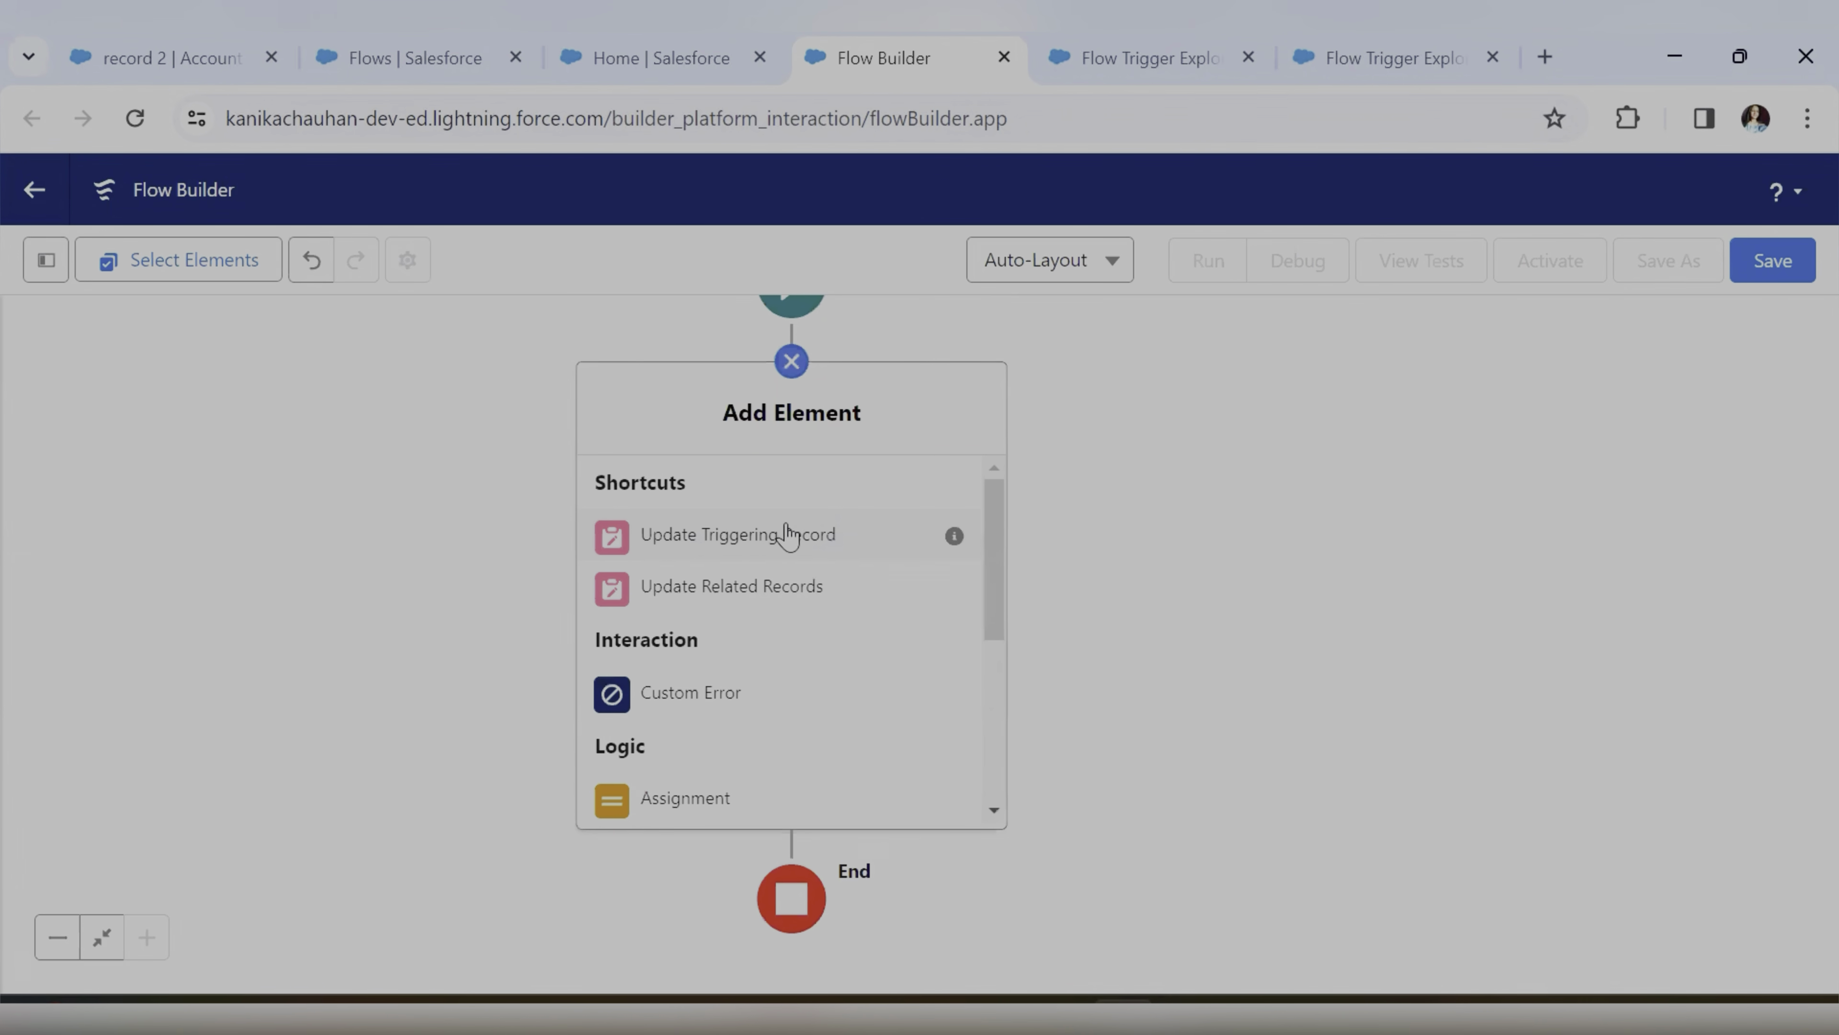
left_click(750, 541)
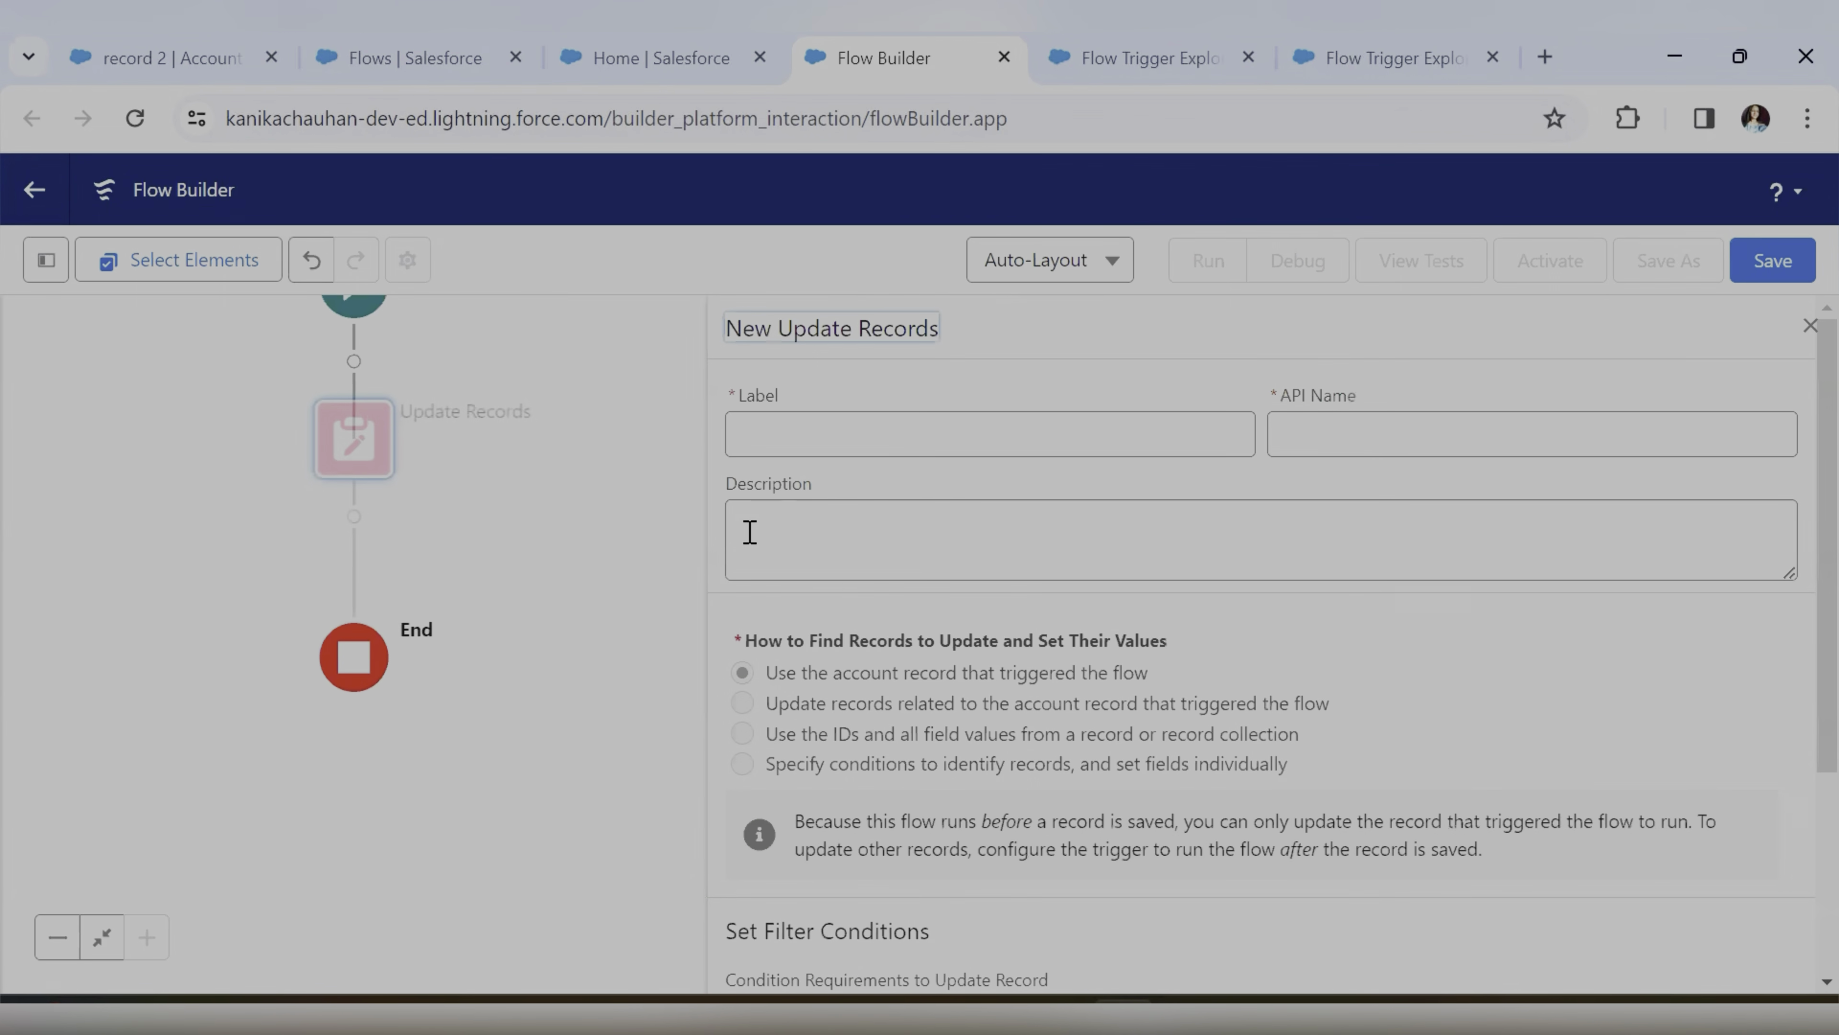
left_click(814, 437)
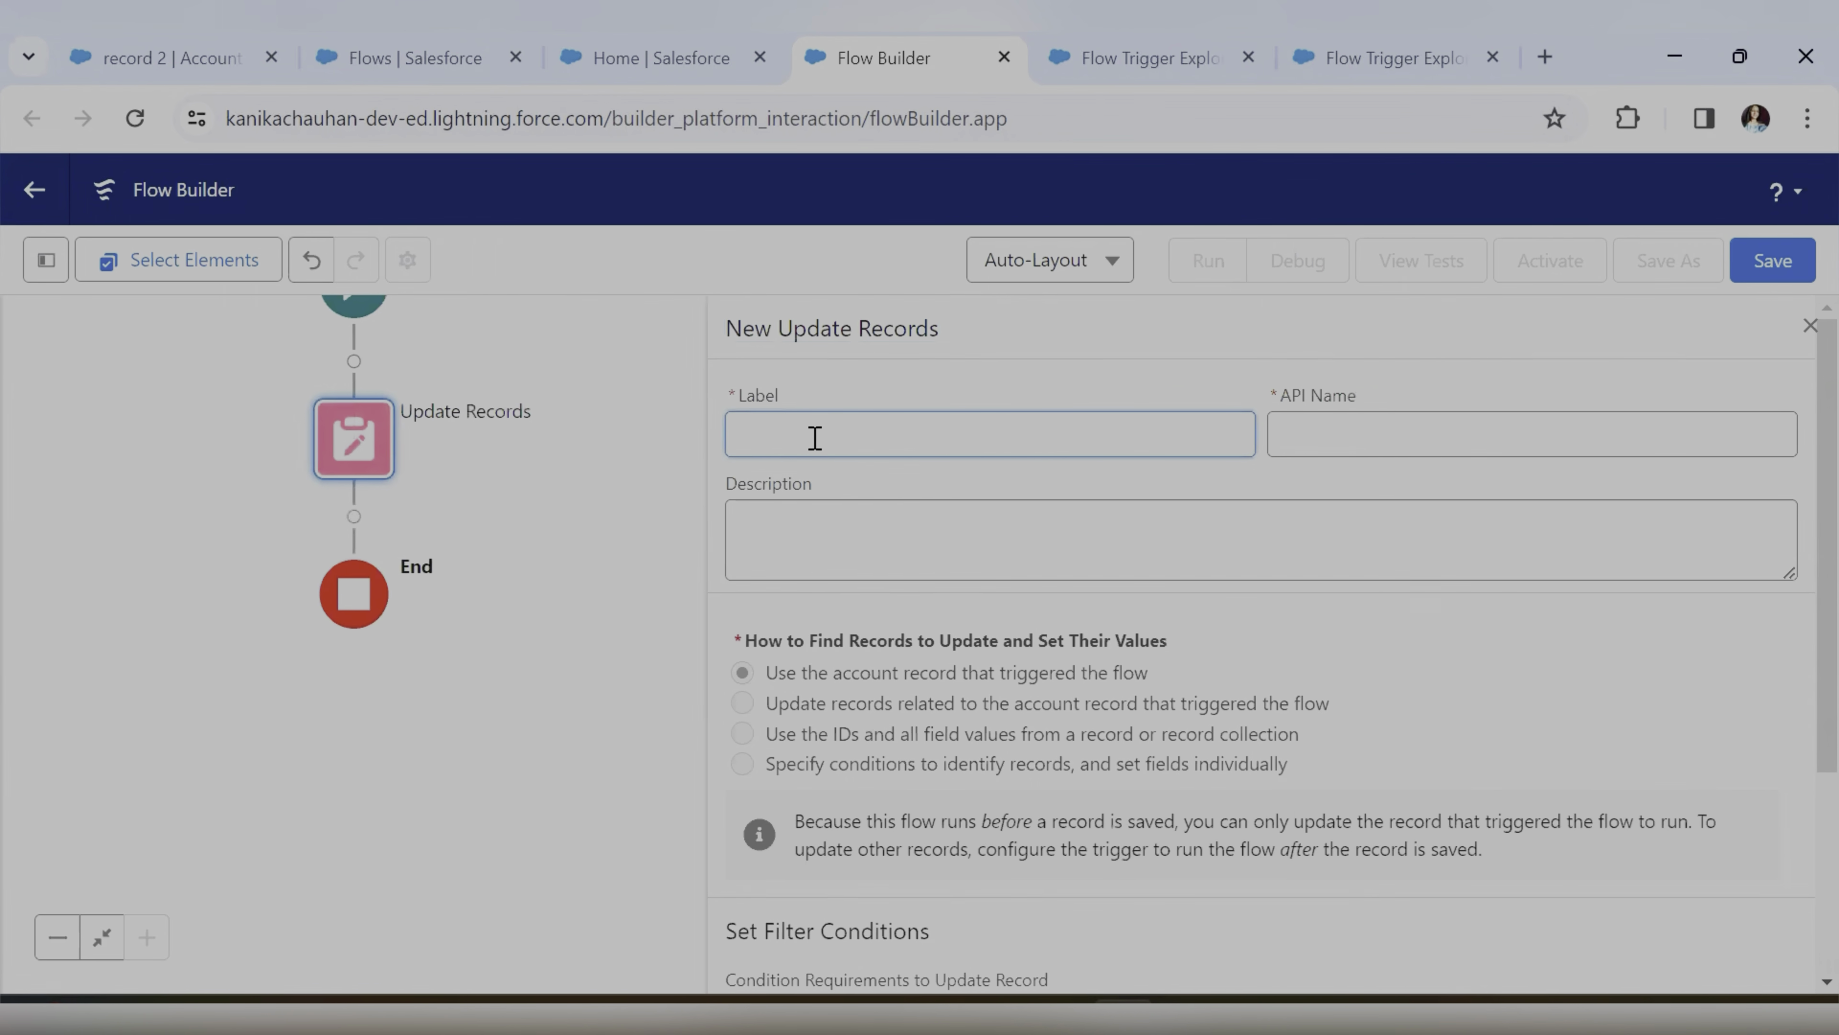
type("UpdateAccountName")
left_click(1080, 361)
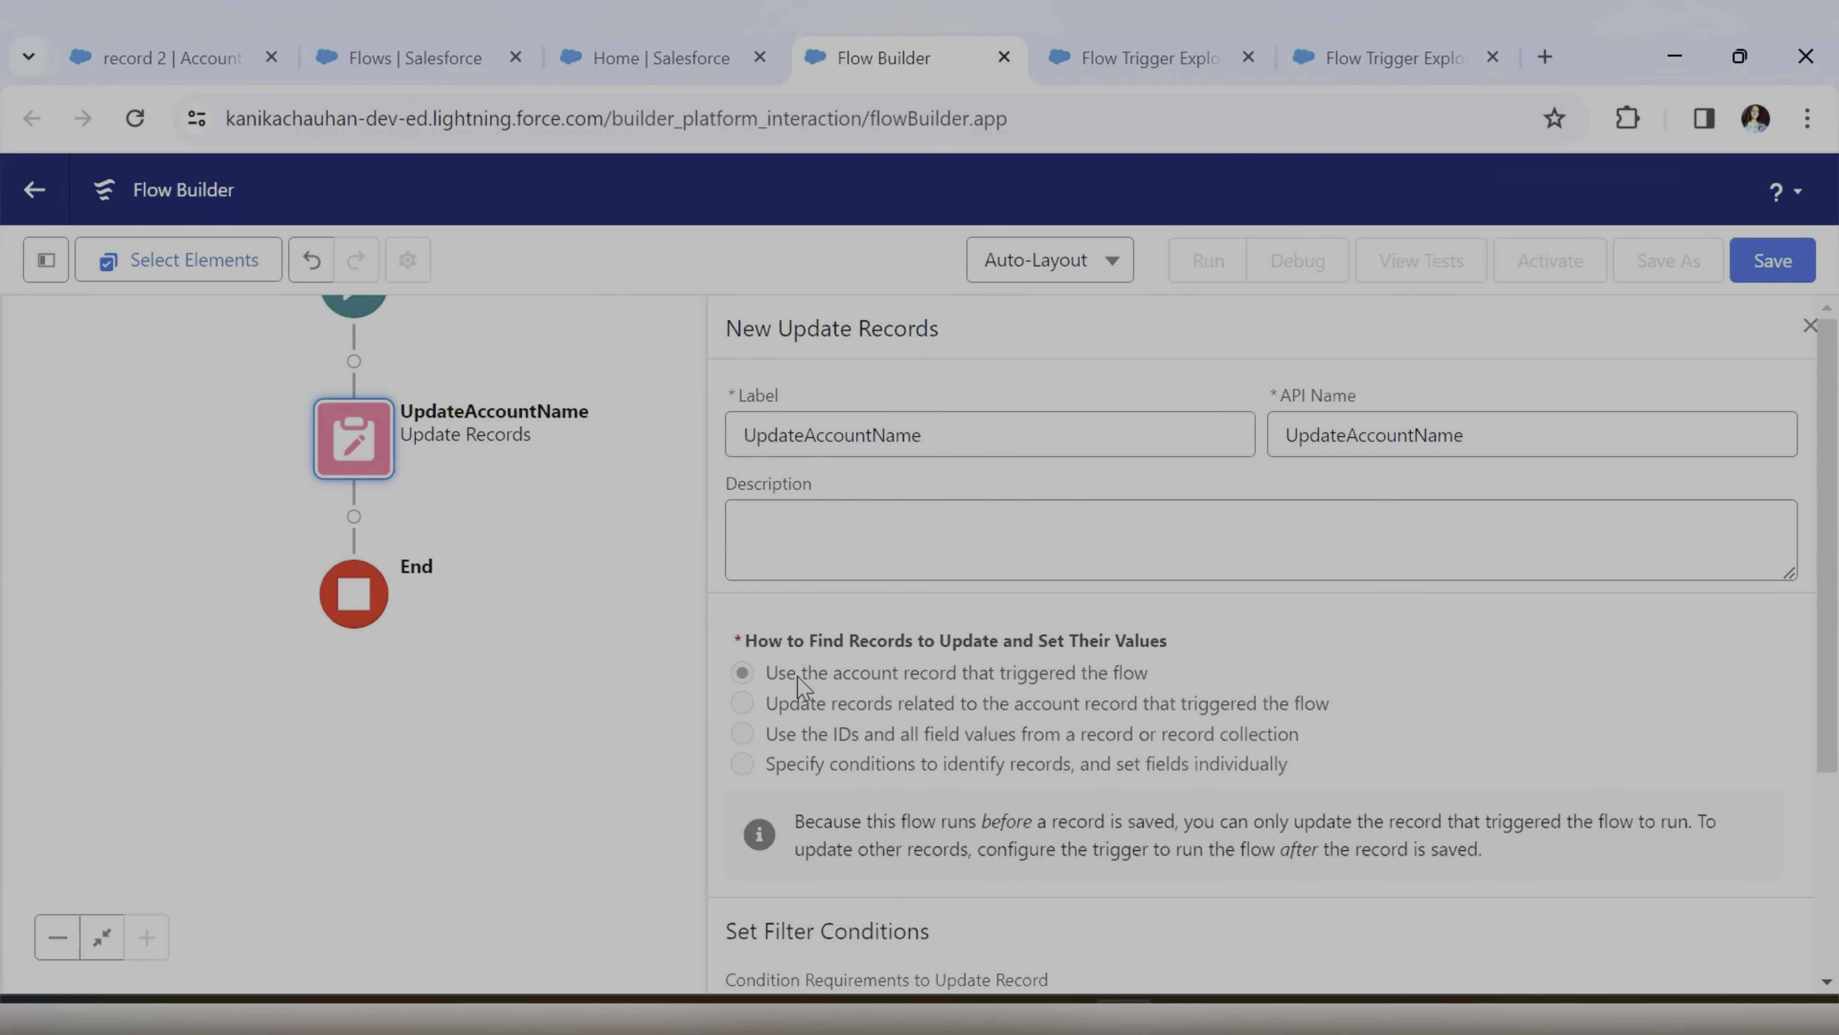
Examine the UpdateAccountName element's record selection, filter conditions and field value settings
left_click_drag(779, 674, 1099, 679)
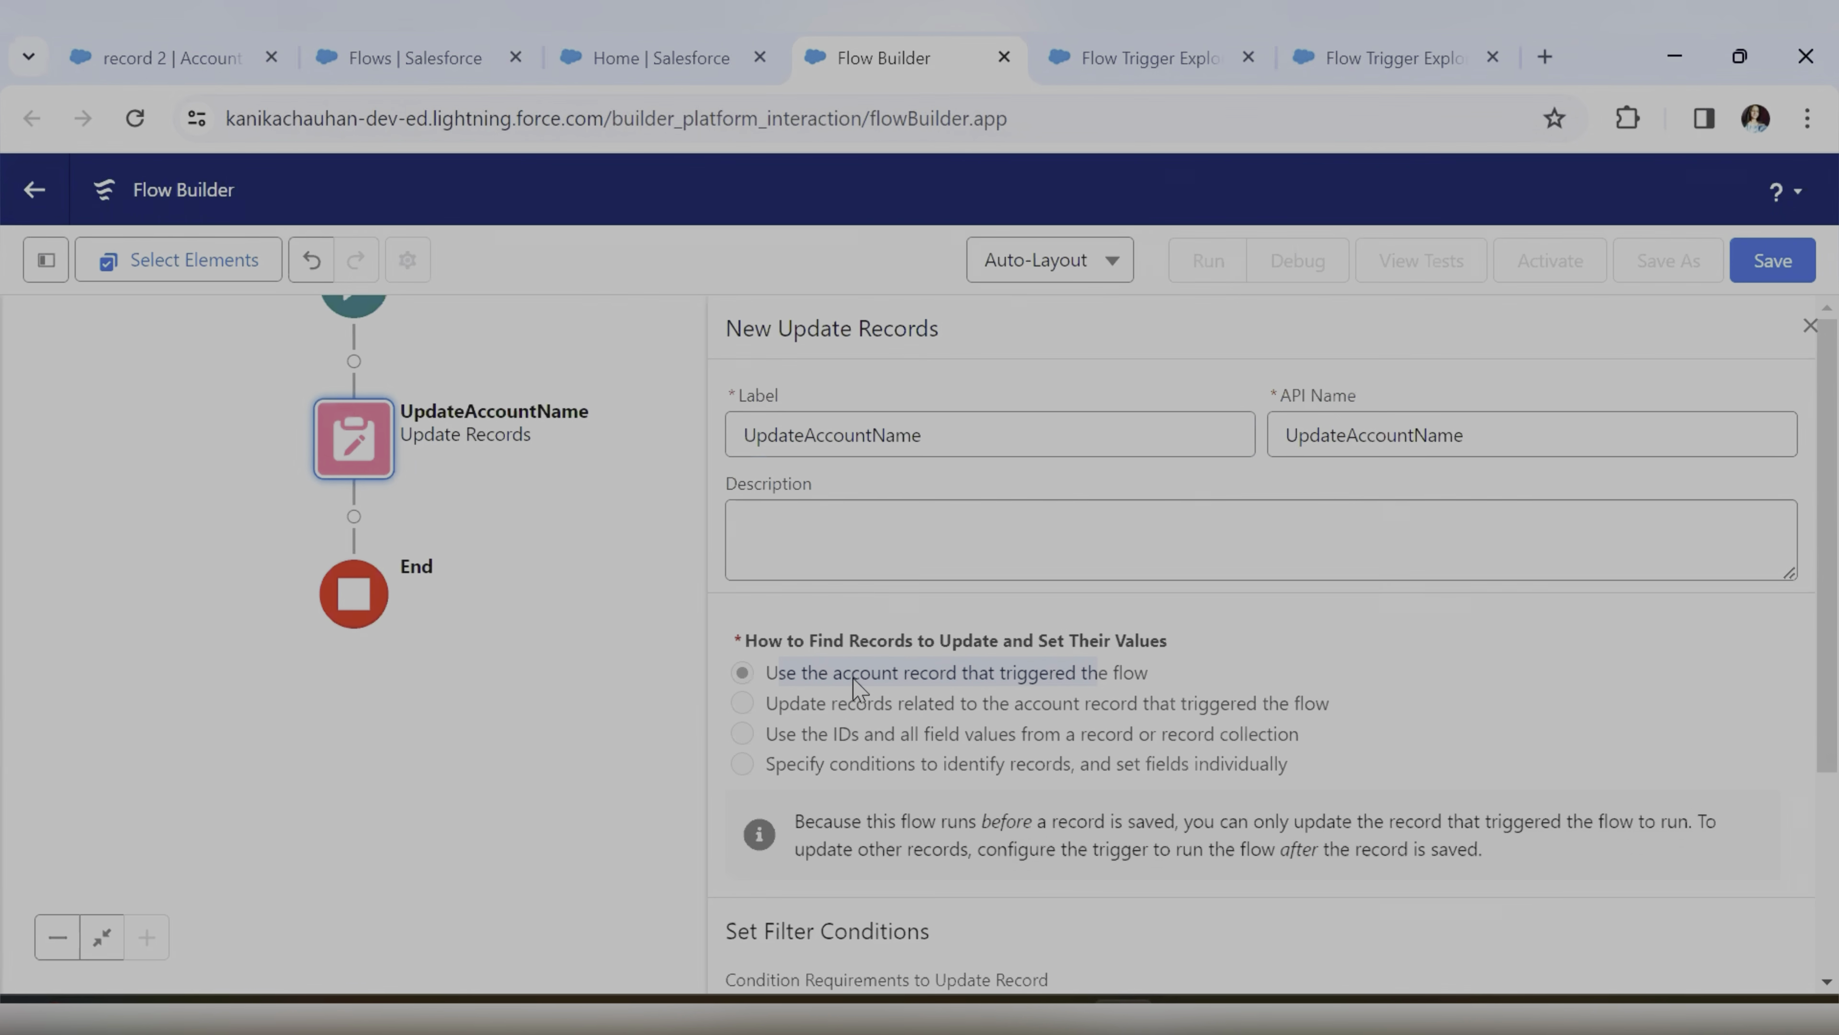
left_click(1410, 677)
scroll(1411, 677, "down", 2)
scroll(1411, 678, "down", 2)
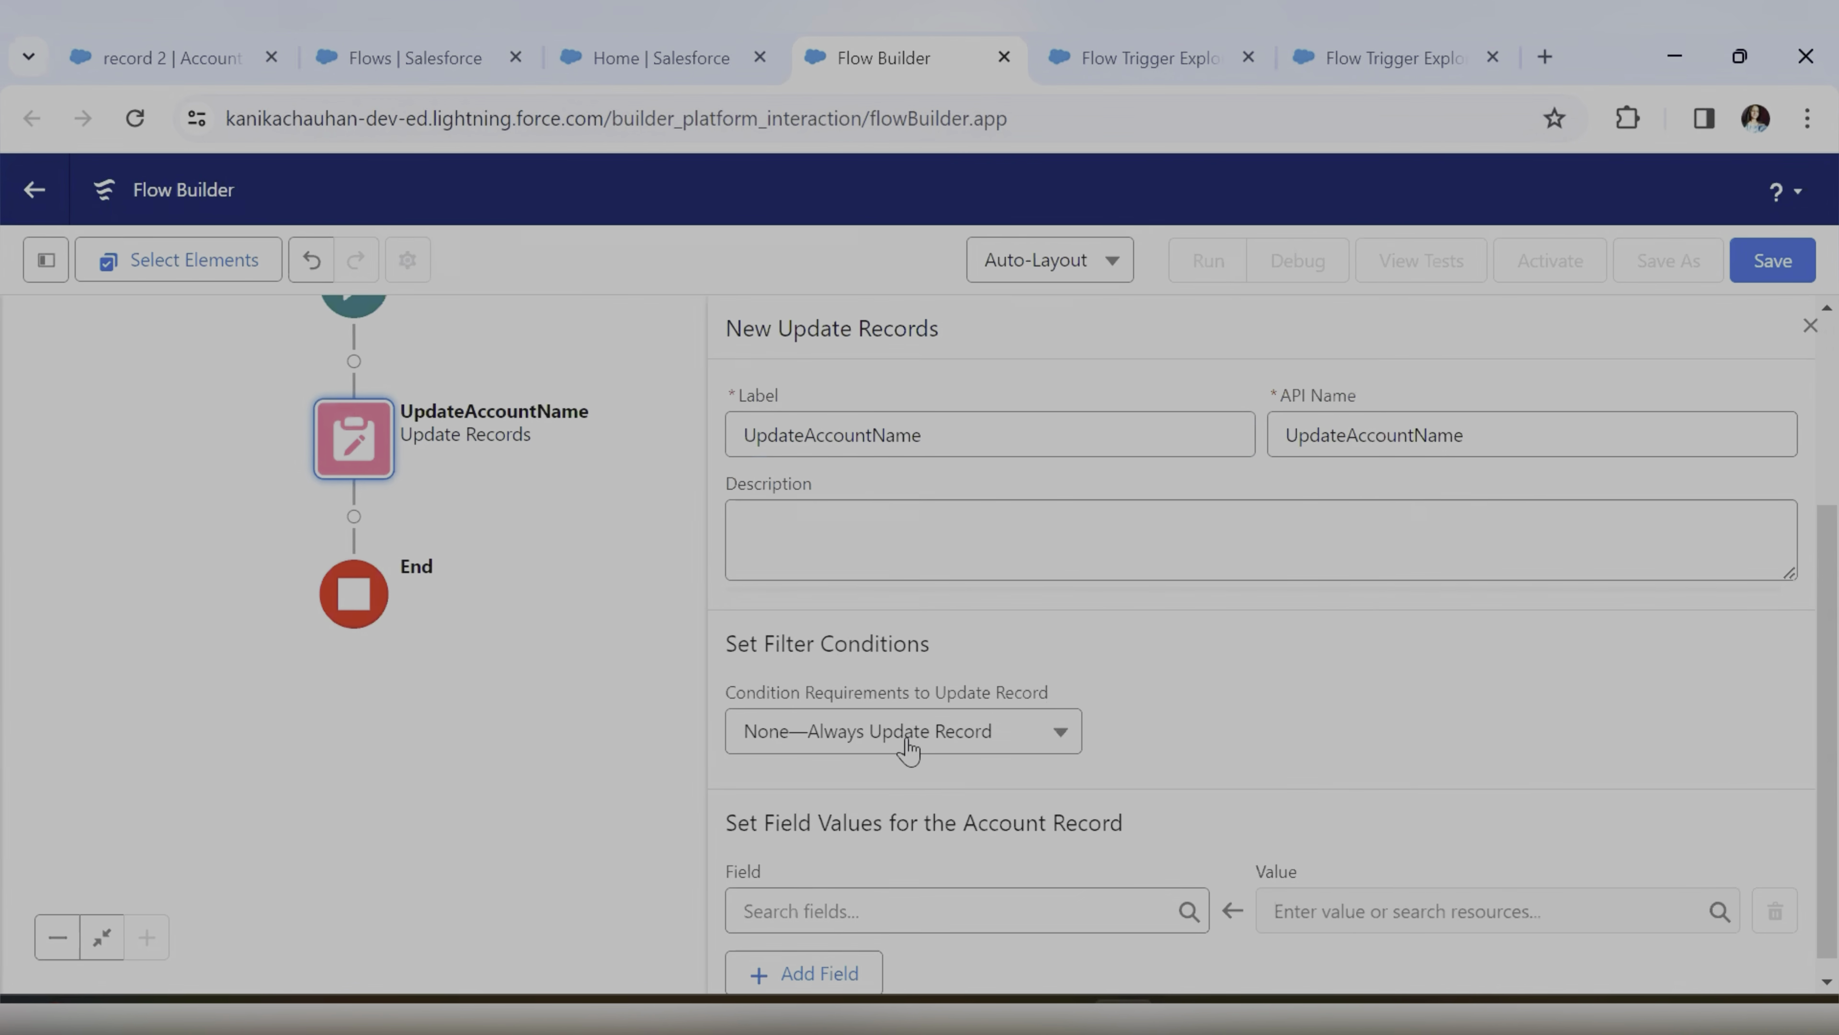
scroll(1108, 752, "down", 1)
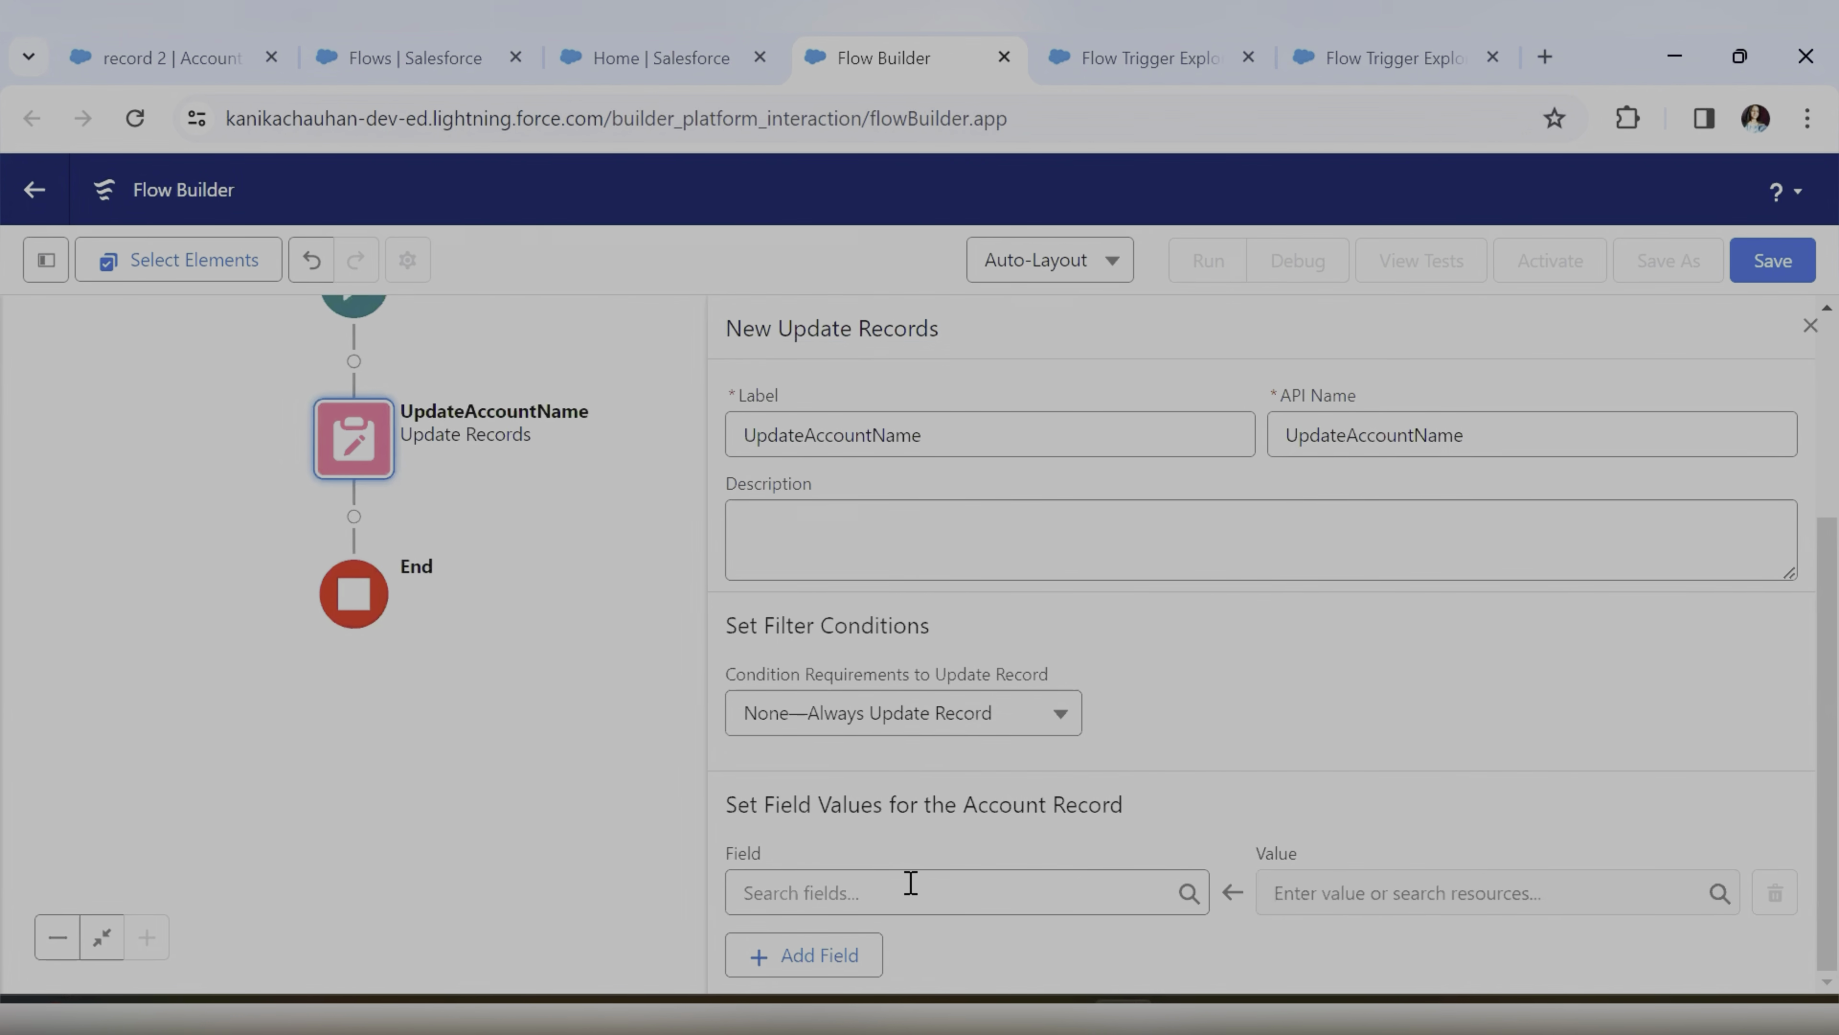
Choose the account's Name as the field to set in the UpdateAccountName element
left_click(881, 890)
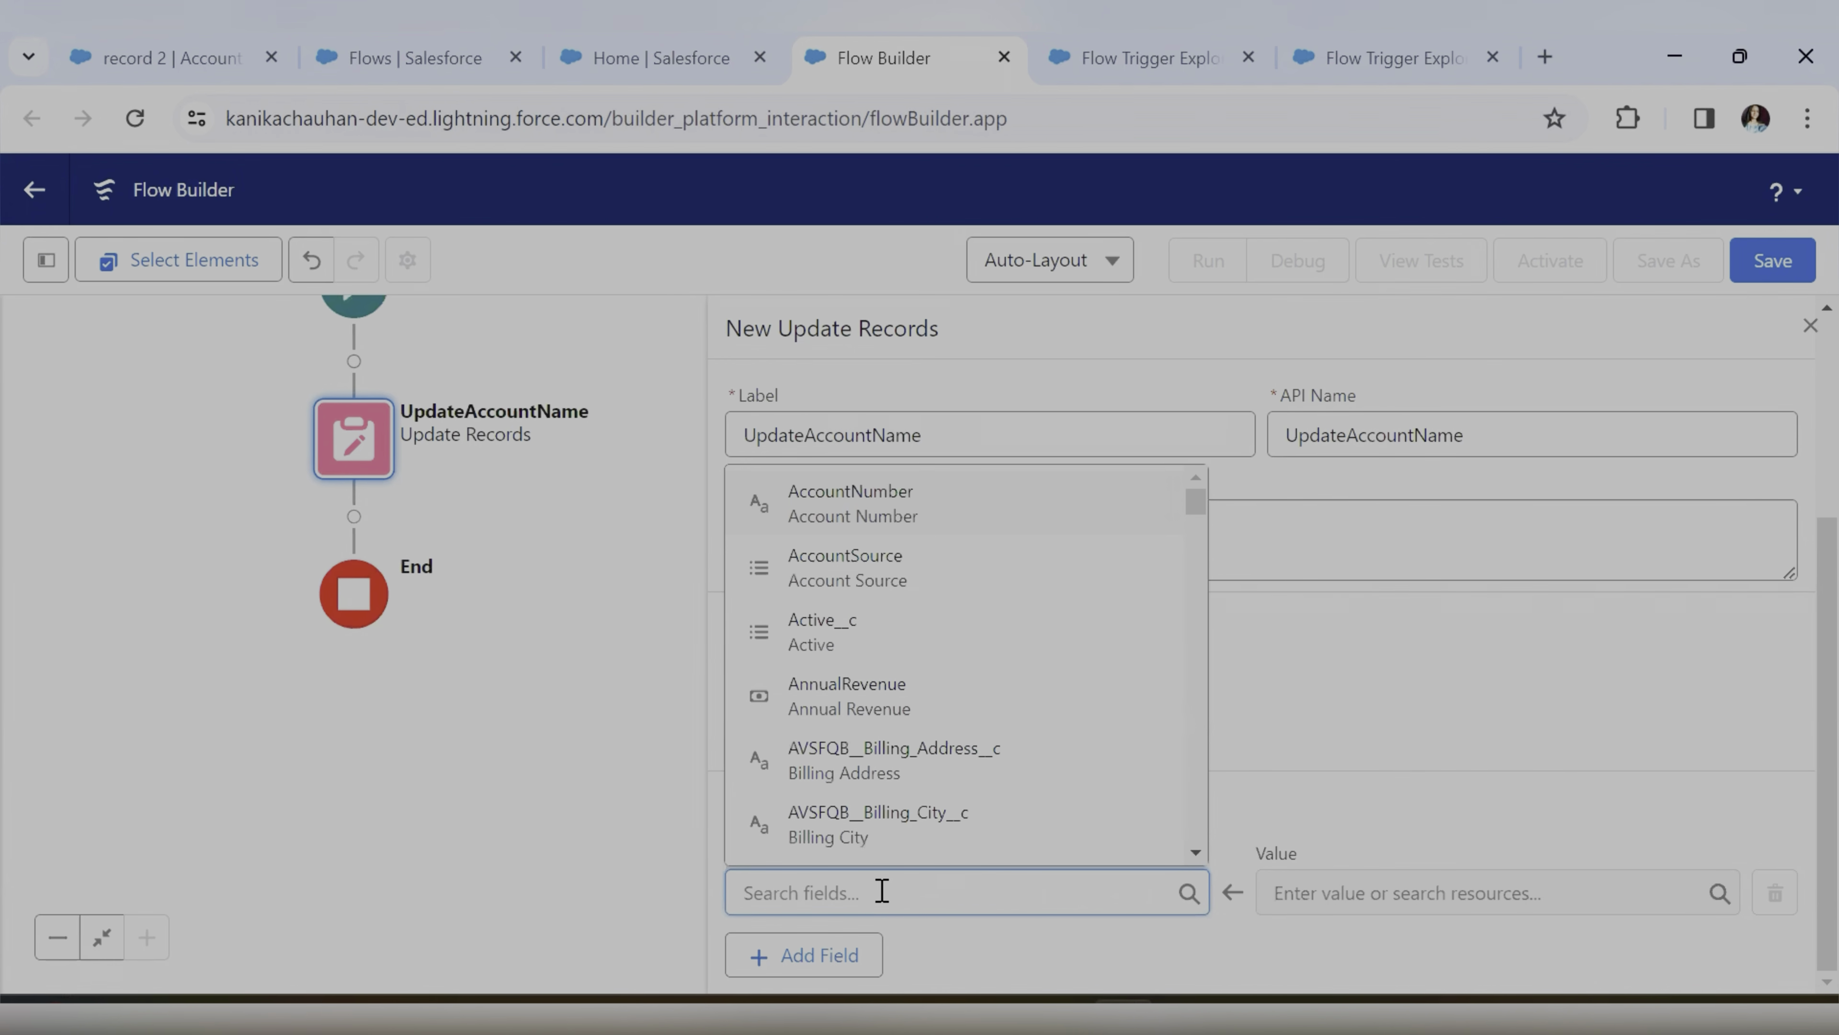
left_click(1242, 805)
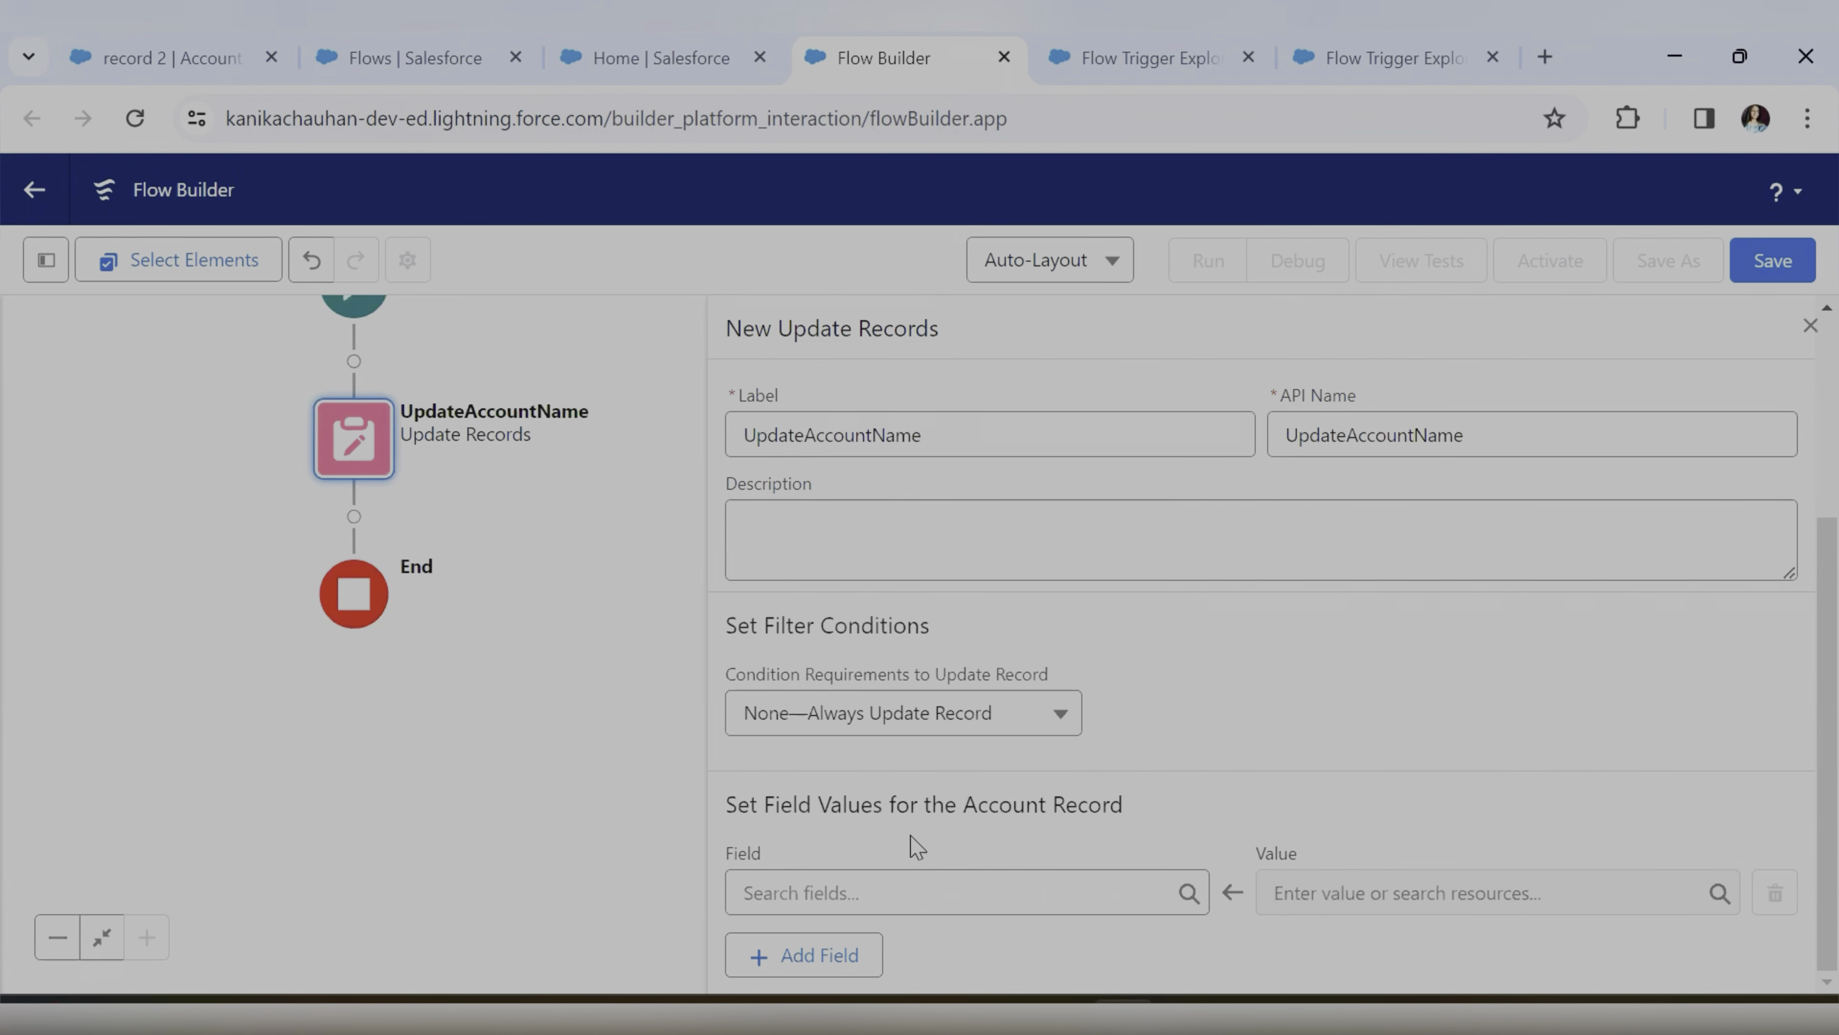
left_click(841, 882)
type("name")
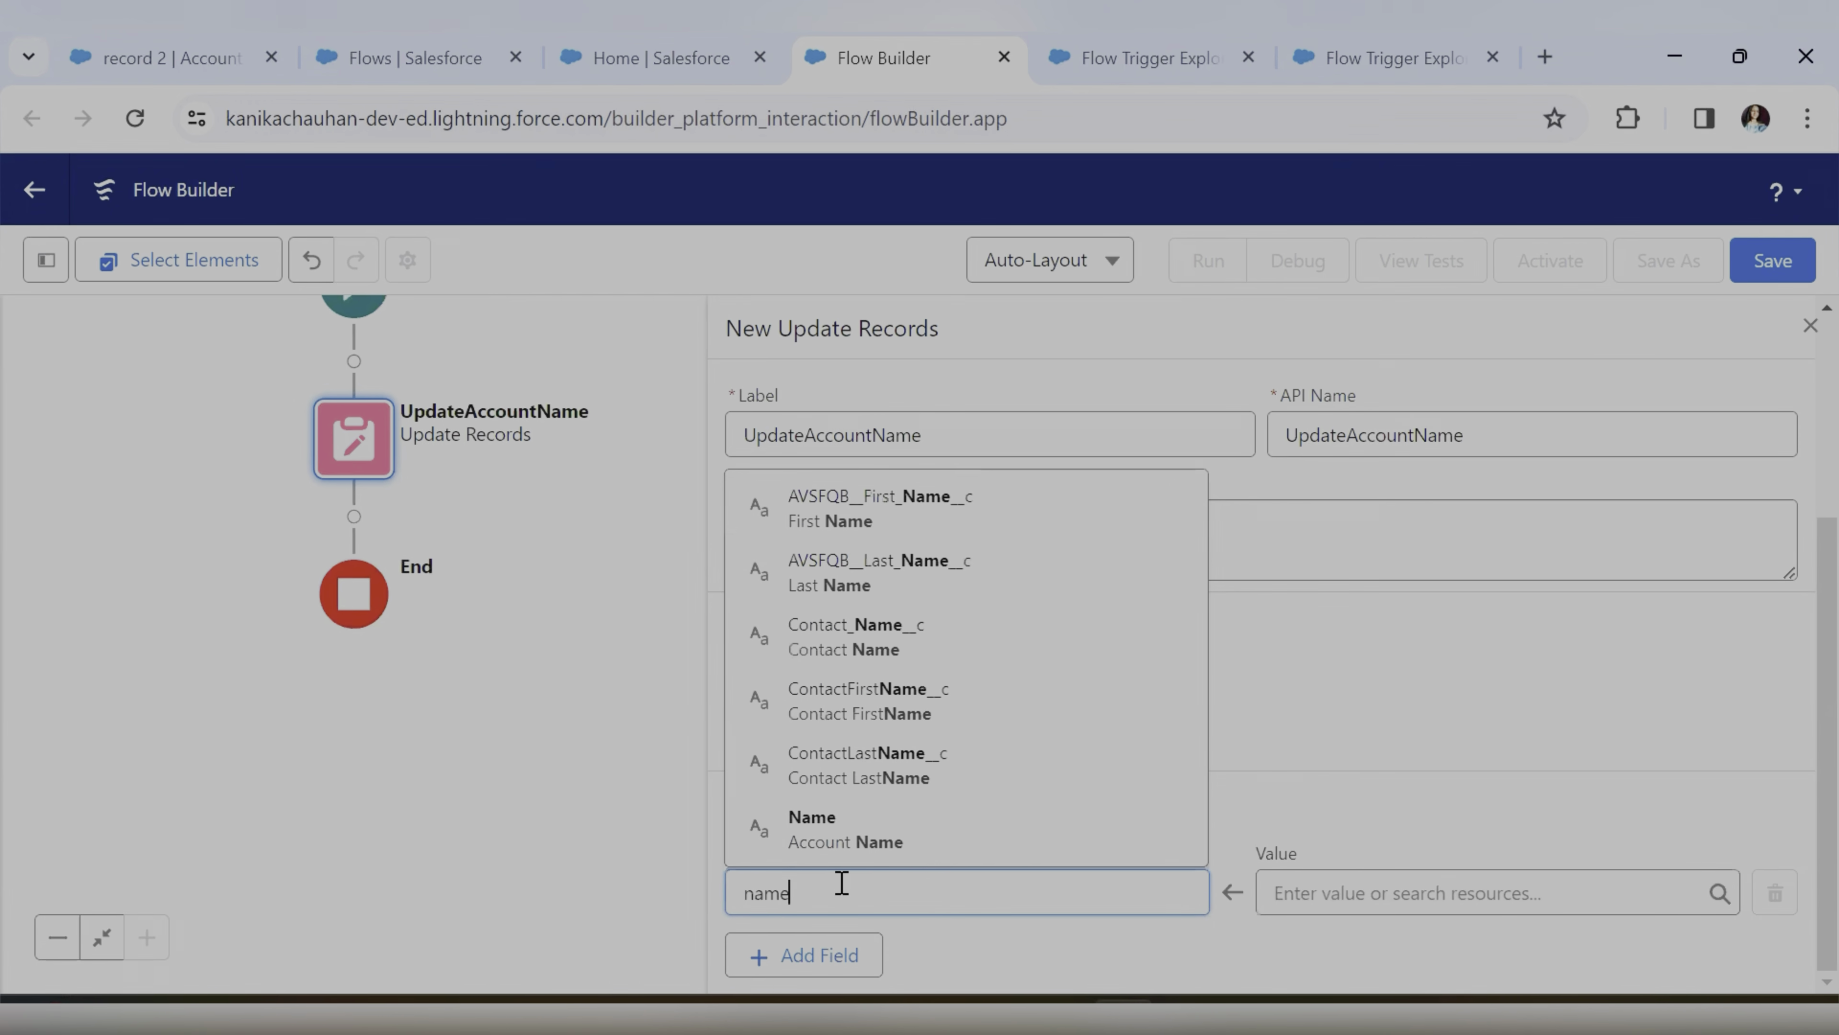
left_click(843, 840)
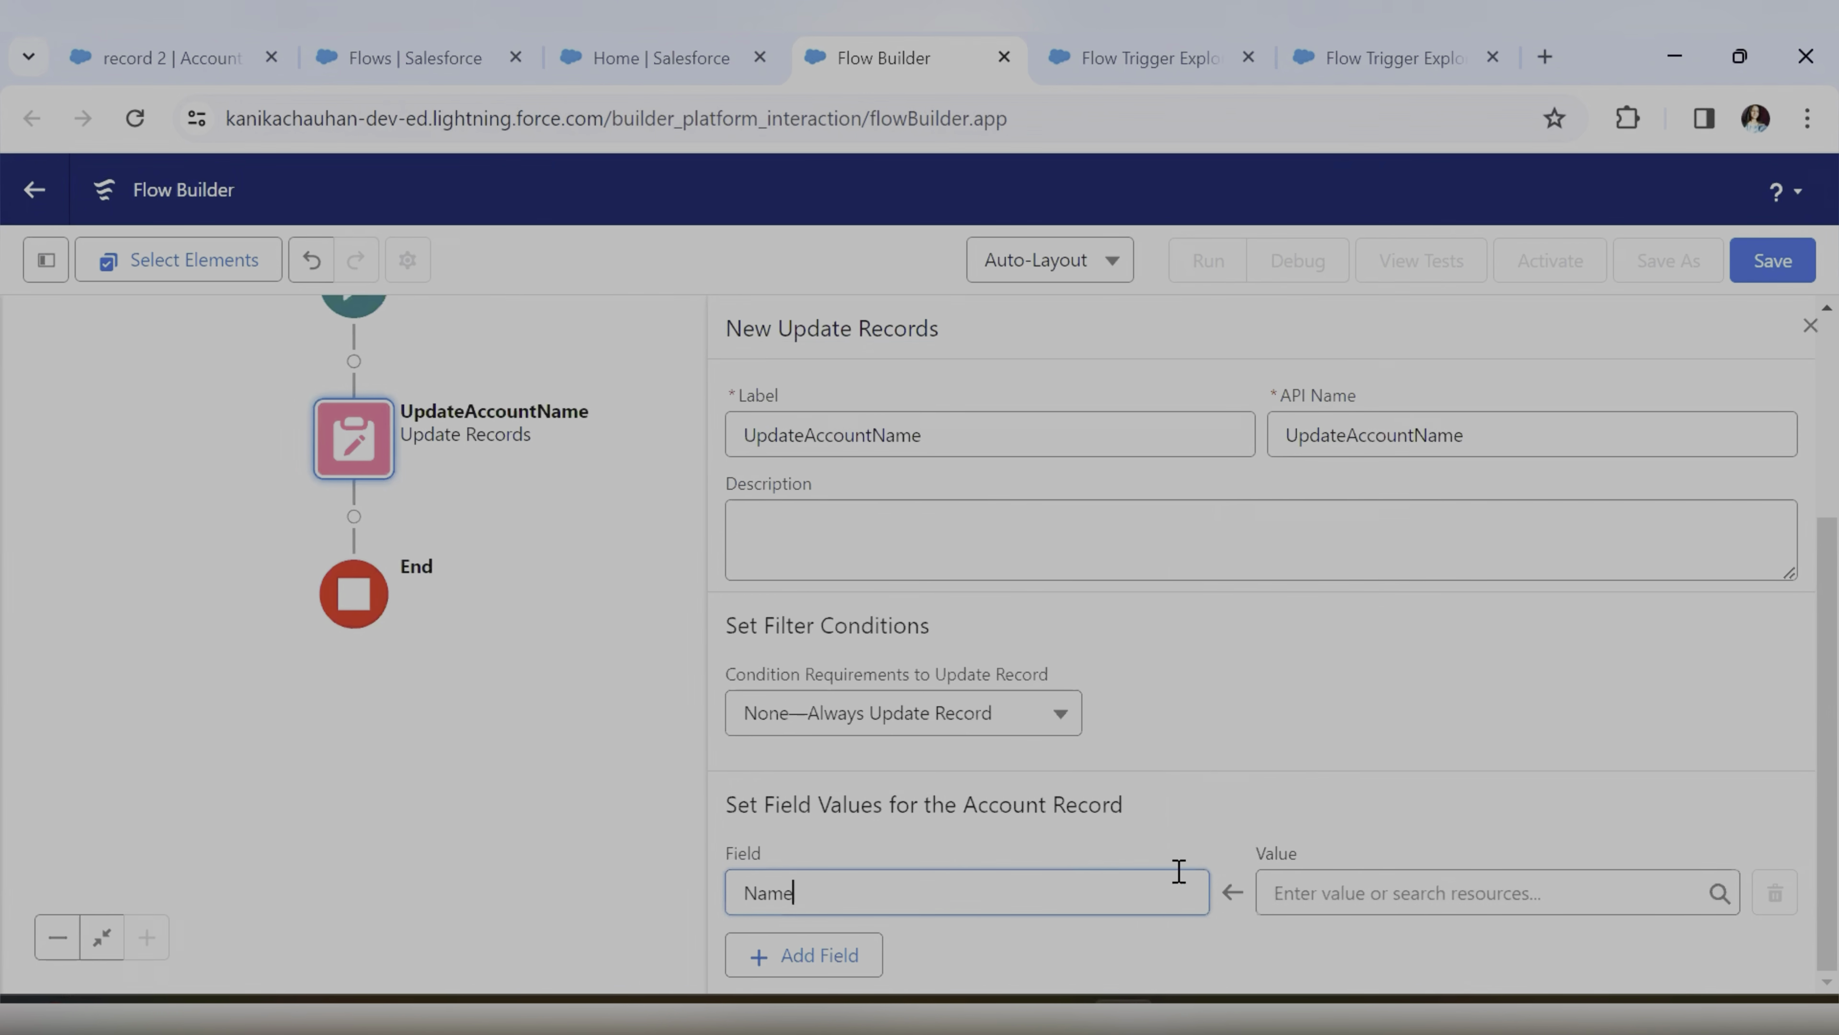
left_click(1309, 881)
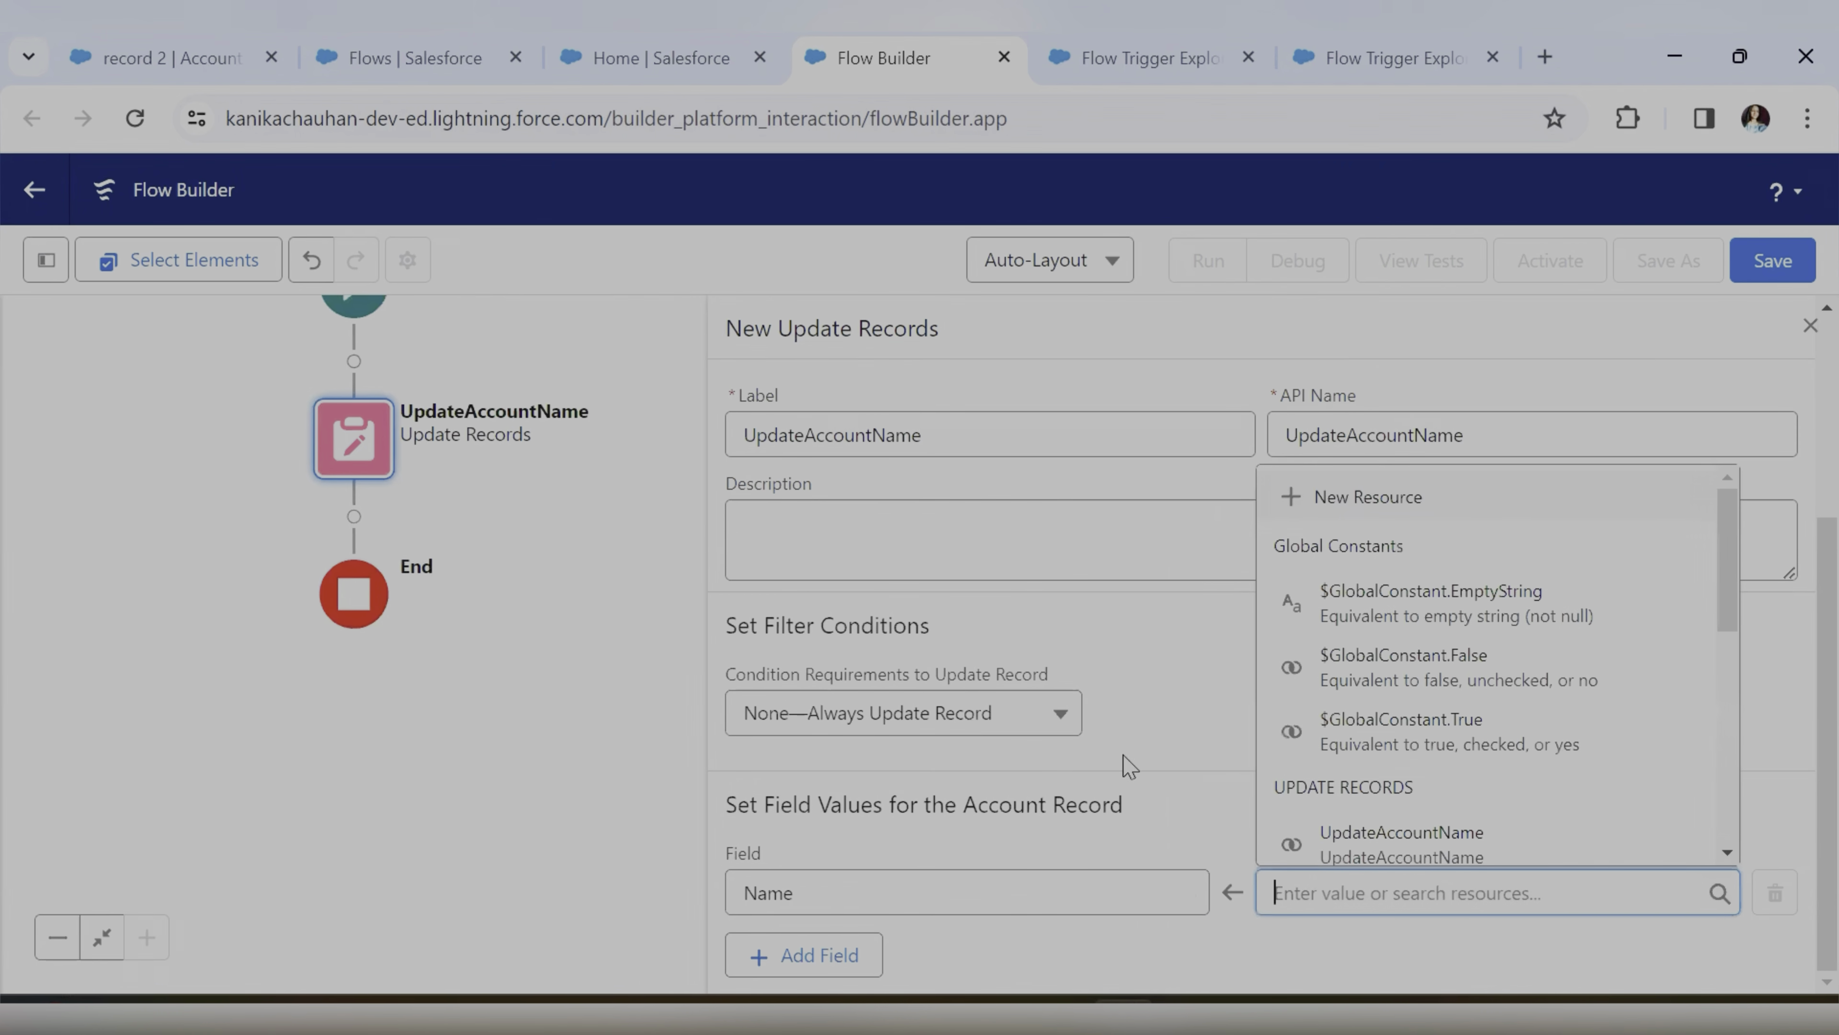
Check the Annual Revenue and Description fields on the record 2 account page, and return to the flow
left_click(175, 58)
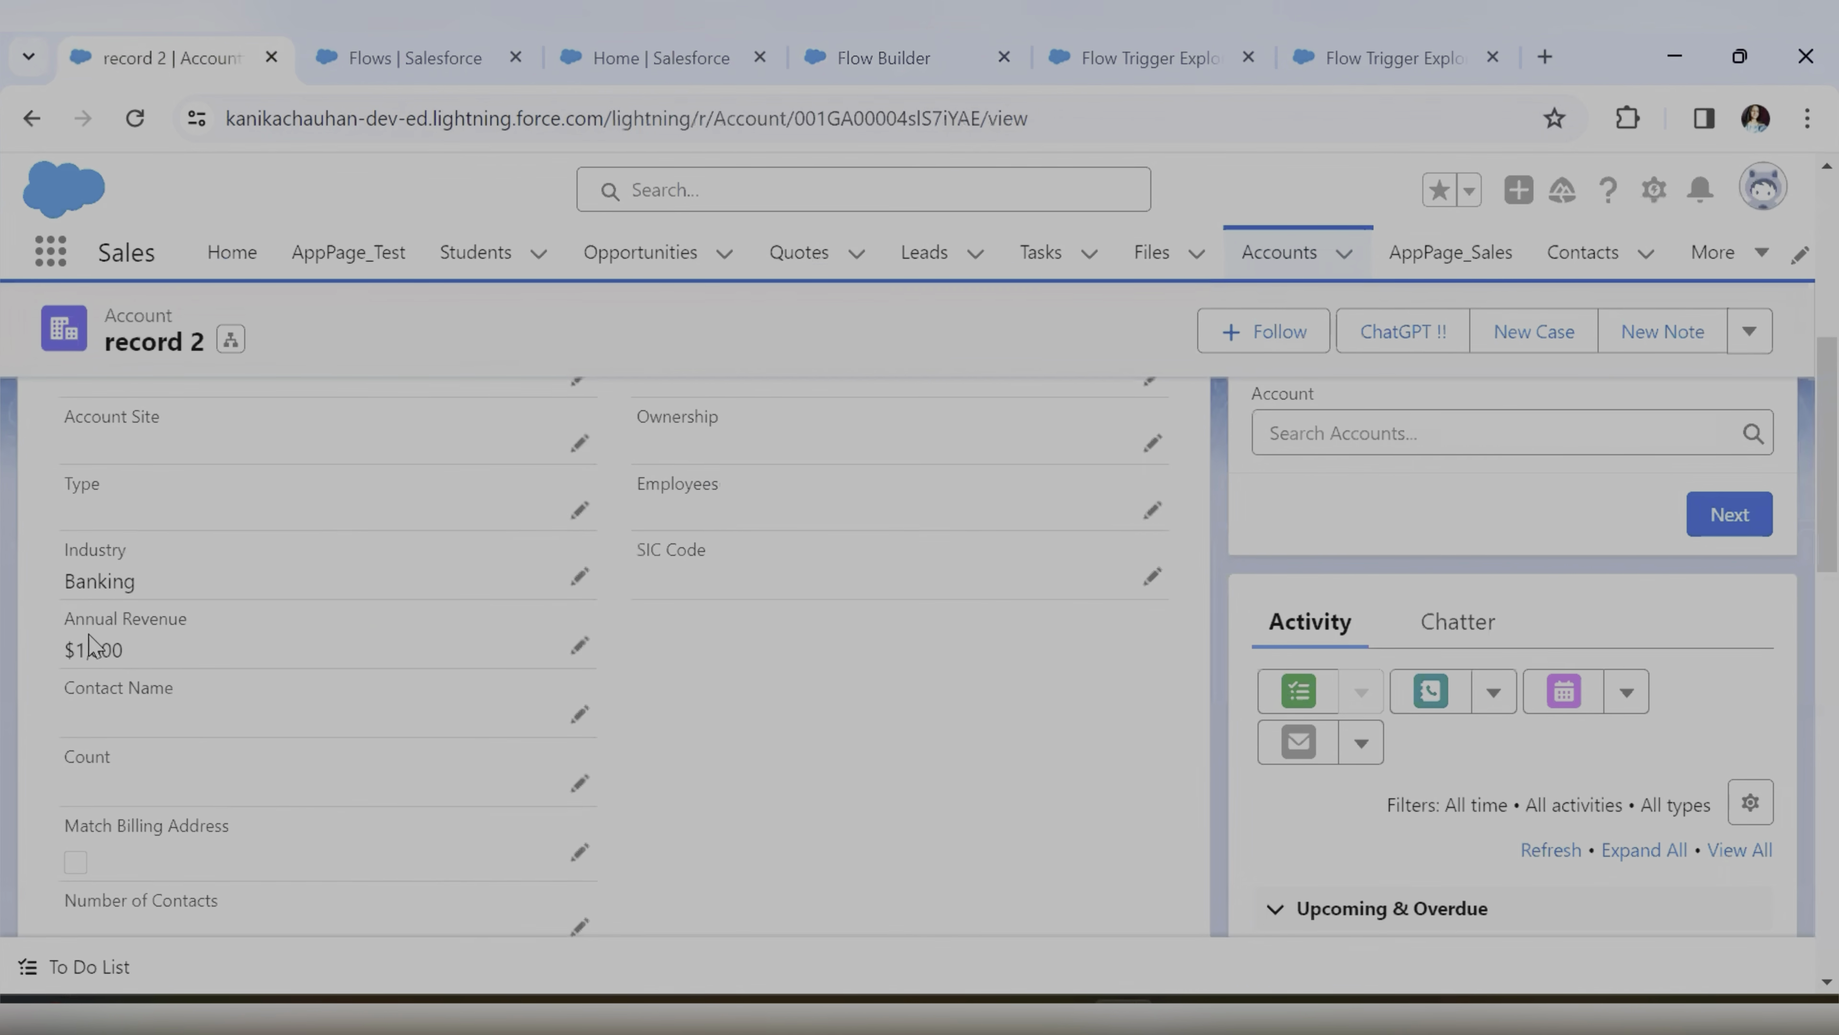
left_click_drag(69, 625, 187, 619)
scroll(156, 793, "down", 5)
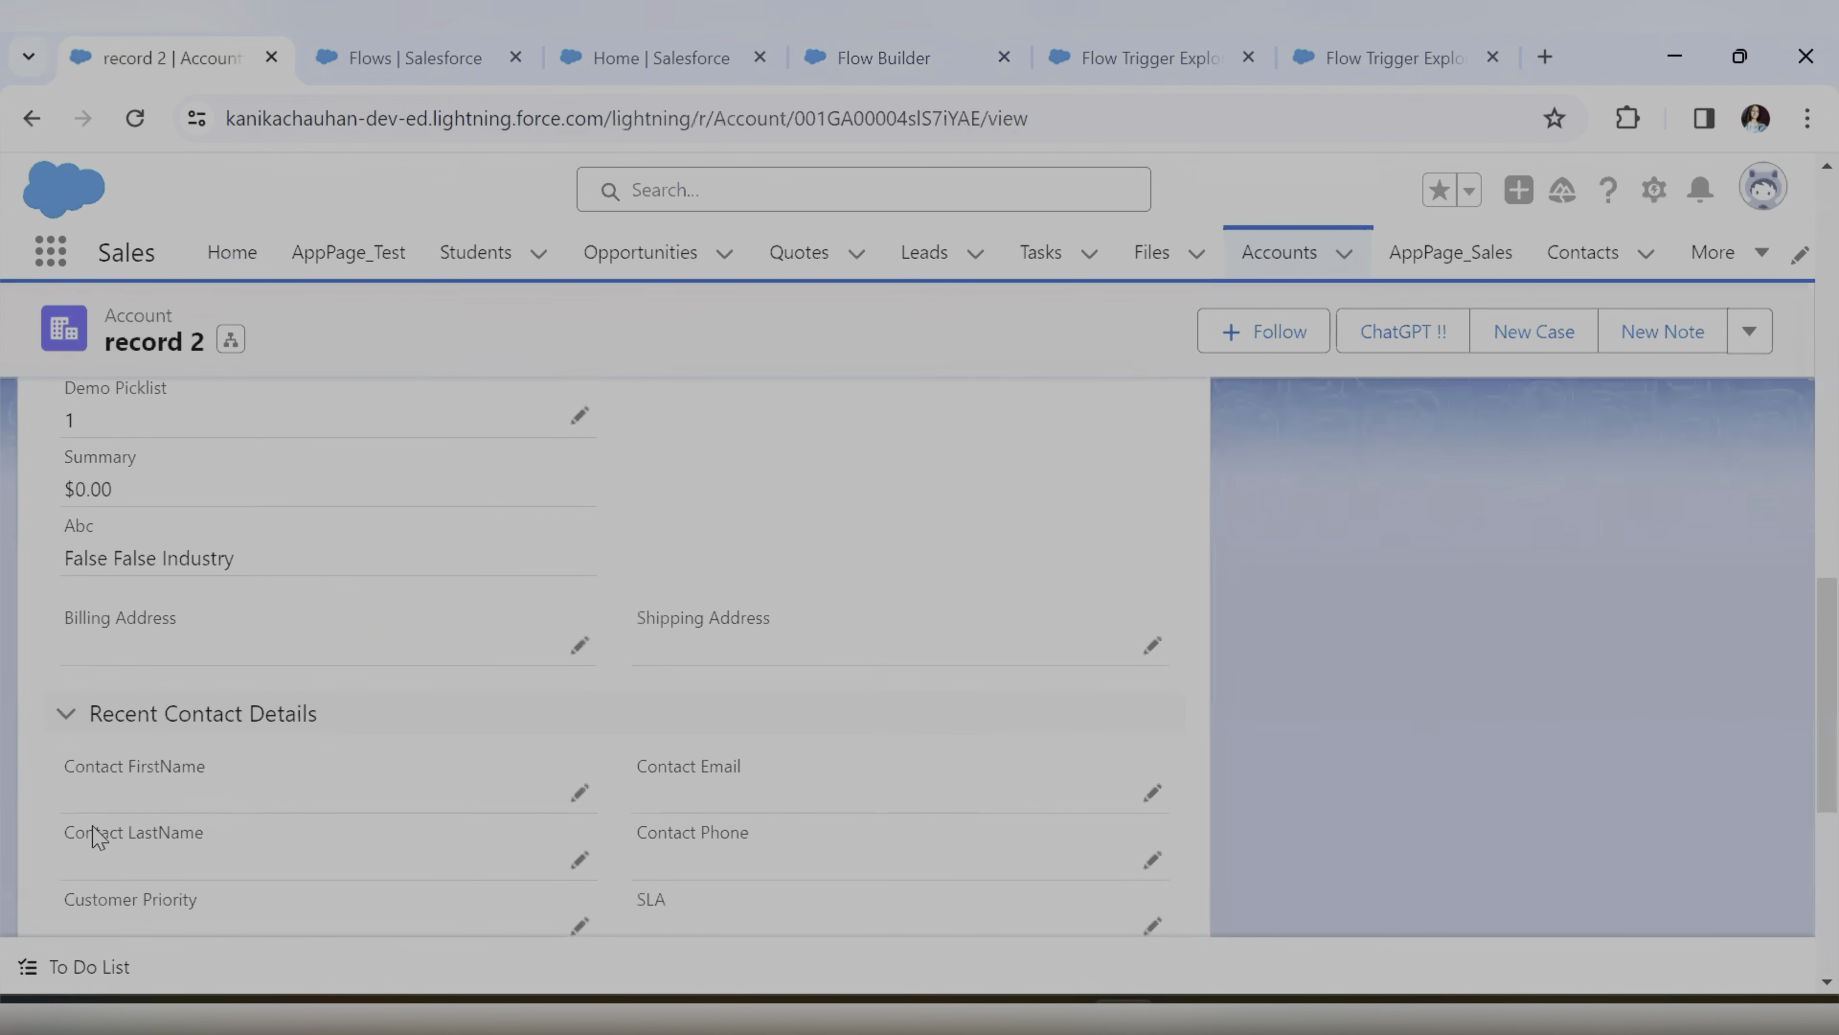
scroll(91, 825, "down", 5)
left_click_drag(67, 688, 181, 690)
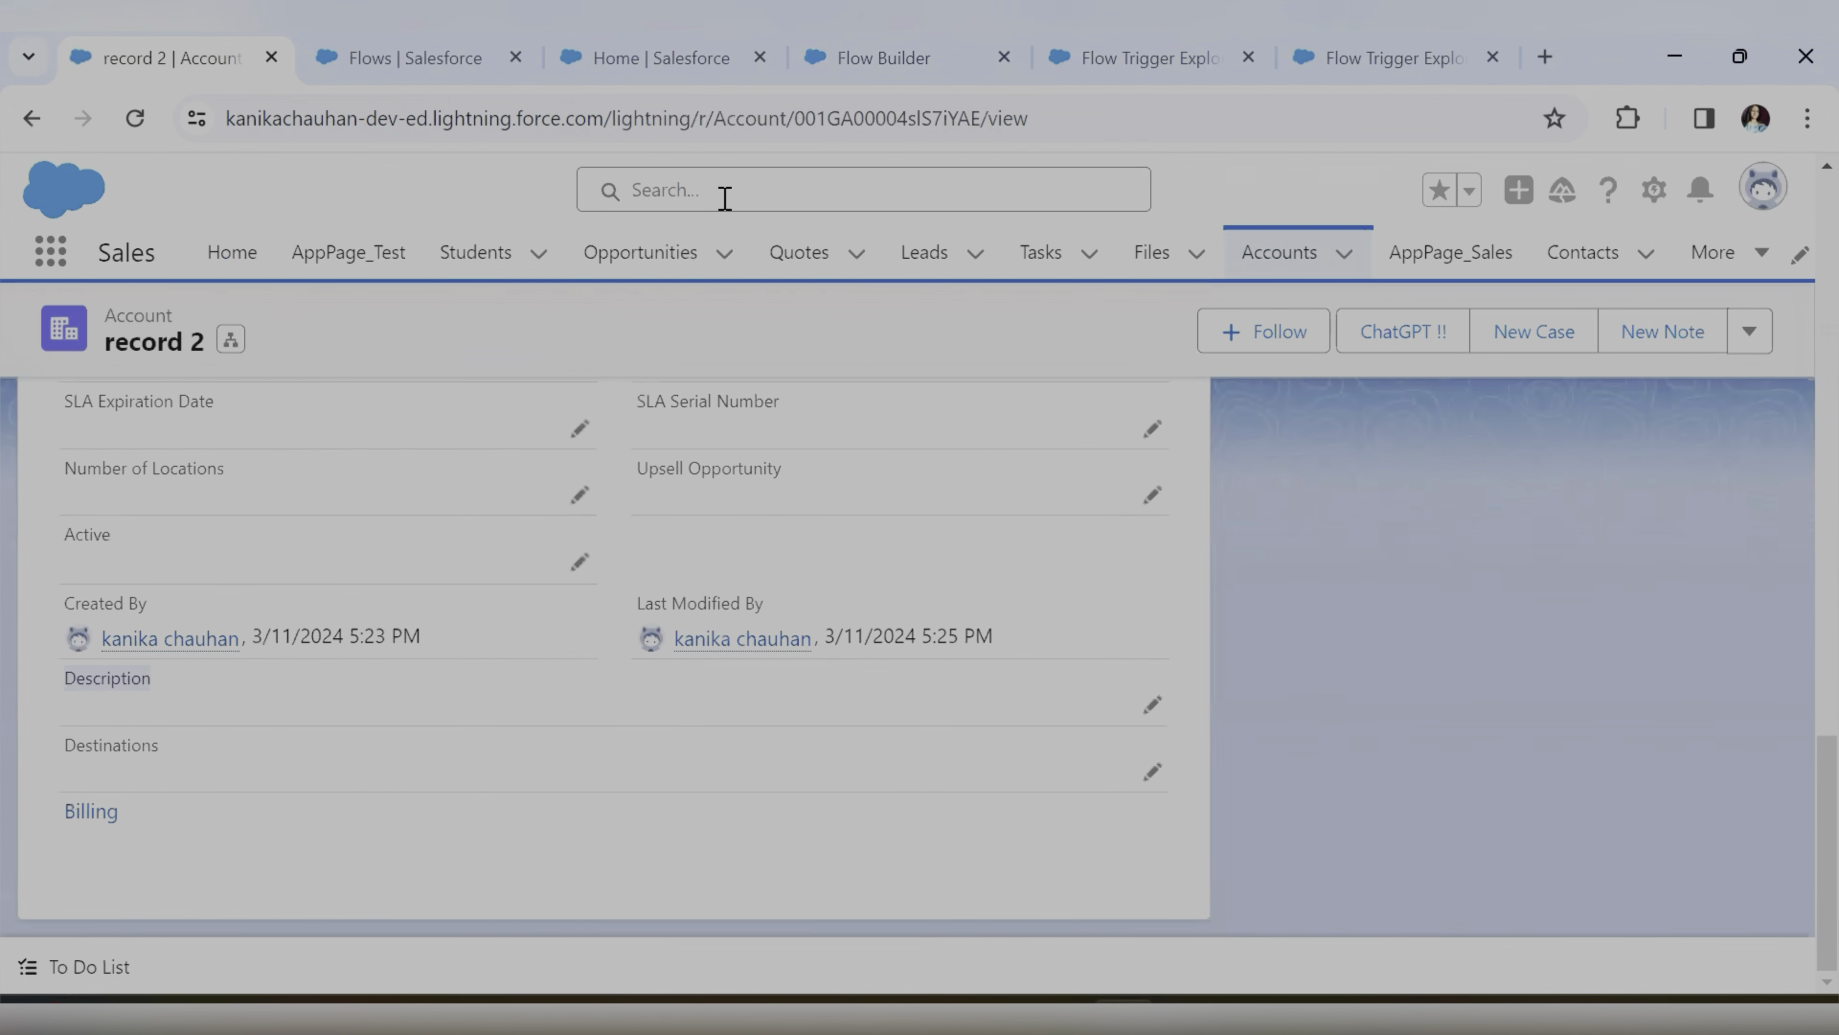
left_click(1317, 49)
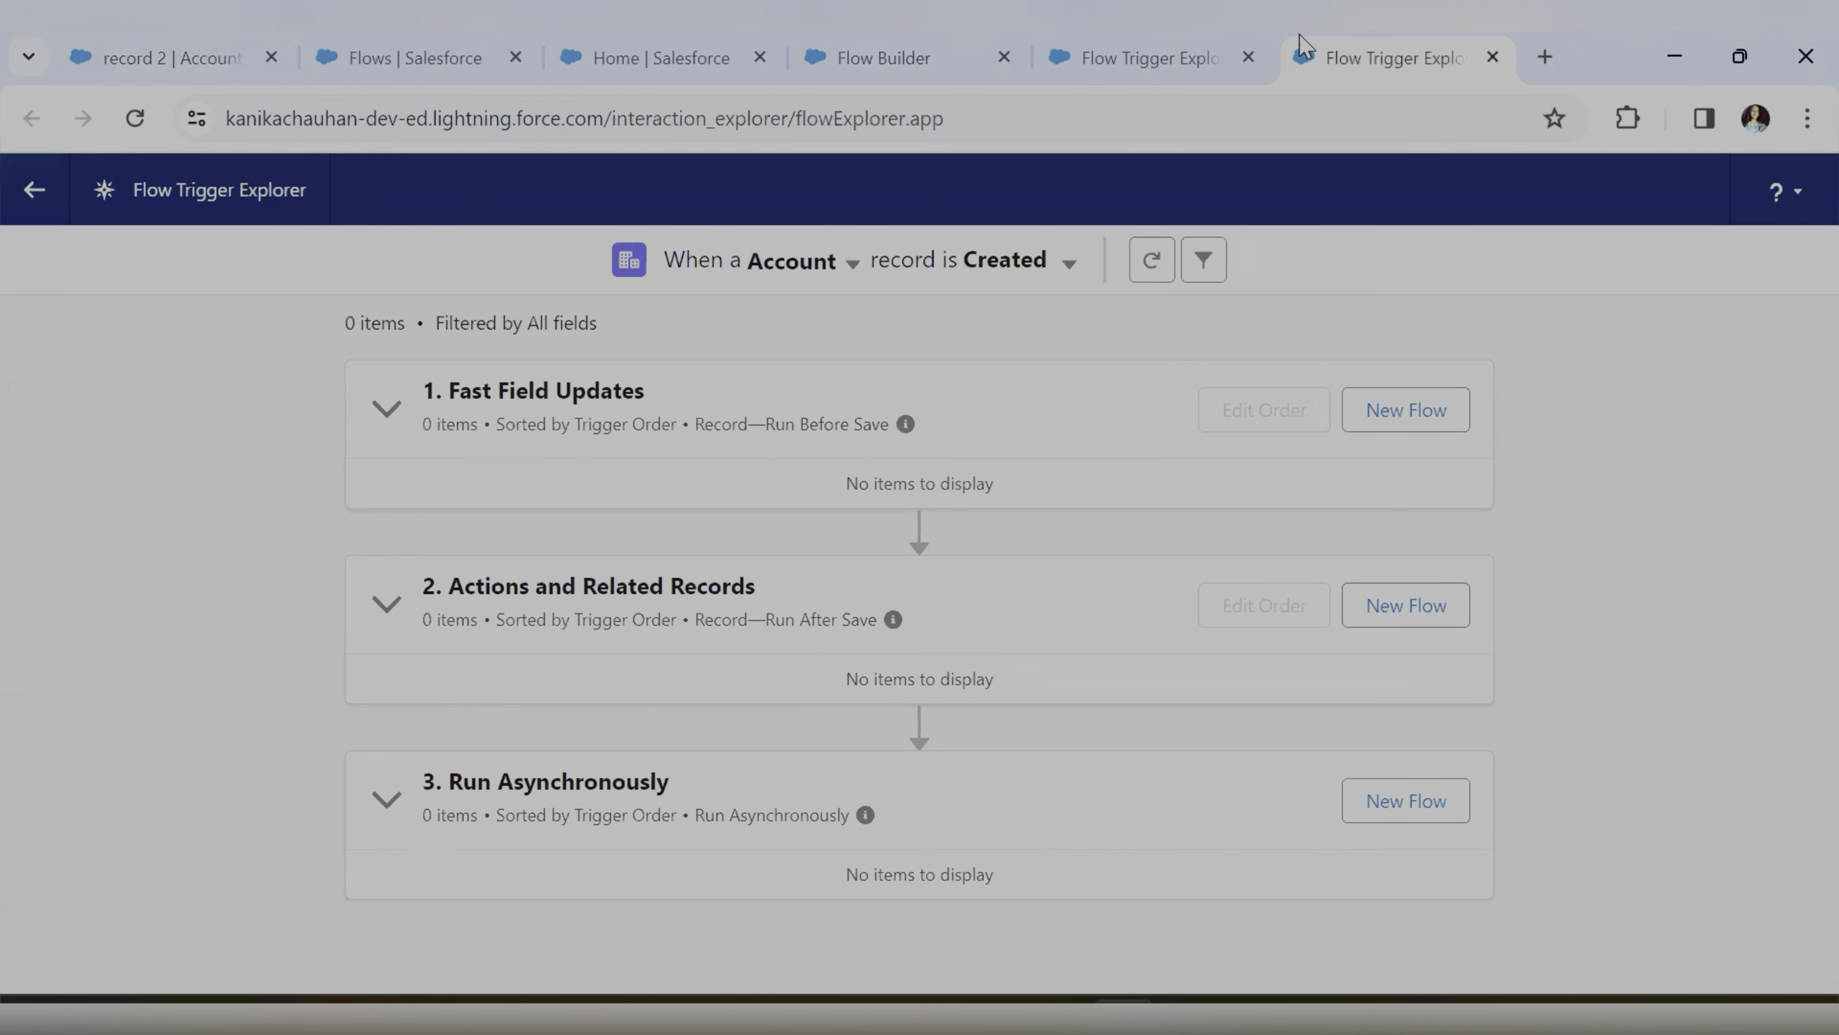
left_click(1159, 58)
left_click(929, 64)
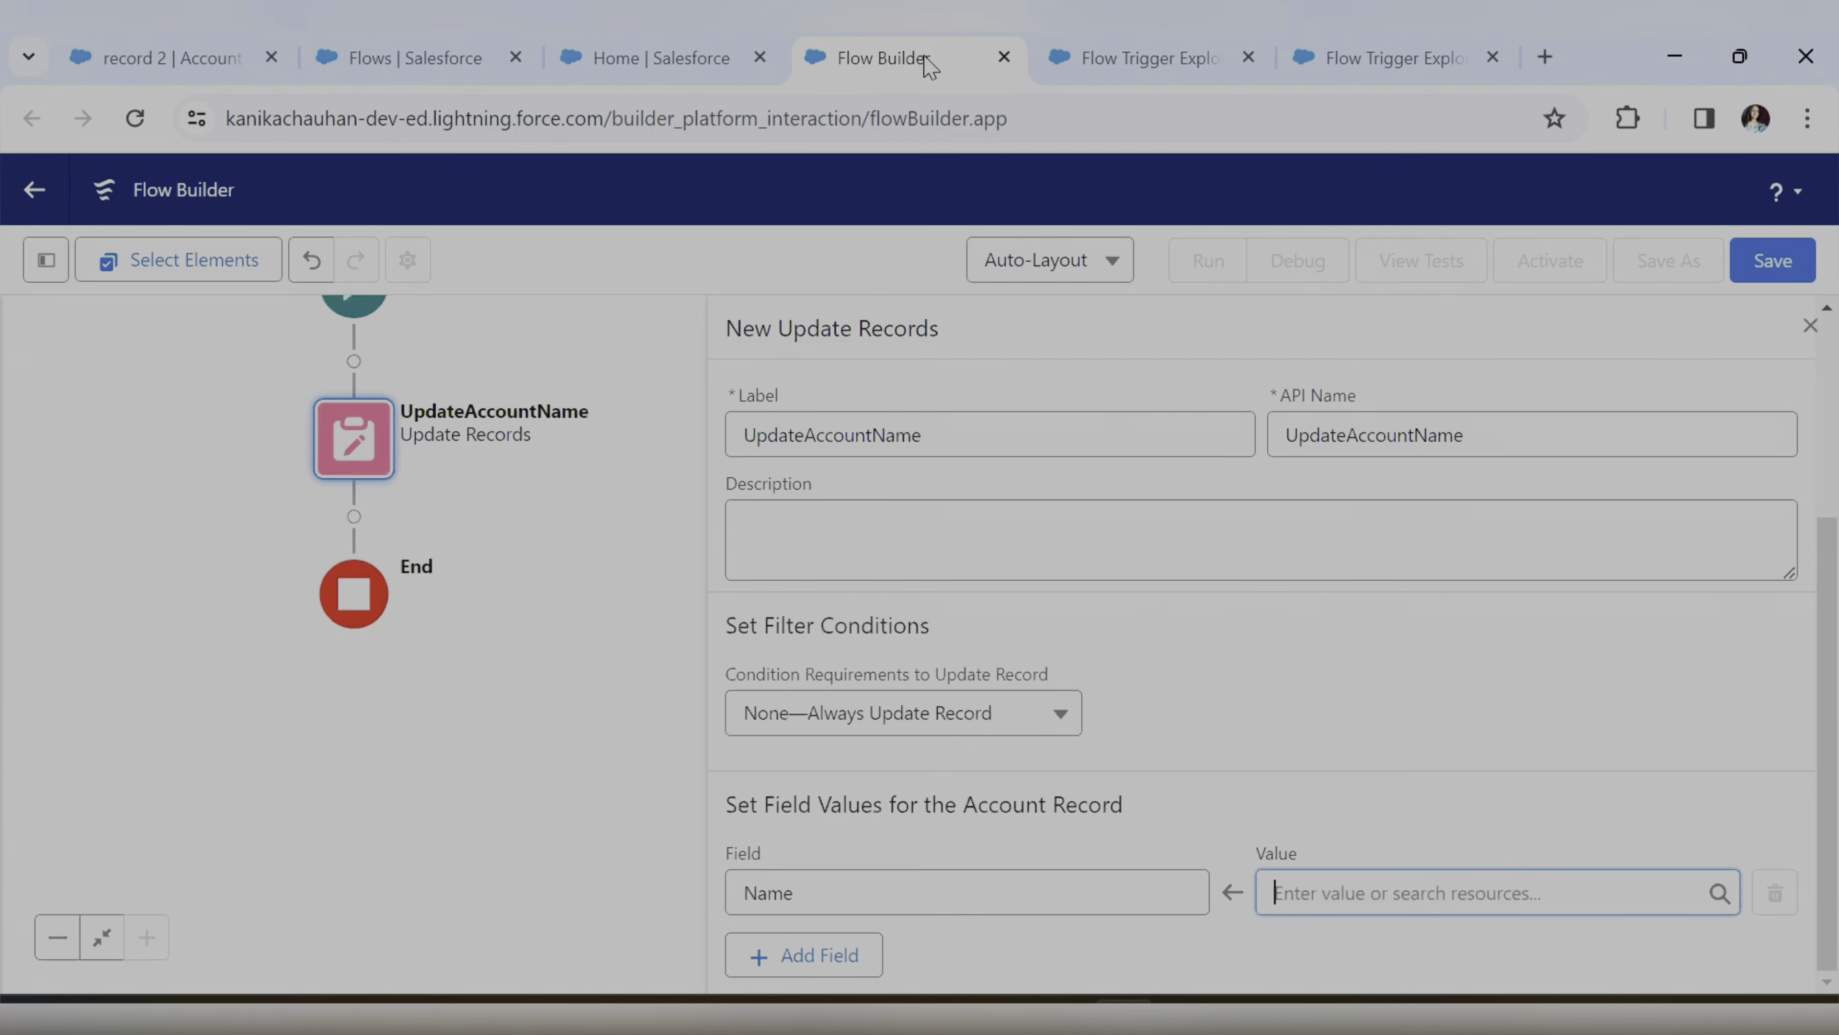
Start a new resource of type Formula as the value for the Name field
left_click(1344, 882)
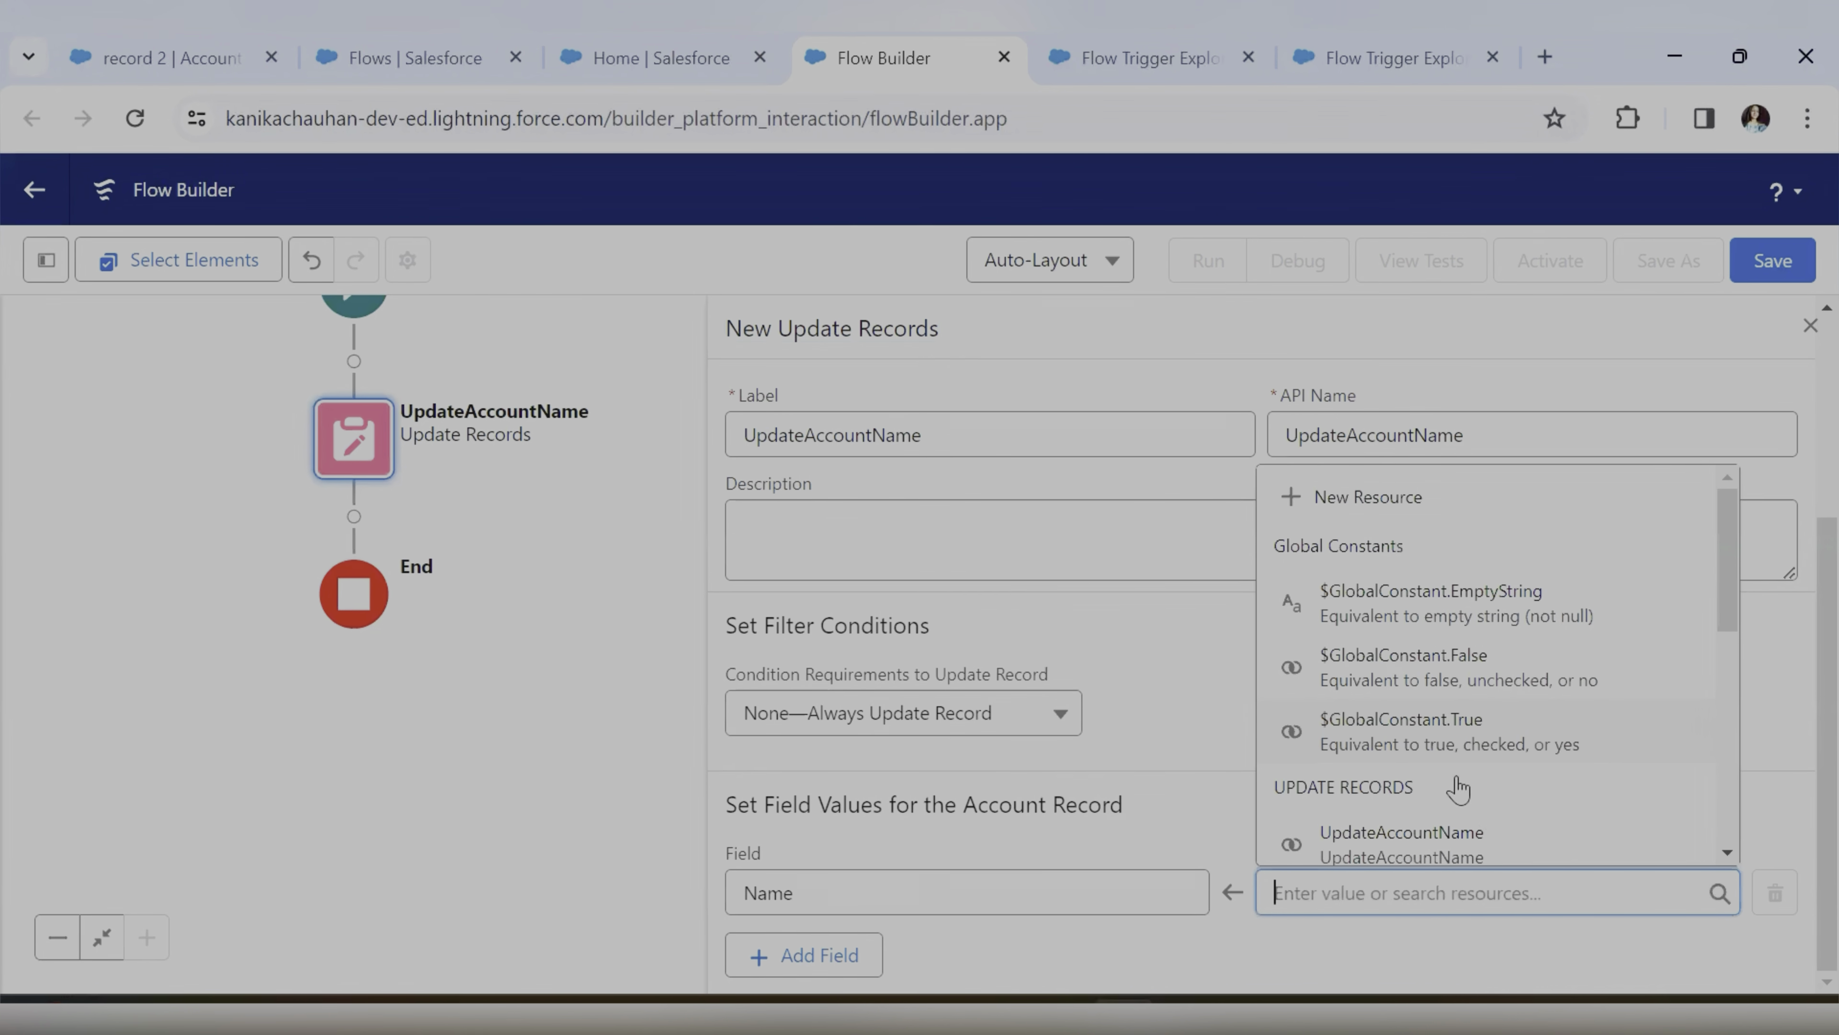
left_click(1385, 507)
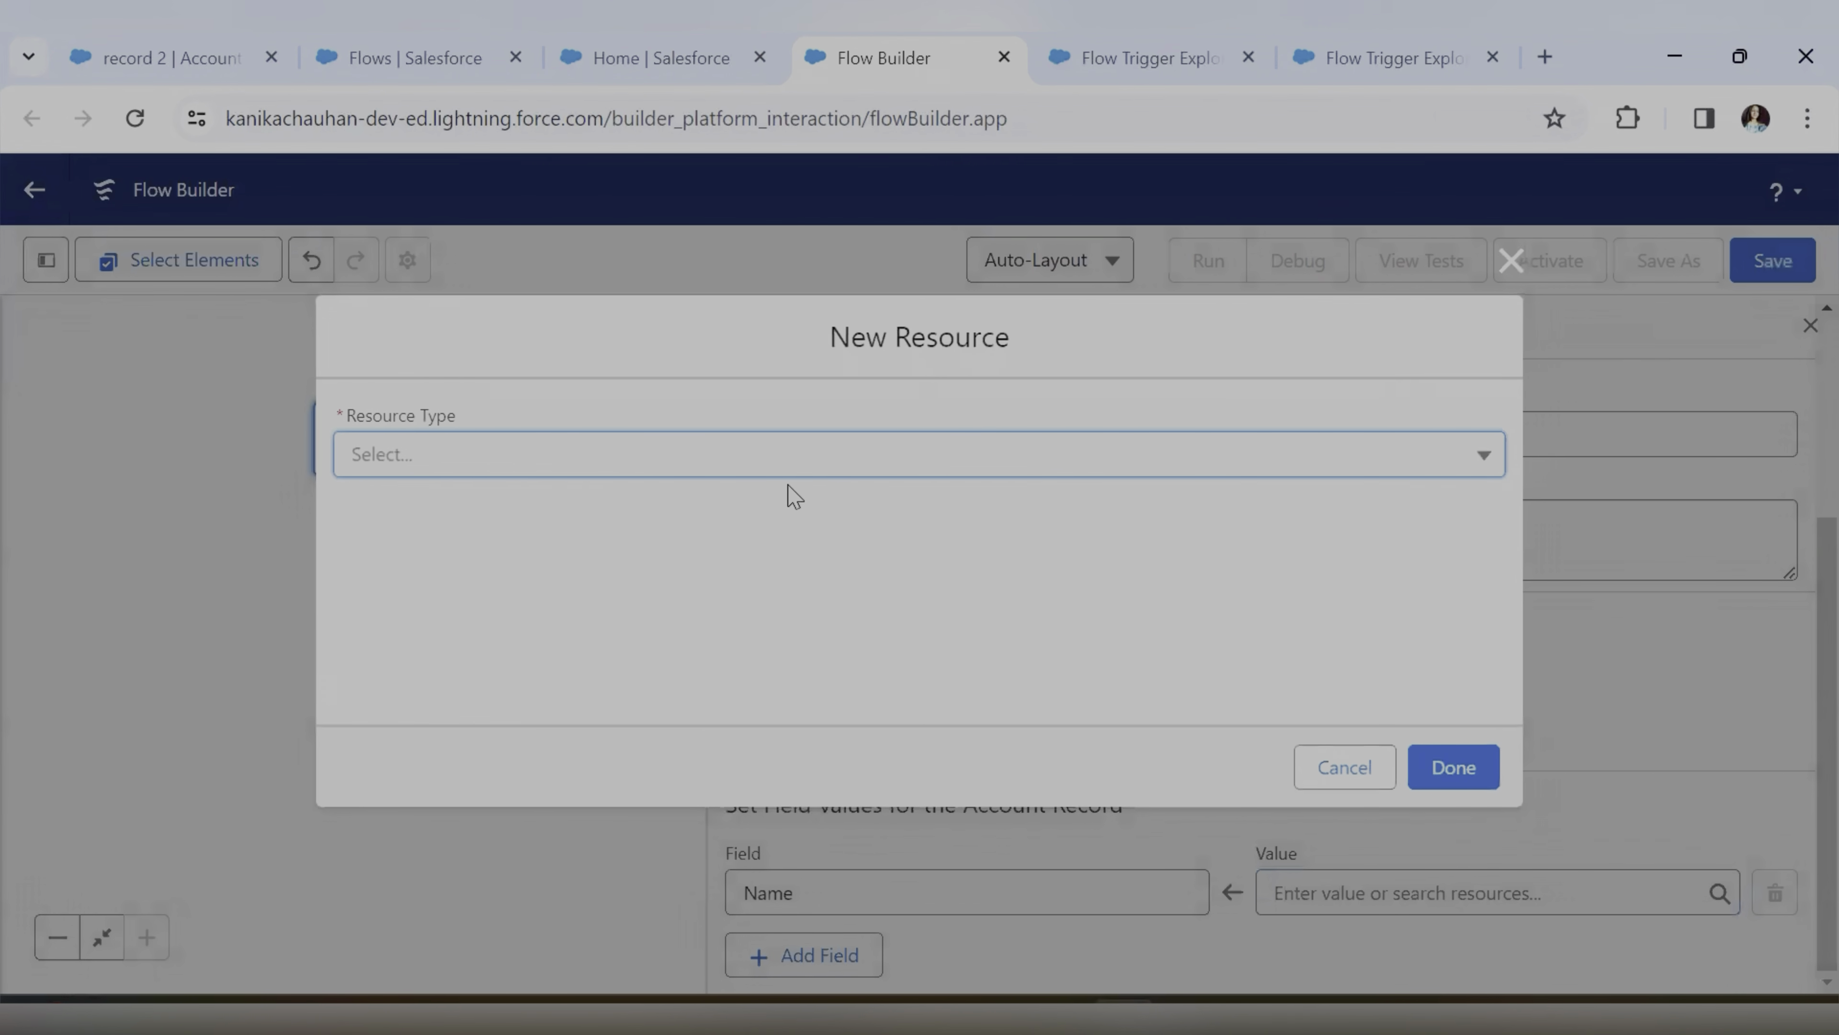
left_click(785, 469)
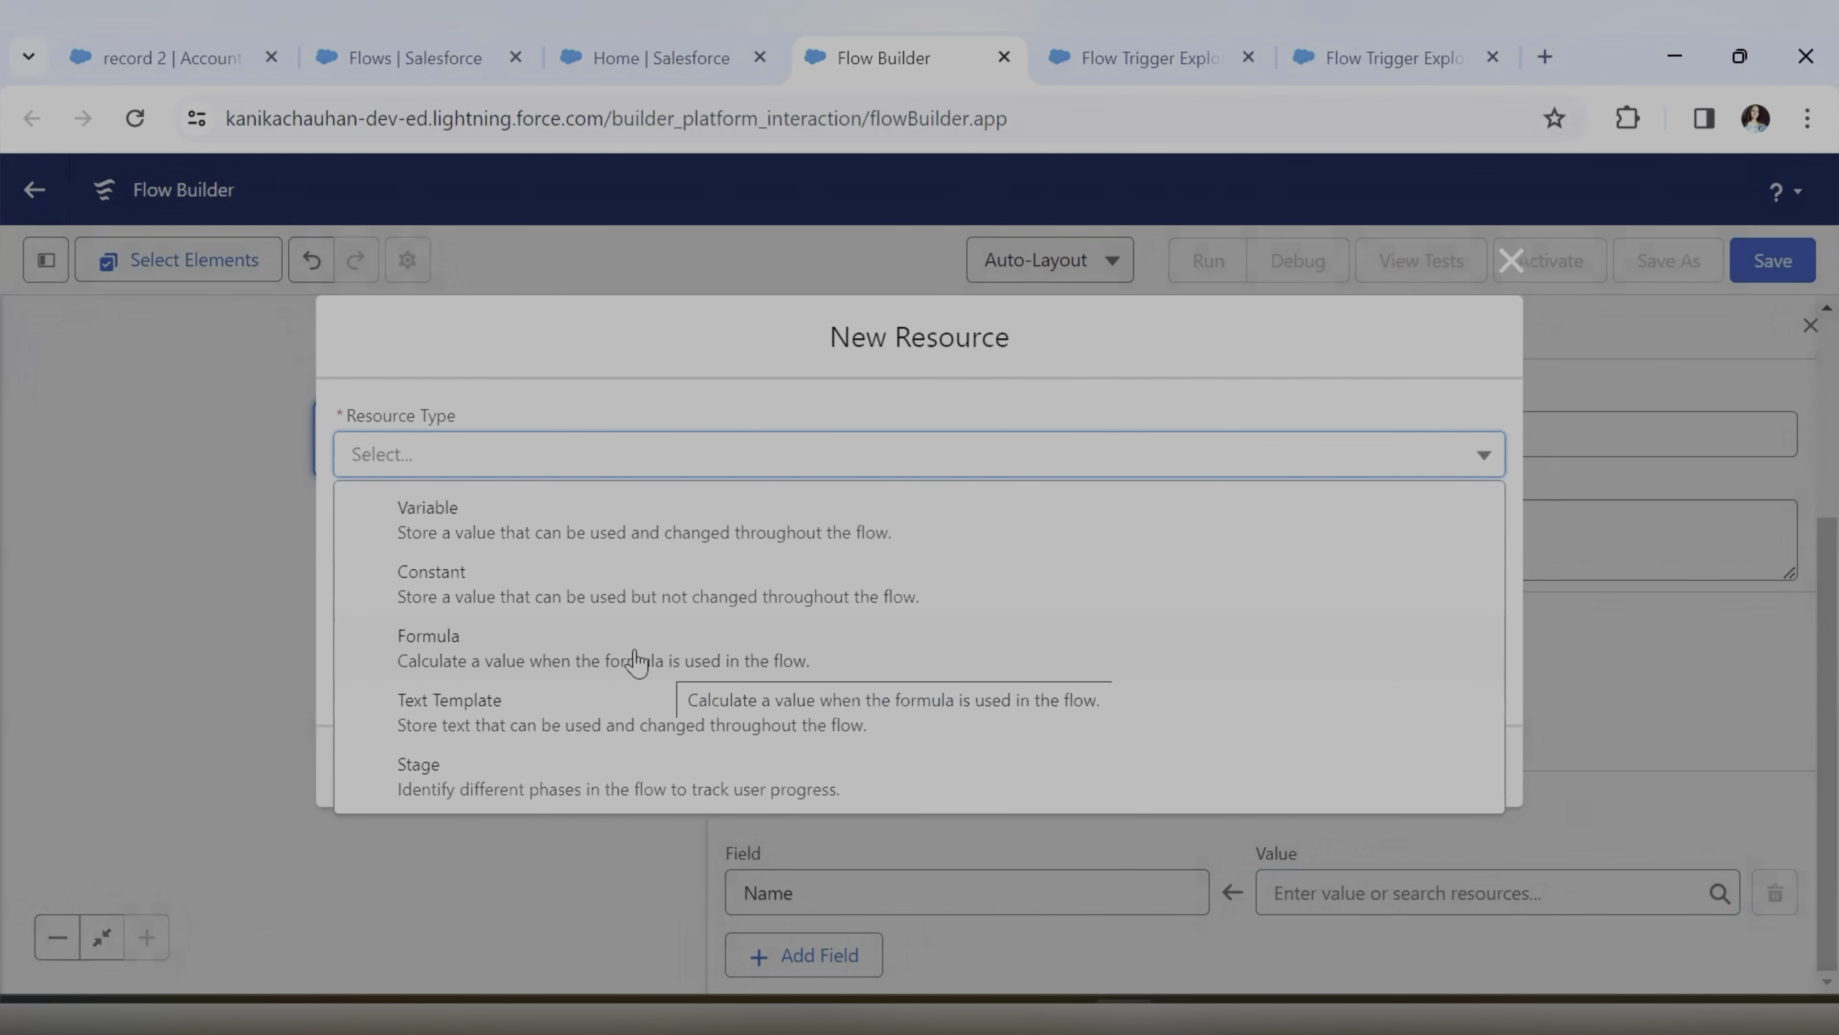
left_click(596, 655)
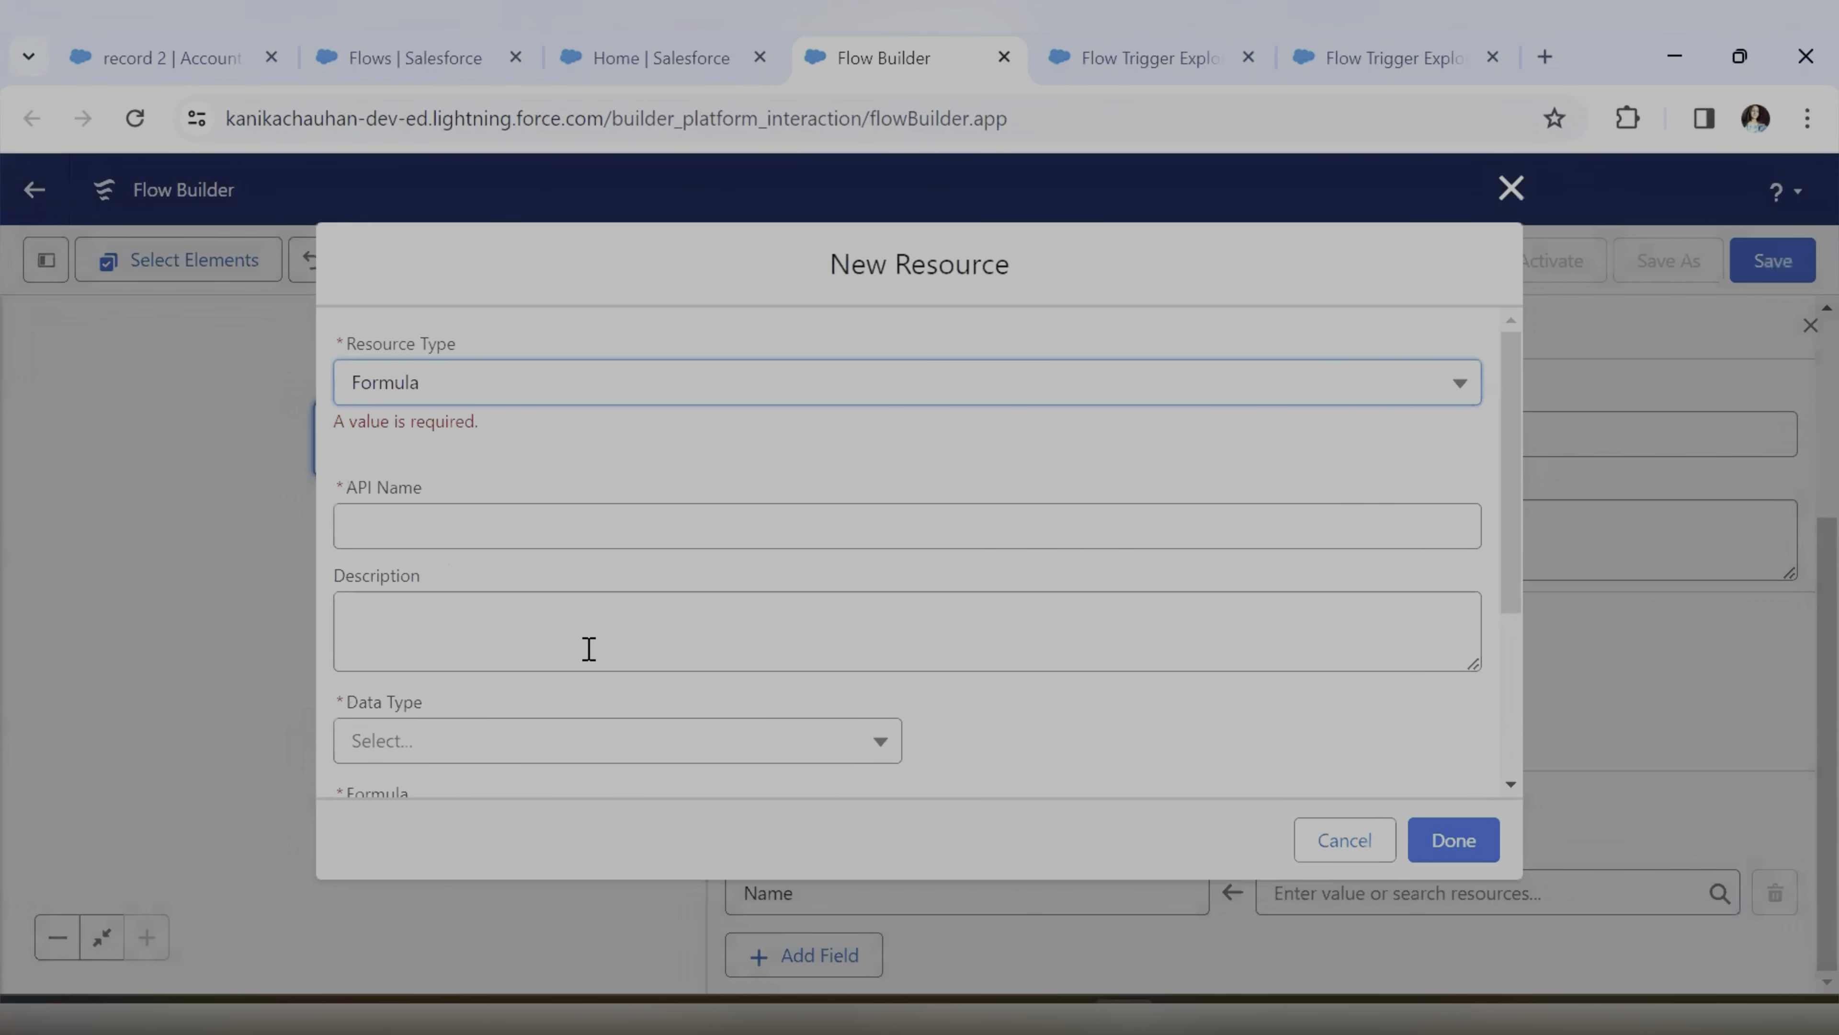
Give the formula resource the API name ConcateName and the Text data type
left_click(579, 519)
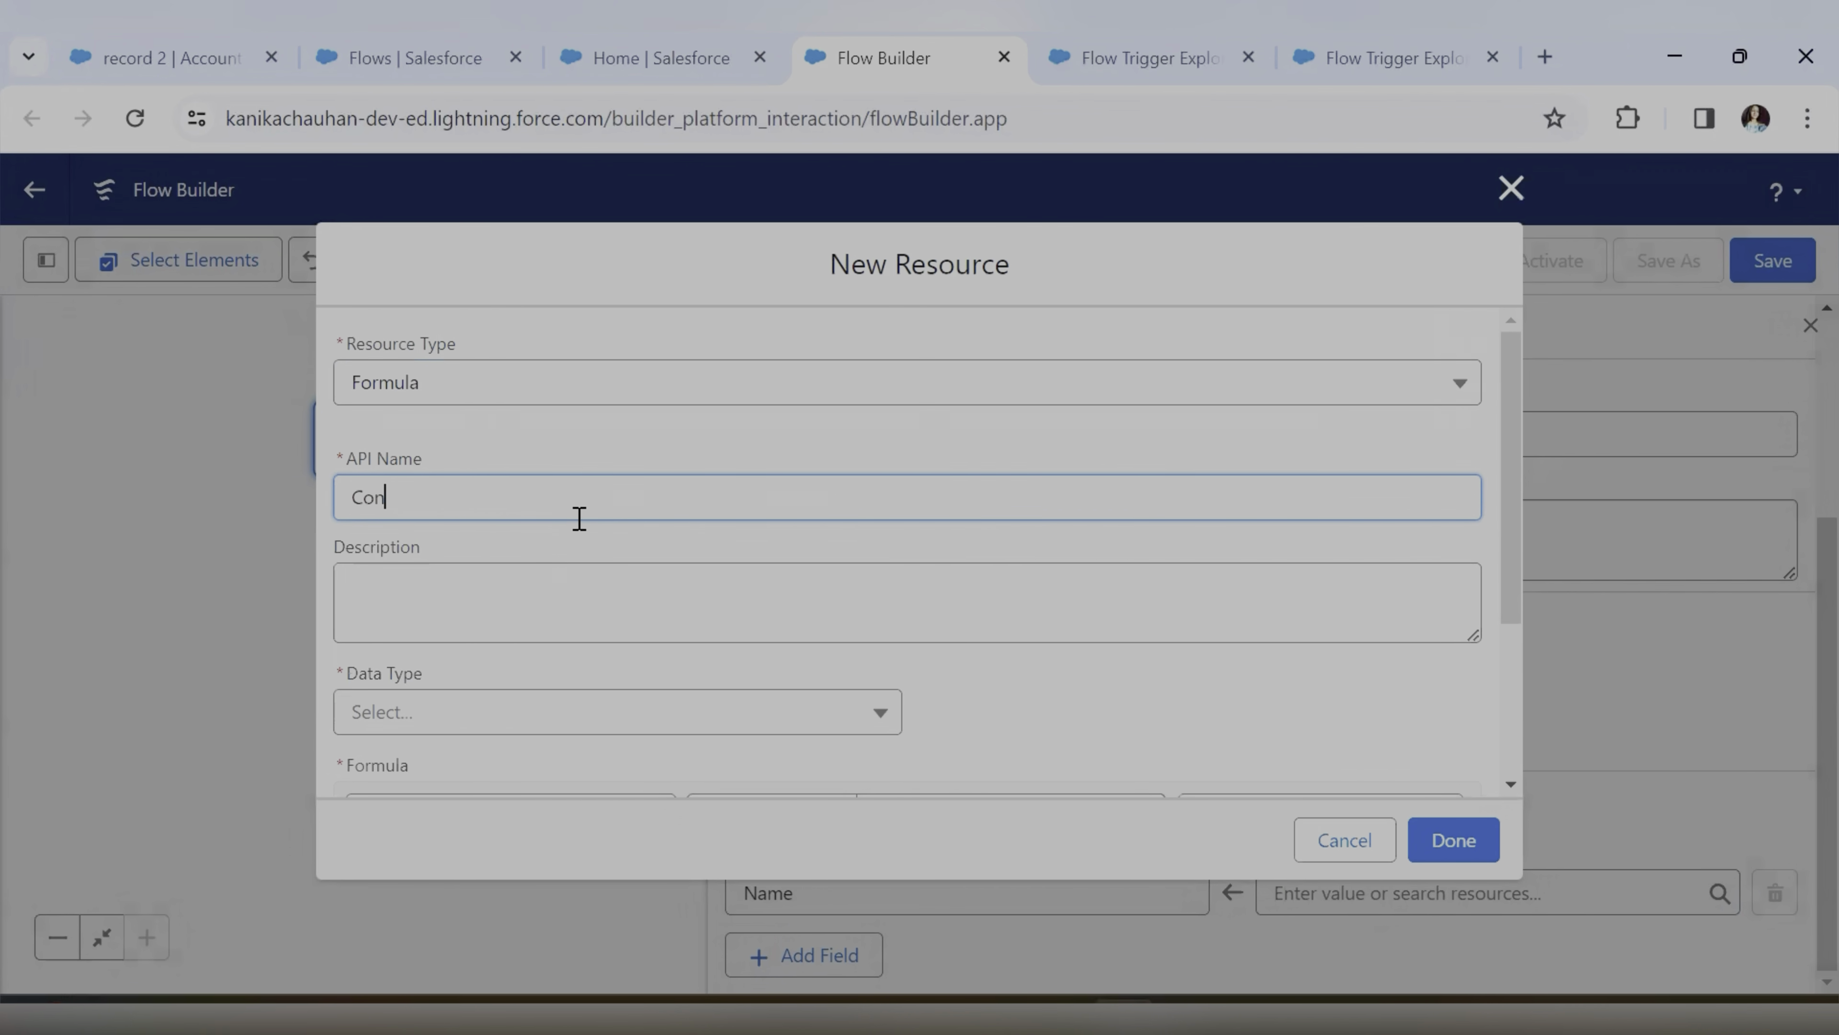
type("ConcateName")
scroll(612, 504, "down", 4)
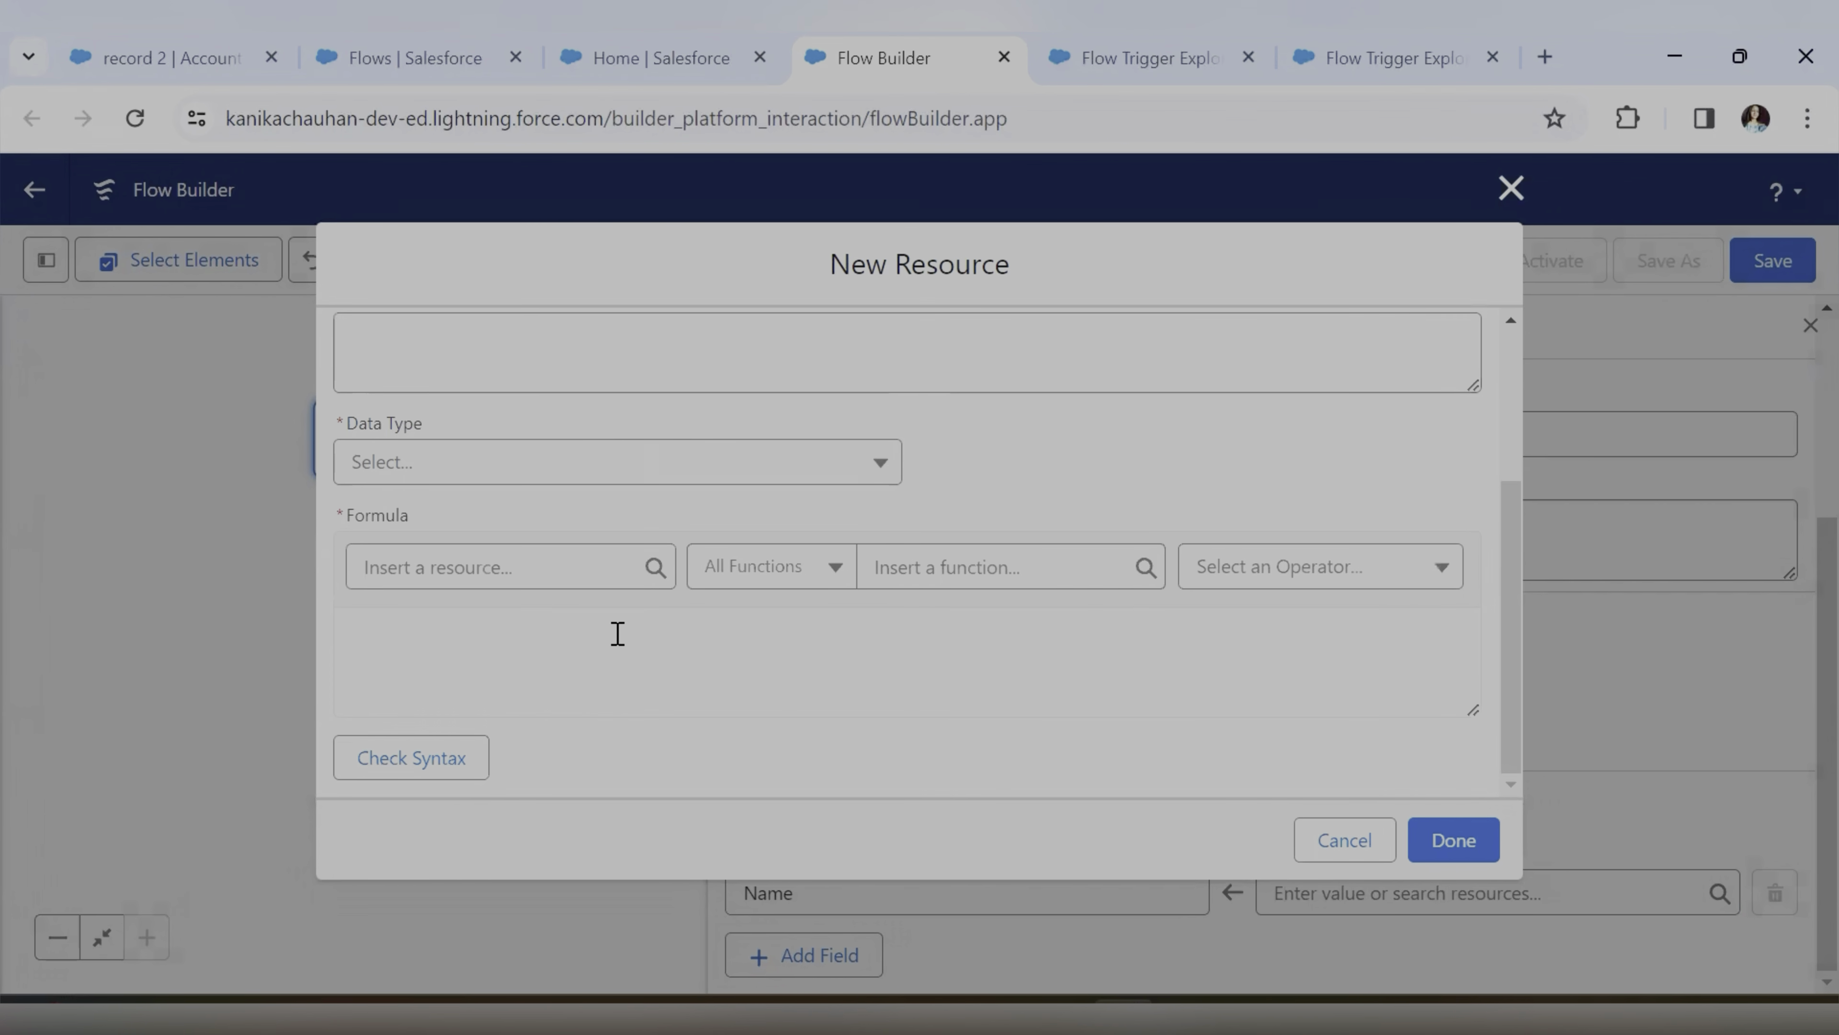
left_click(507, 463)
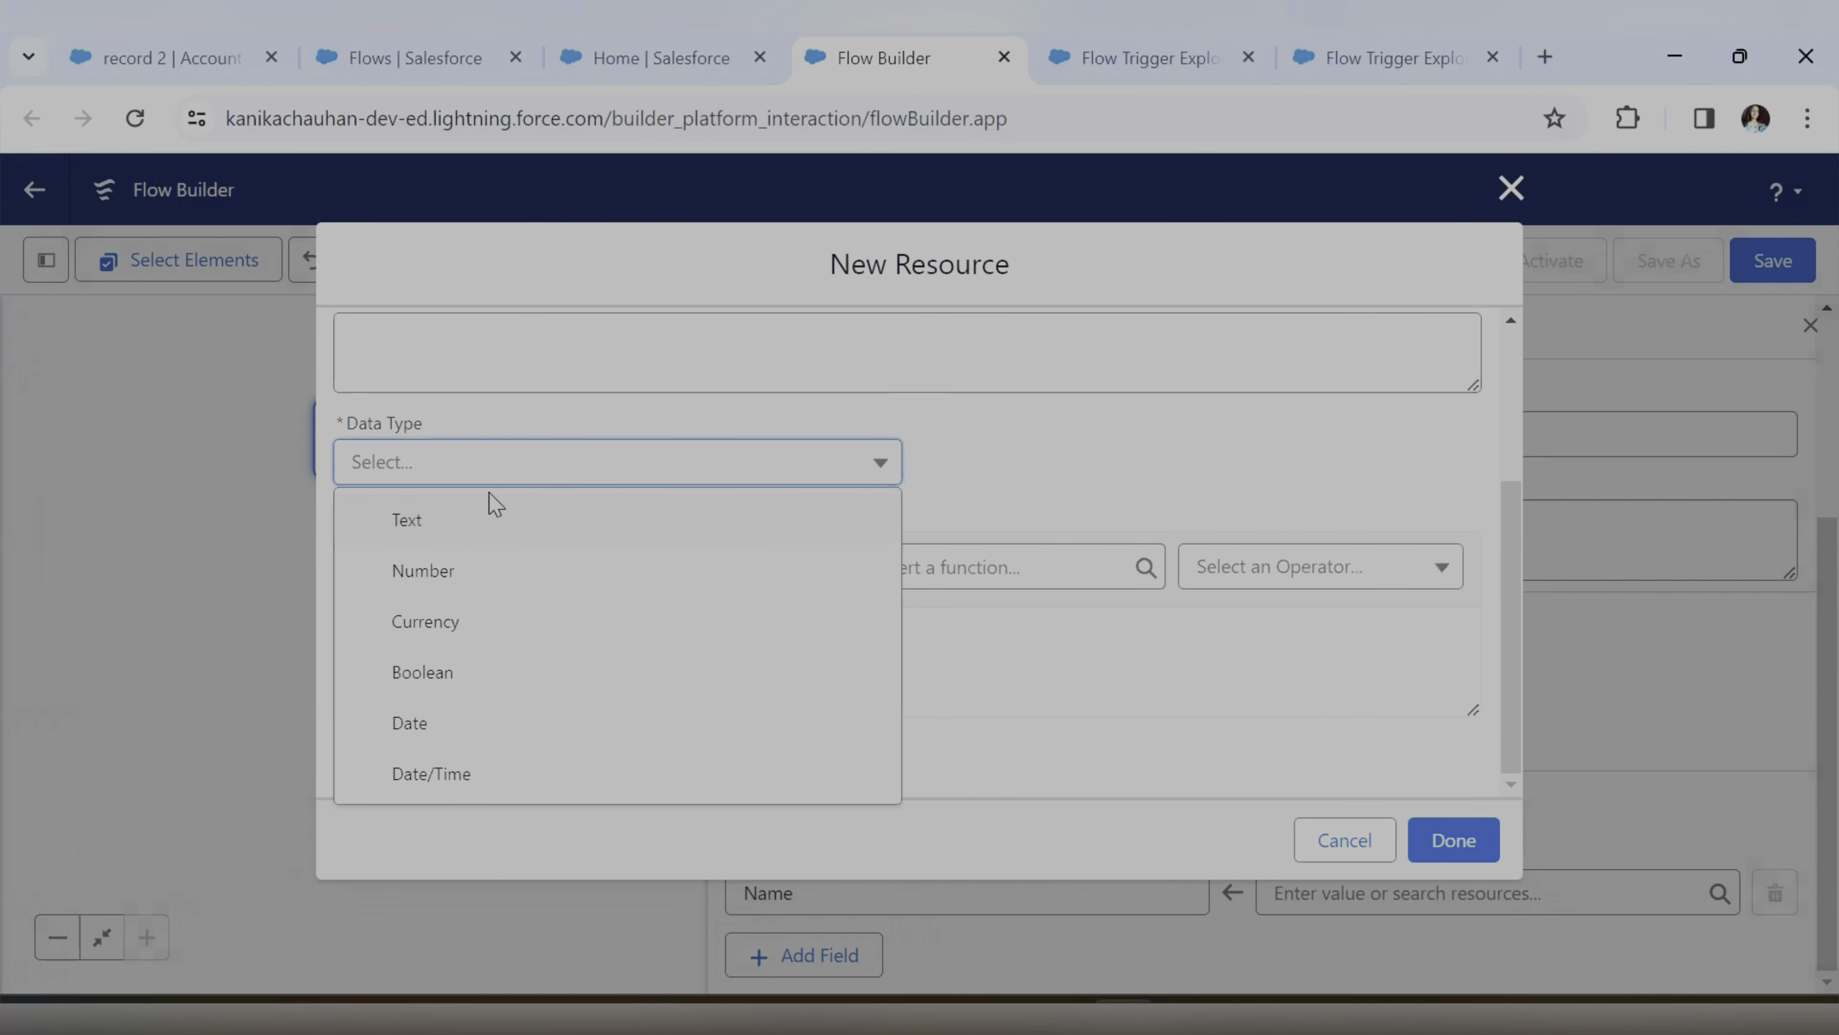
left_click(424, 531)
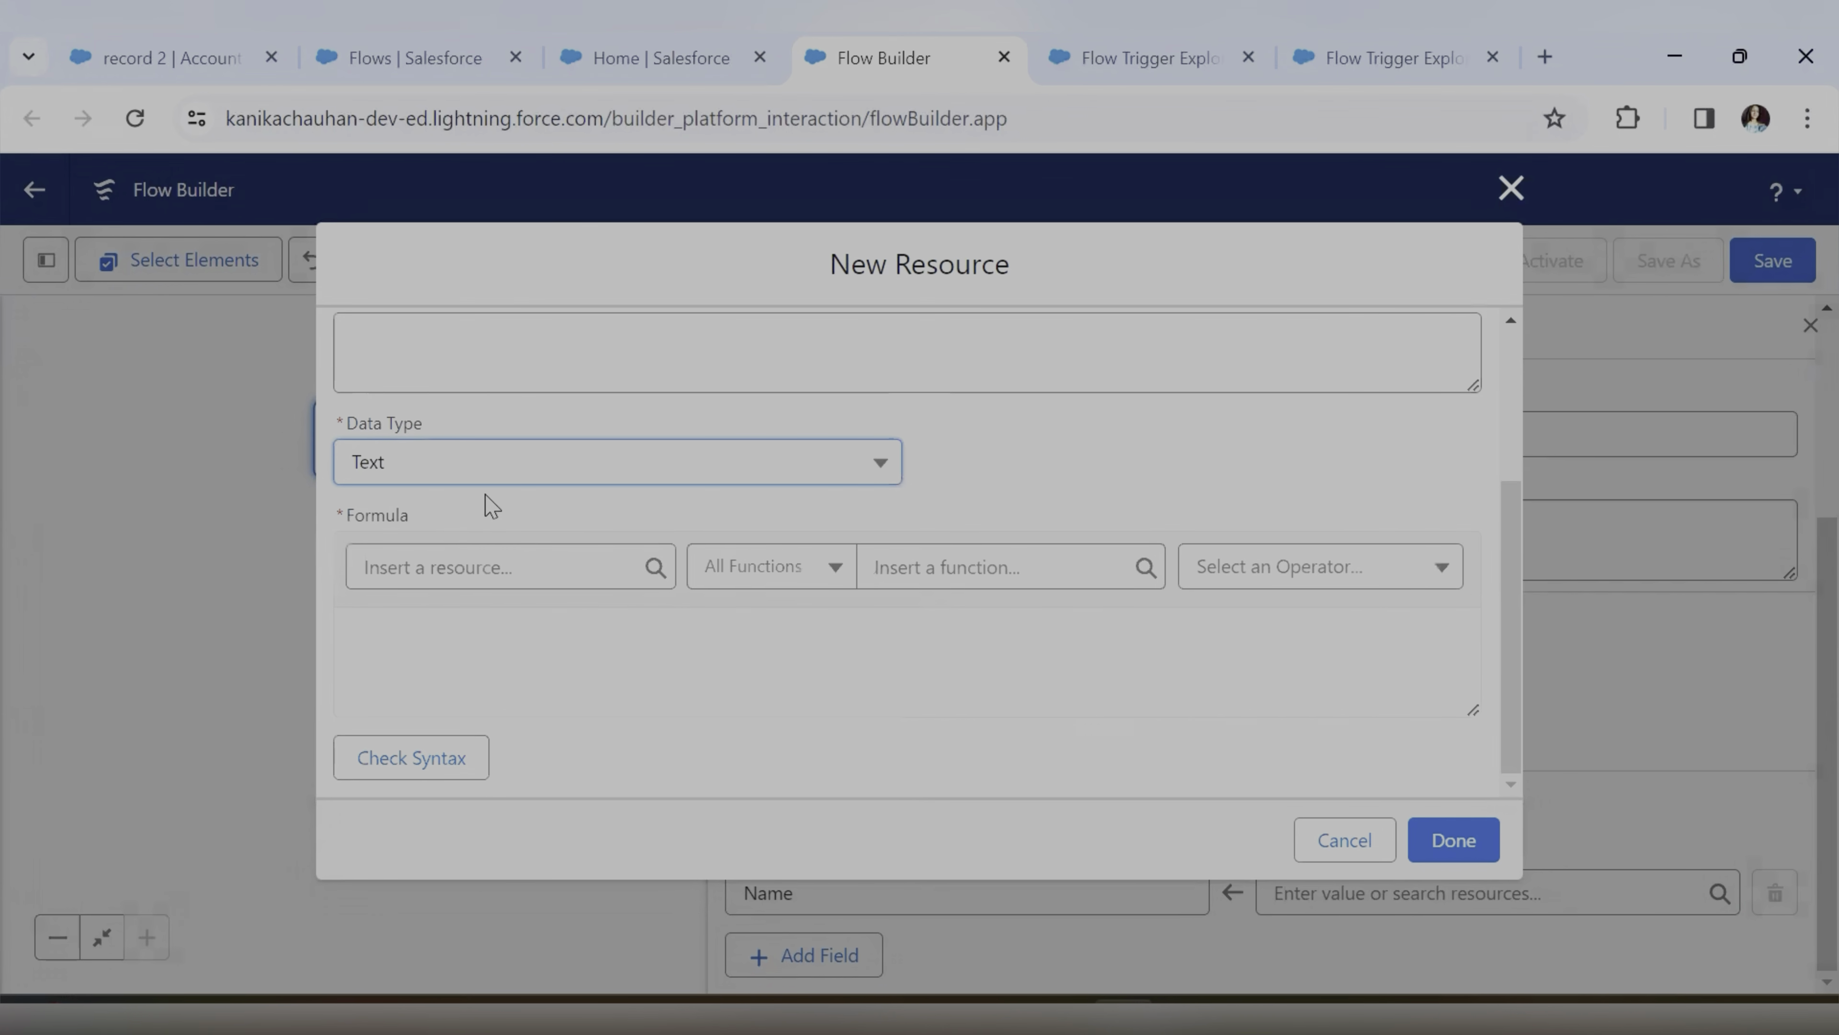
left_click(418, 617)
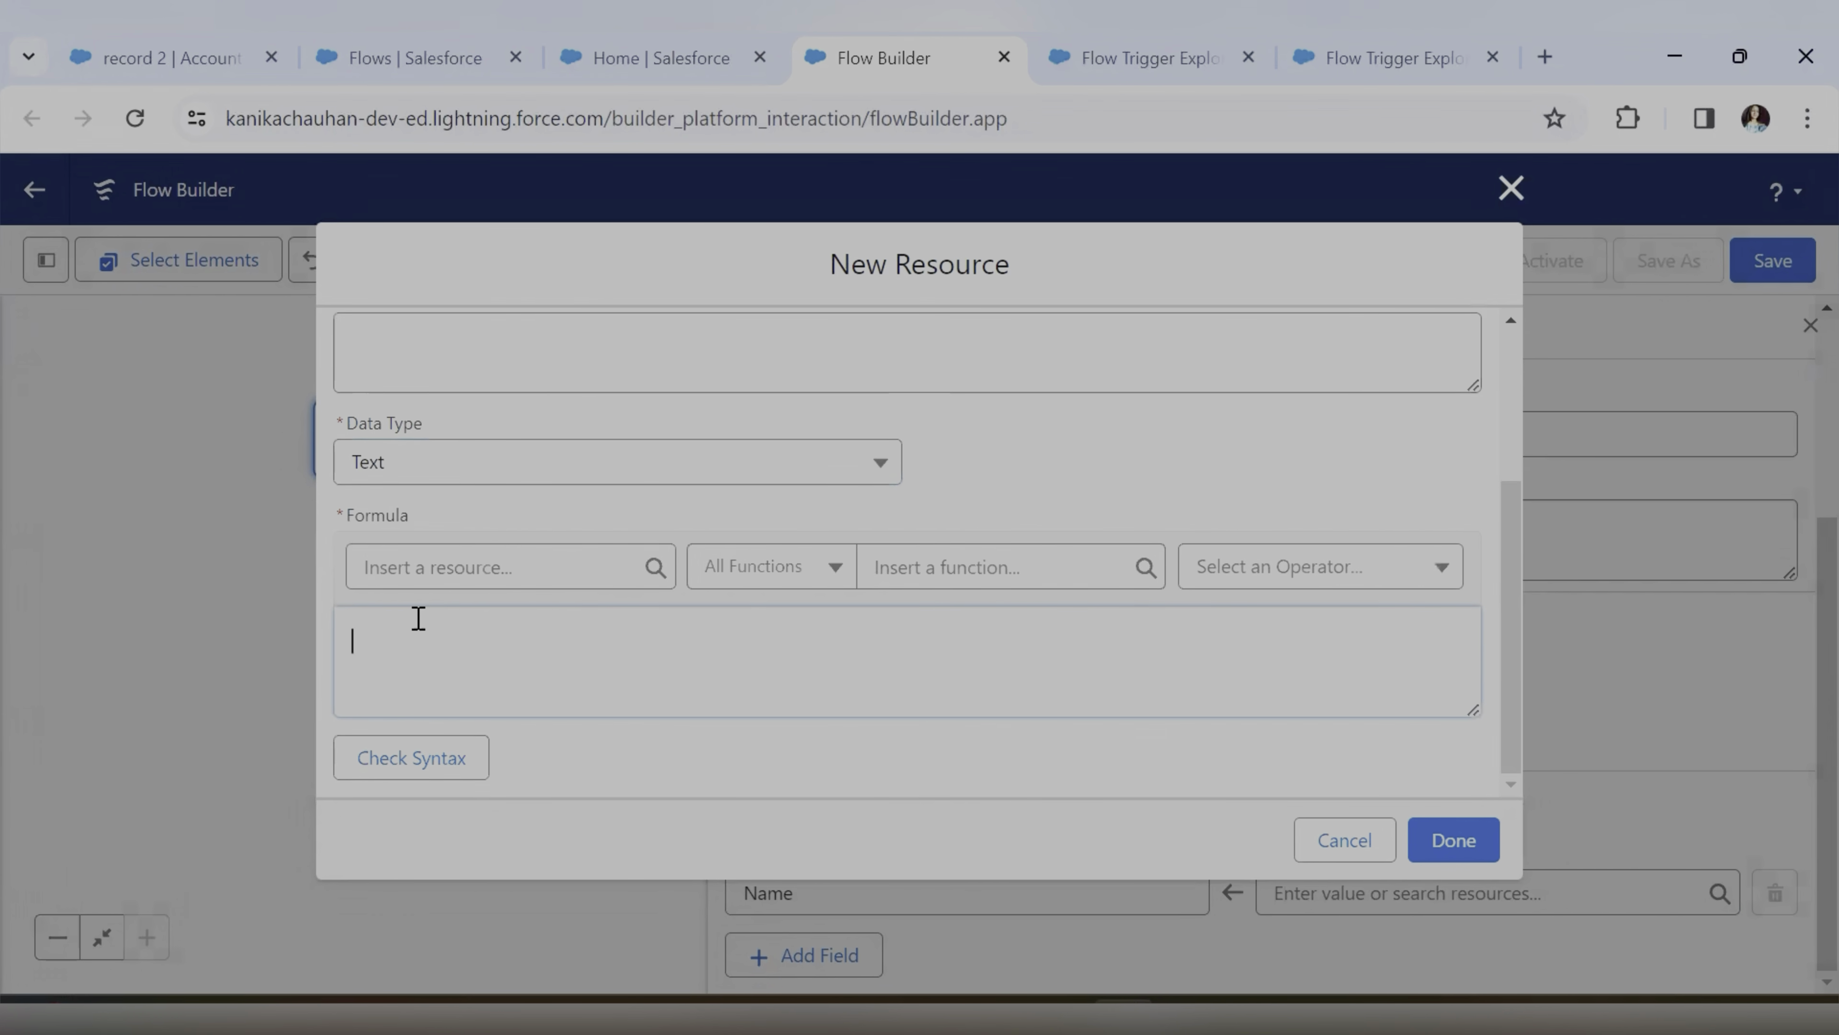
left_click(441, 574)
Locate Annual Revenue and Description again on the record 2 account page, and go back to the new resource
key("ctrl+1")
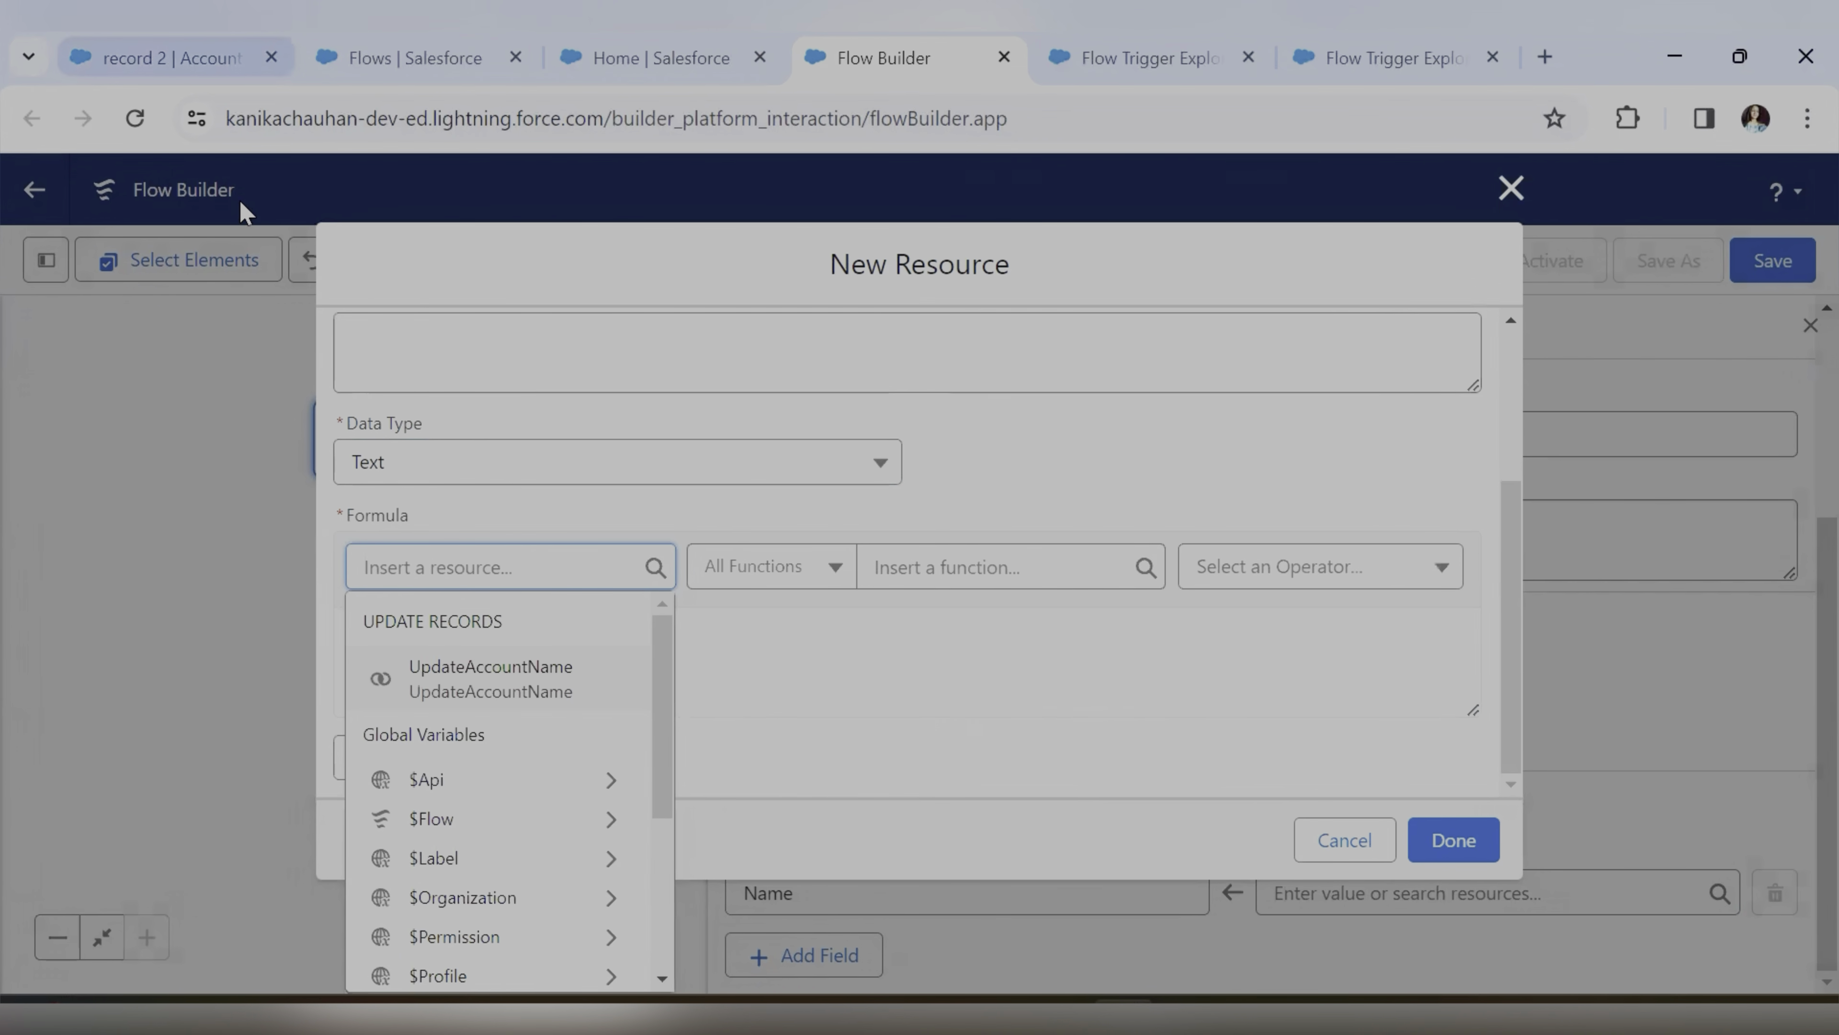
scroll(238, 637, "up", 5)
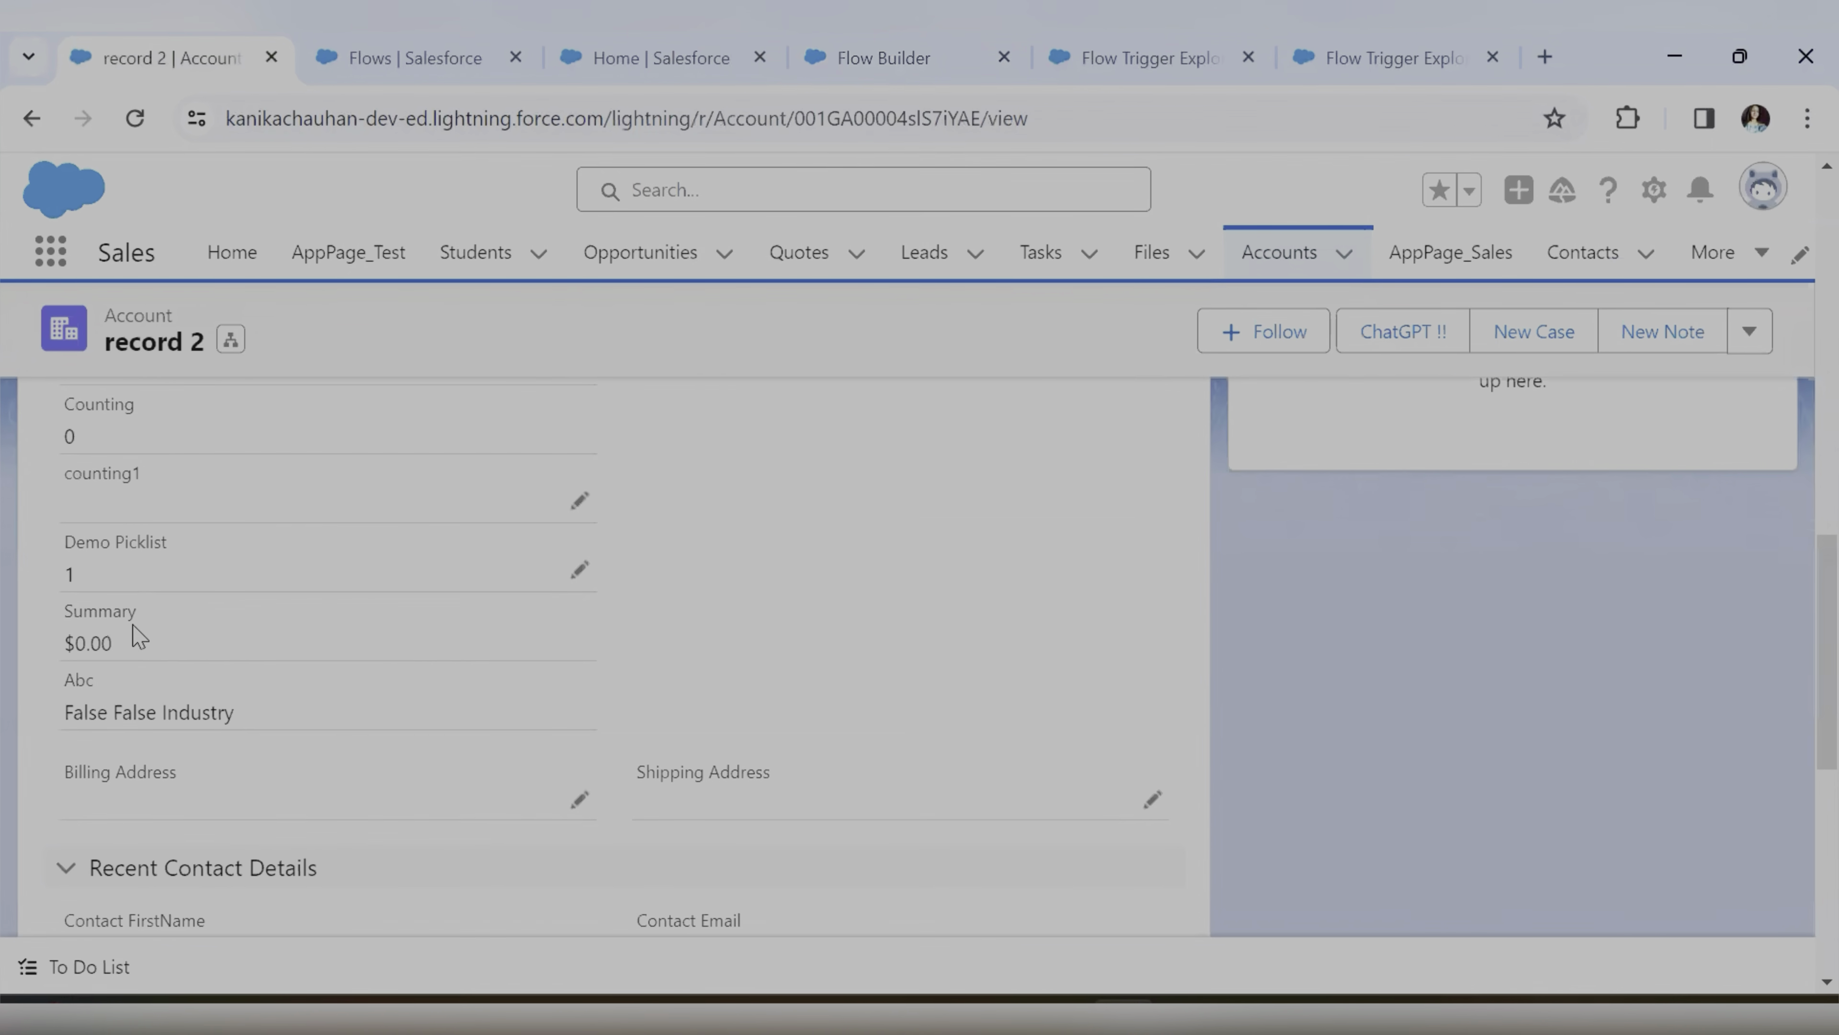
scroll(127, 651, "up", 3)
scroll(133, 616, "up", 4)
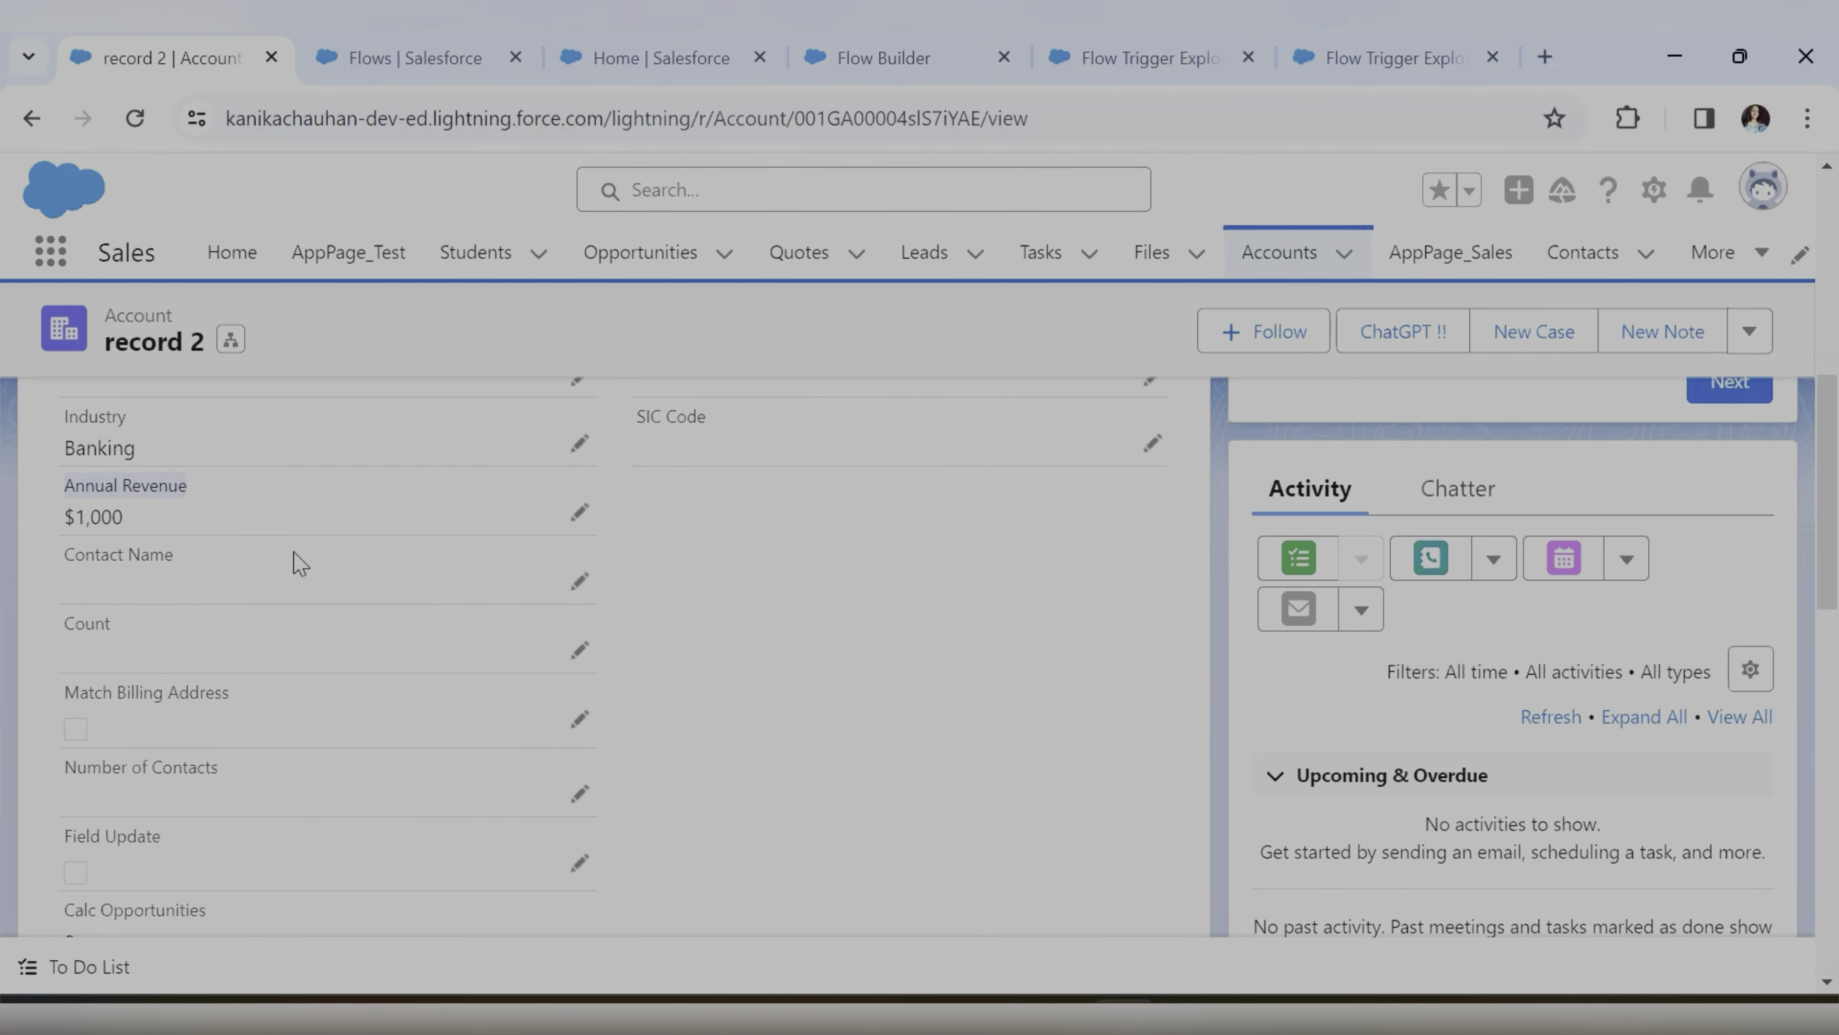
scroll(350, 588, "down", 15)
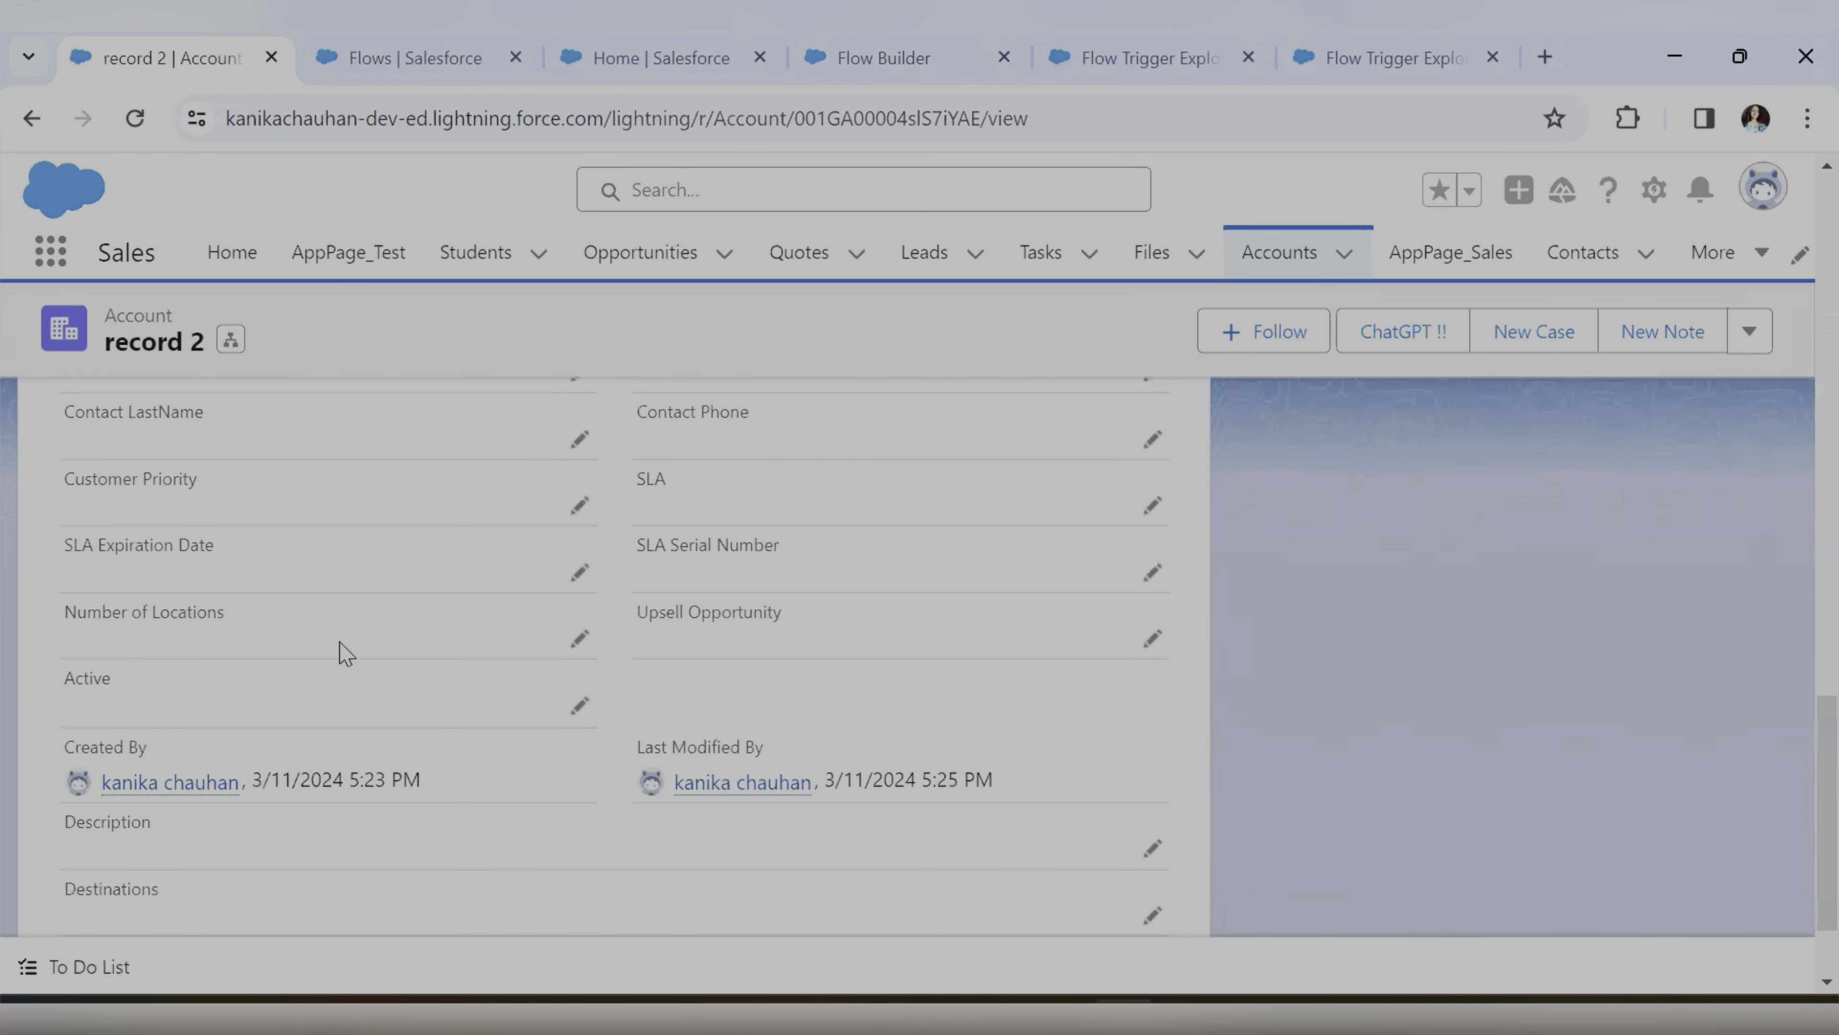
double_click(149, 823)
left_click(886, 35)
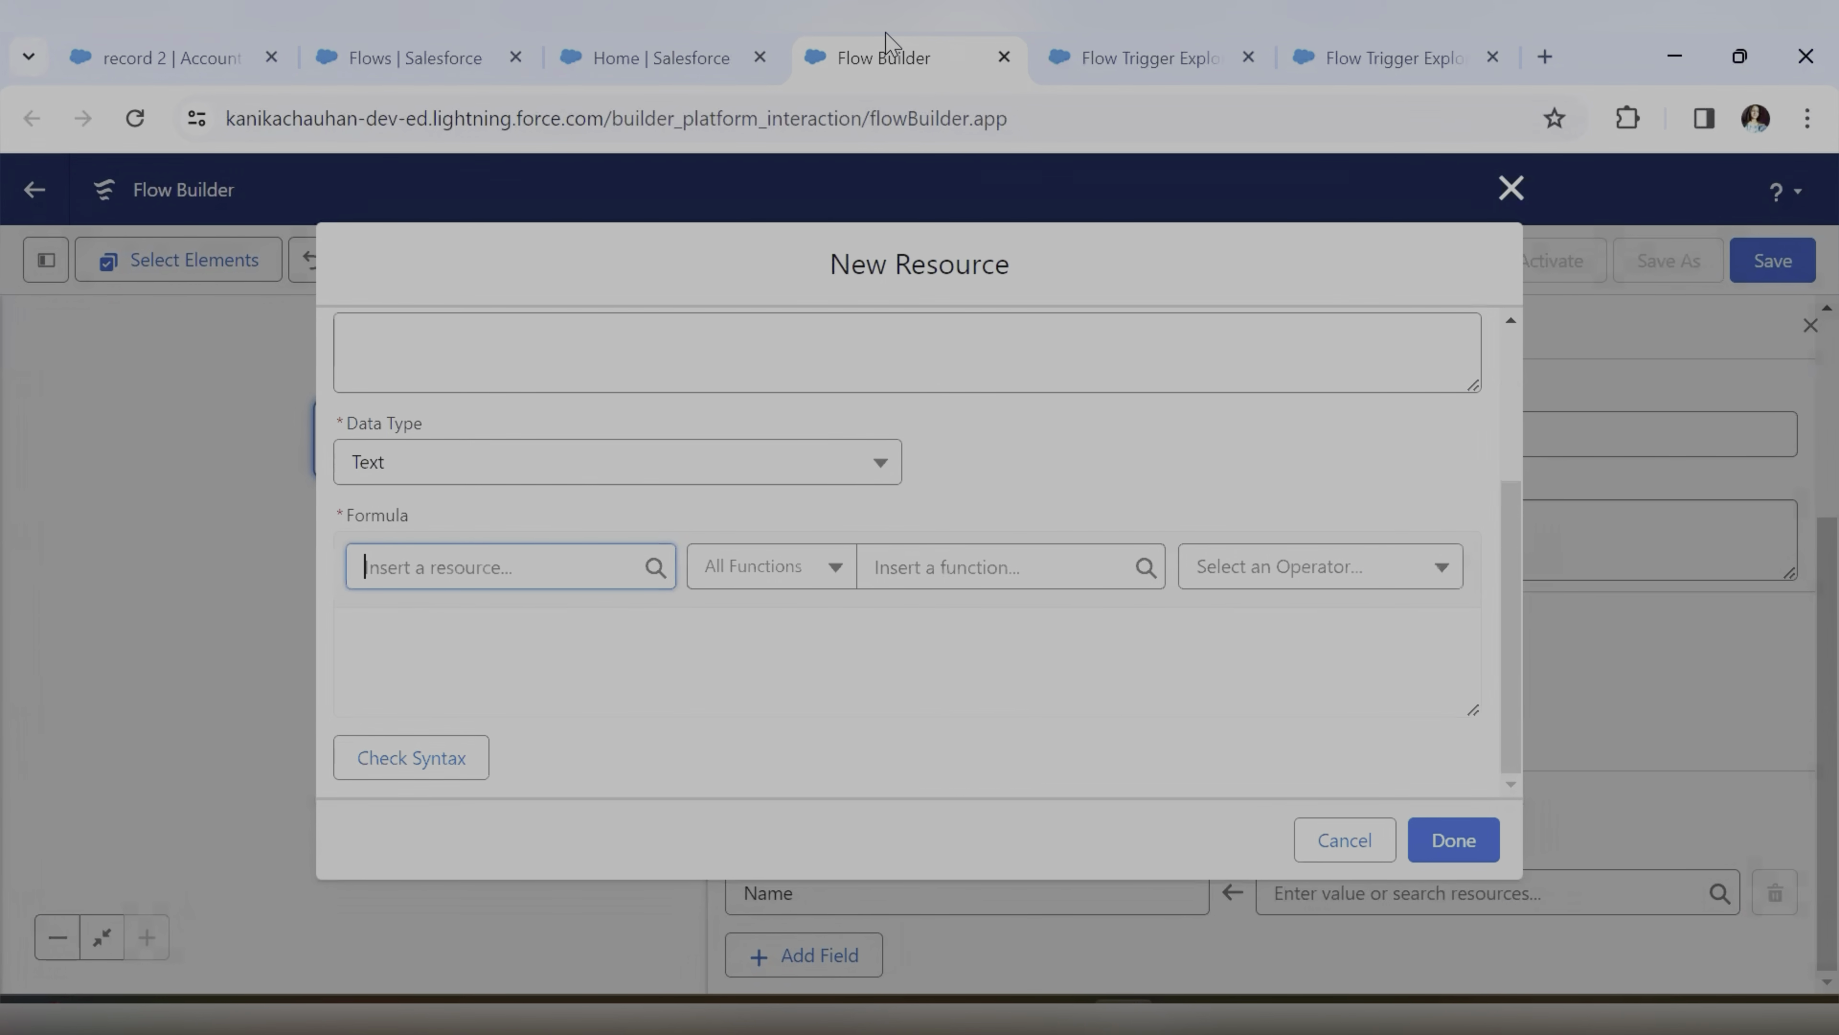
Look through the resources available to the ConcateName formula and open the $Record account's fields
left_click(409, 570)
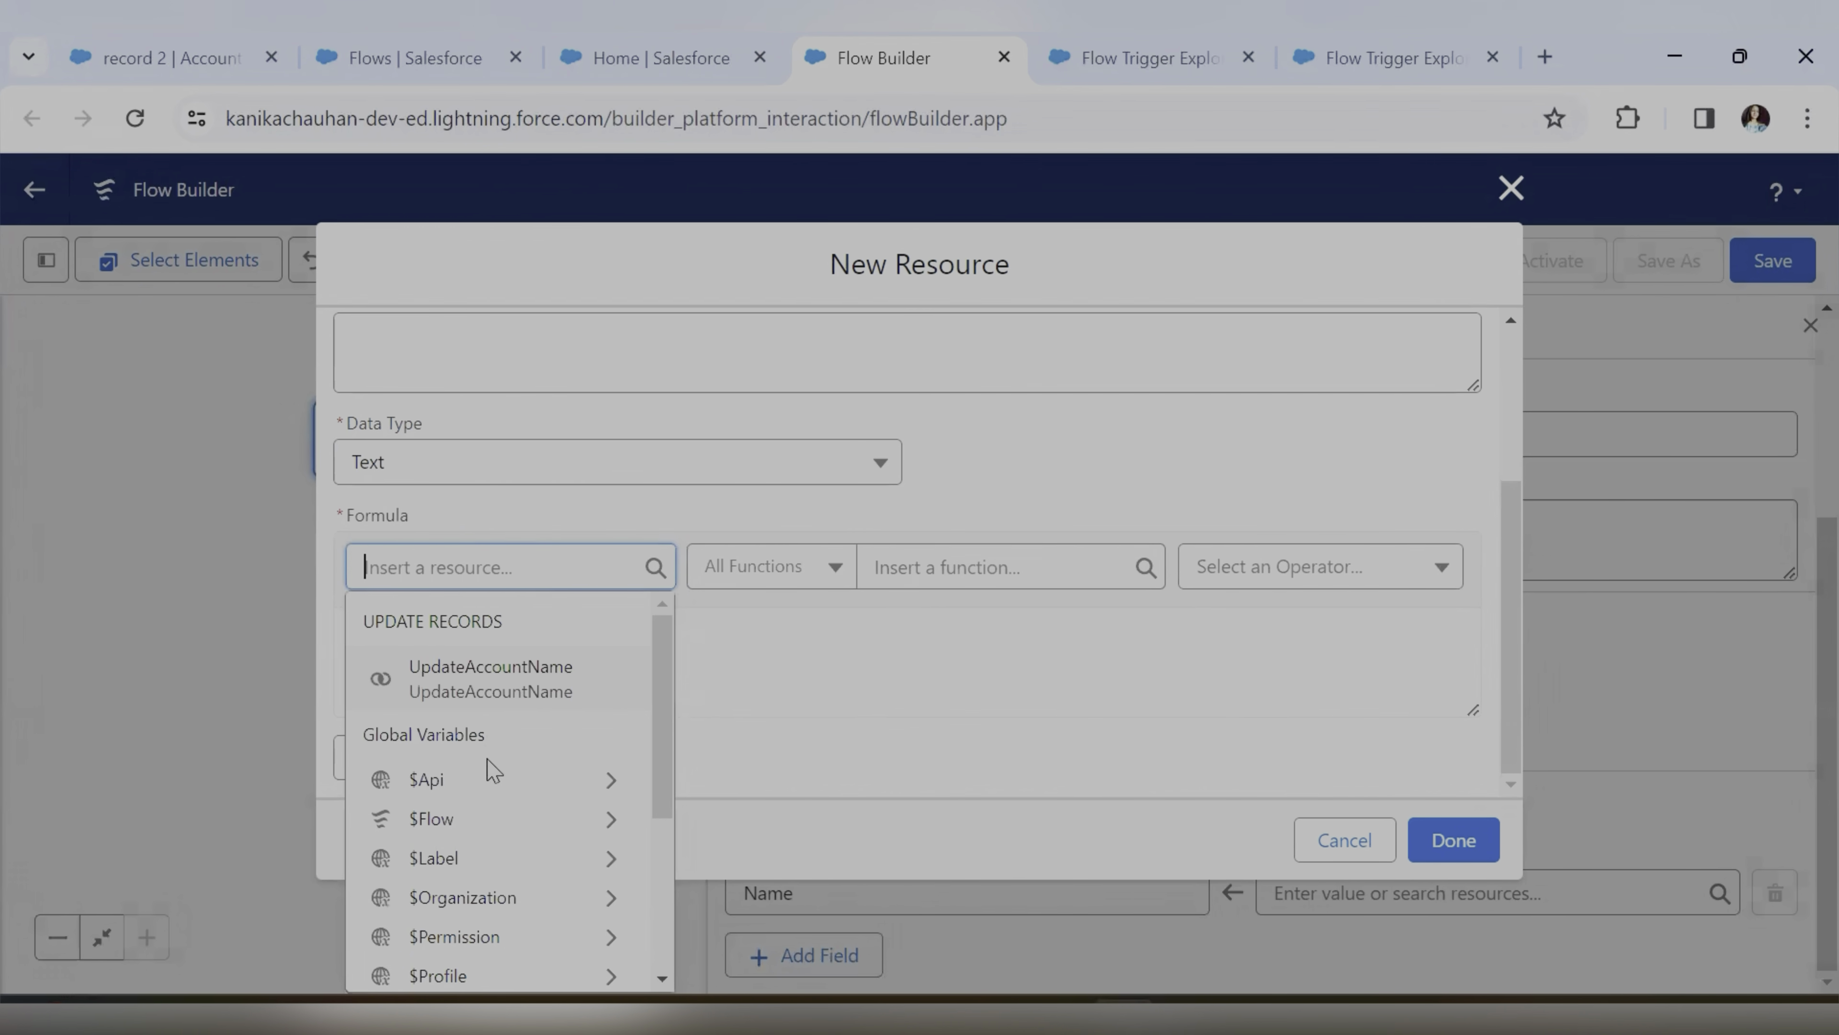
scroll(491, 811, "down", 4)
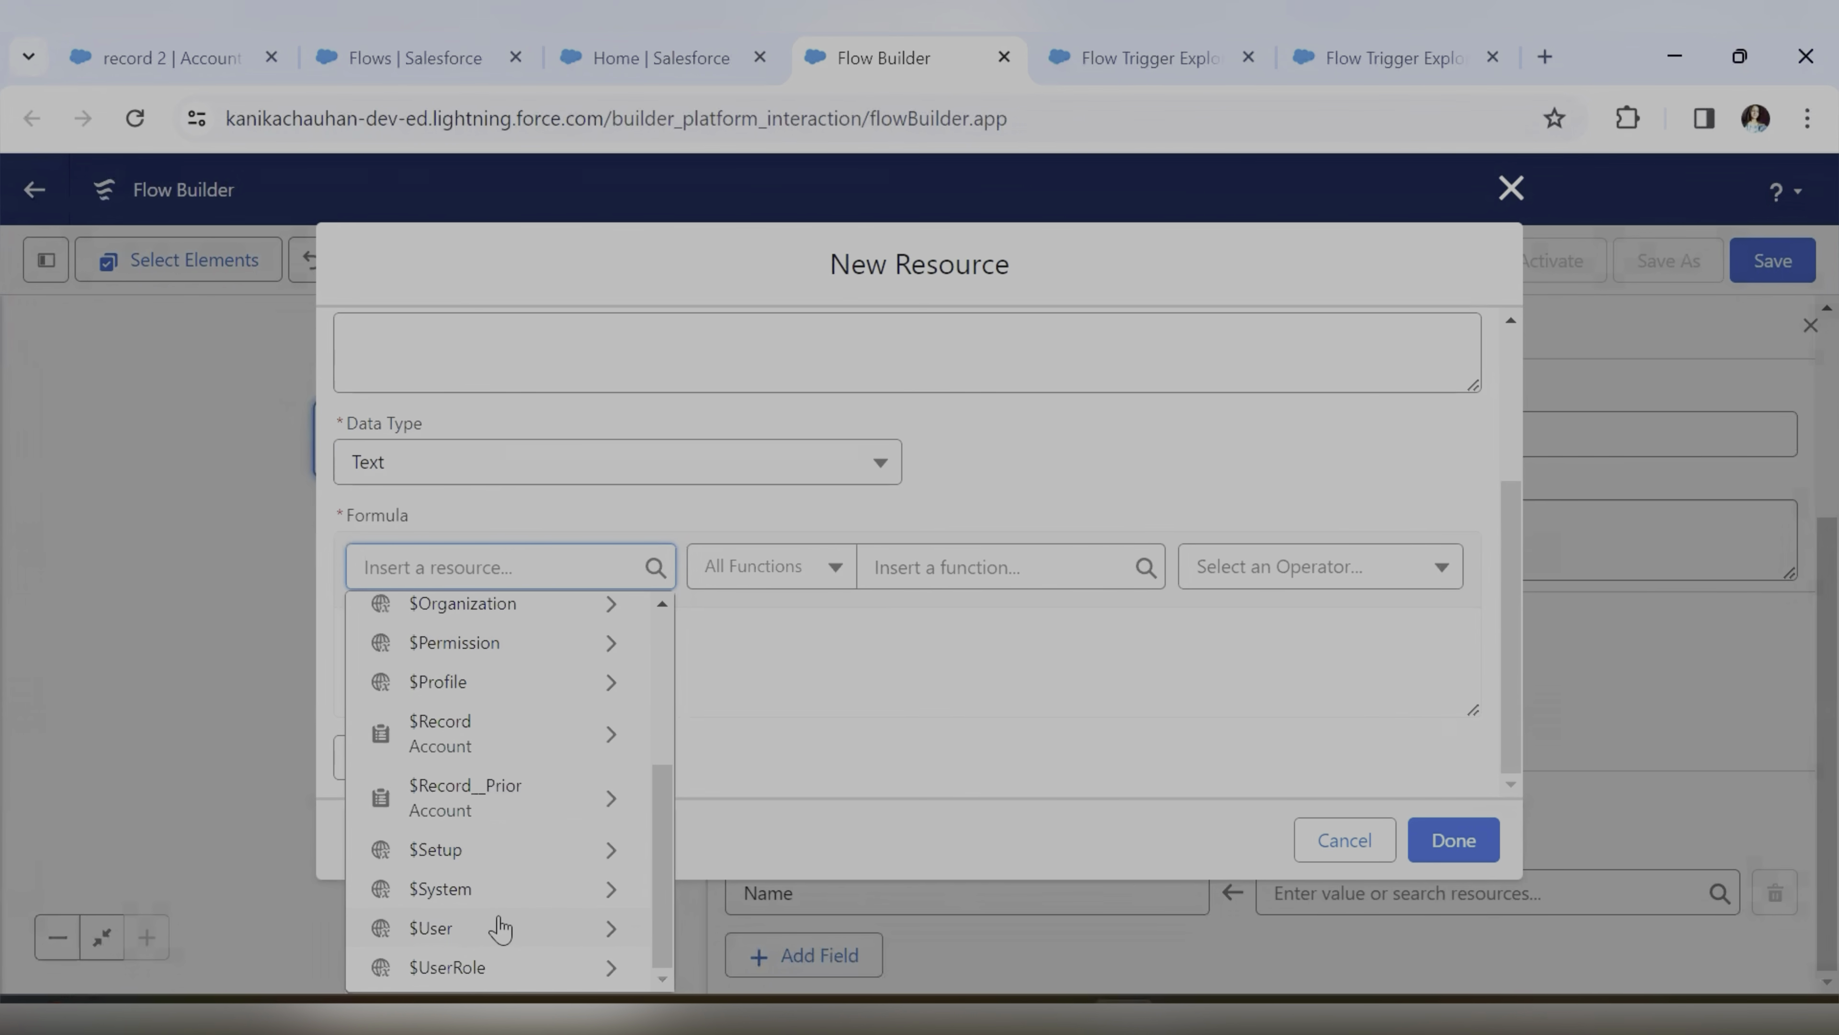
scroll(498, 916, "up", 4)
scroll(499, 909, "down", 4)
left_click(601, 740)
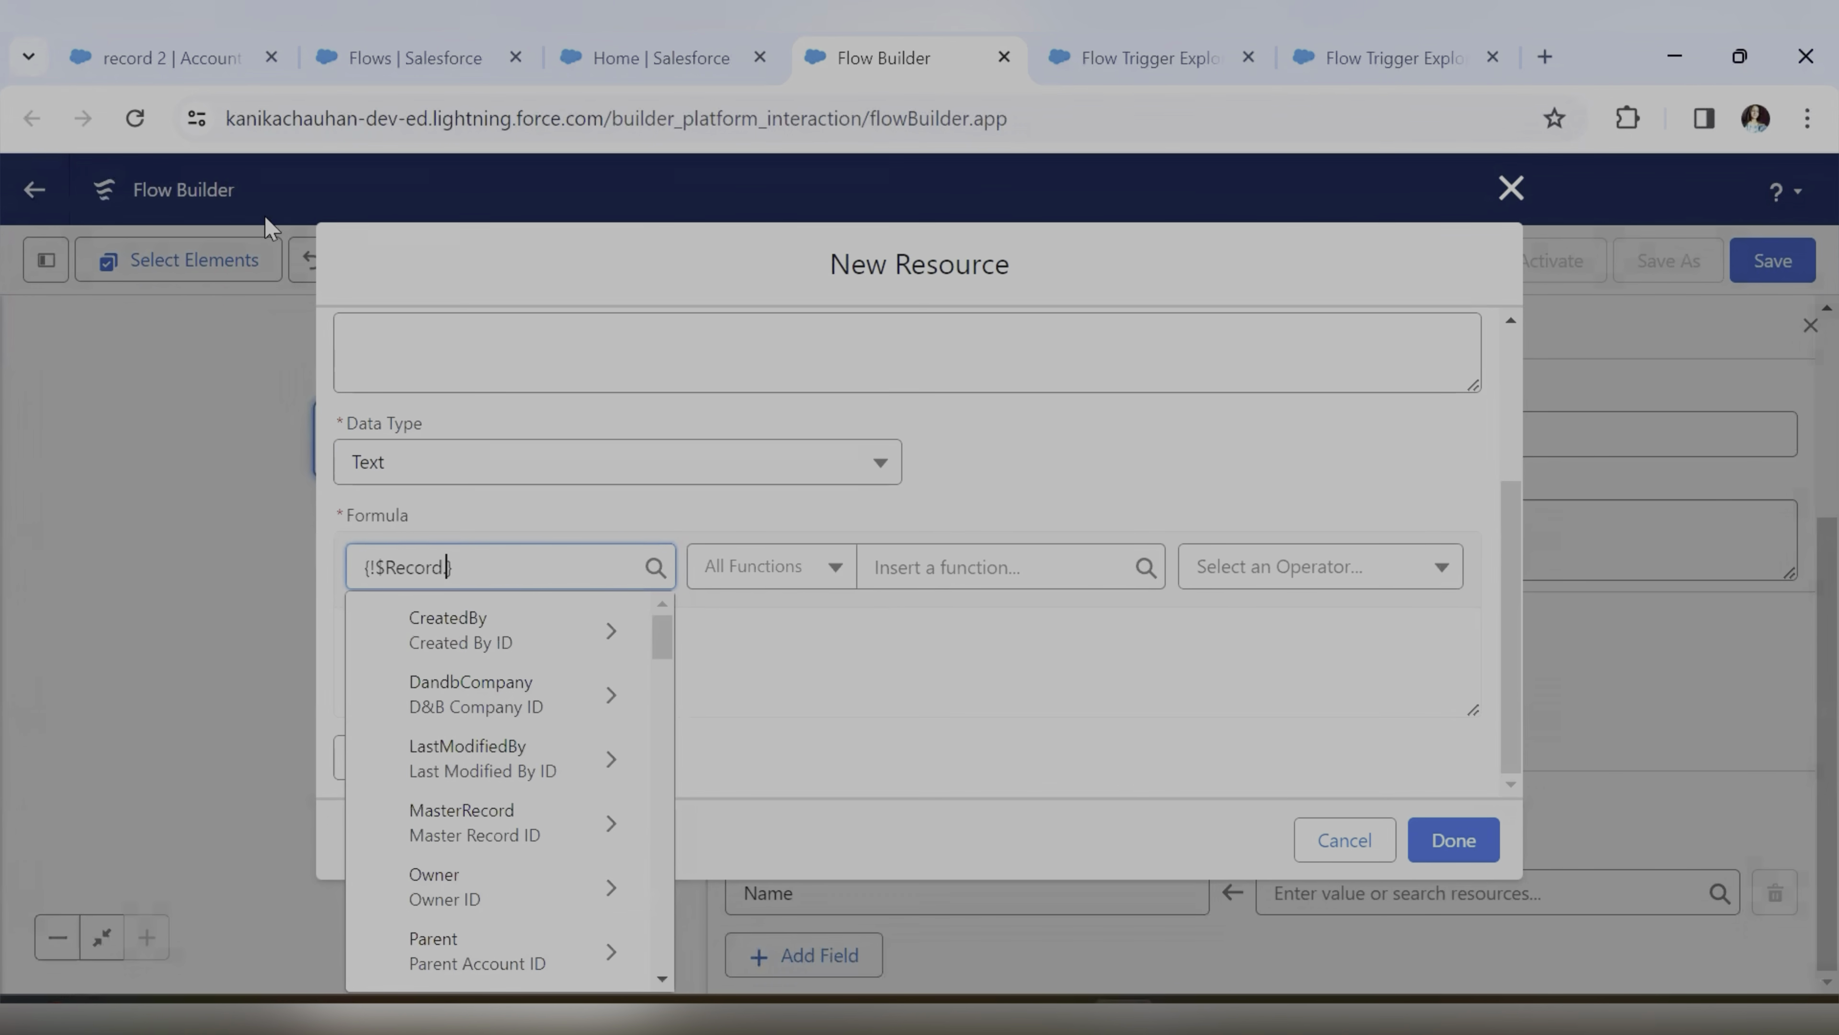
Look over the record 2 account's field details once more and return to the formula
left_click(239, 58)
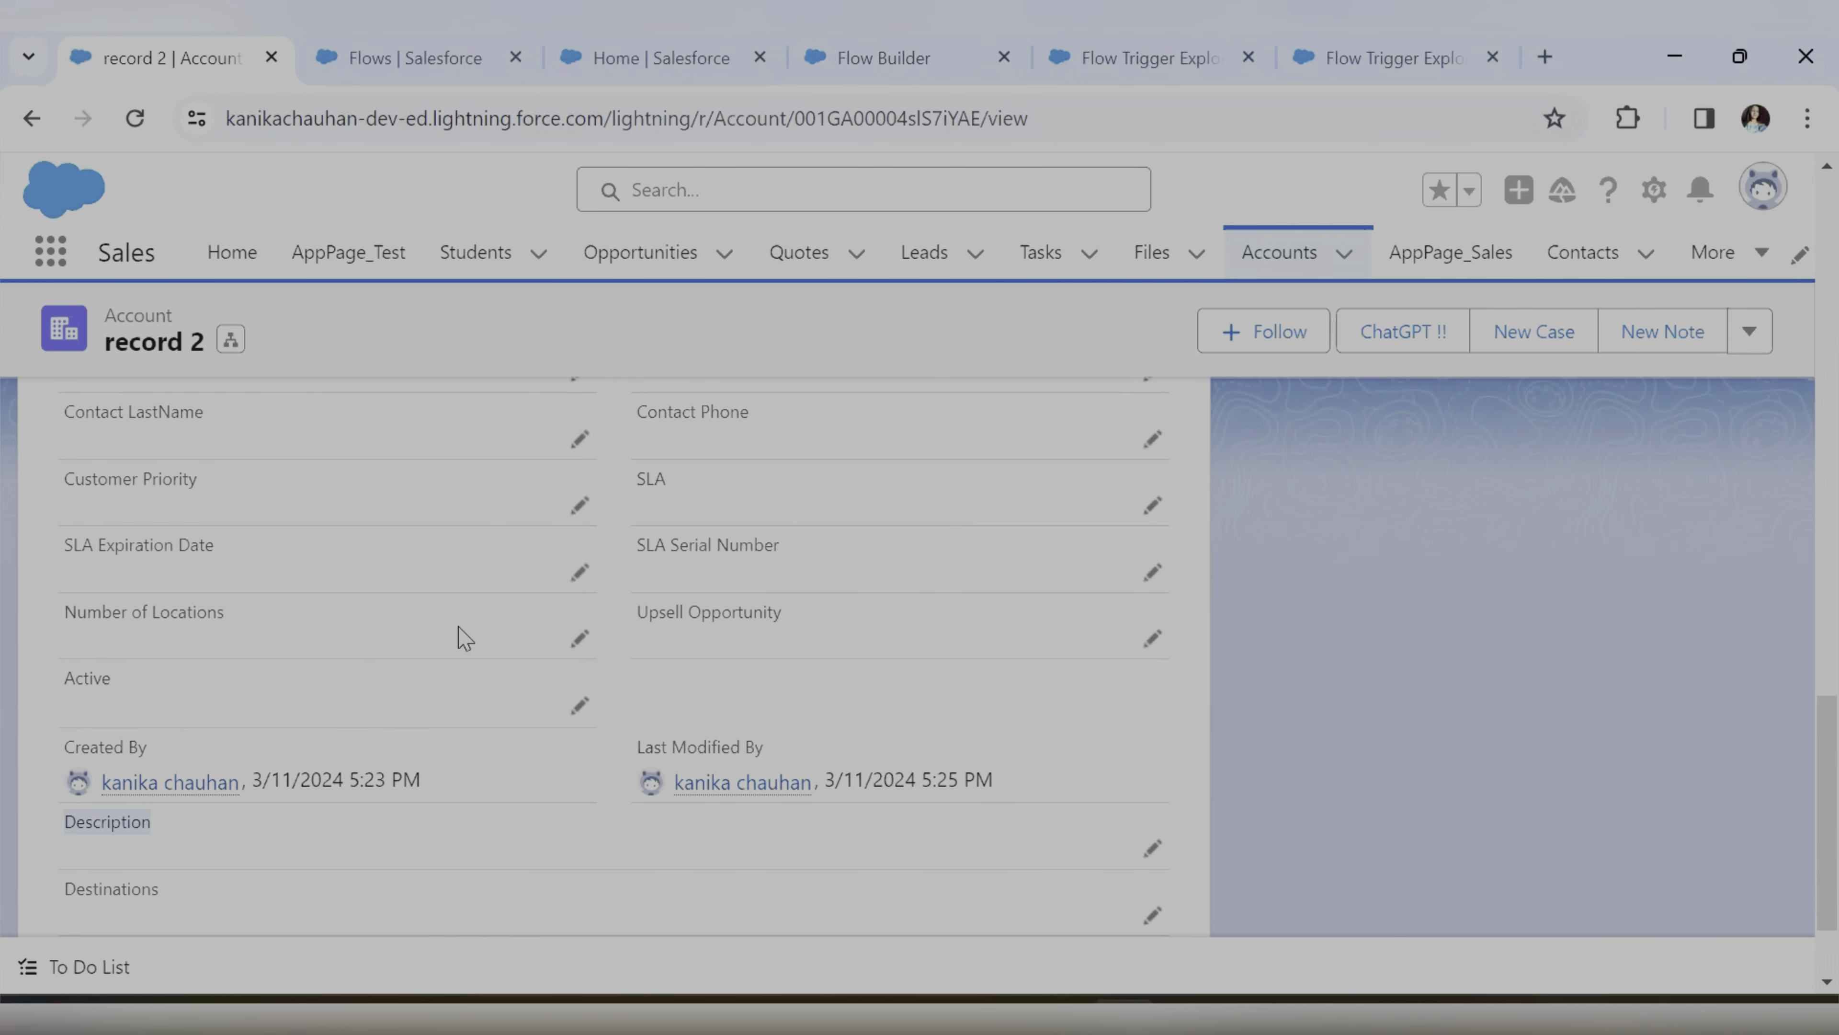
scroll(308, 722, "up", 5)
scroll(145, 732, "up", 8)
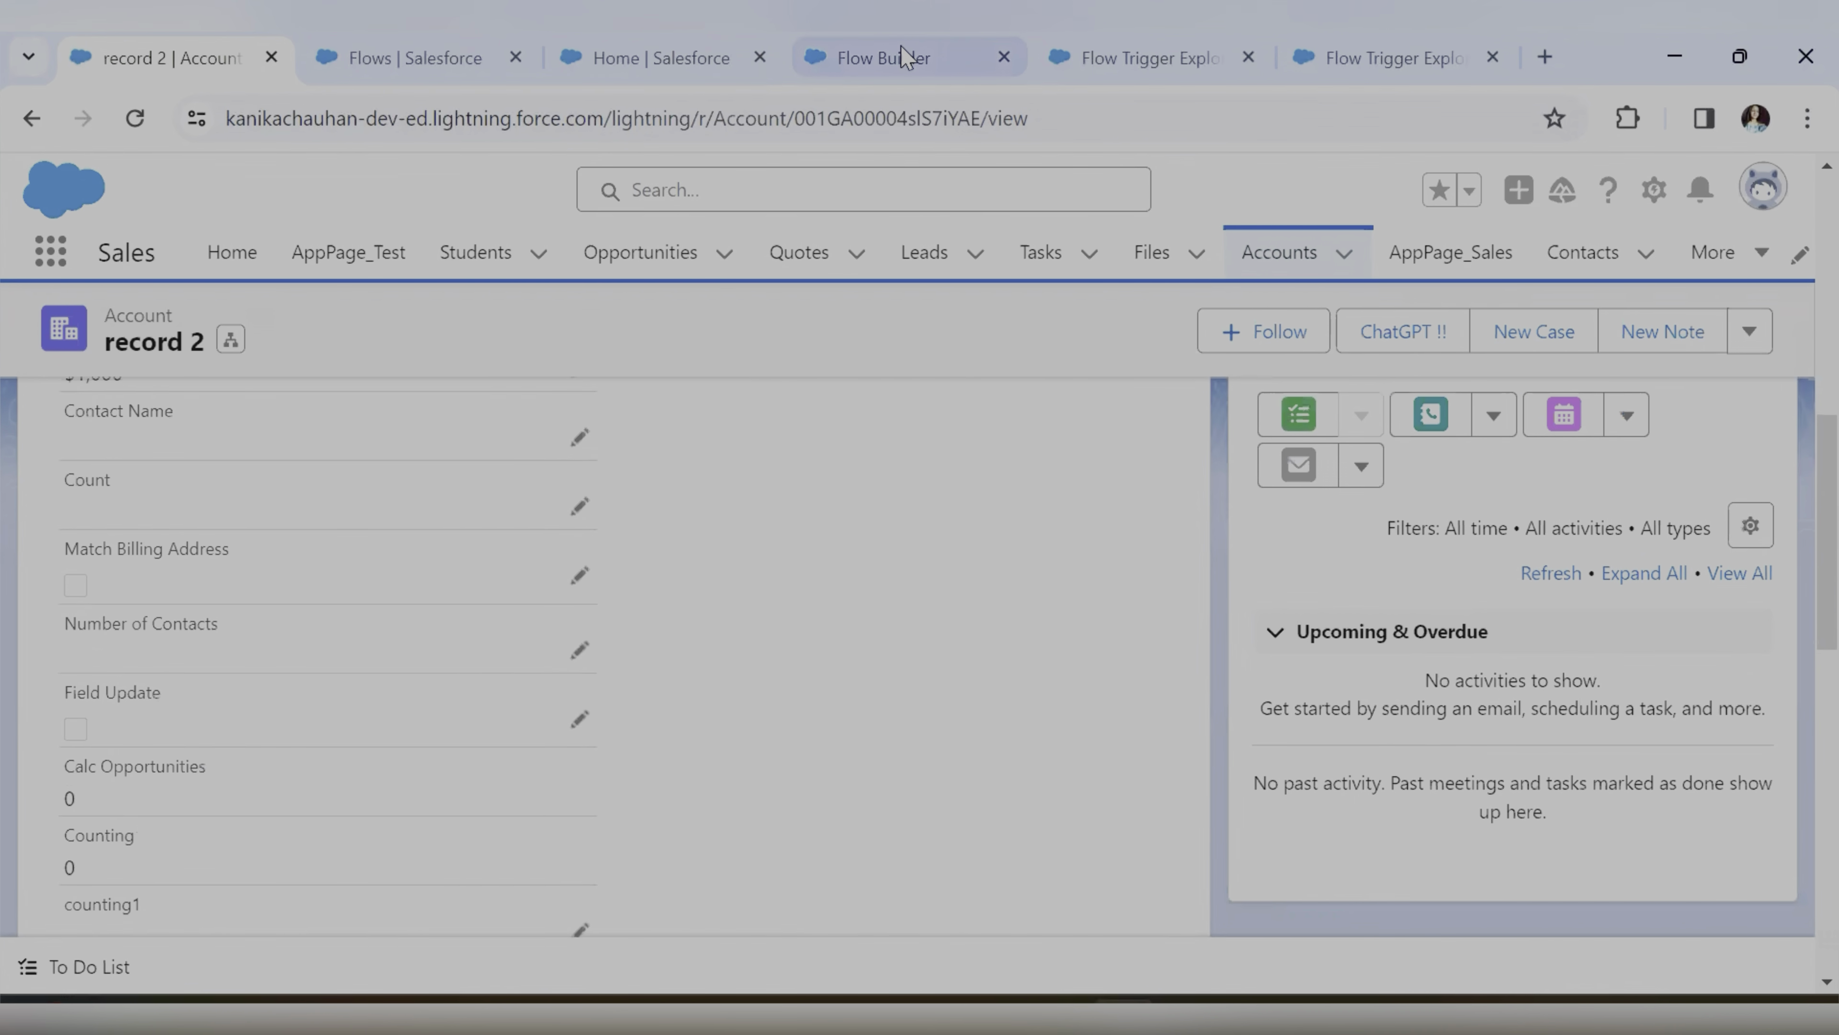
left_click(903, 57)
Insert the $Record AnnualRevenue field into the ConcateName formula and append +'-'+ as the separator
type(".")
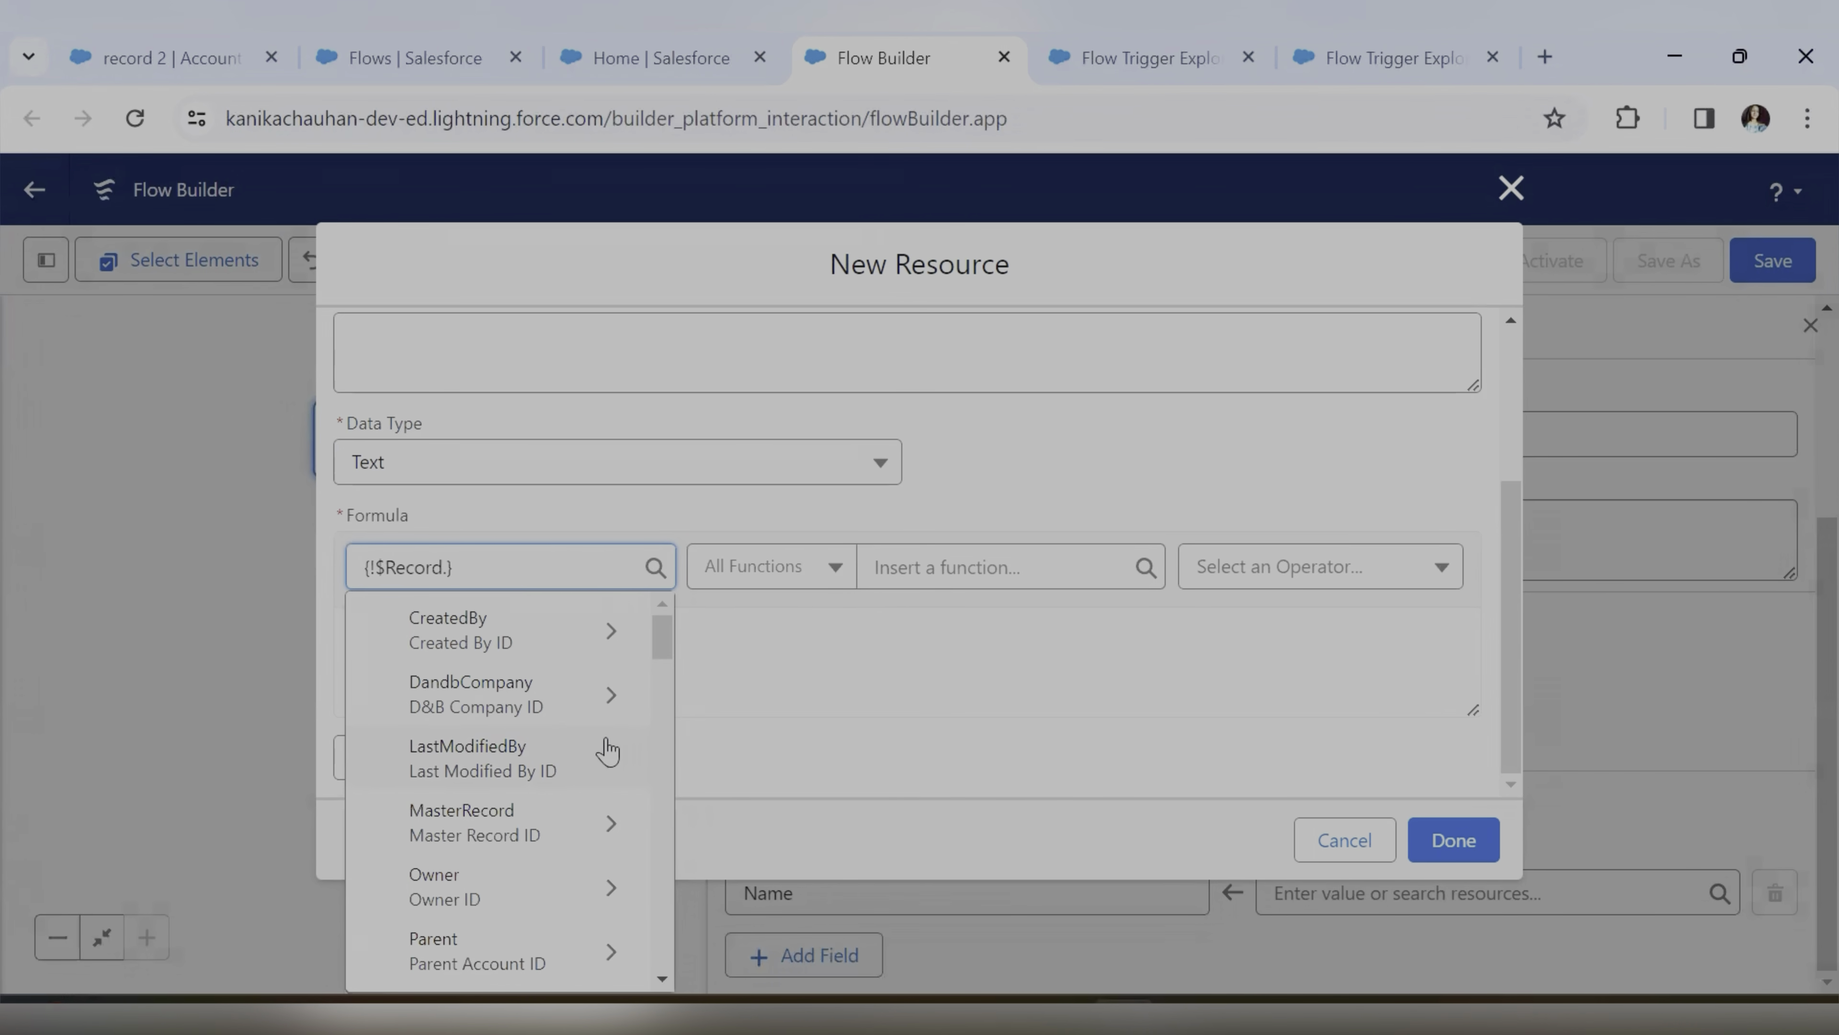
type("ann")
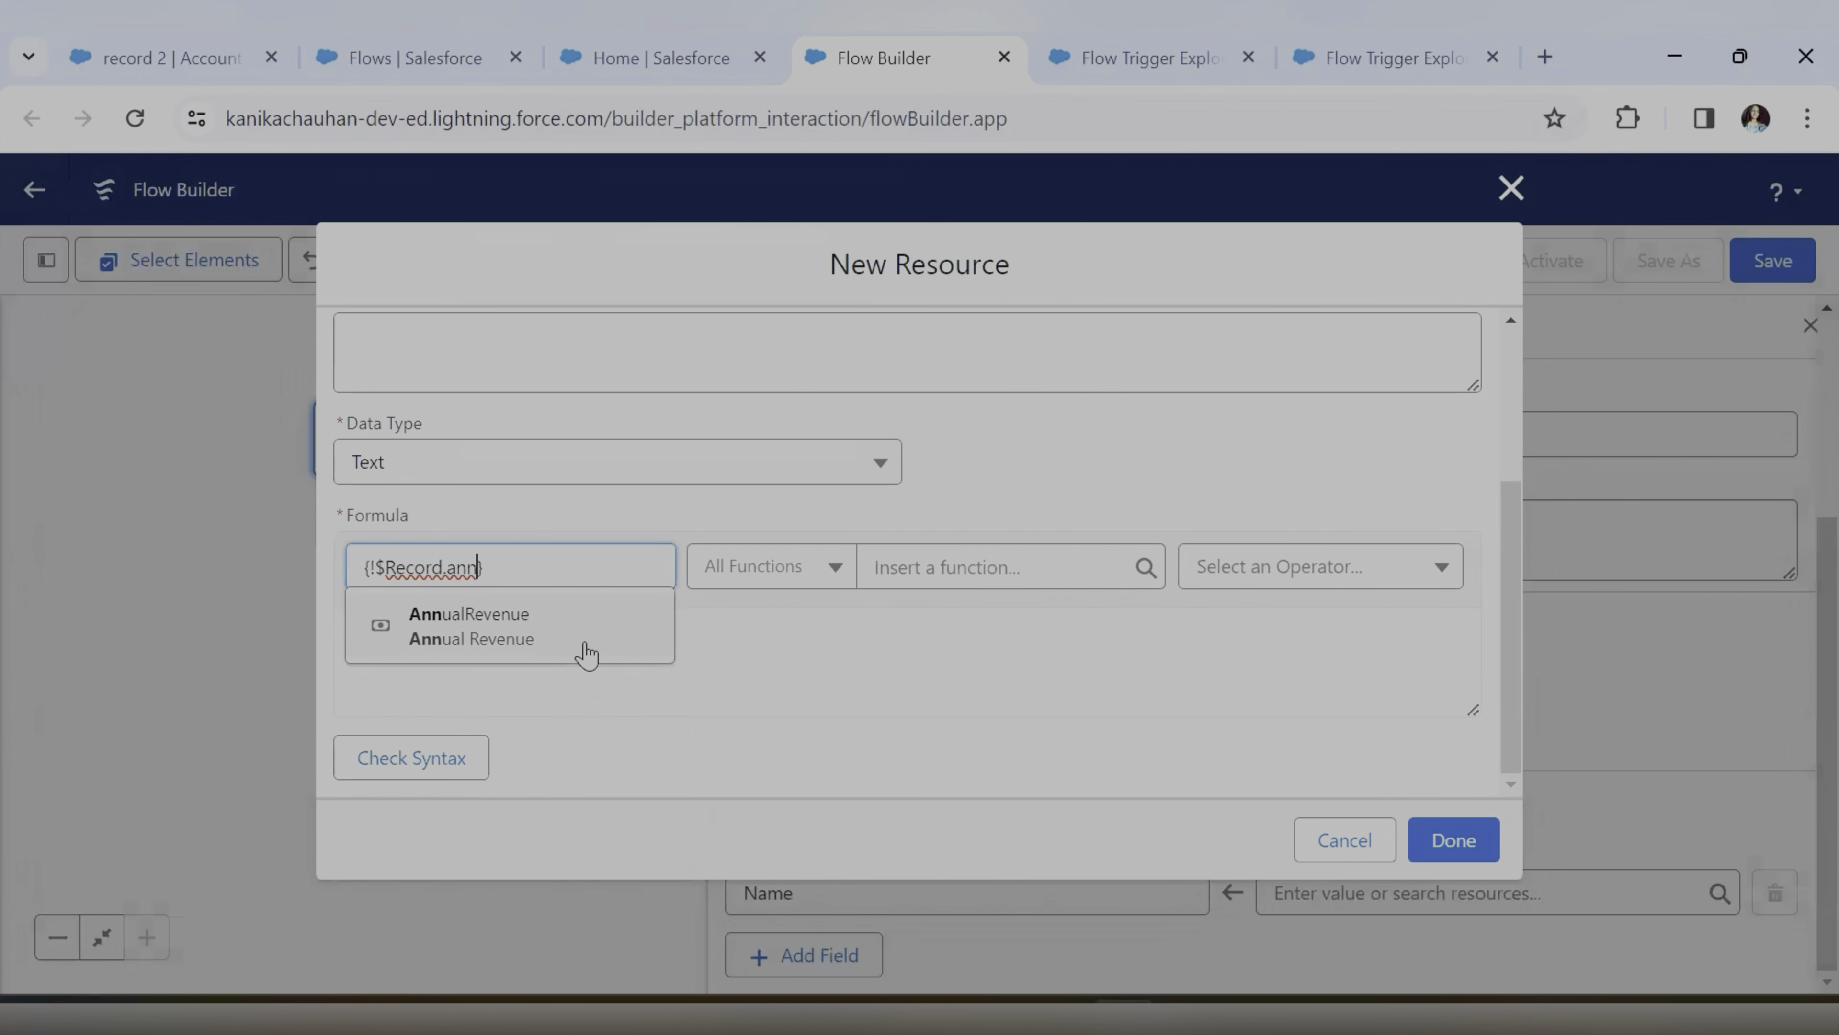
left_click(587, 638)
left_click(579, 637)
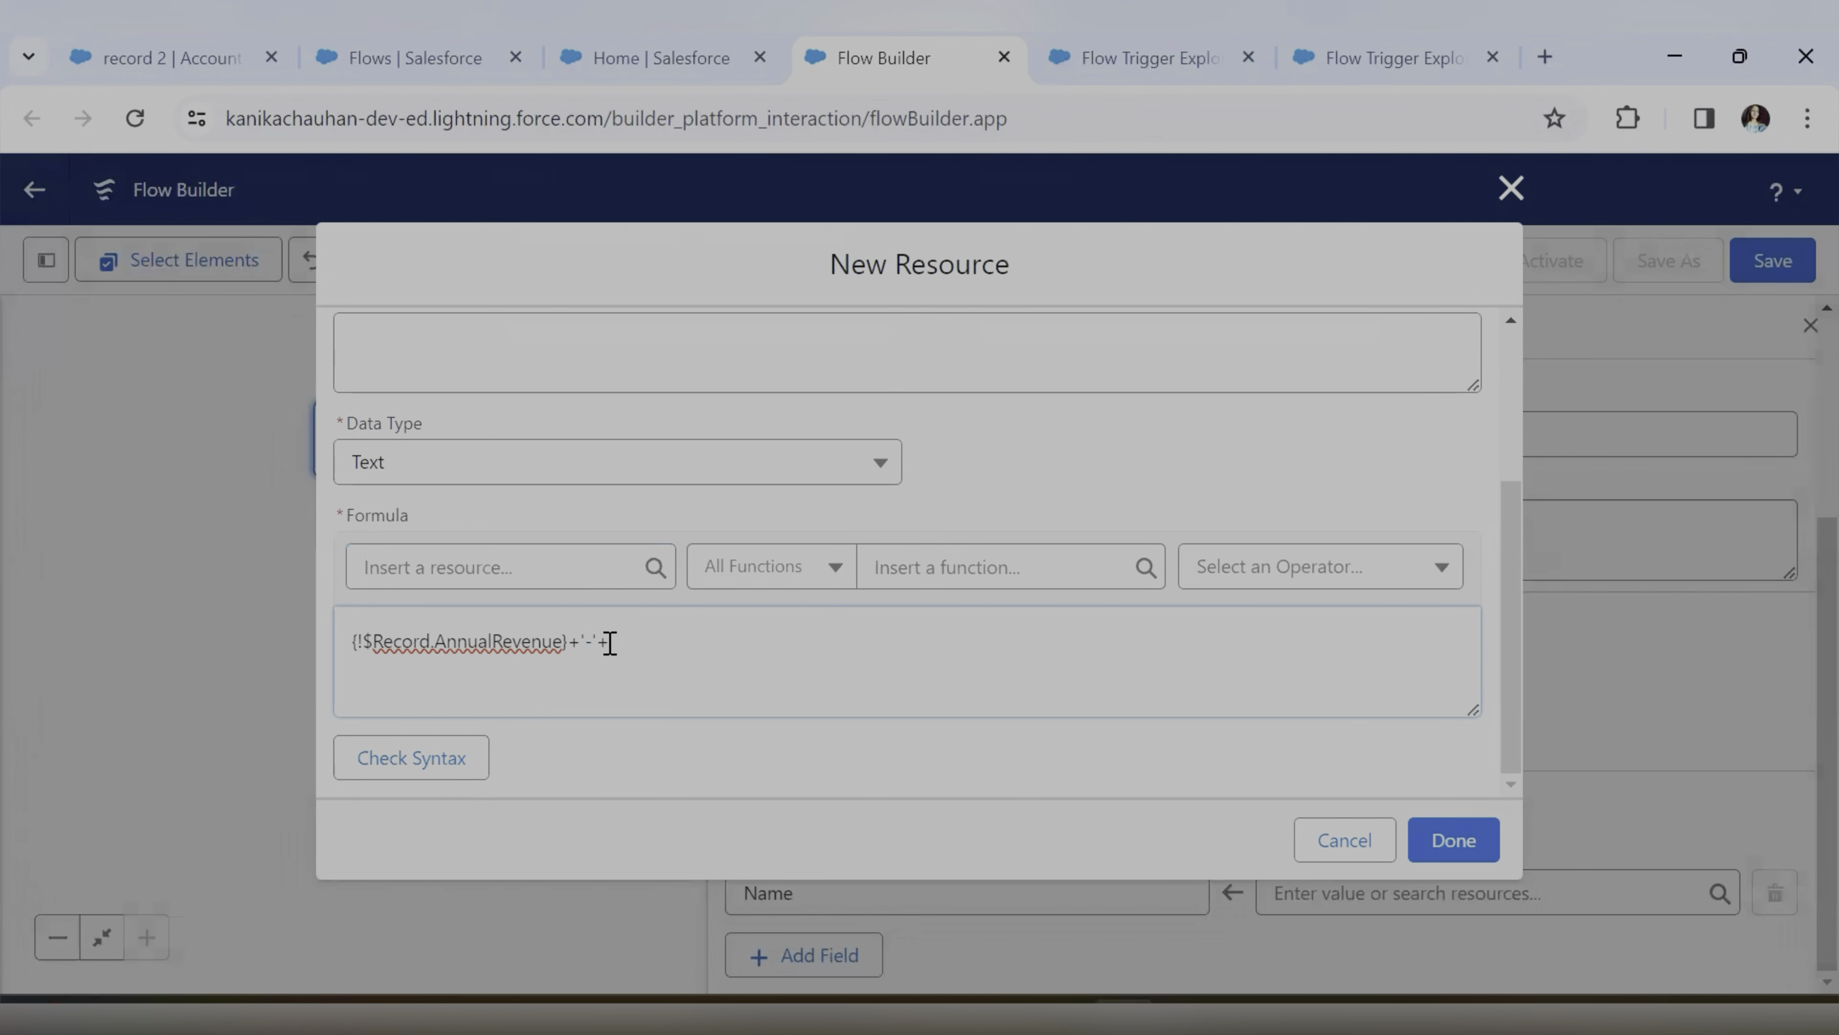
Insert the $Record Description field at the end of the ConcateName formula, after the '-' separator
left_click(576, 570)
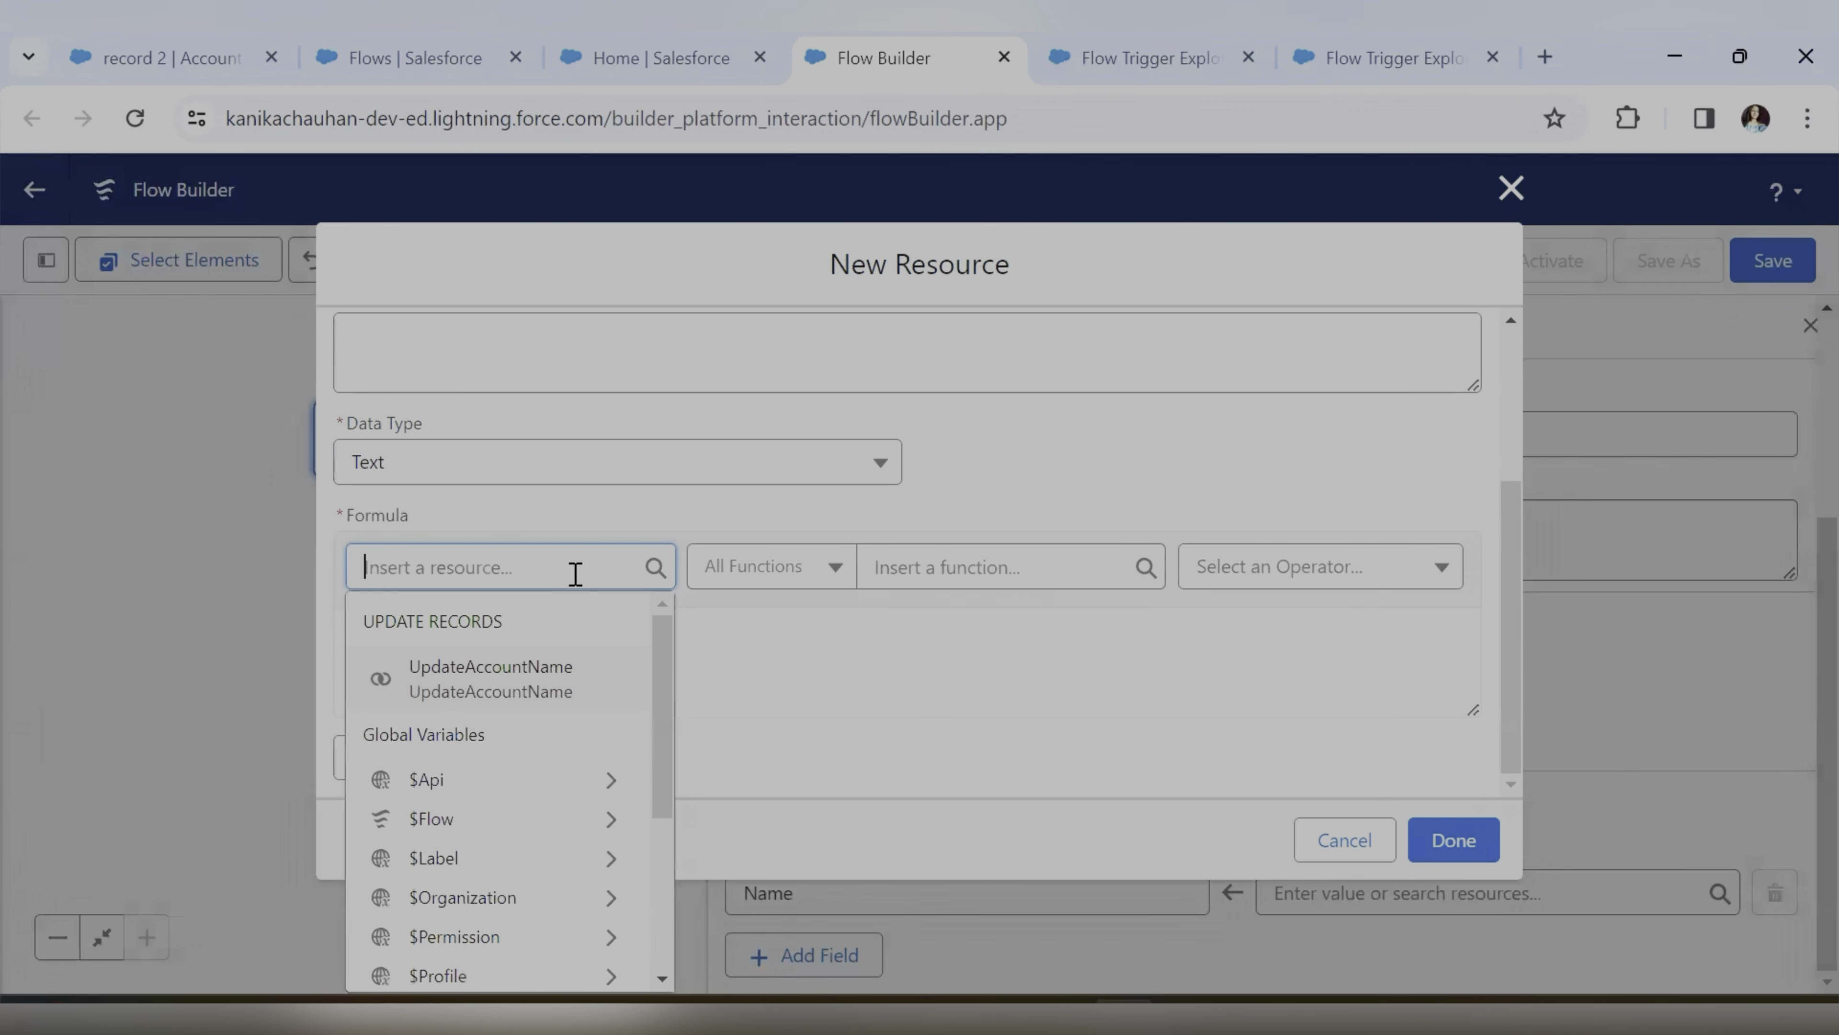
scroll(539, 841, "down", 2)
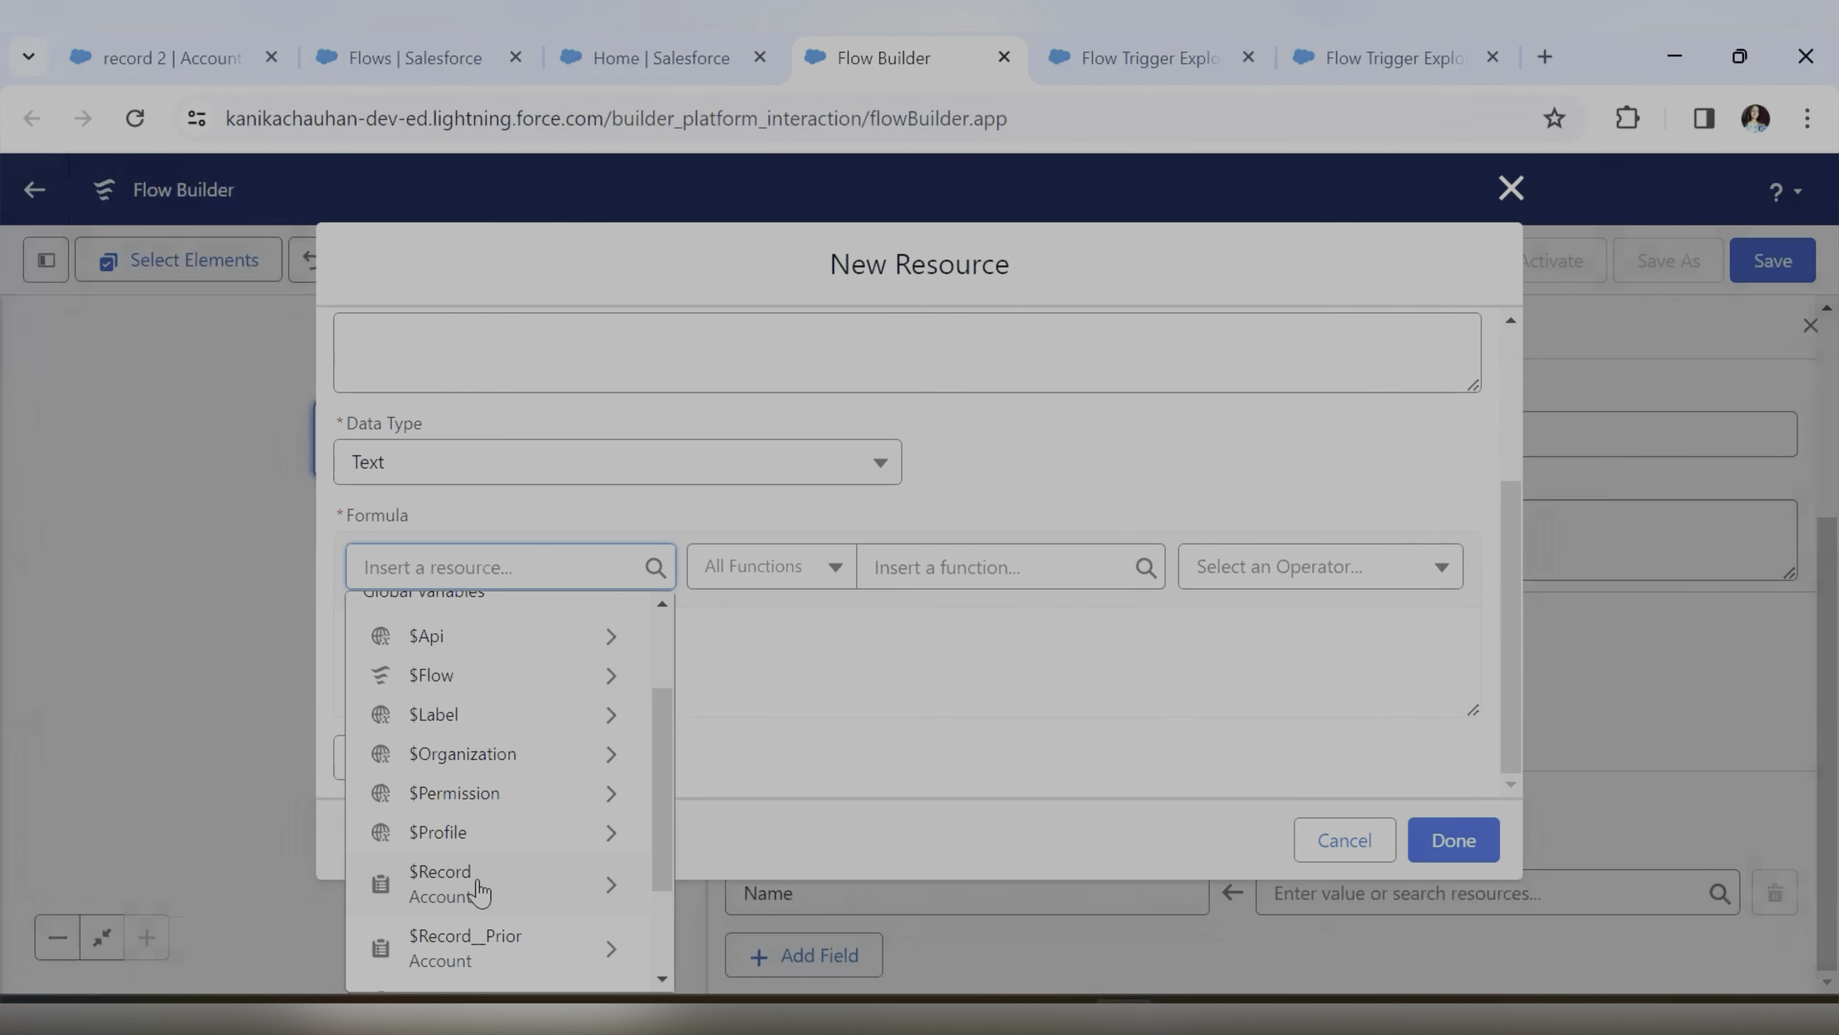
left_click(535, 885)
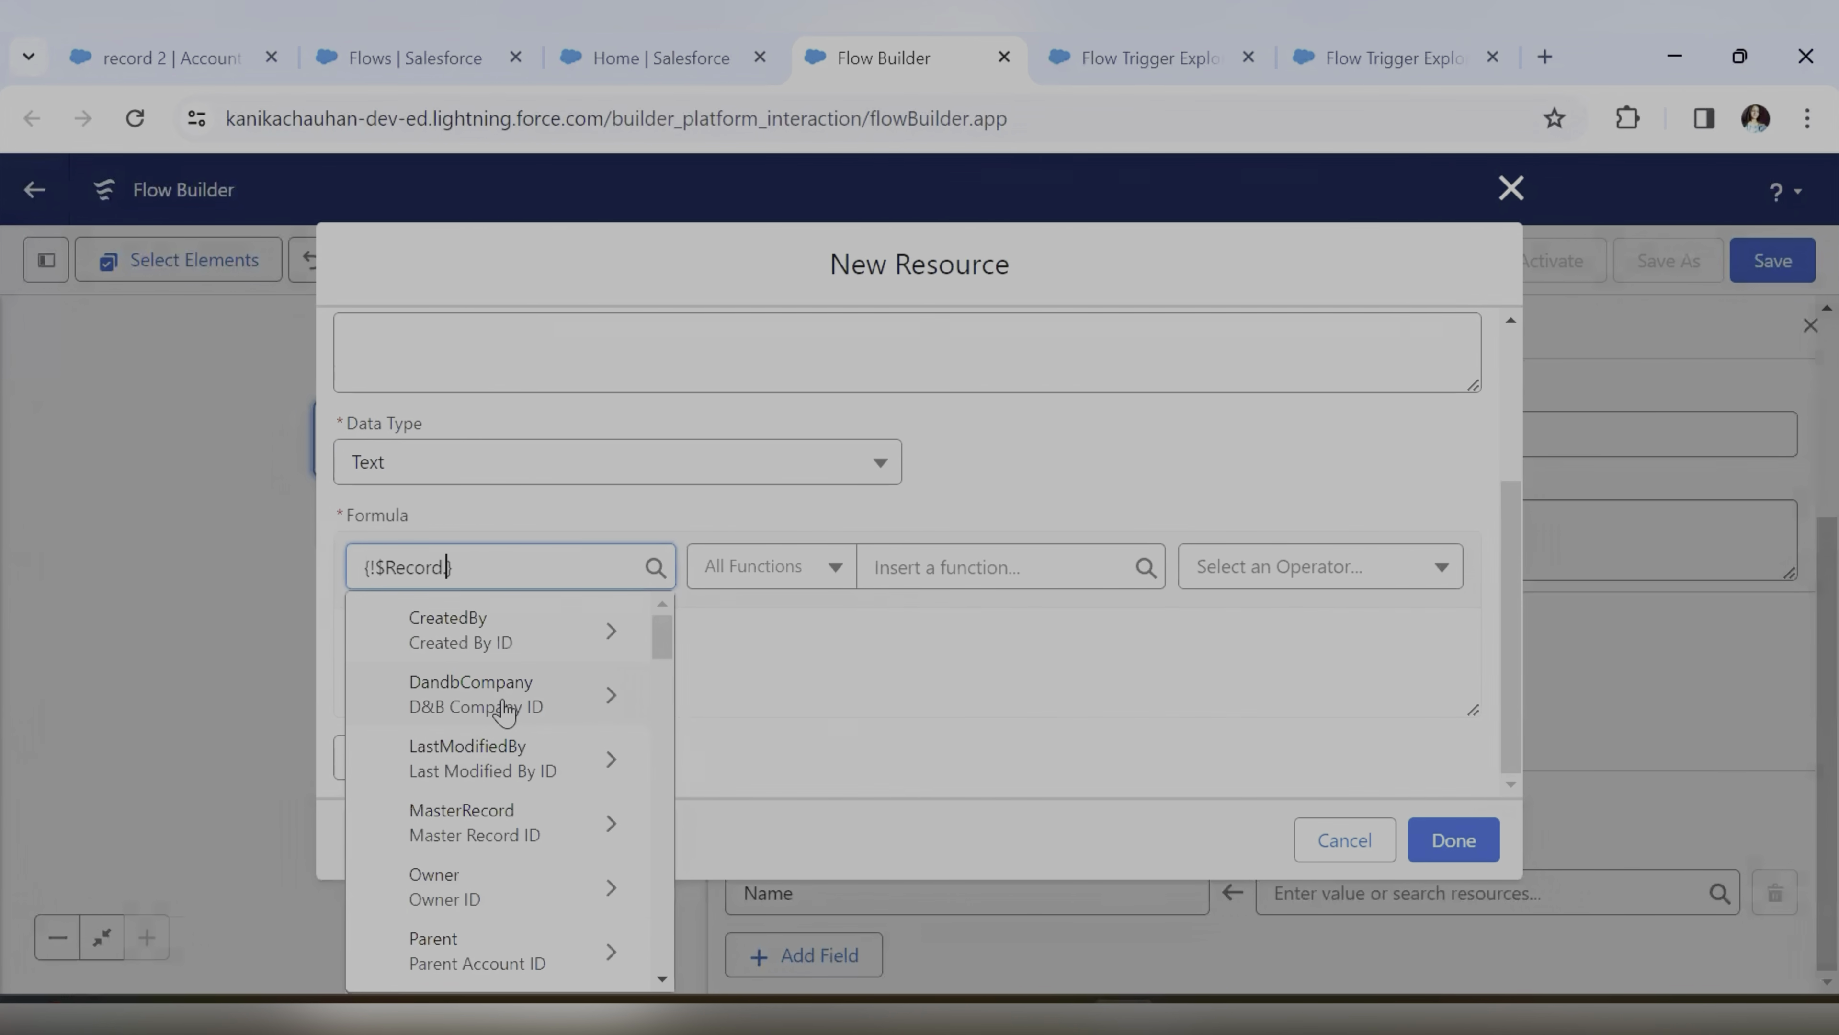
type("des")
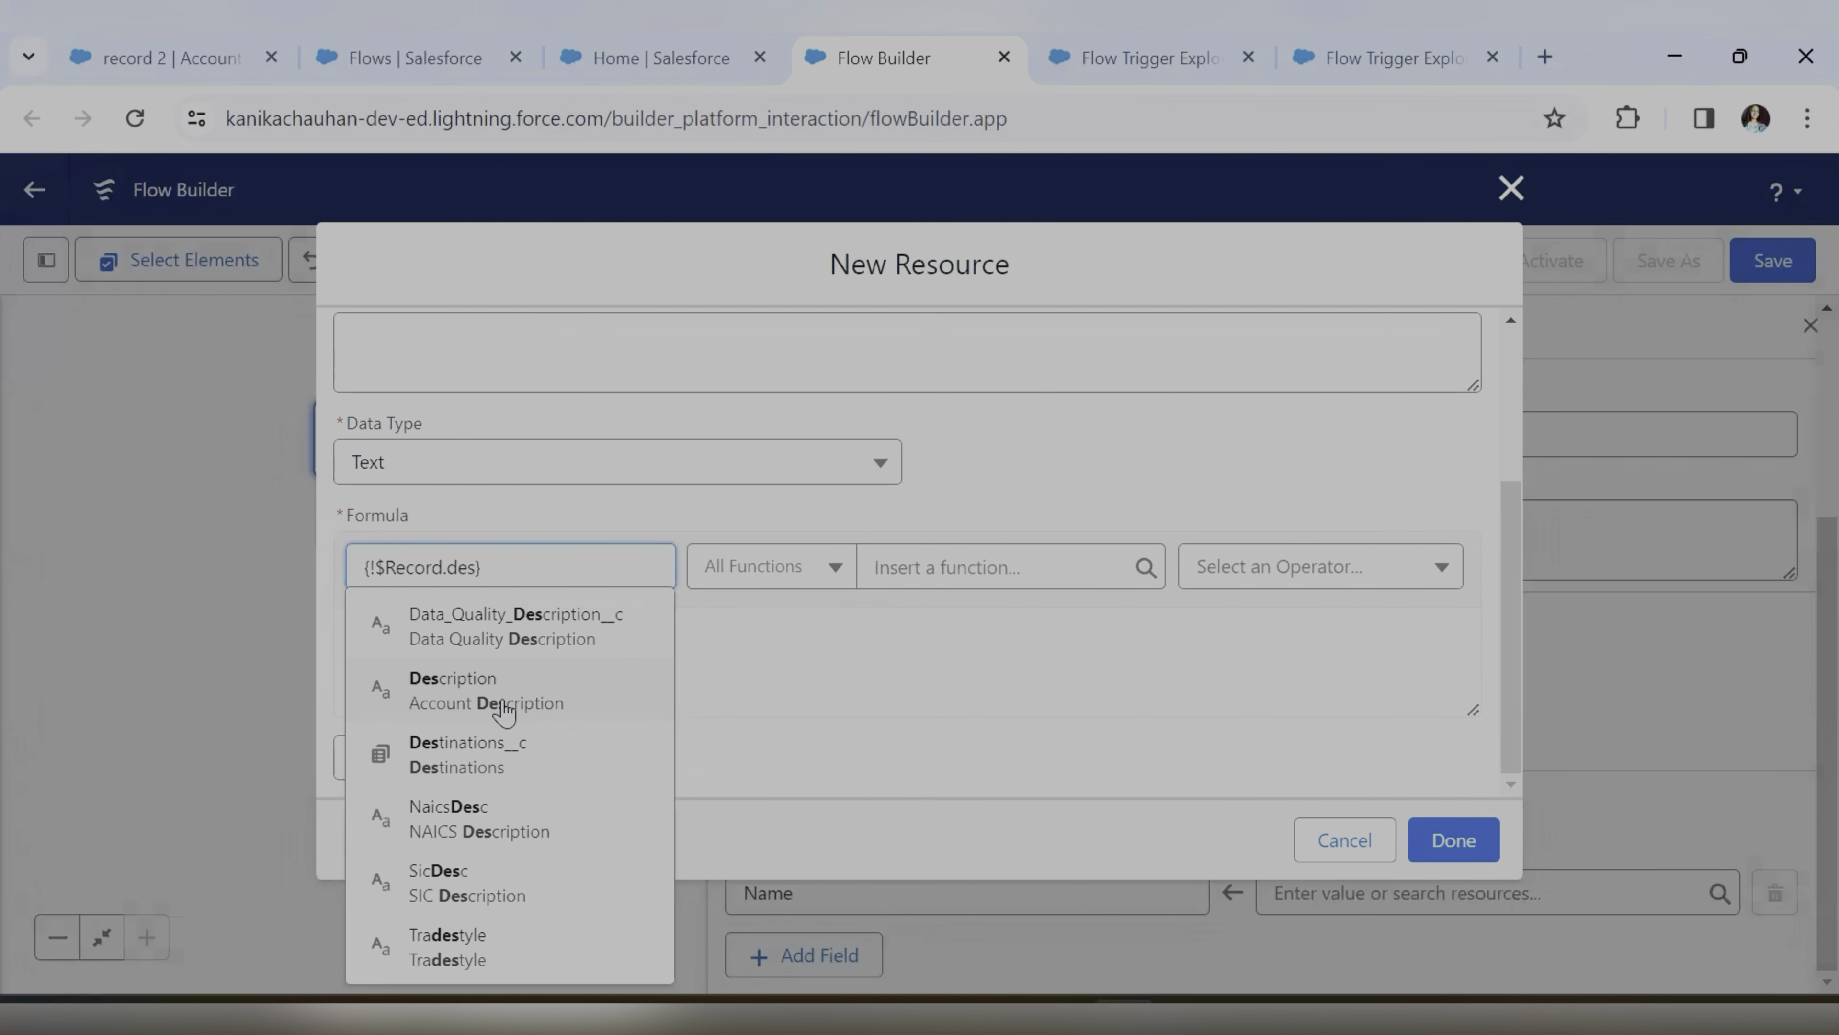
left_click(464, 699)
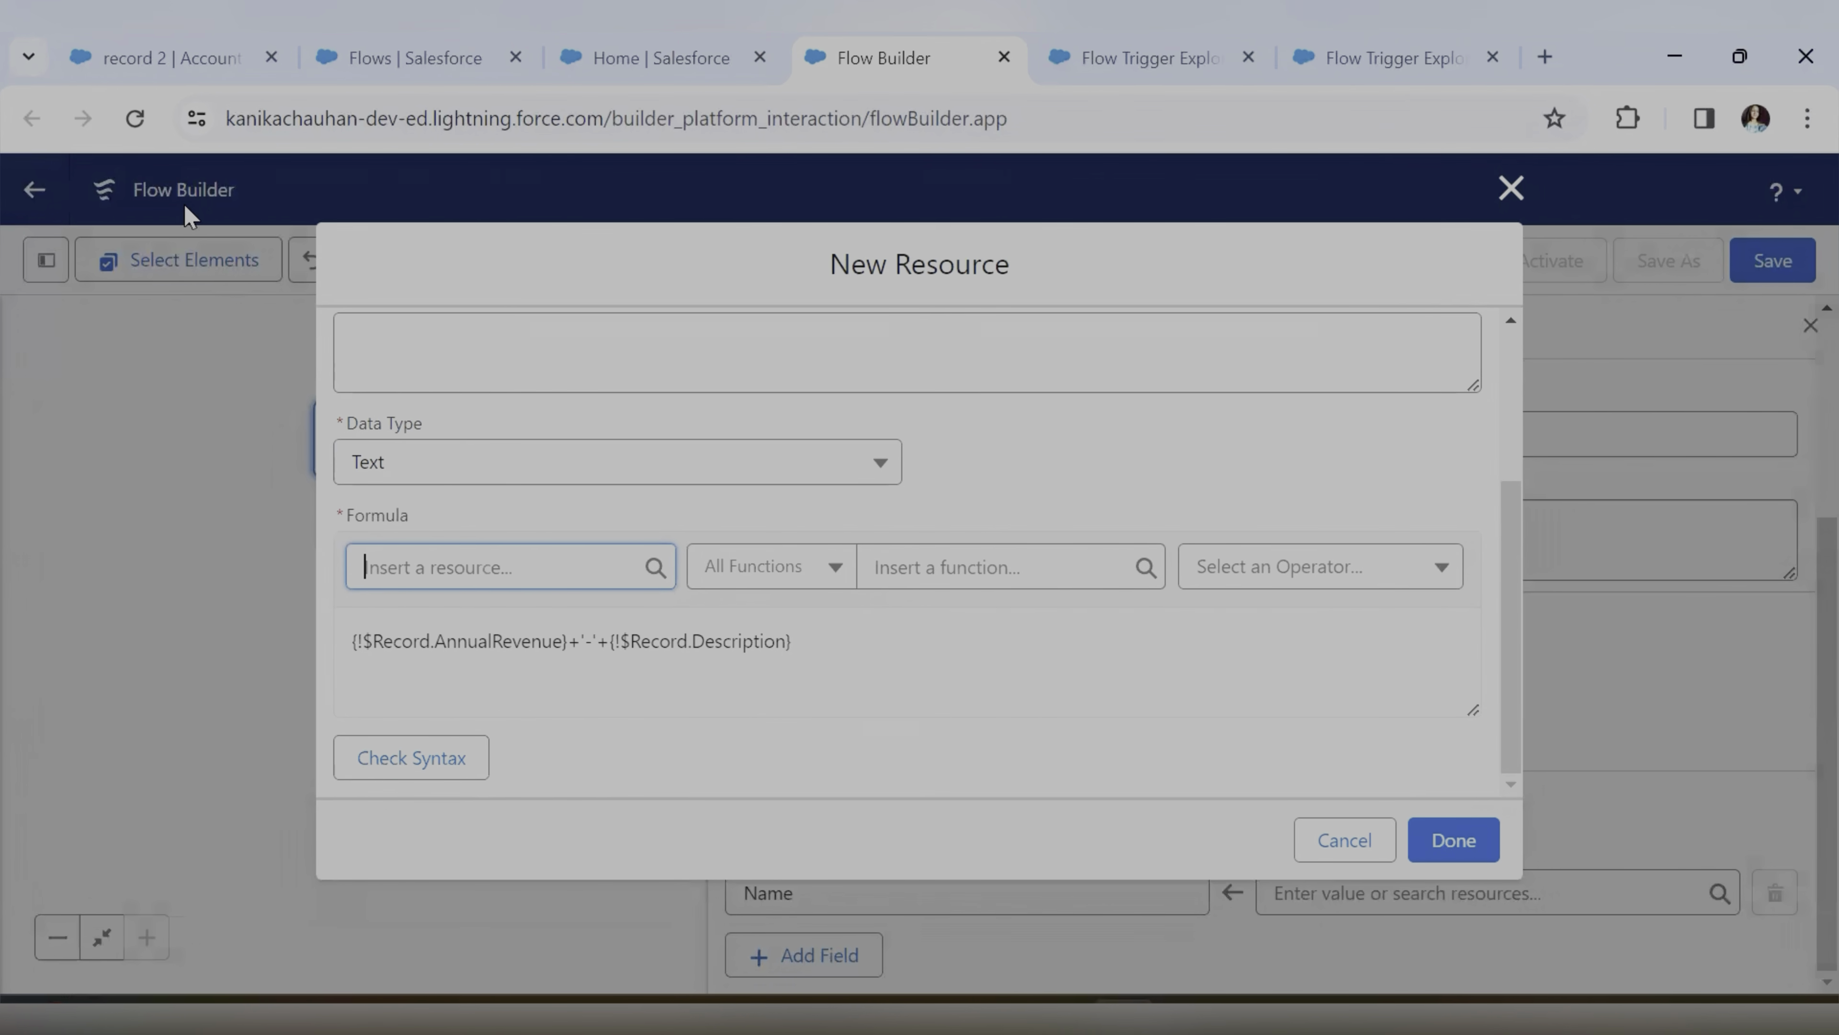
Check the Annual Revenue field on the record 2 account page and return to the formula resource
key("ctrl+1")
scroll(214, 616, "up", 5)
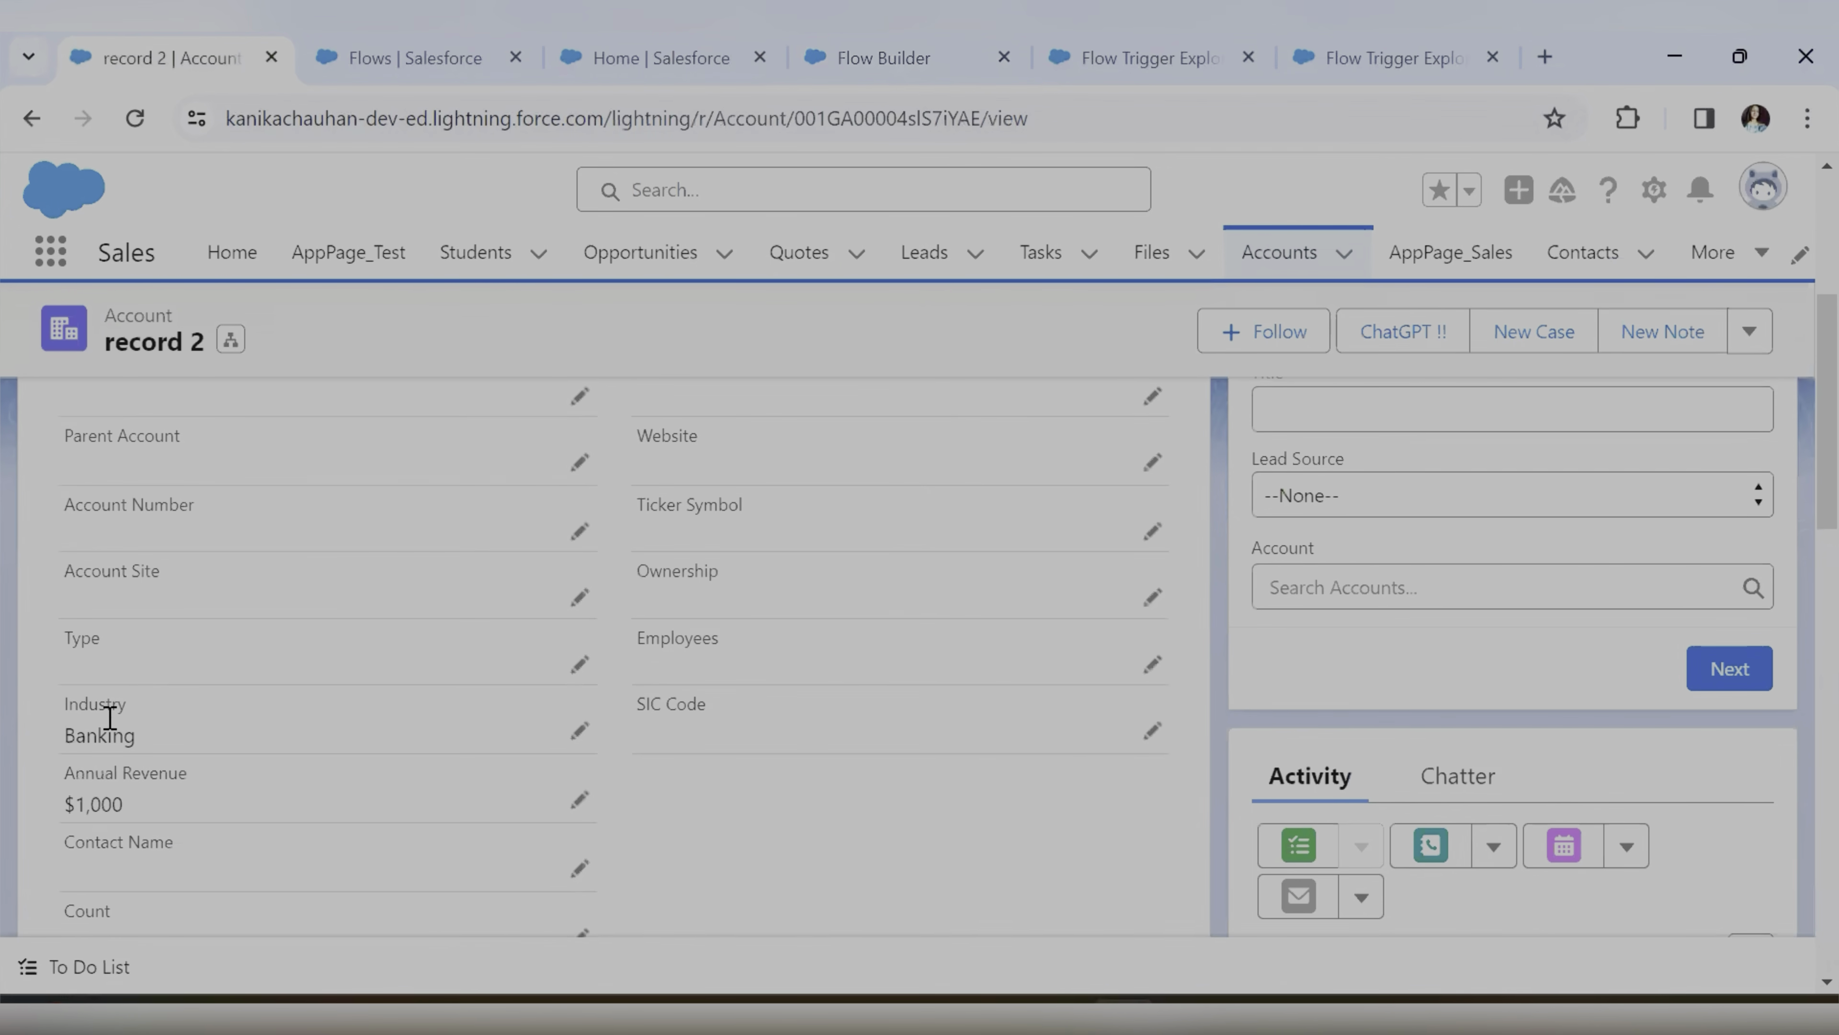
scroll(110, 717, "down", 2)
left_click_drag(65, 652, 233, 661)
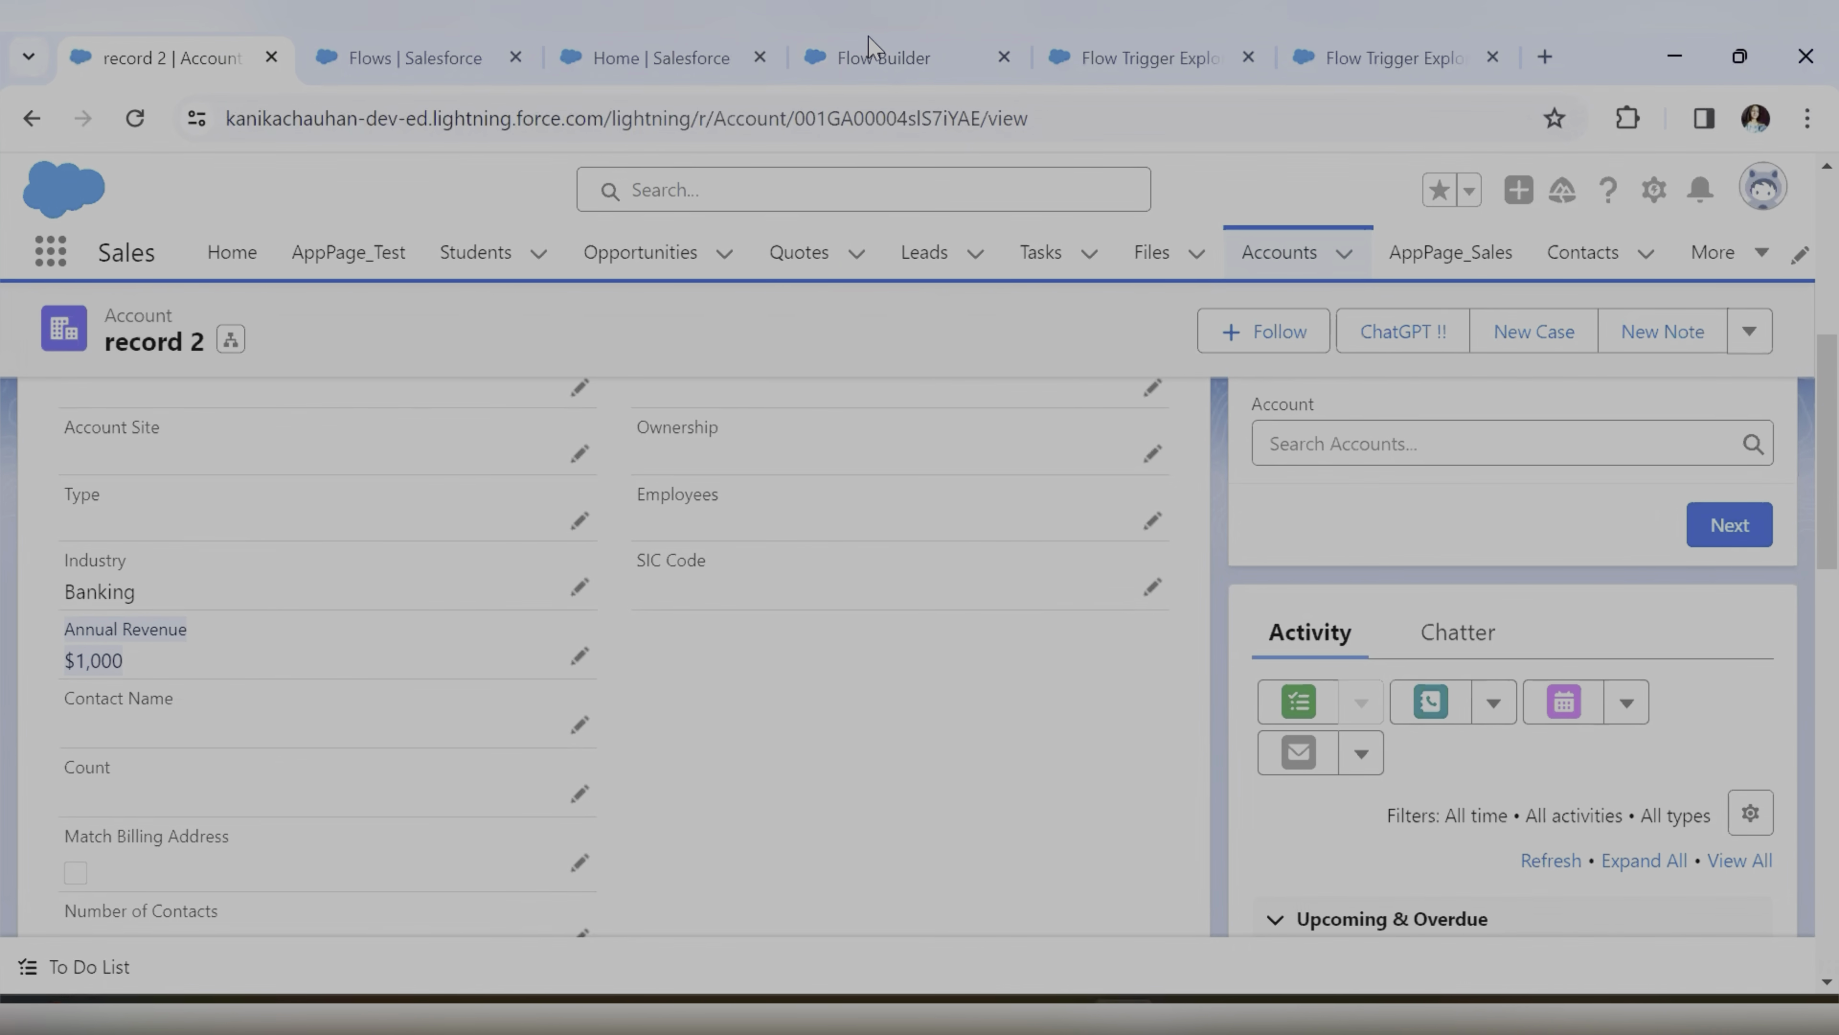
key("ctrl+4")
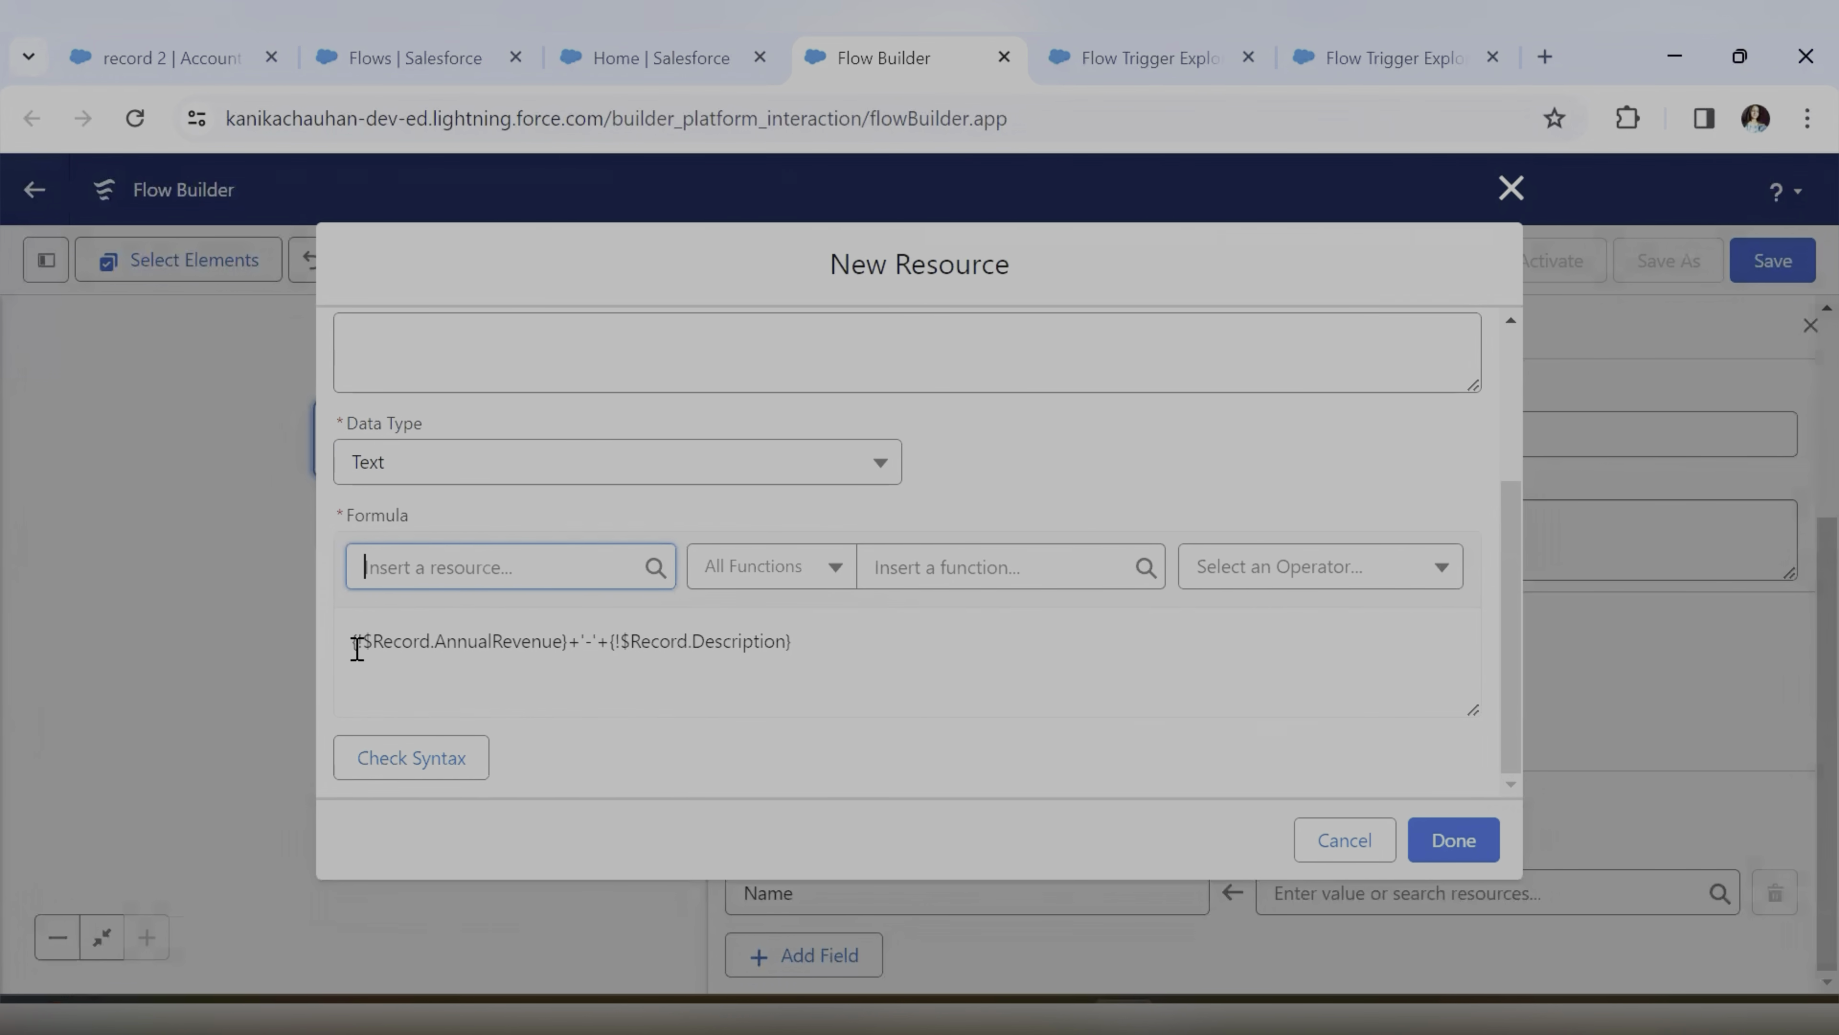
Review the AnnualRevenue and Description references in the formula and browse the list of available functions
left_click_drag(354, 641, 827, 640)
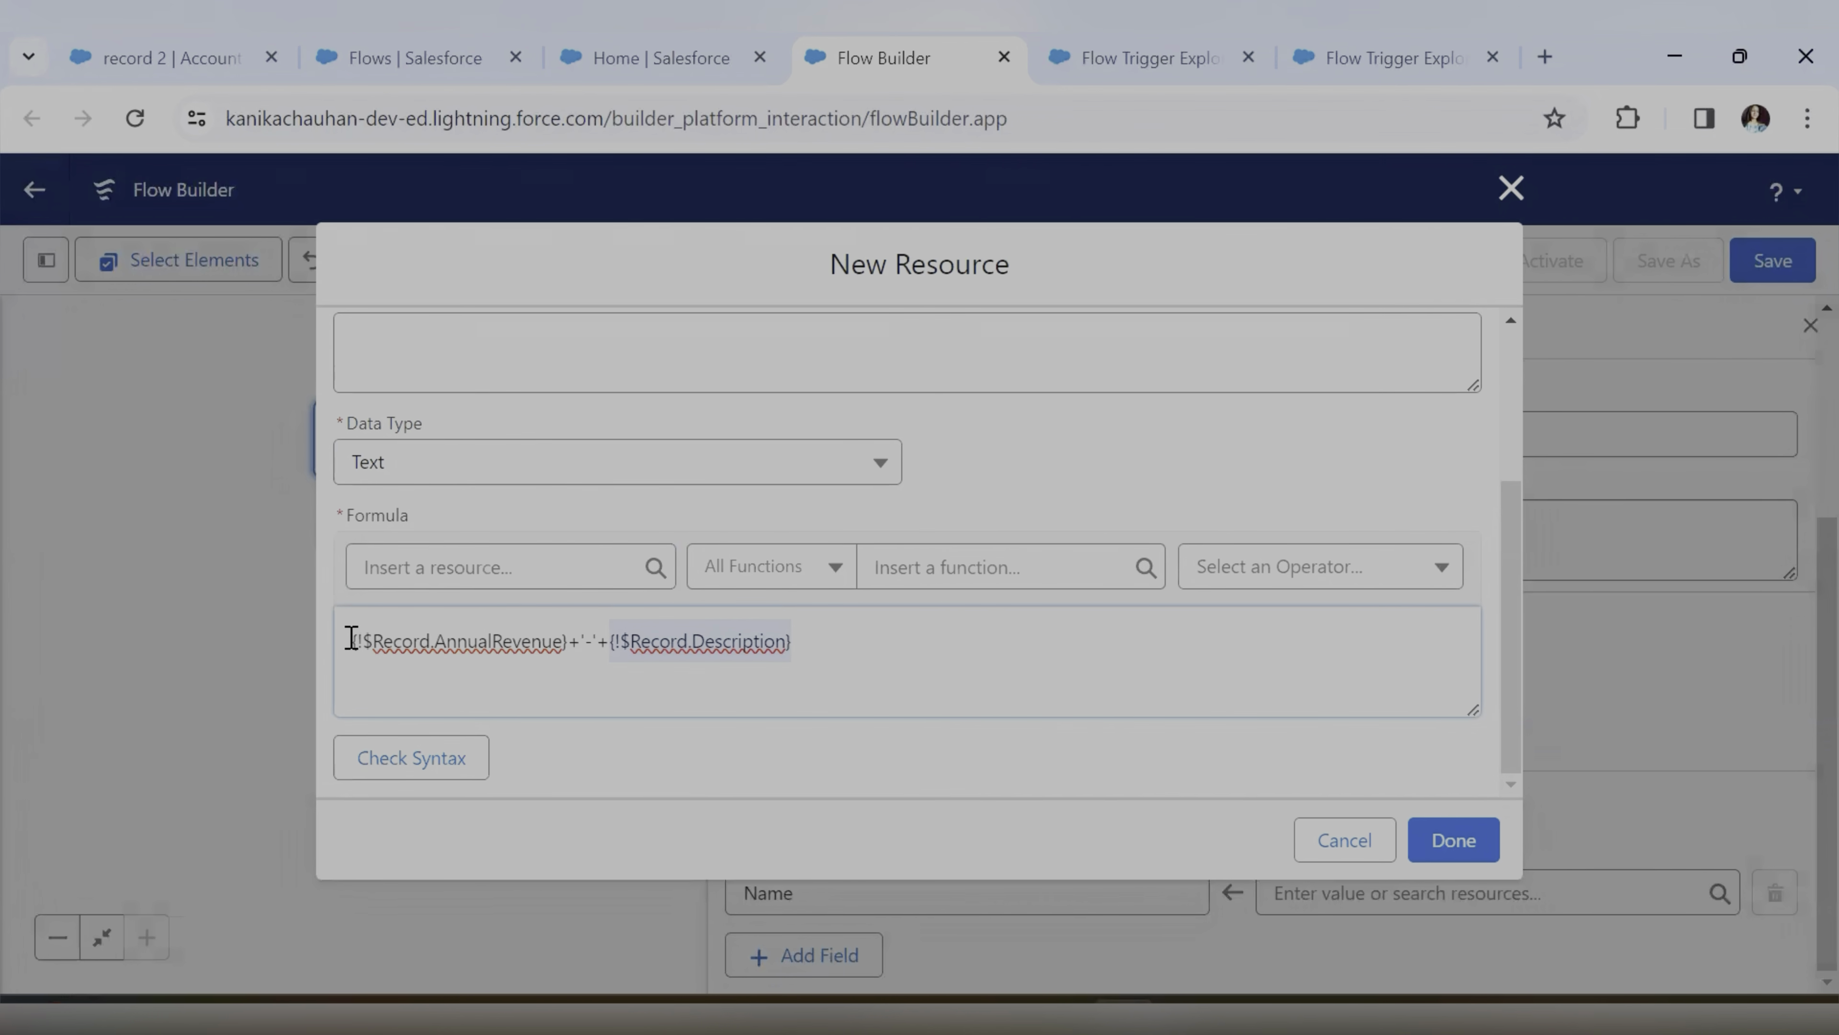
left_click_drag(348, 640, 553, 635)
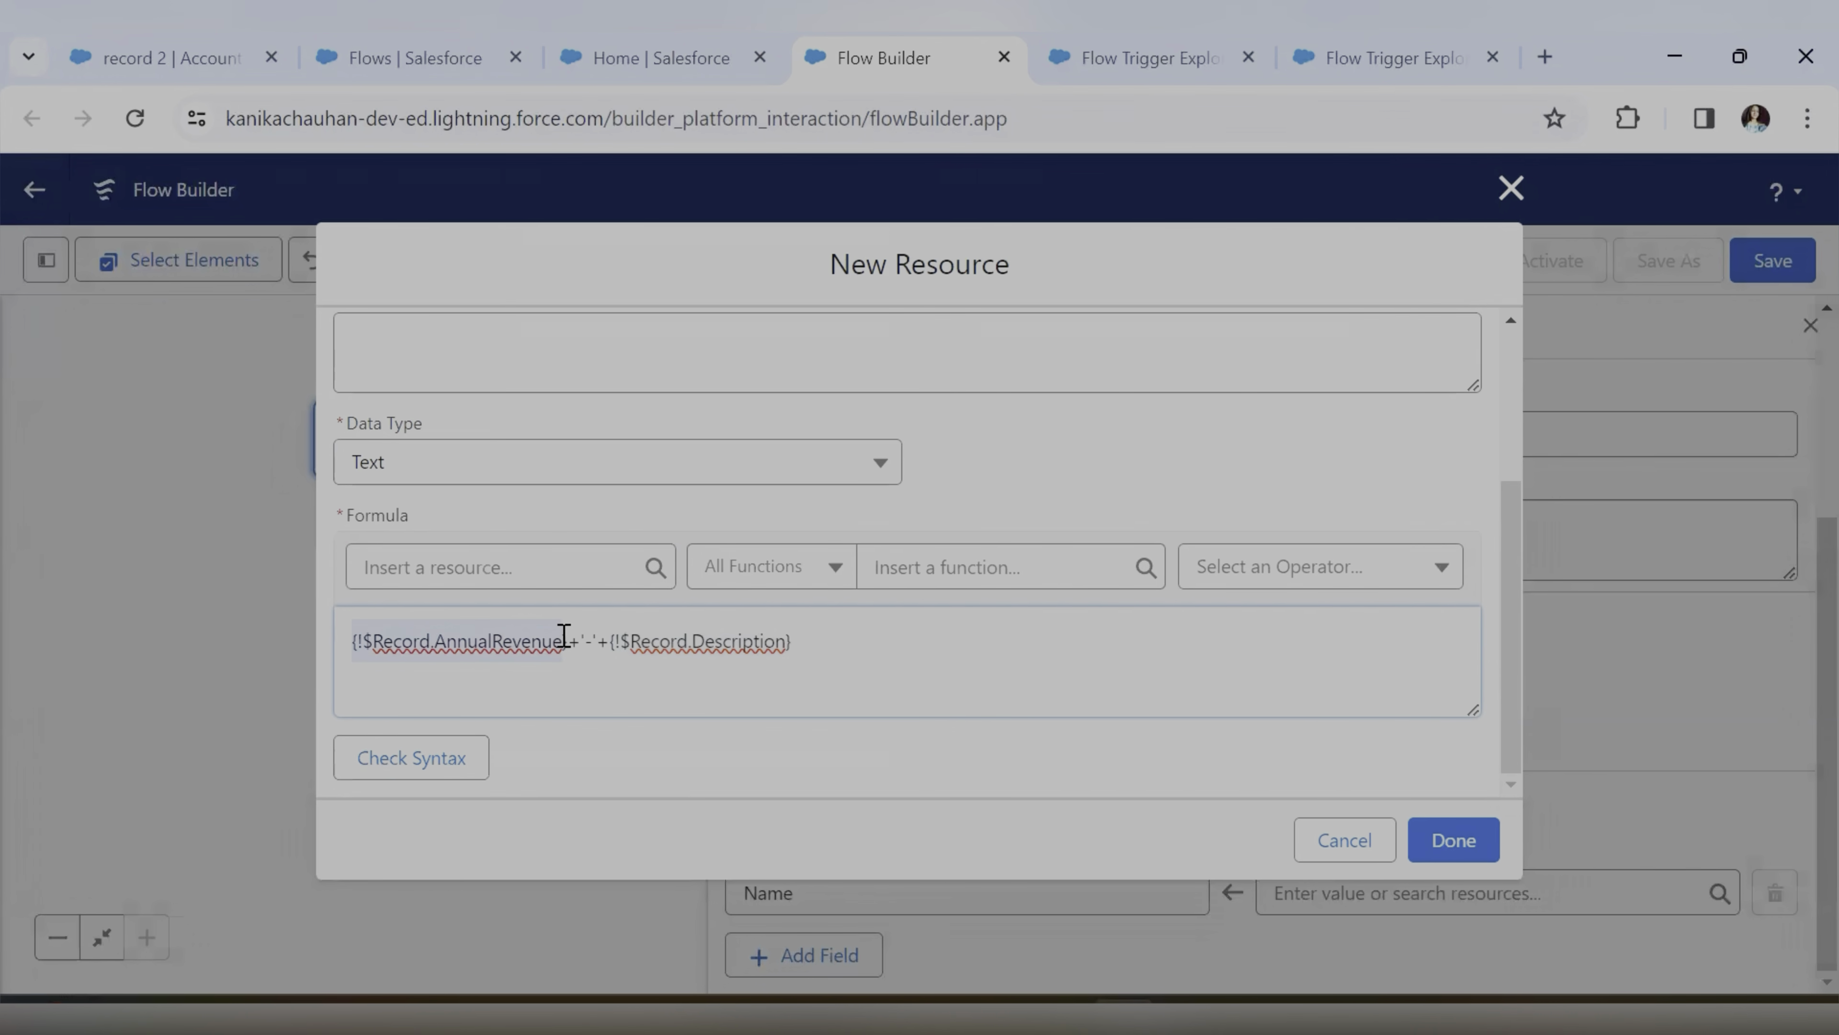
left_click(565, 641)
left_click_drag(571, 640, 355, 647)
left_click(951, 567)
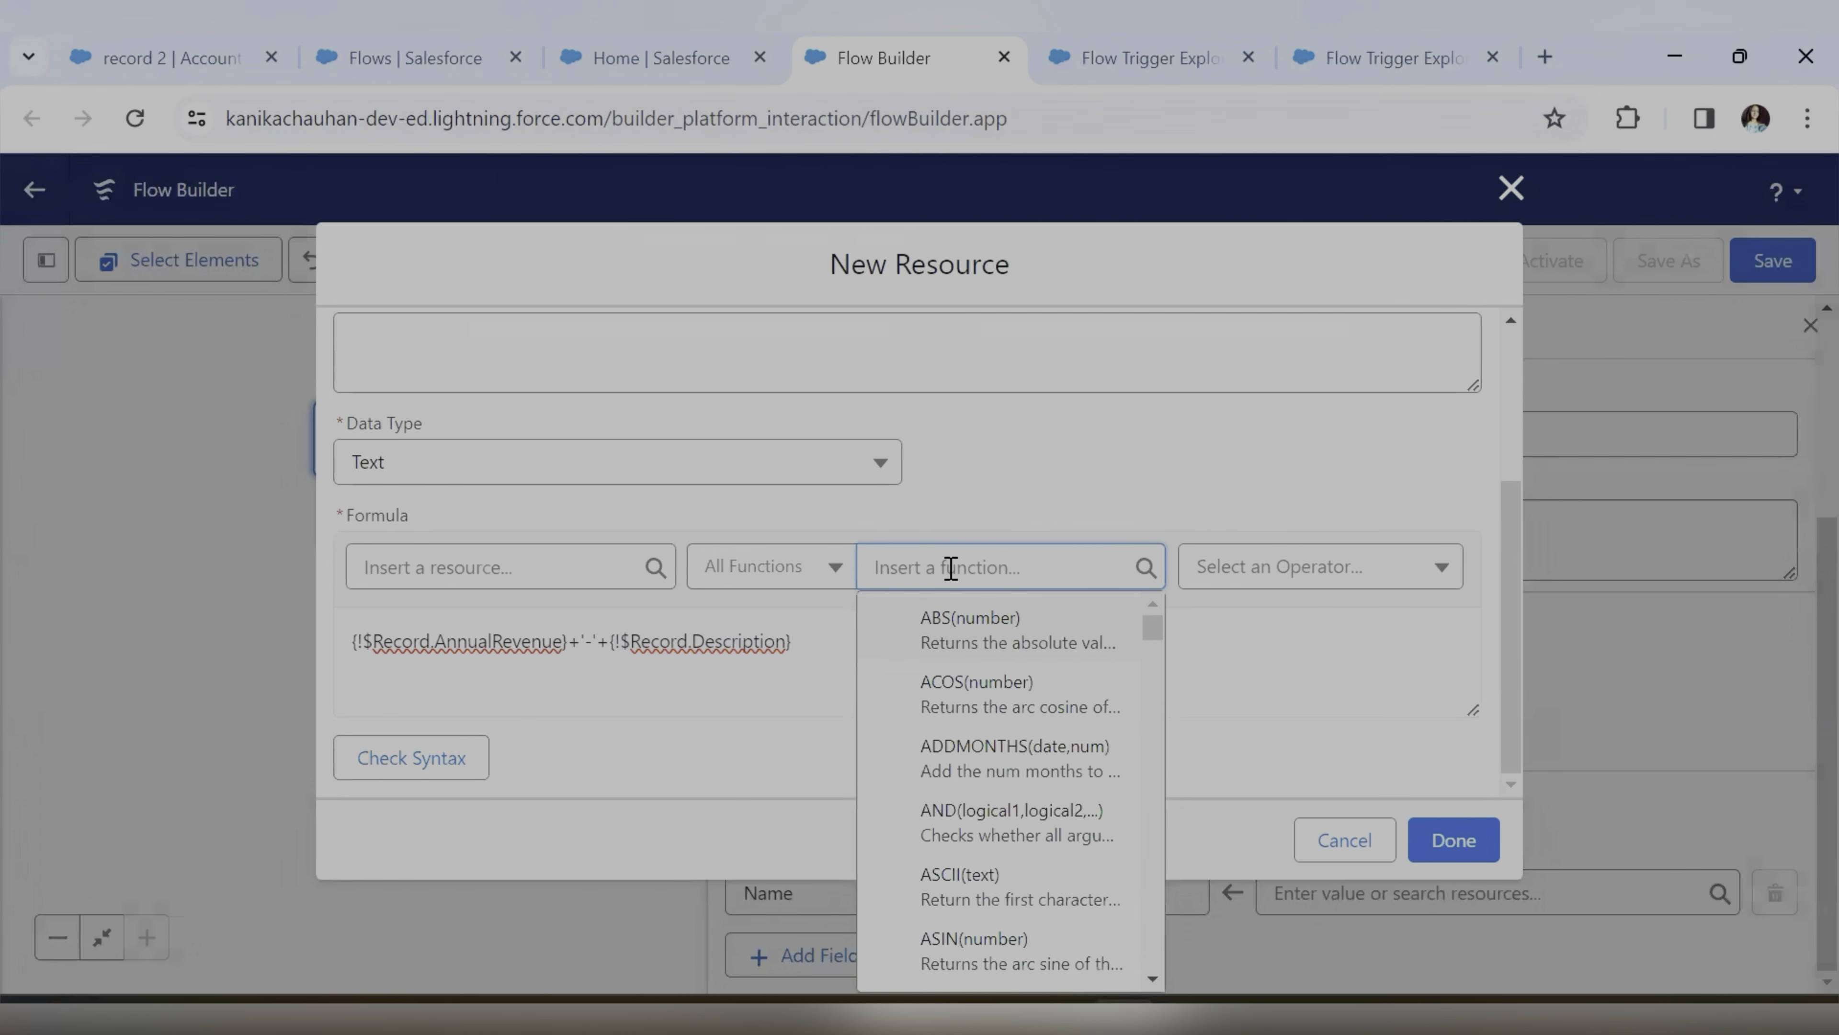
scroll(1051, 817, "down", 5)
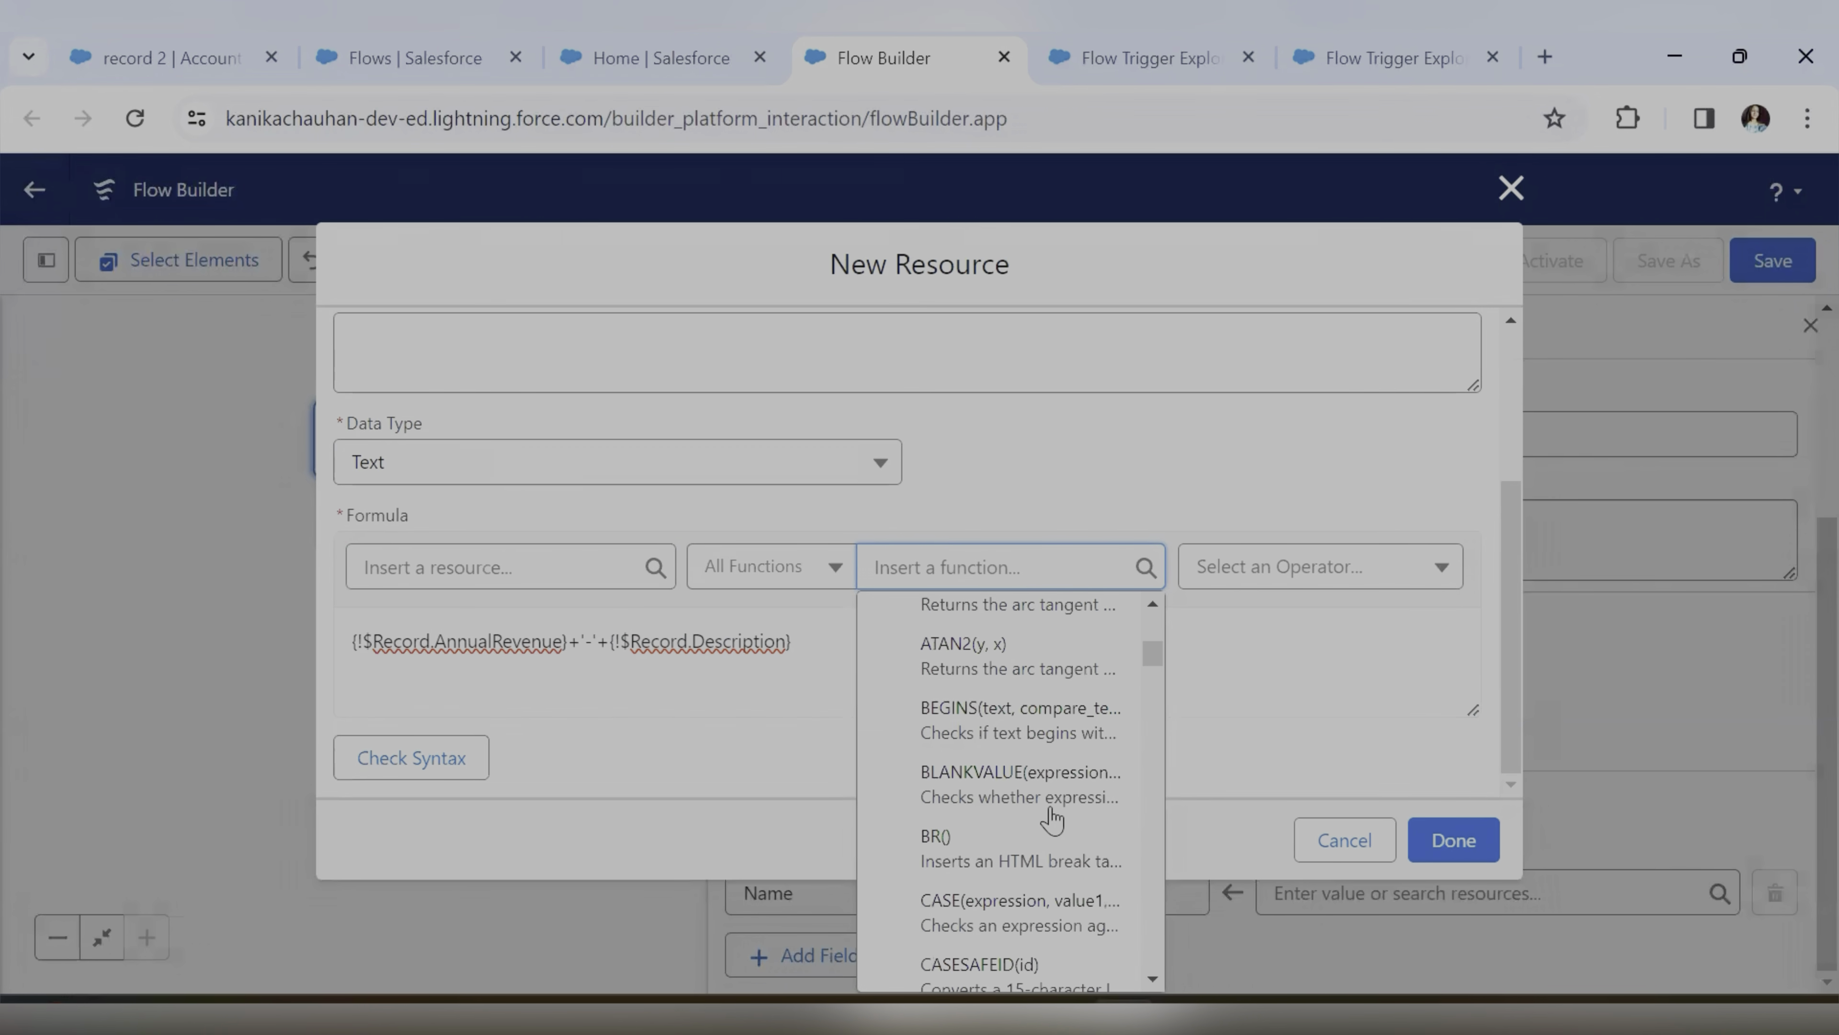
scroll(1051, 817, "down", 3)
Replace the {!$Record.AnnualRevenue} reference in the formula with the TEXT(value) function
left_click(571, 648)
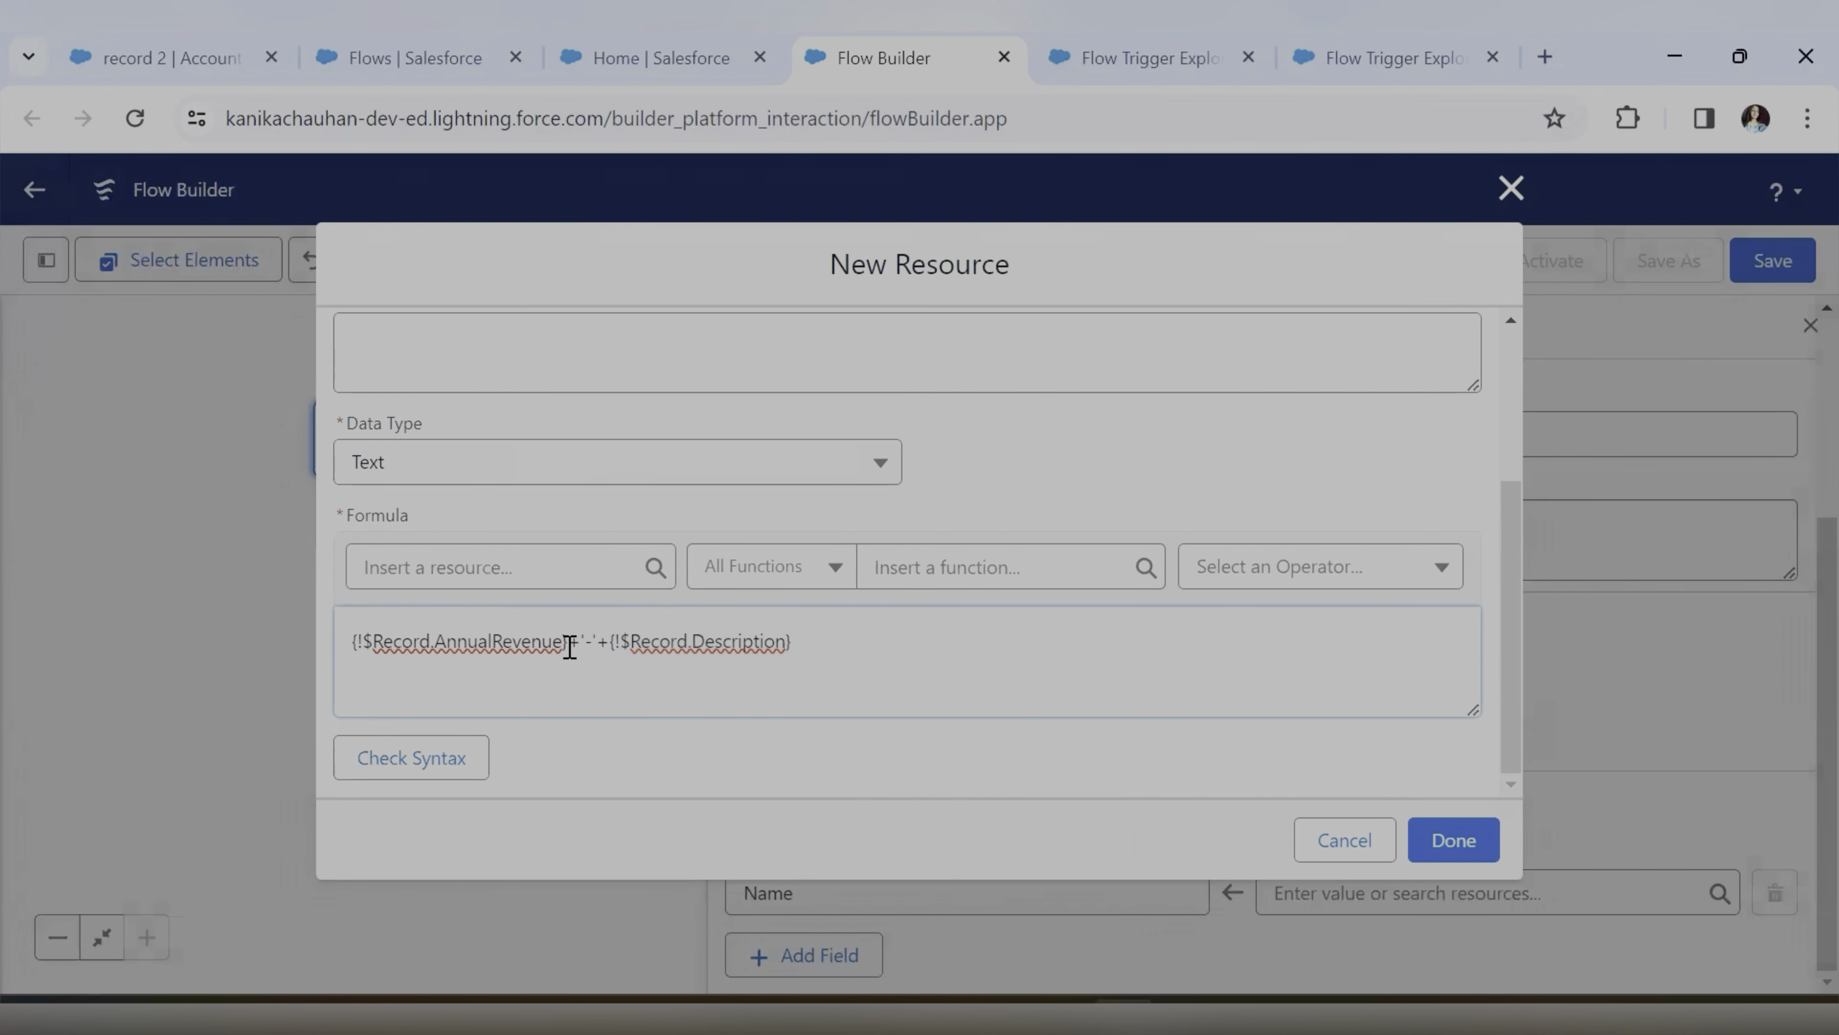
left_click_drag(571, 649, 349, 647)
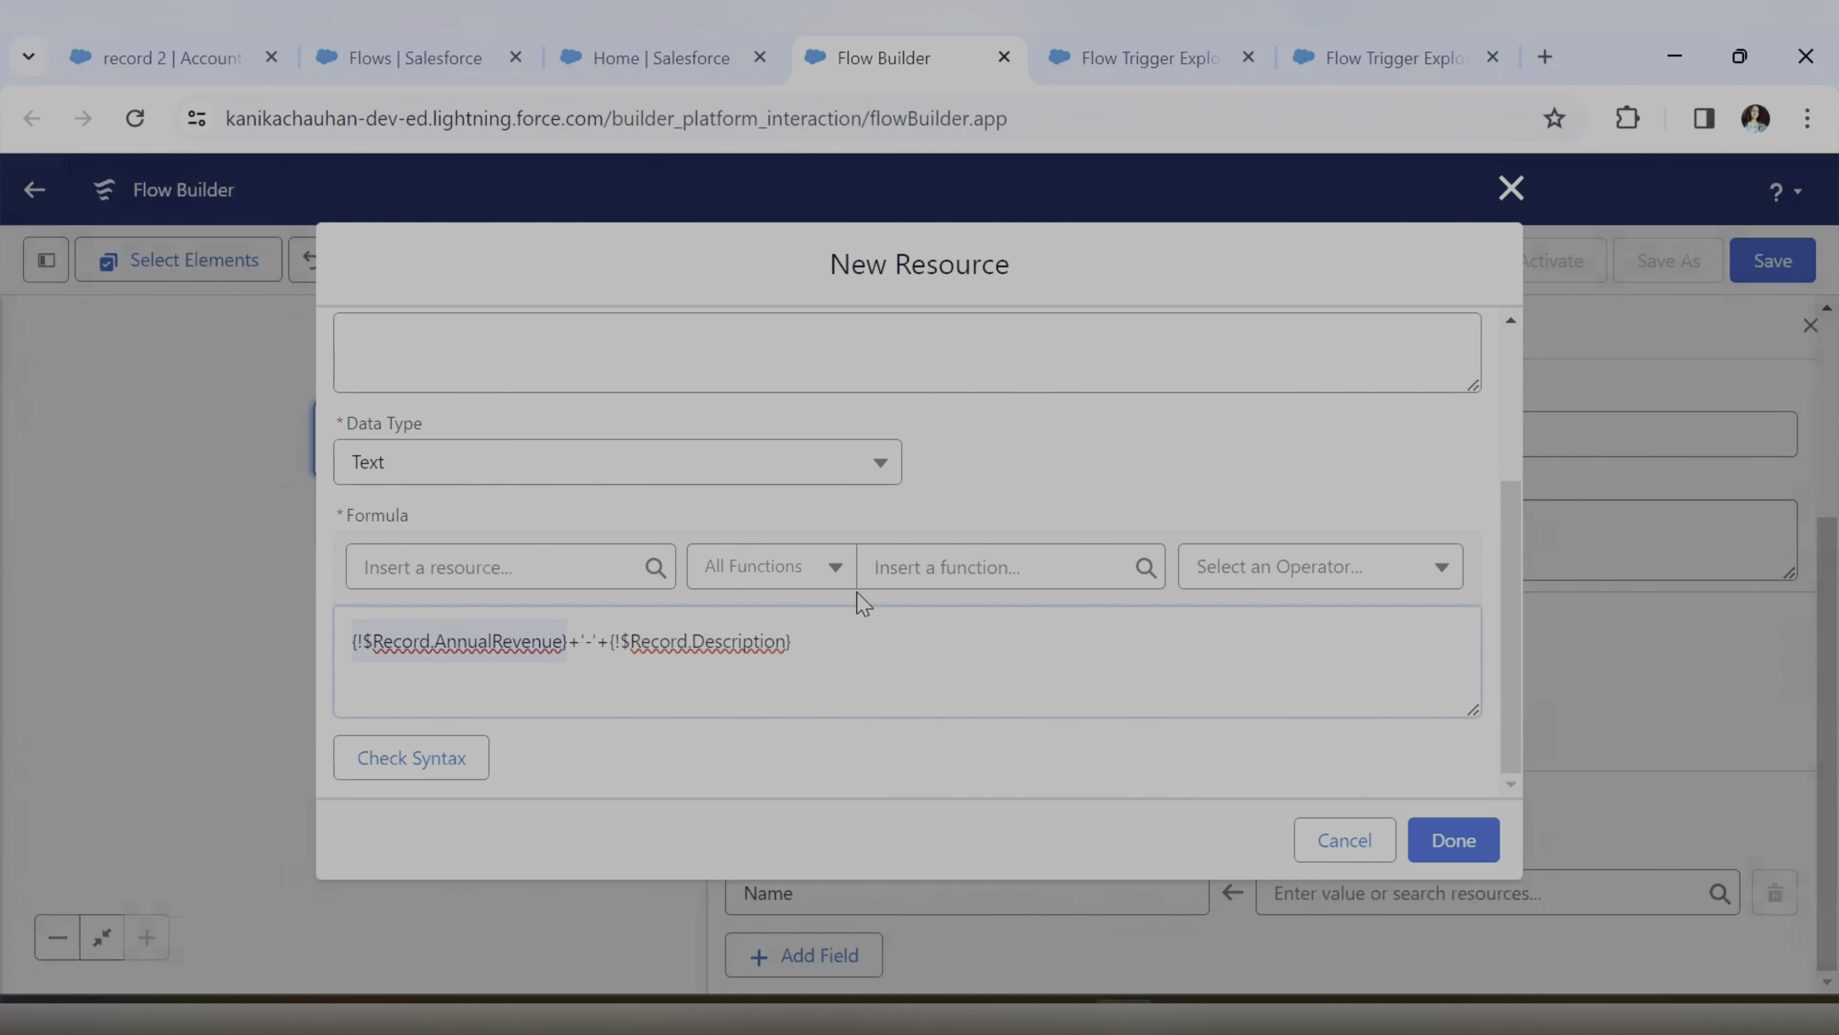
left_click(889, 578)
type("text")
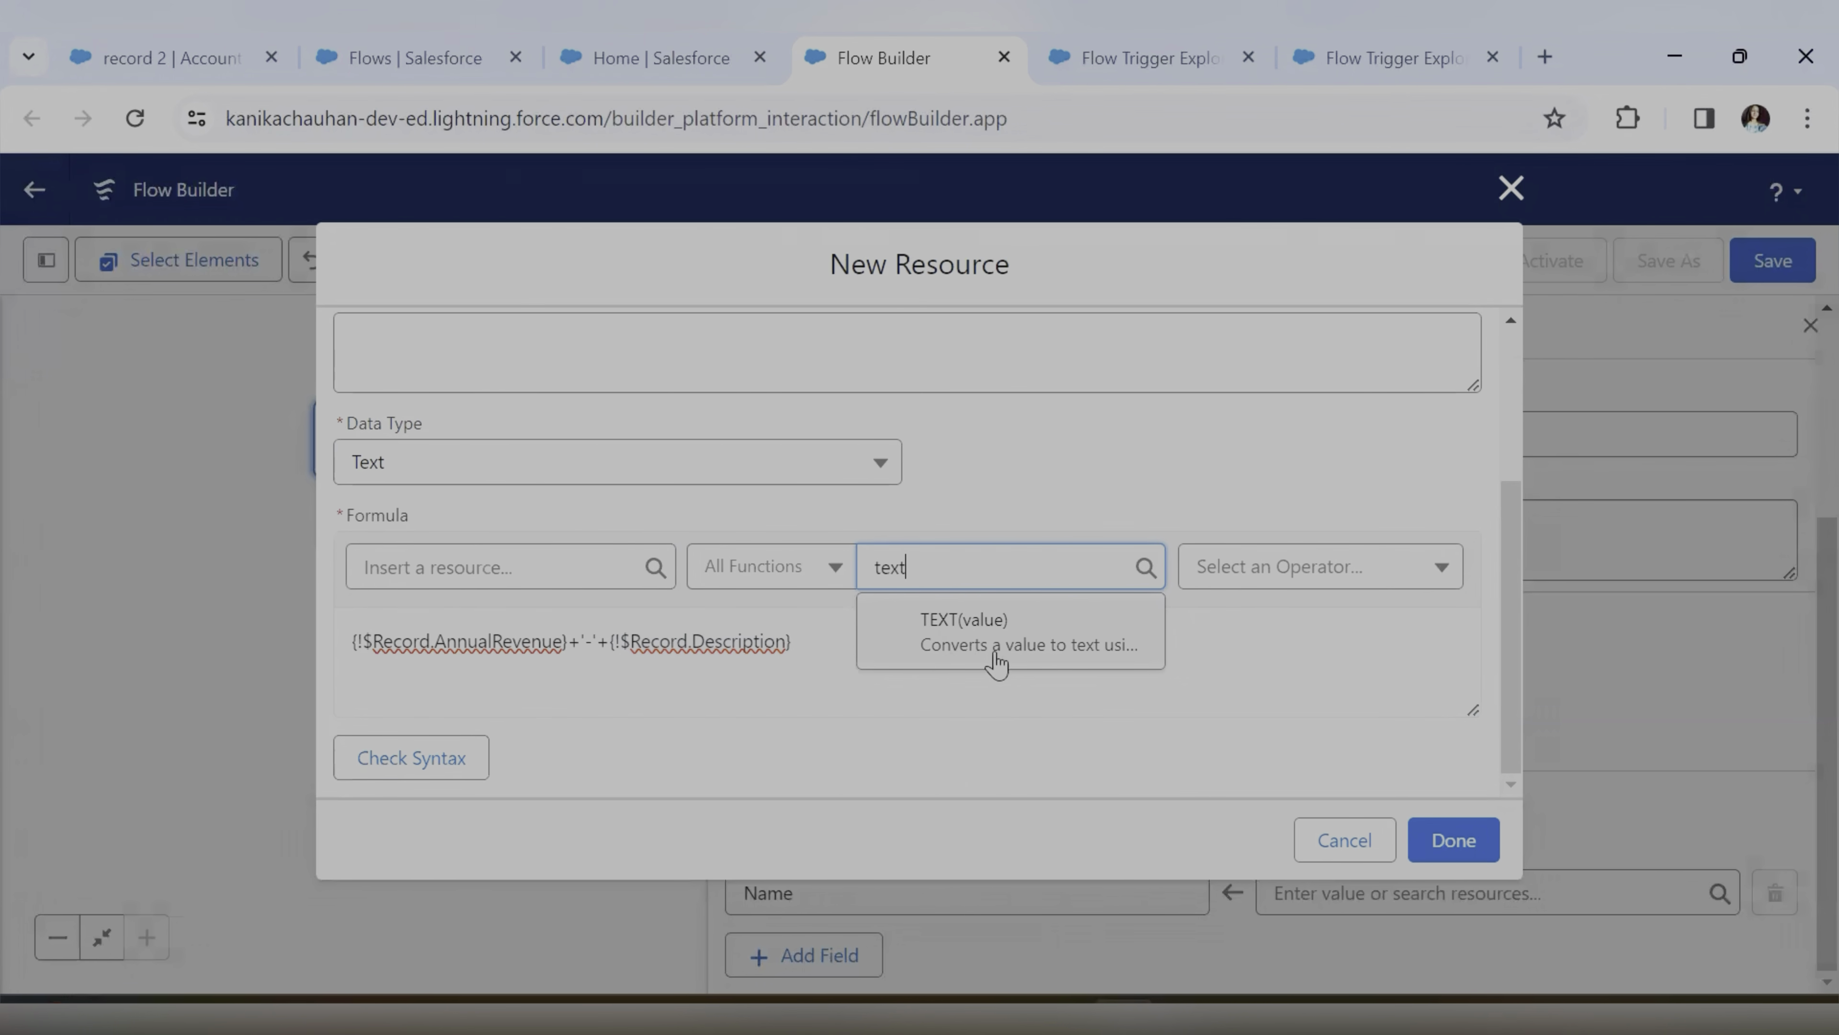
left_click(1045, 643)
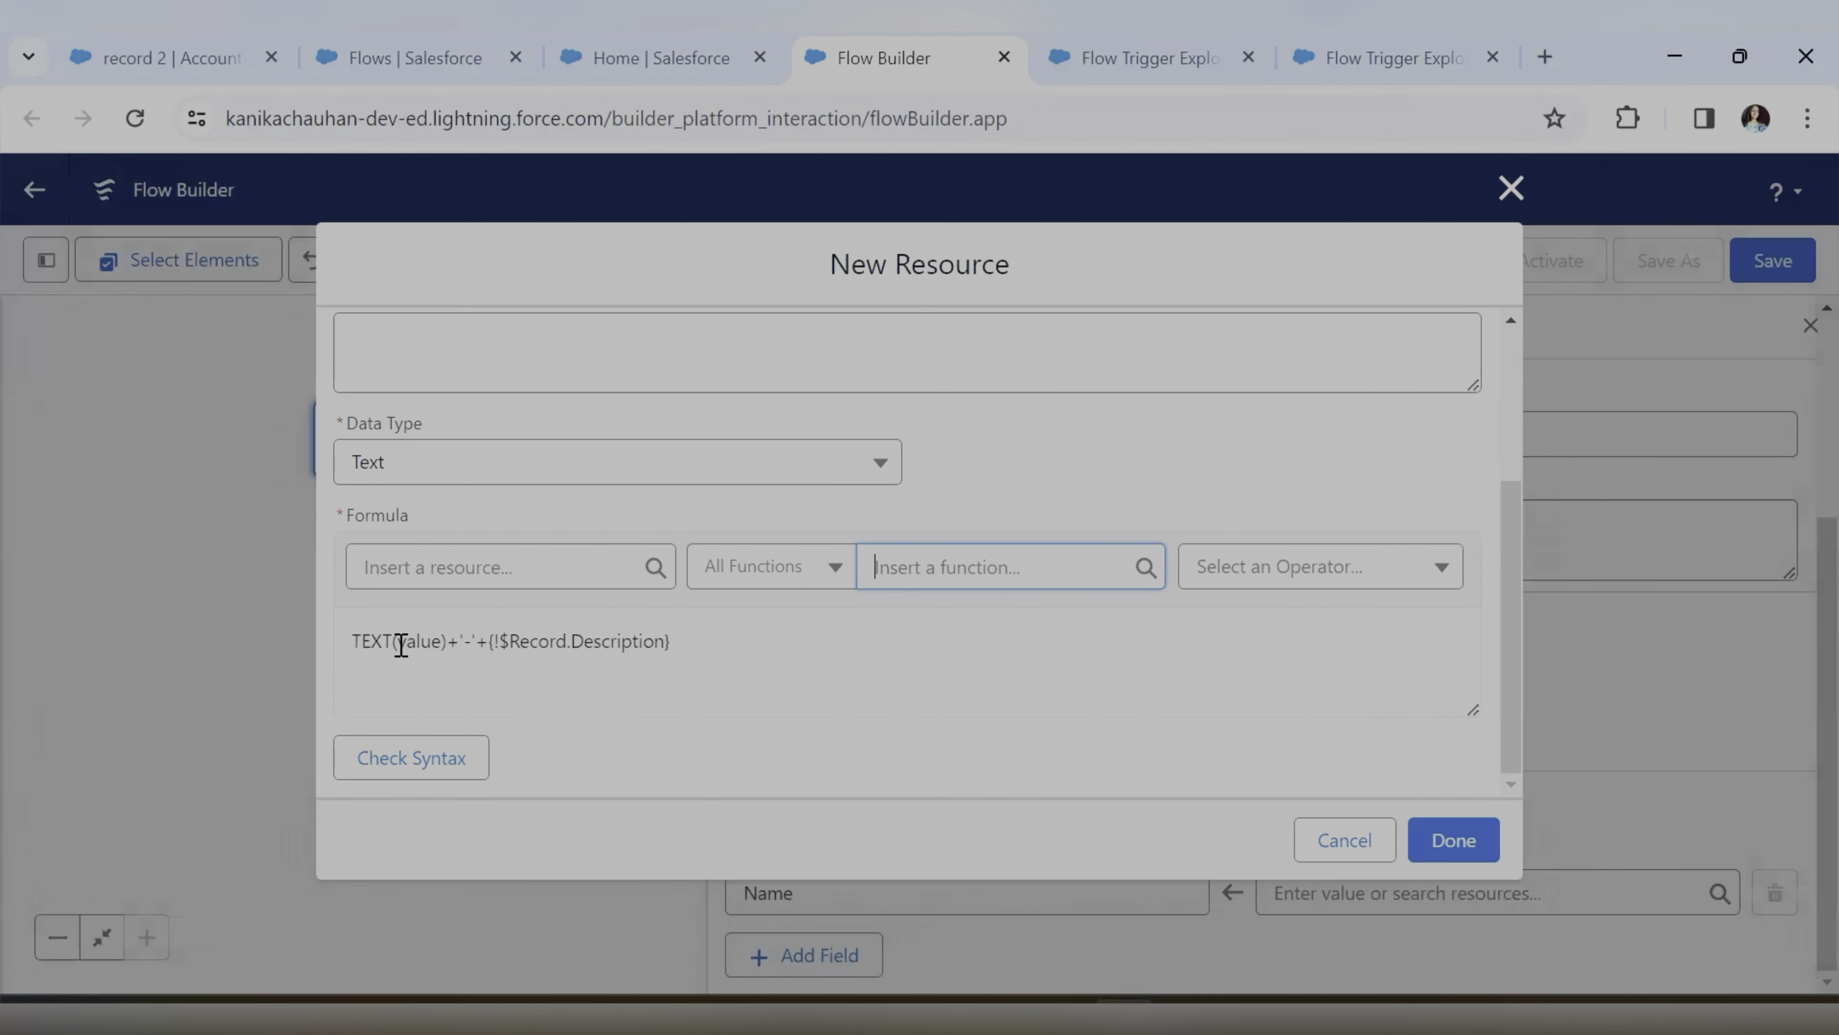
Replace the value placeholder inside TEXT() with the $Record AnnualRevenue field
left_click(419, 640)
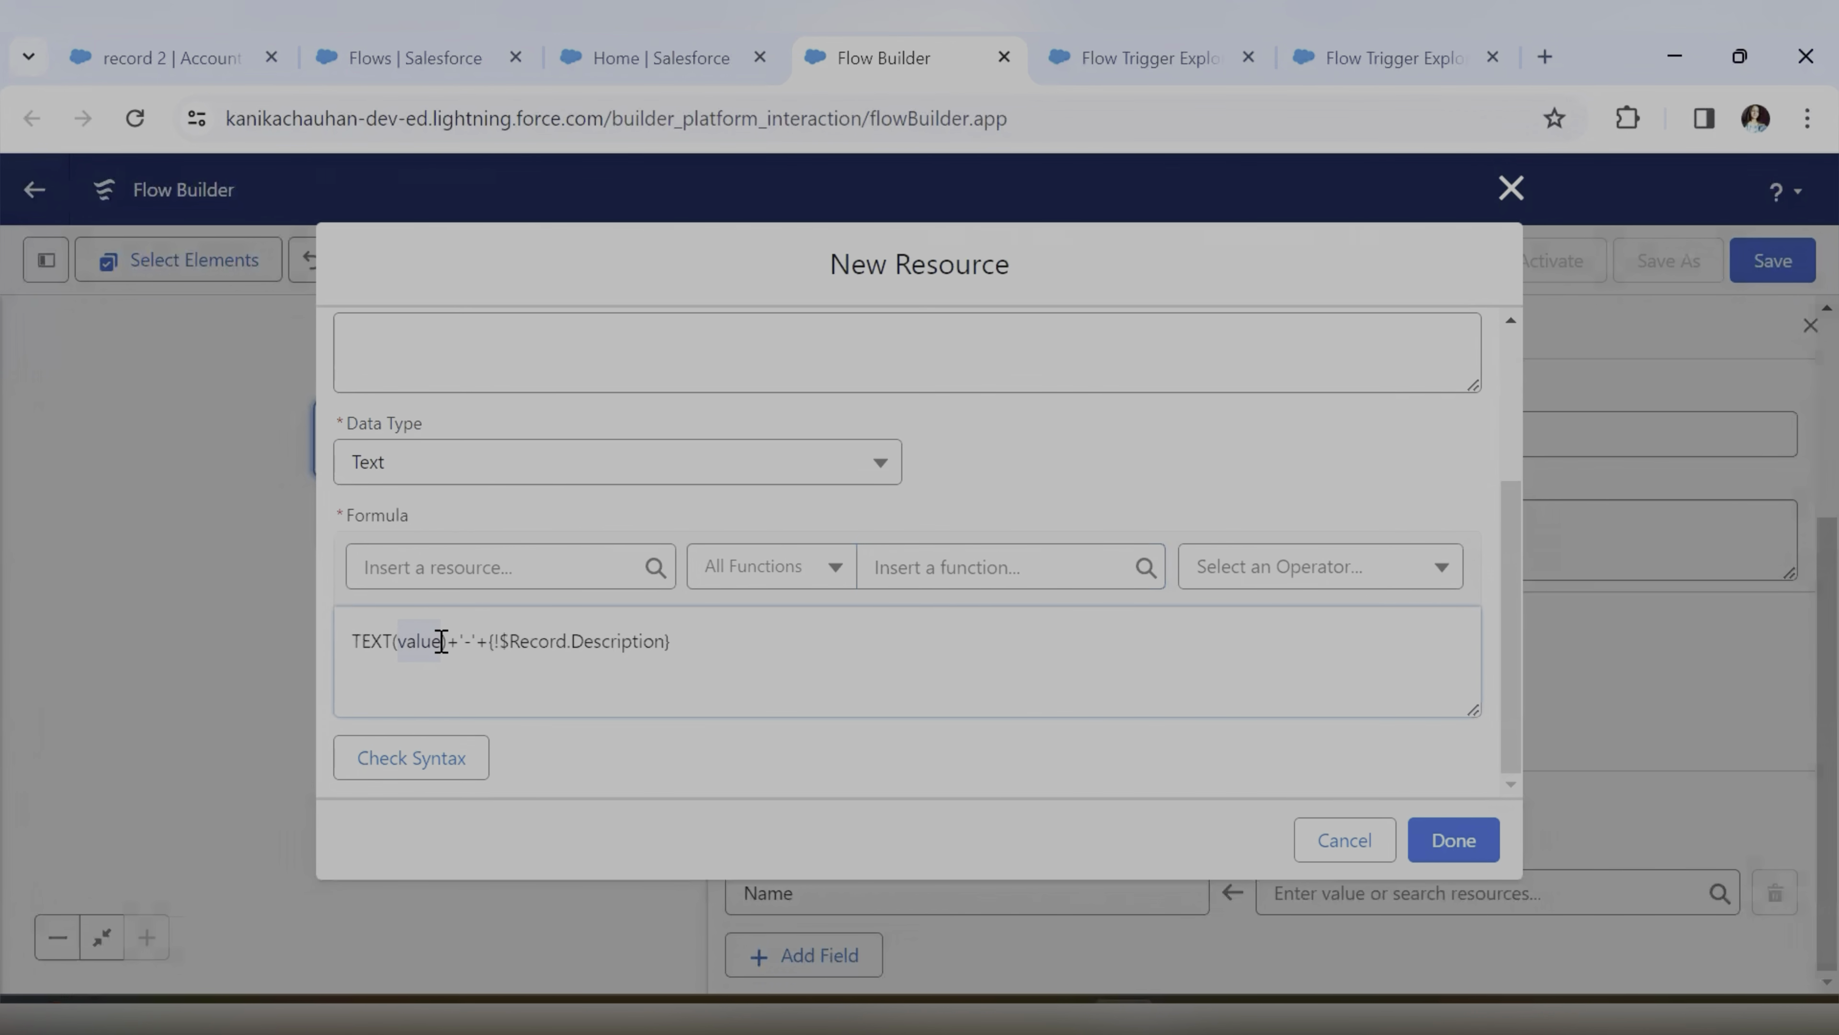
key("BackSpace")
left_click(464, 581)
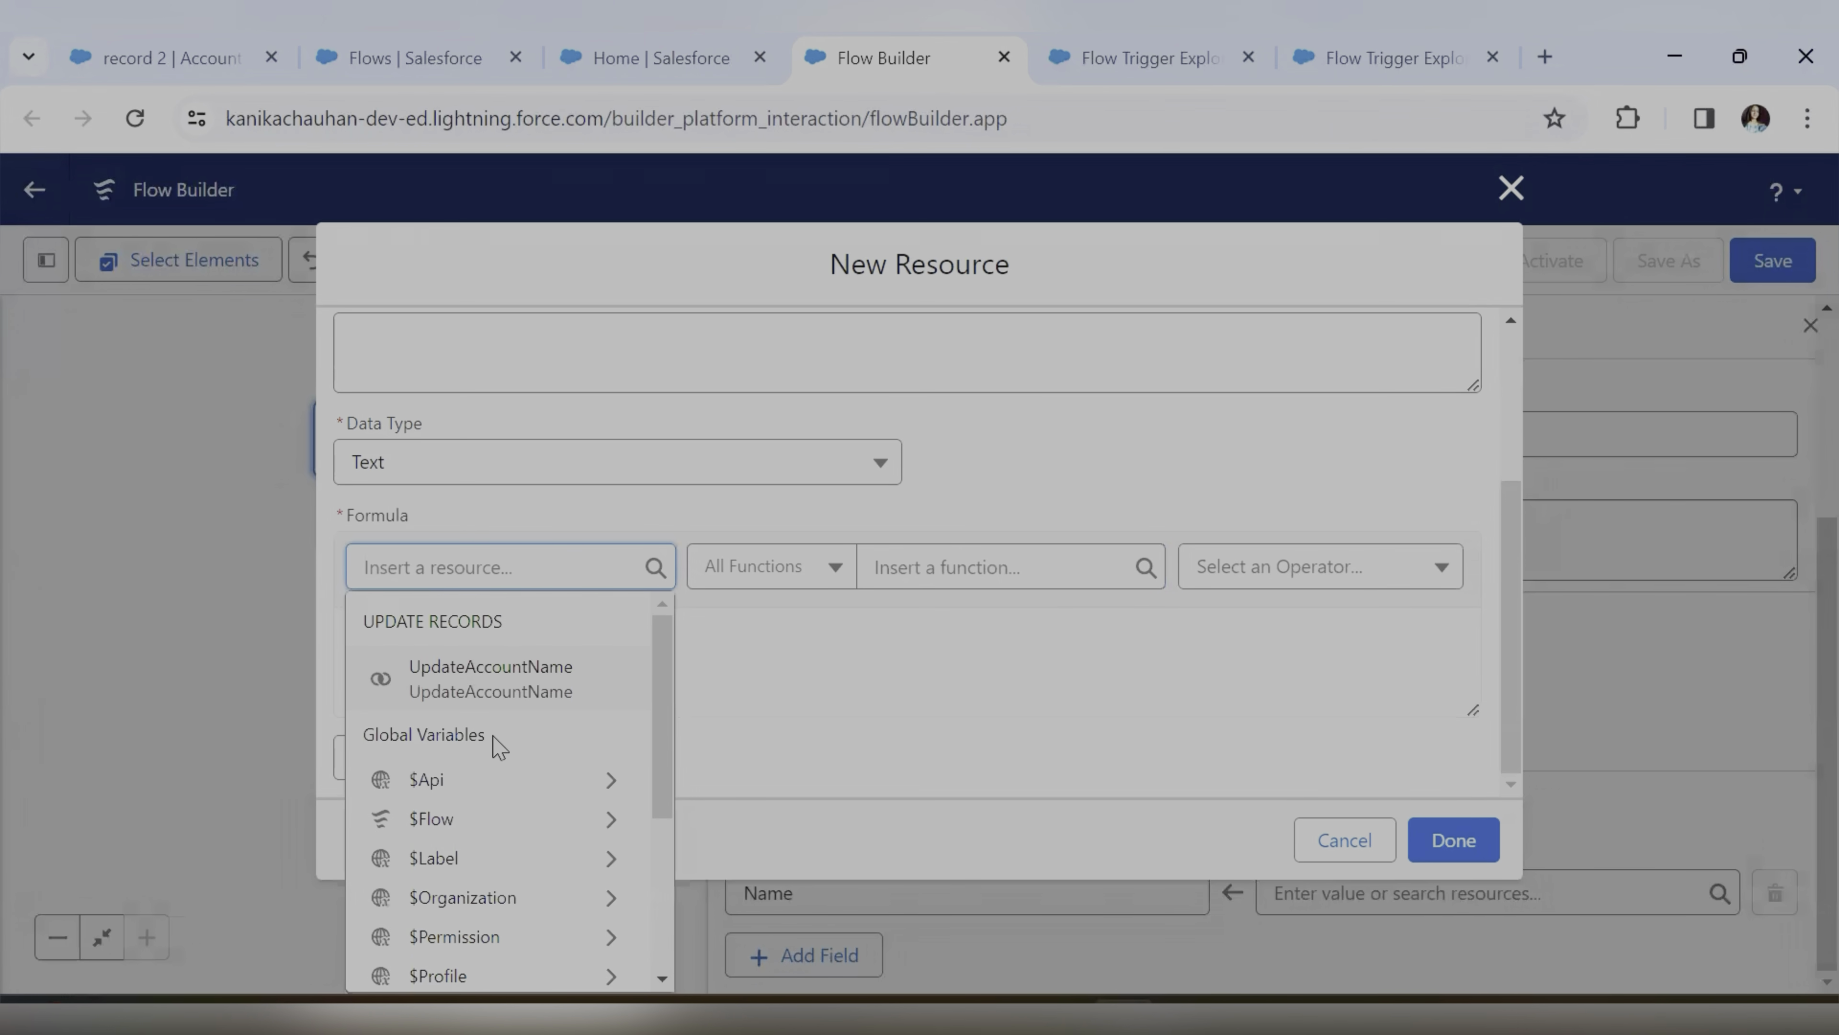
scroll(499, 797, "down", 3)
left_click(489, 897)
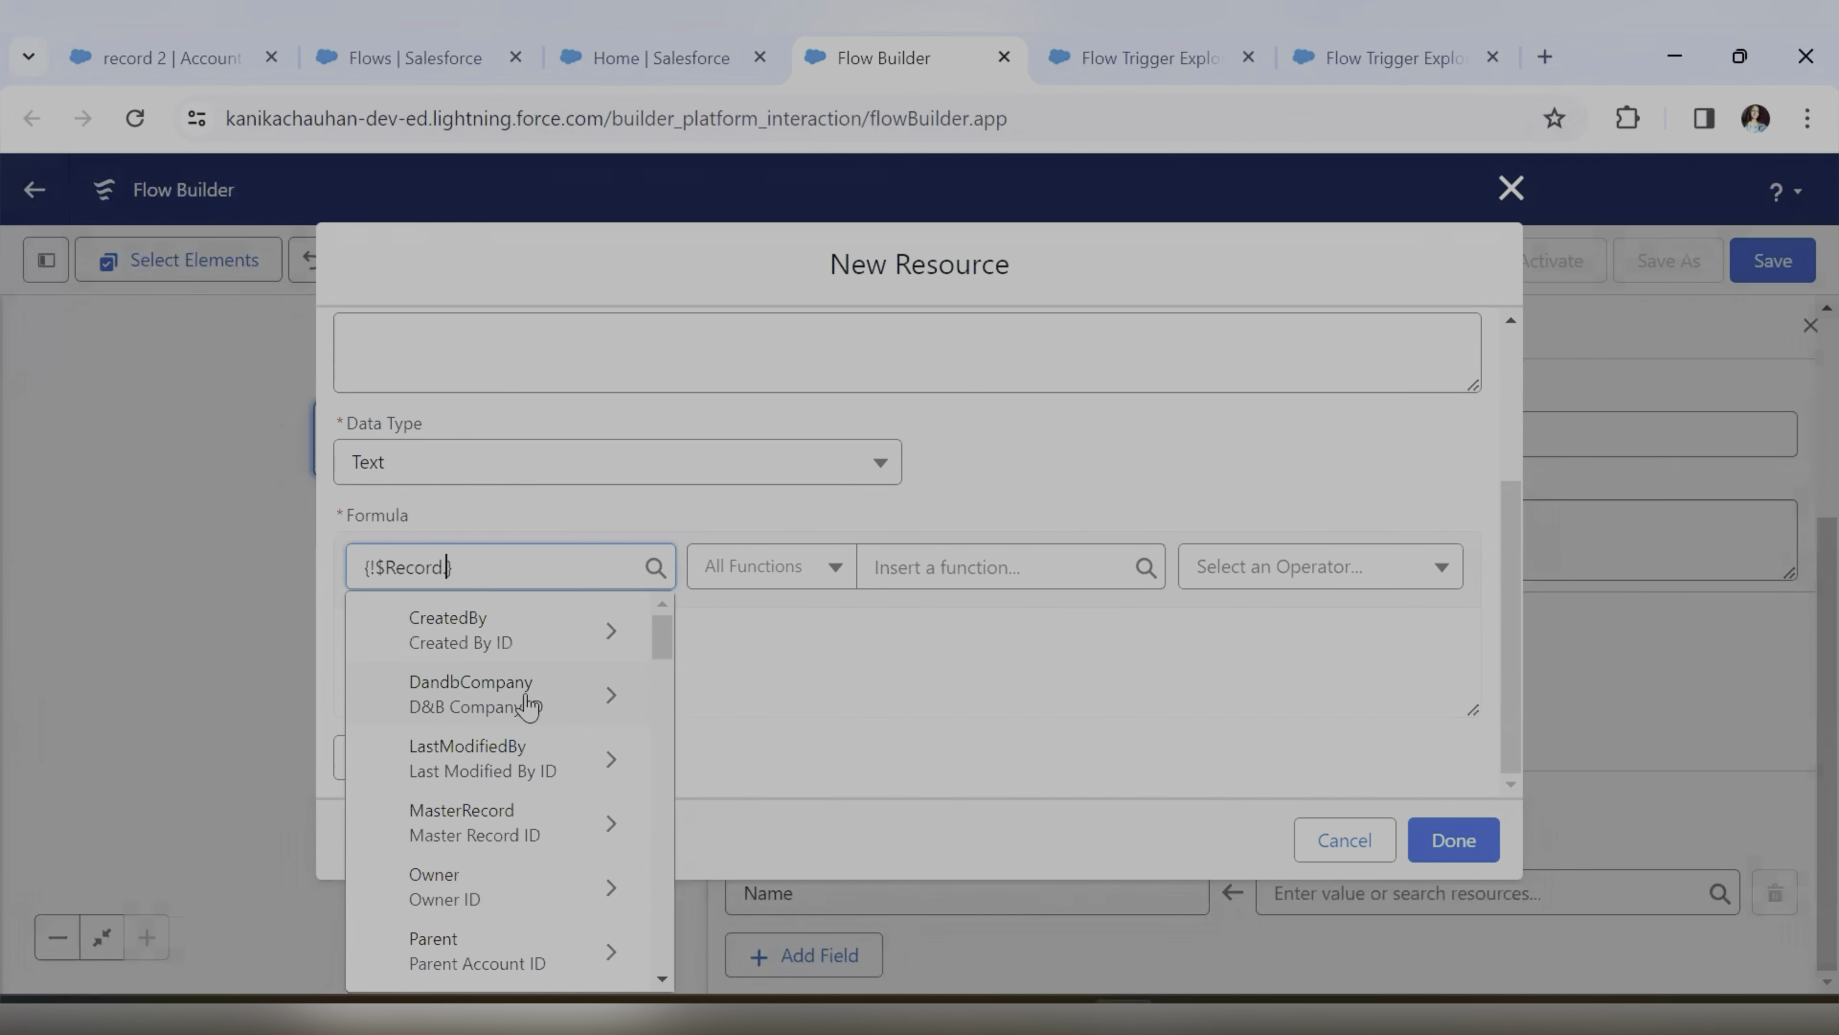
type("annu")
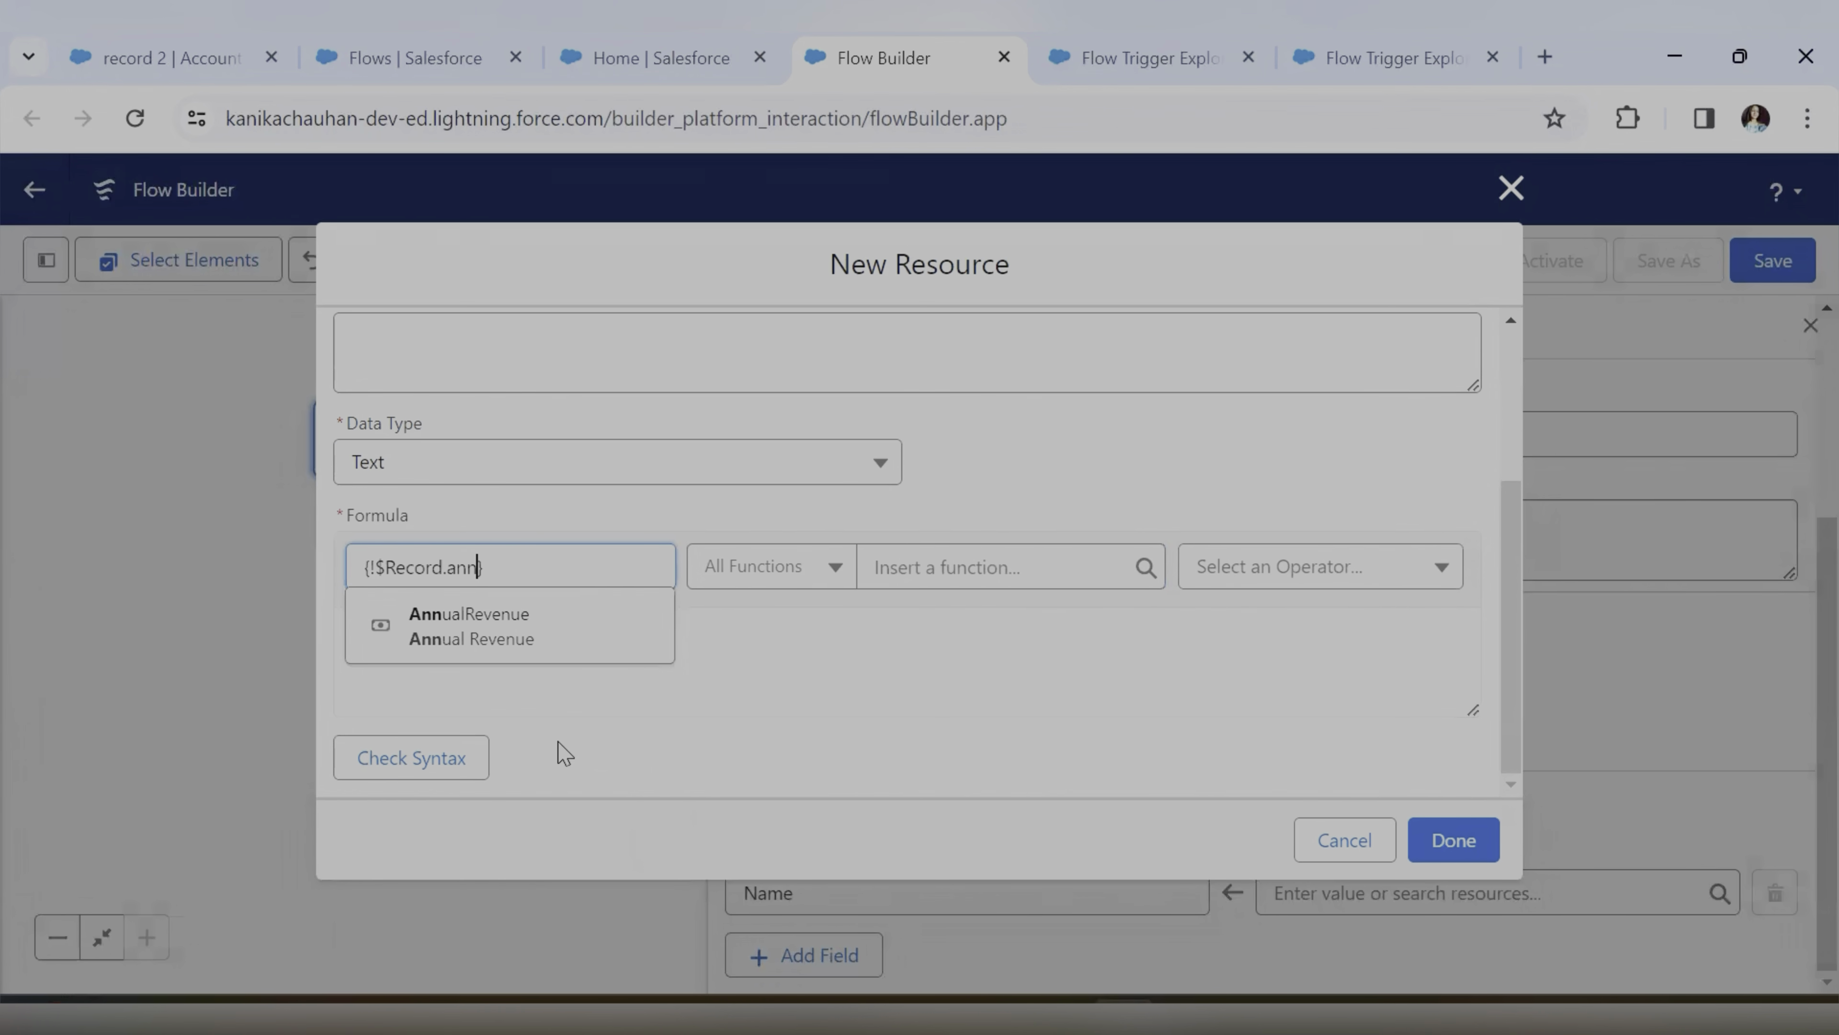
left_click(533, 630)
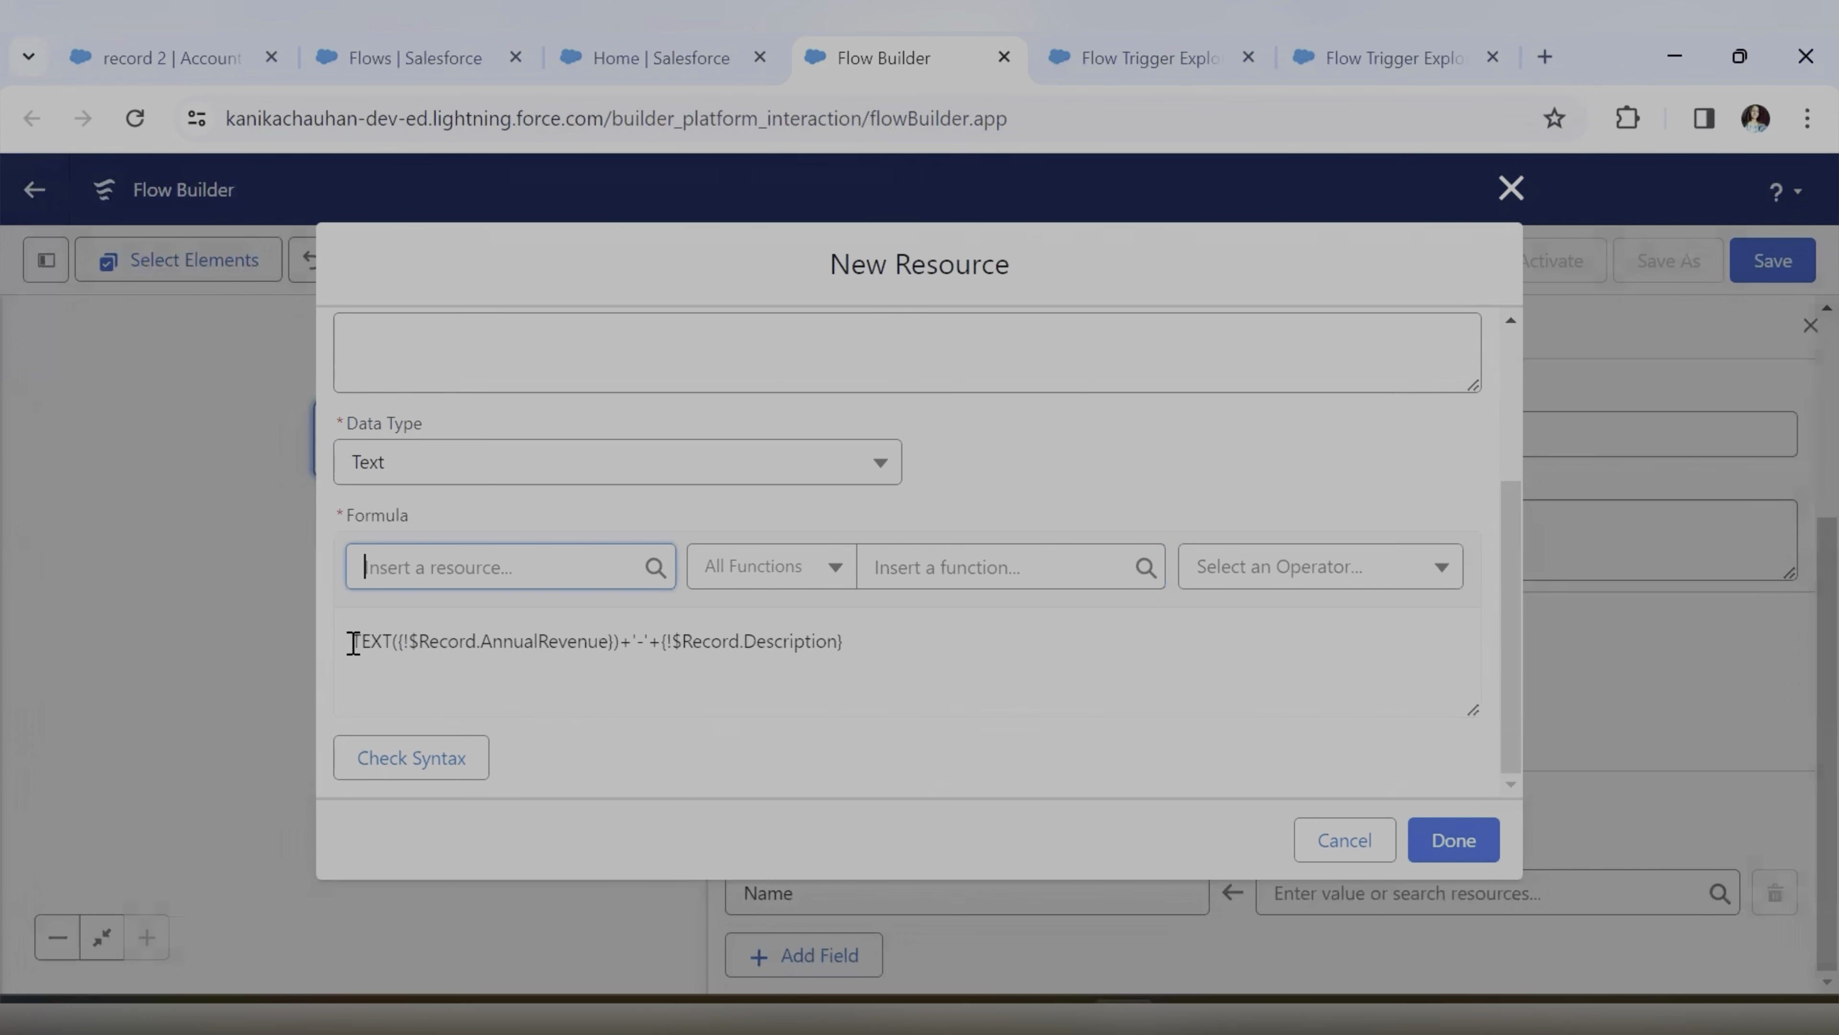
Check the syntax of the completed formula and finish the new resource so it supplies the Name value
left_click_drag(353, 642, 854, 643)
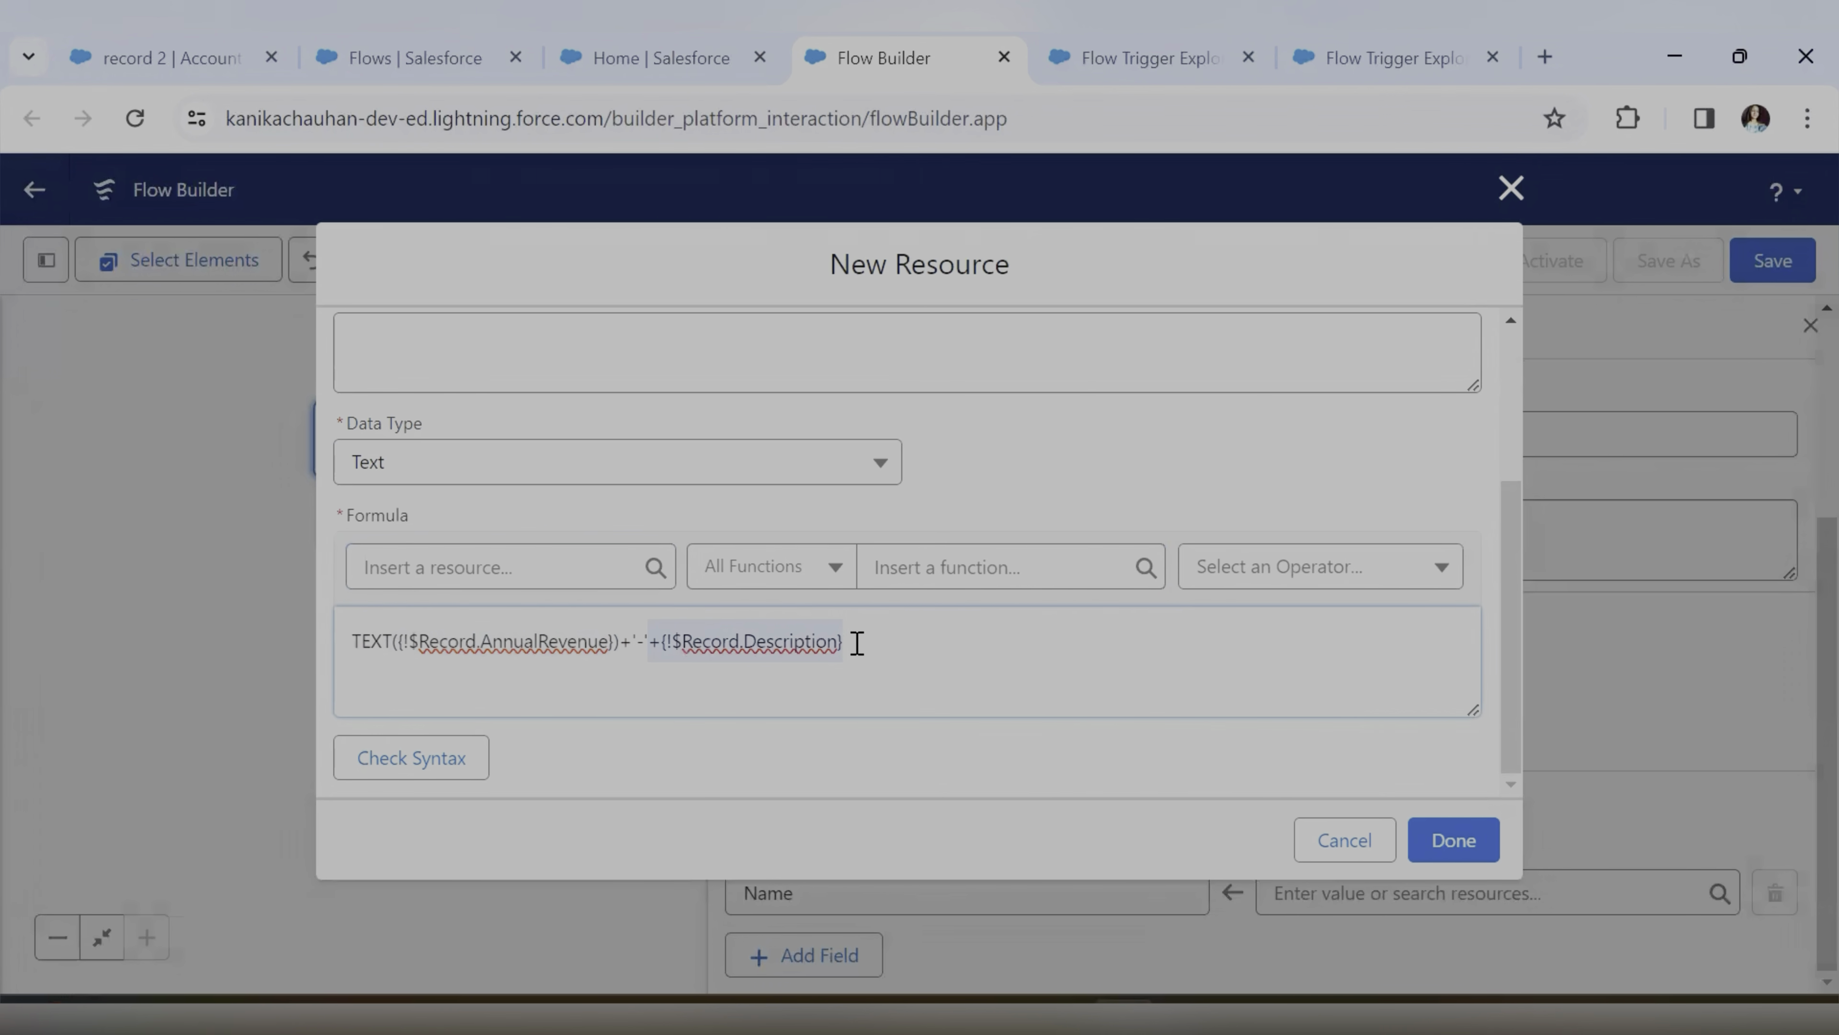
left_click(865, 646)
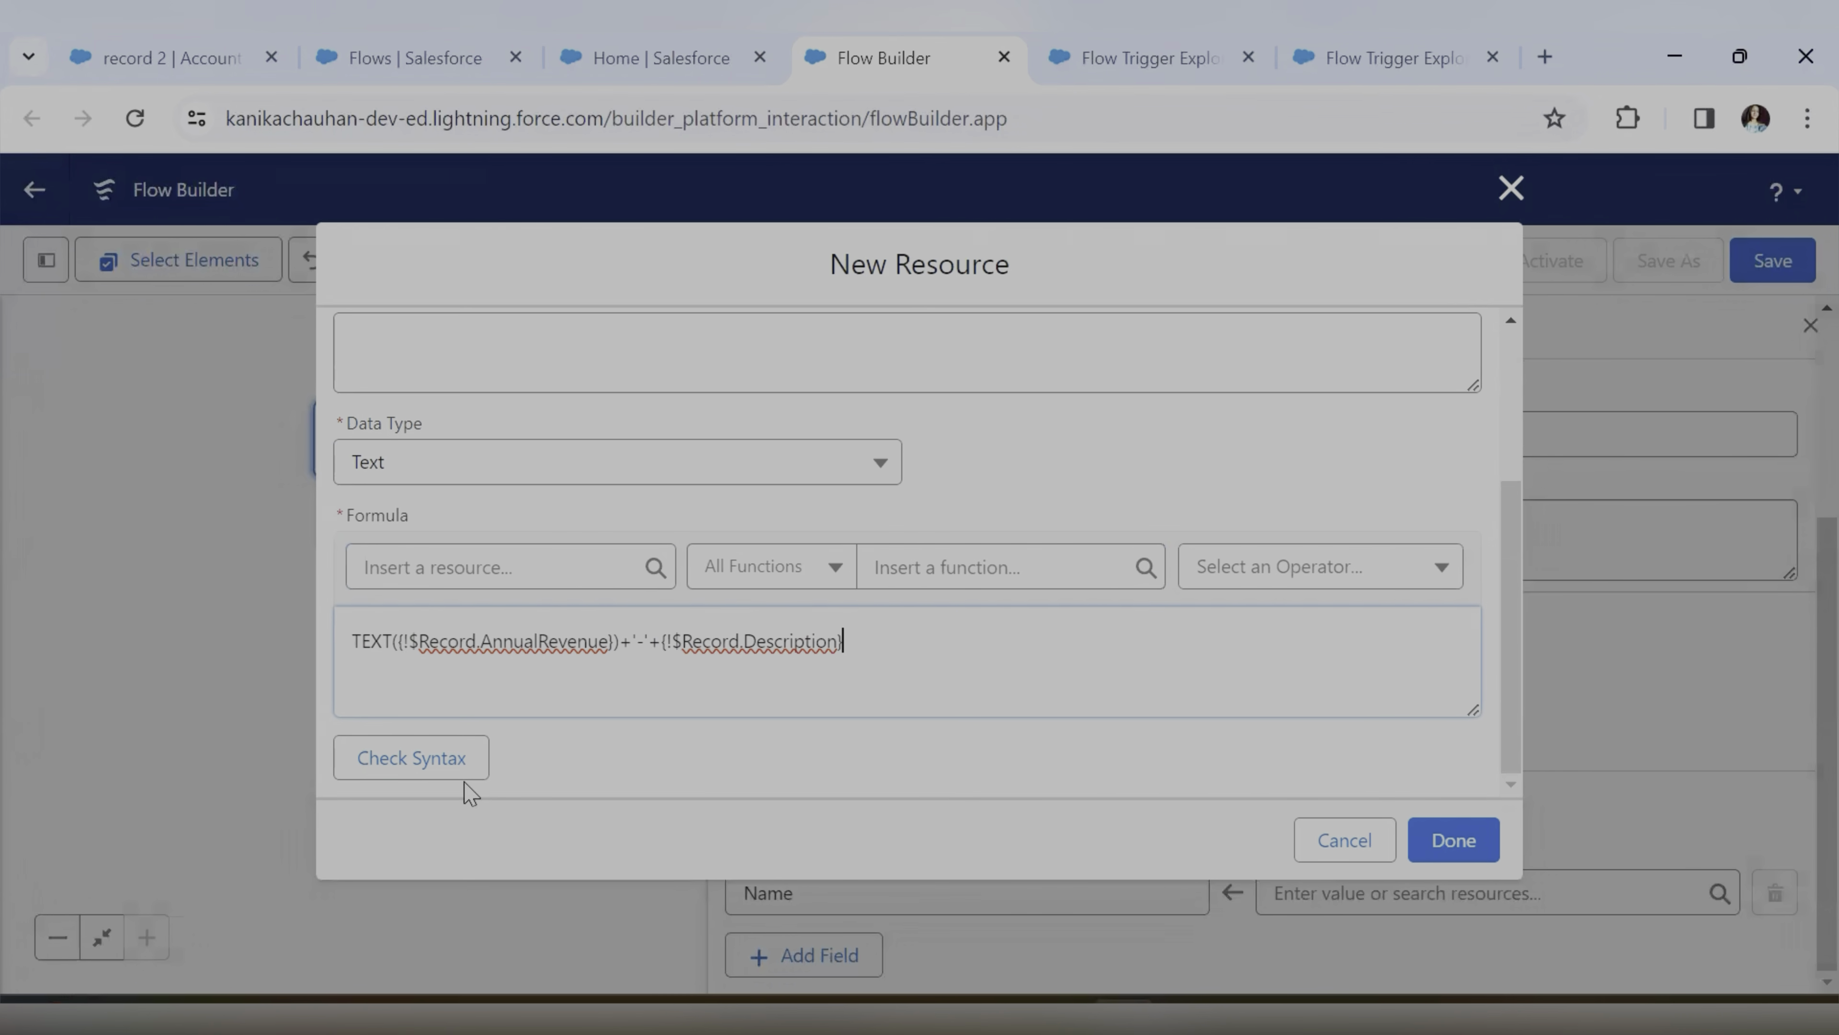
left_click(409, 762)
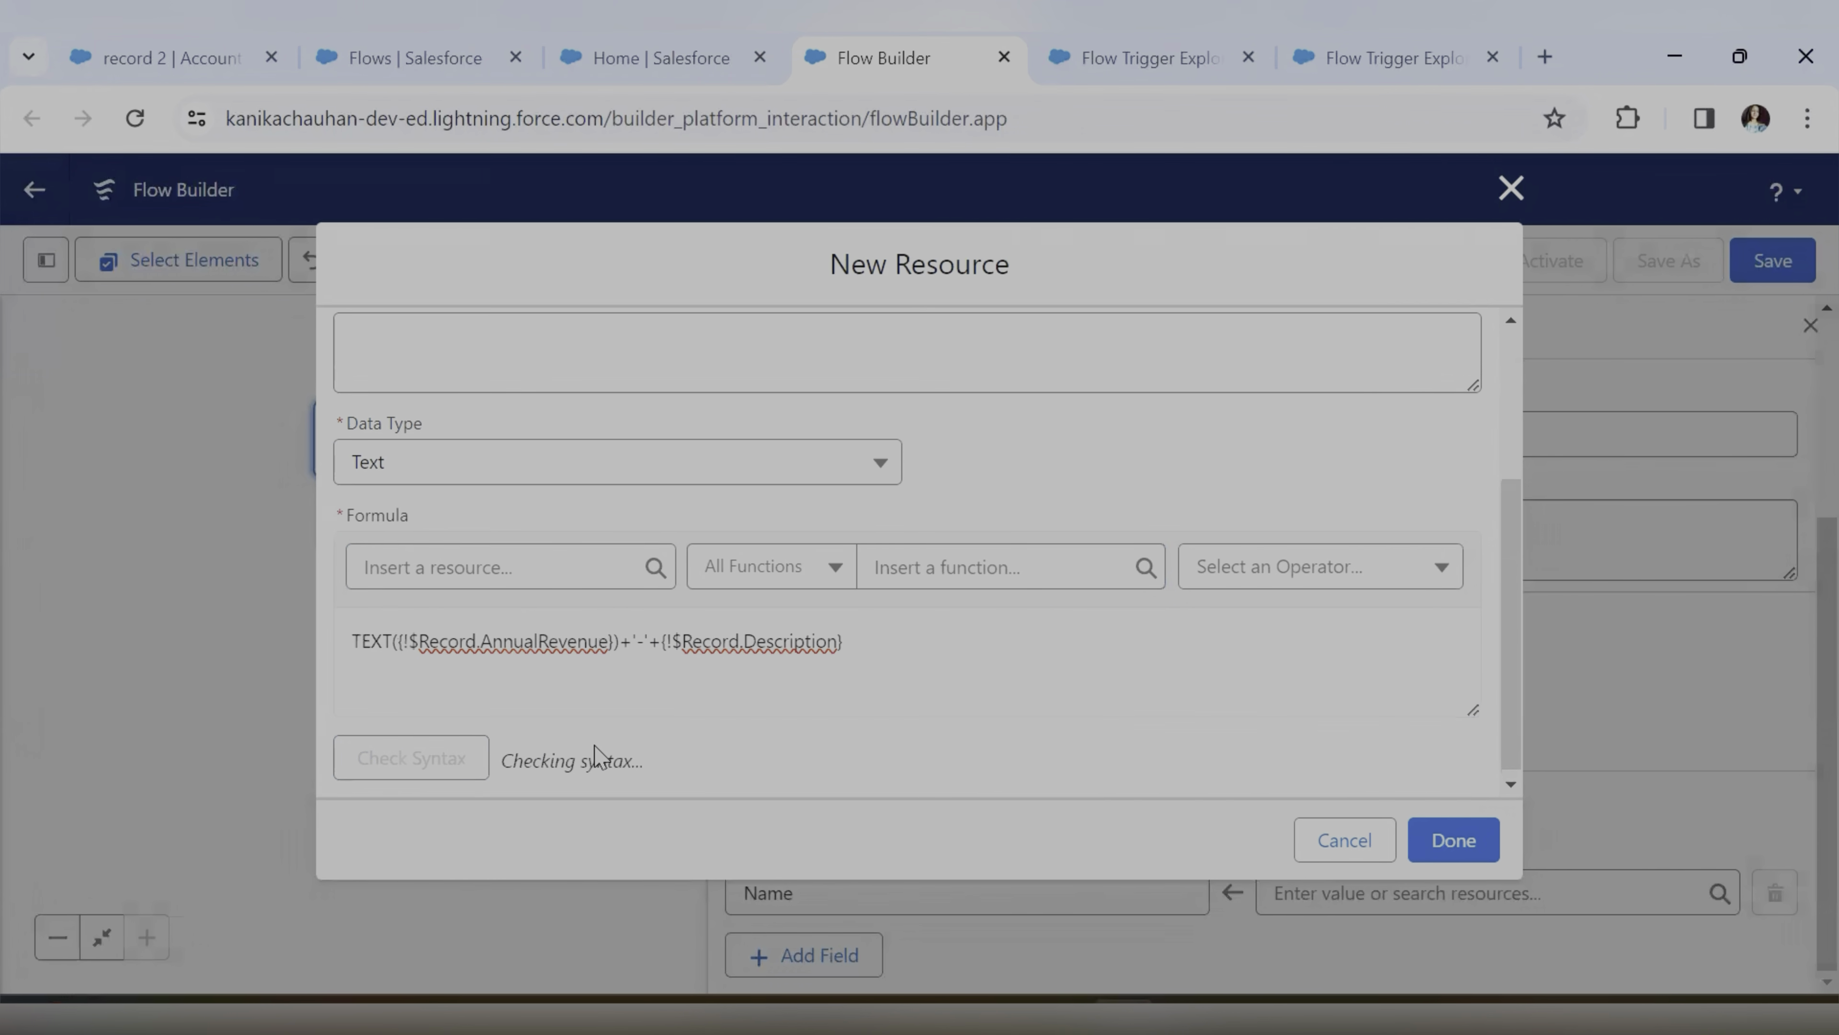
left_click_drag(512, 773, 588, 772)
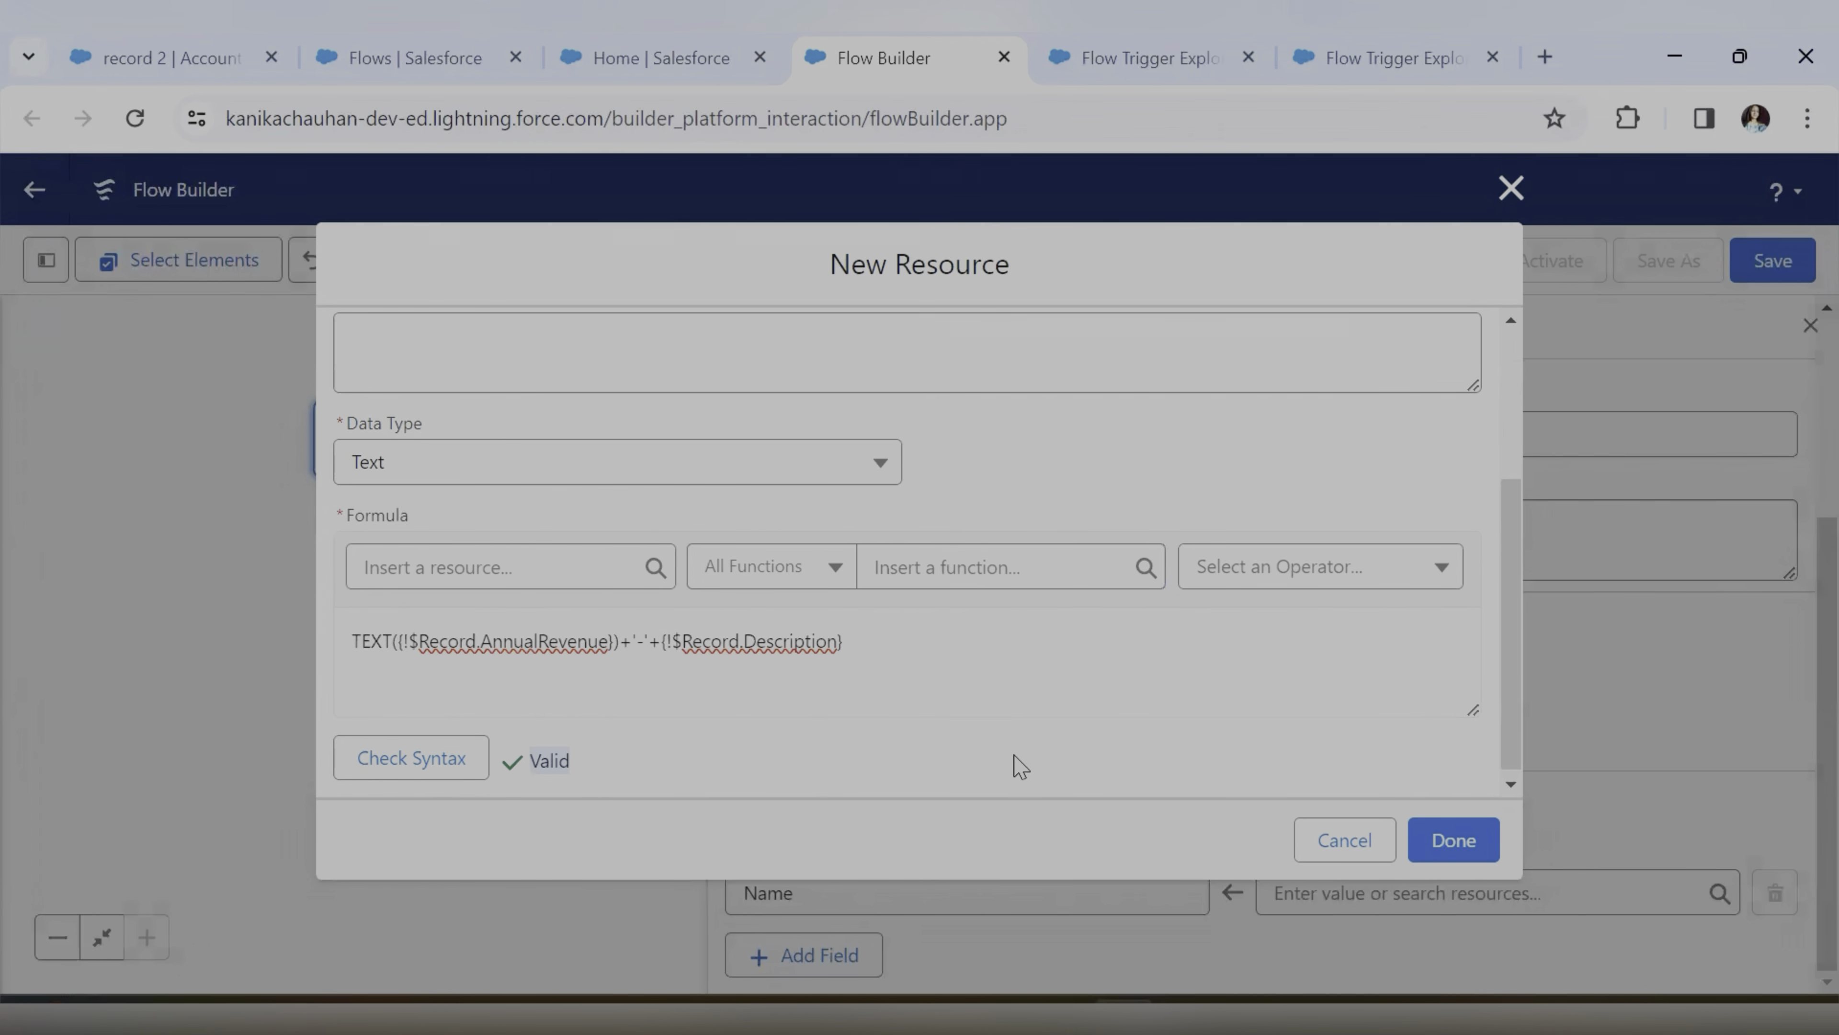
scroll(970, 739, "down", 1)
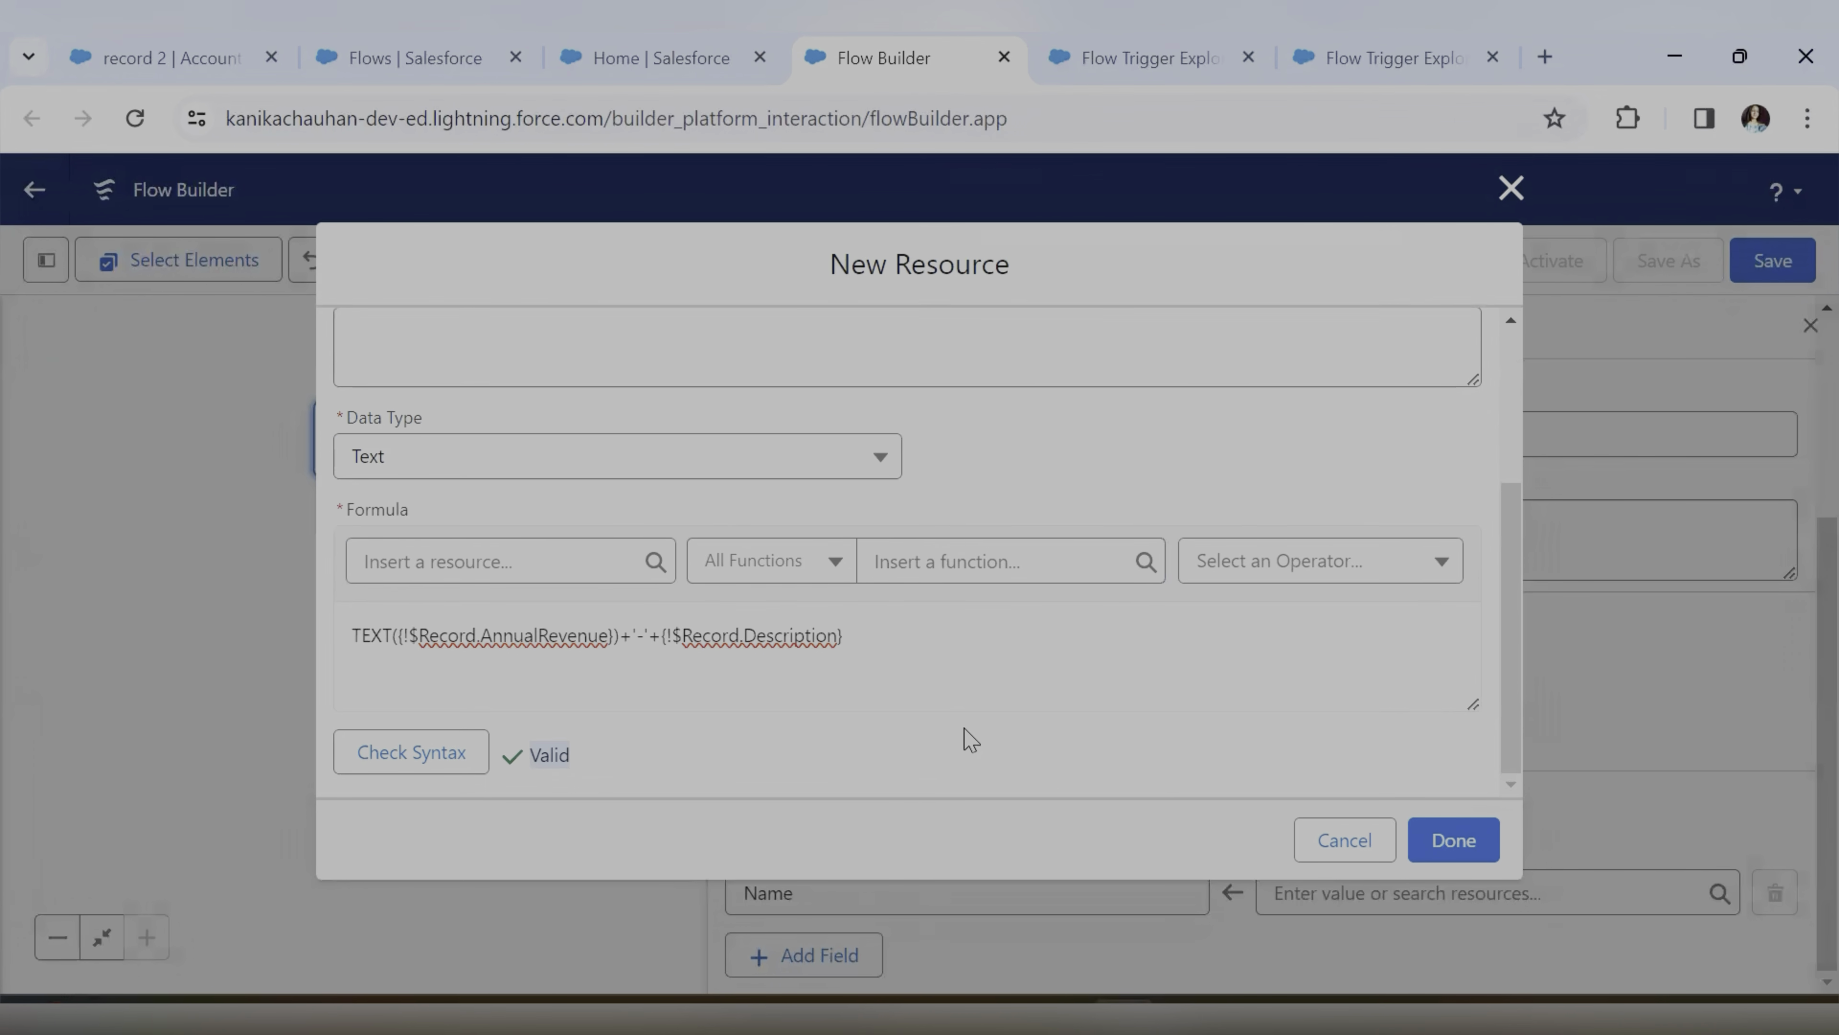
left_click(1445, 841)
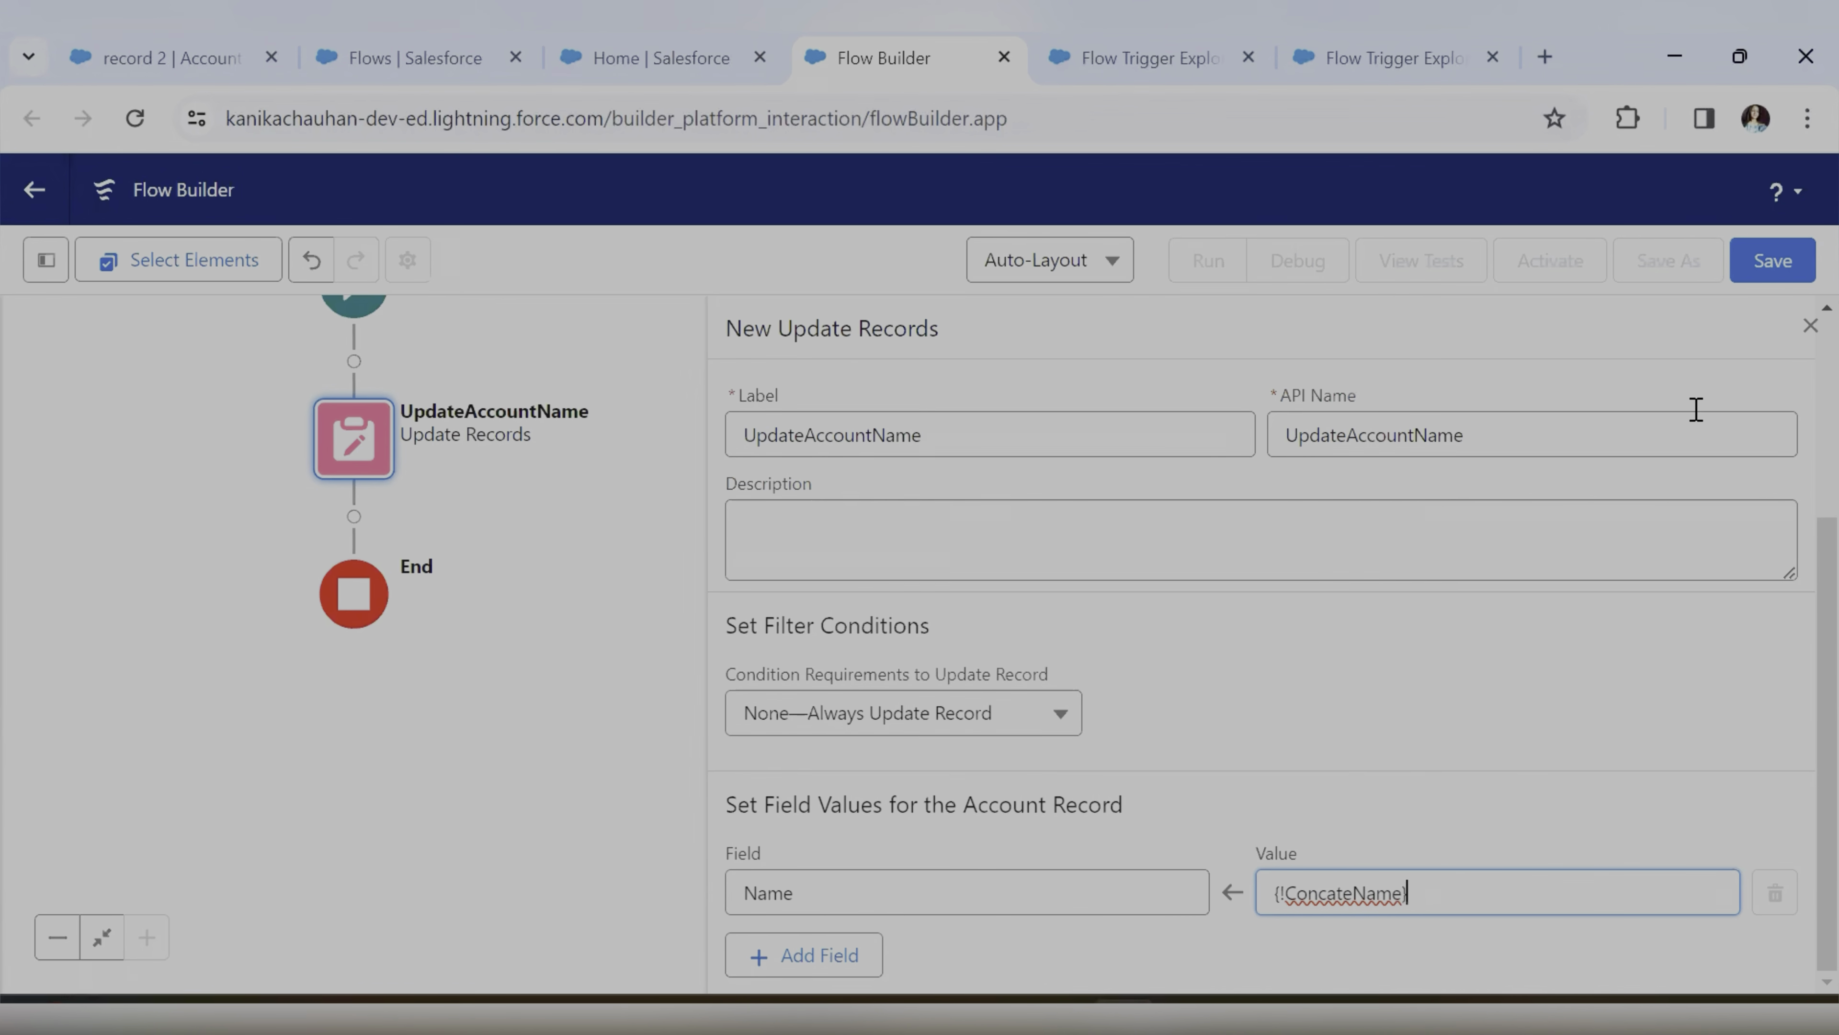
Close the Update Records settings, save the flow with the label RecordTrigger_UpdateName, and activate it
left_click(1807, 337)
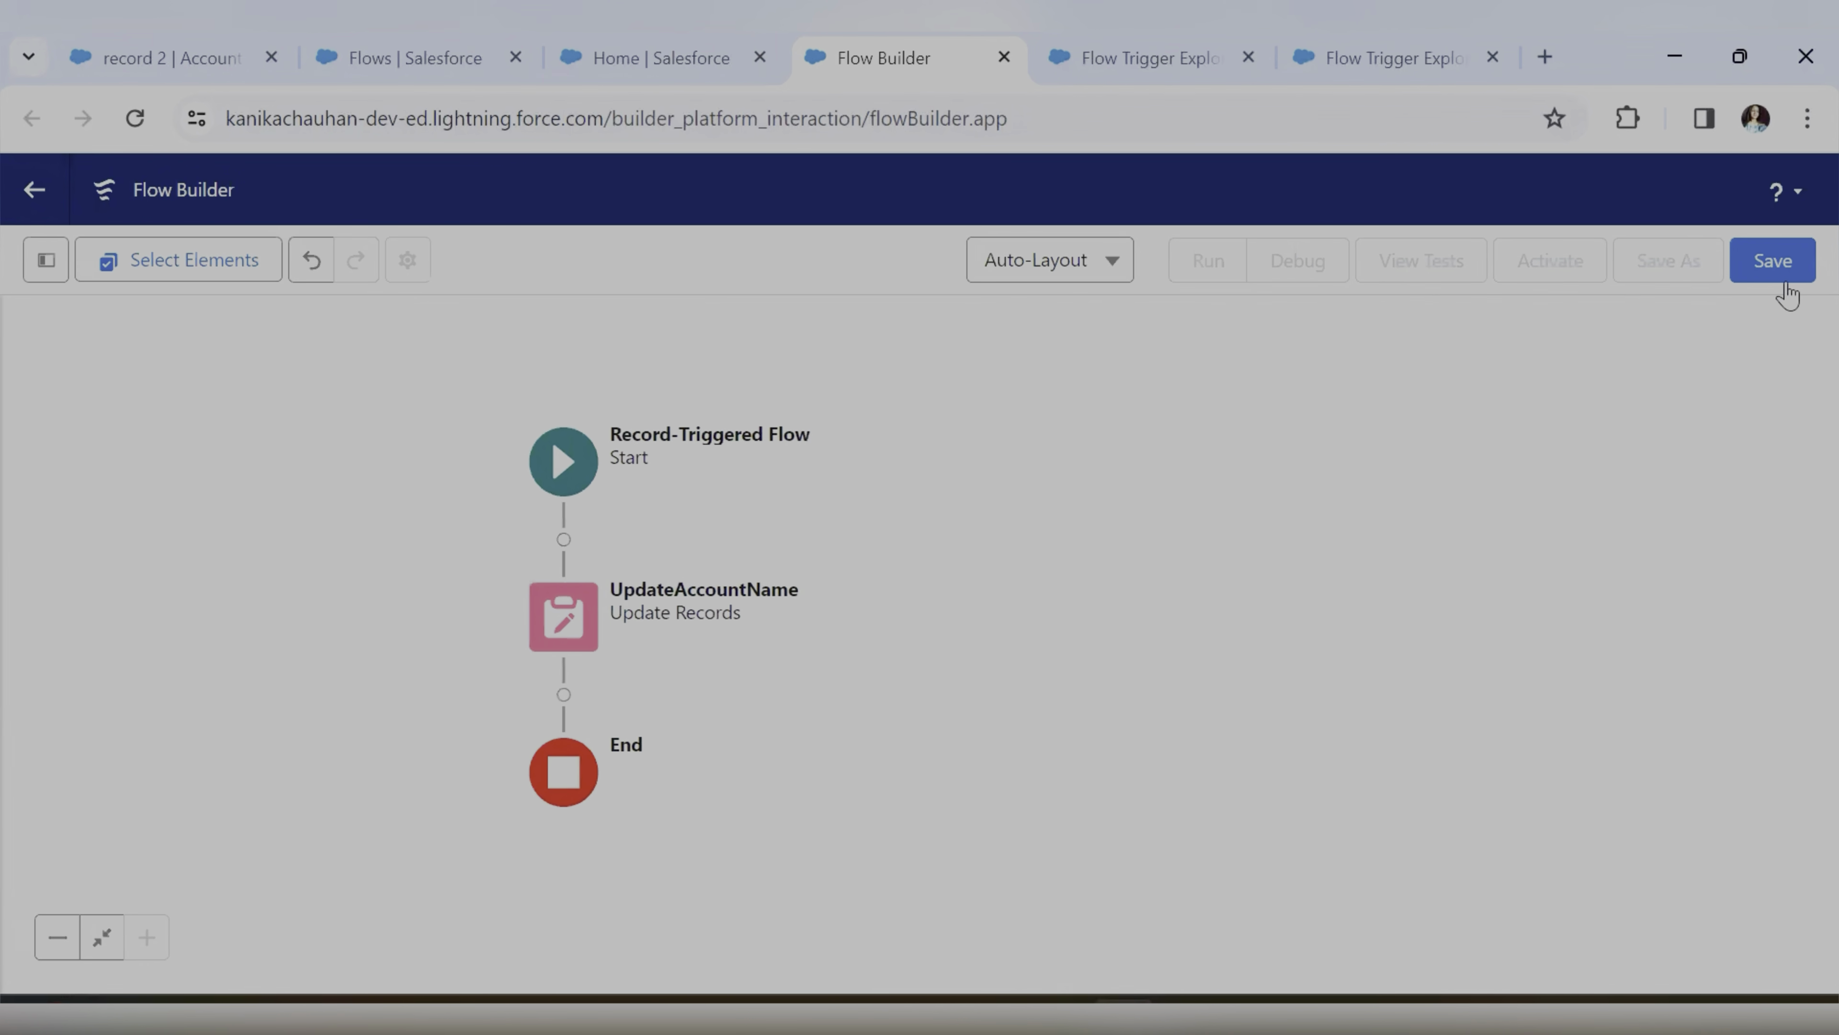
left_click(1774, 263)
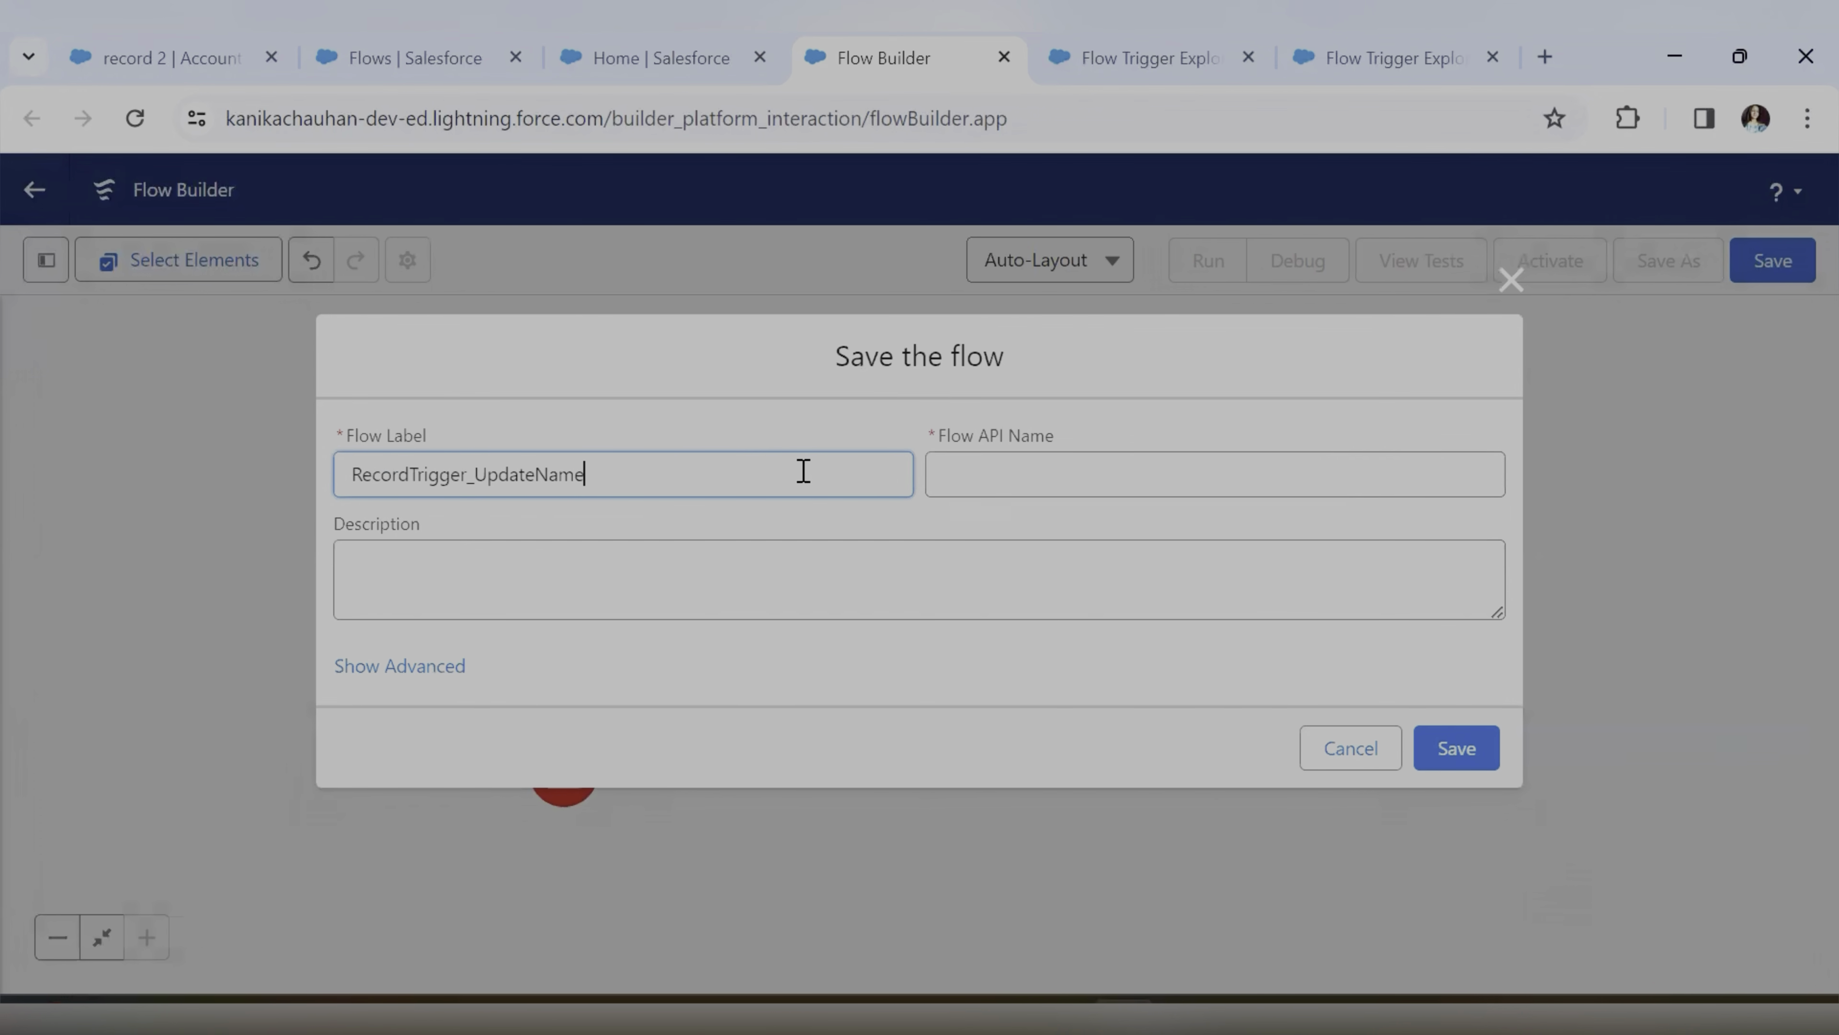
left_click(782, 429)
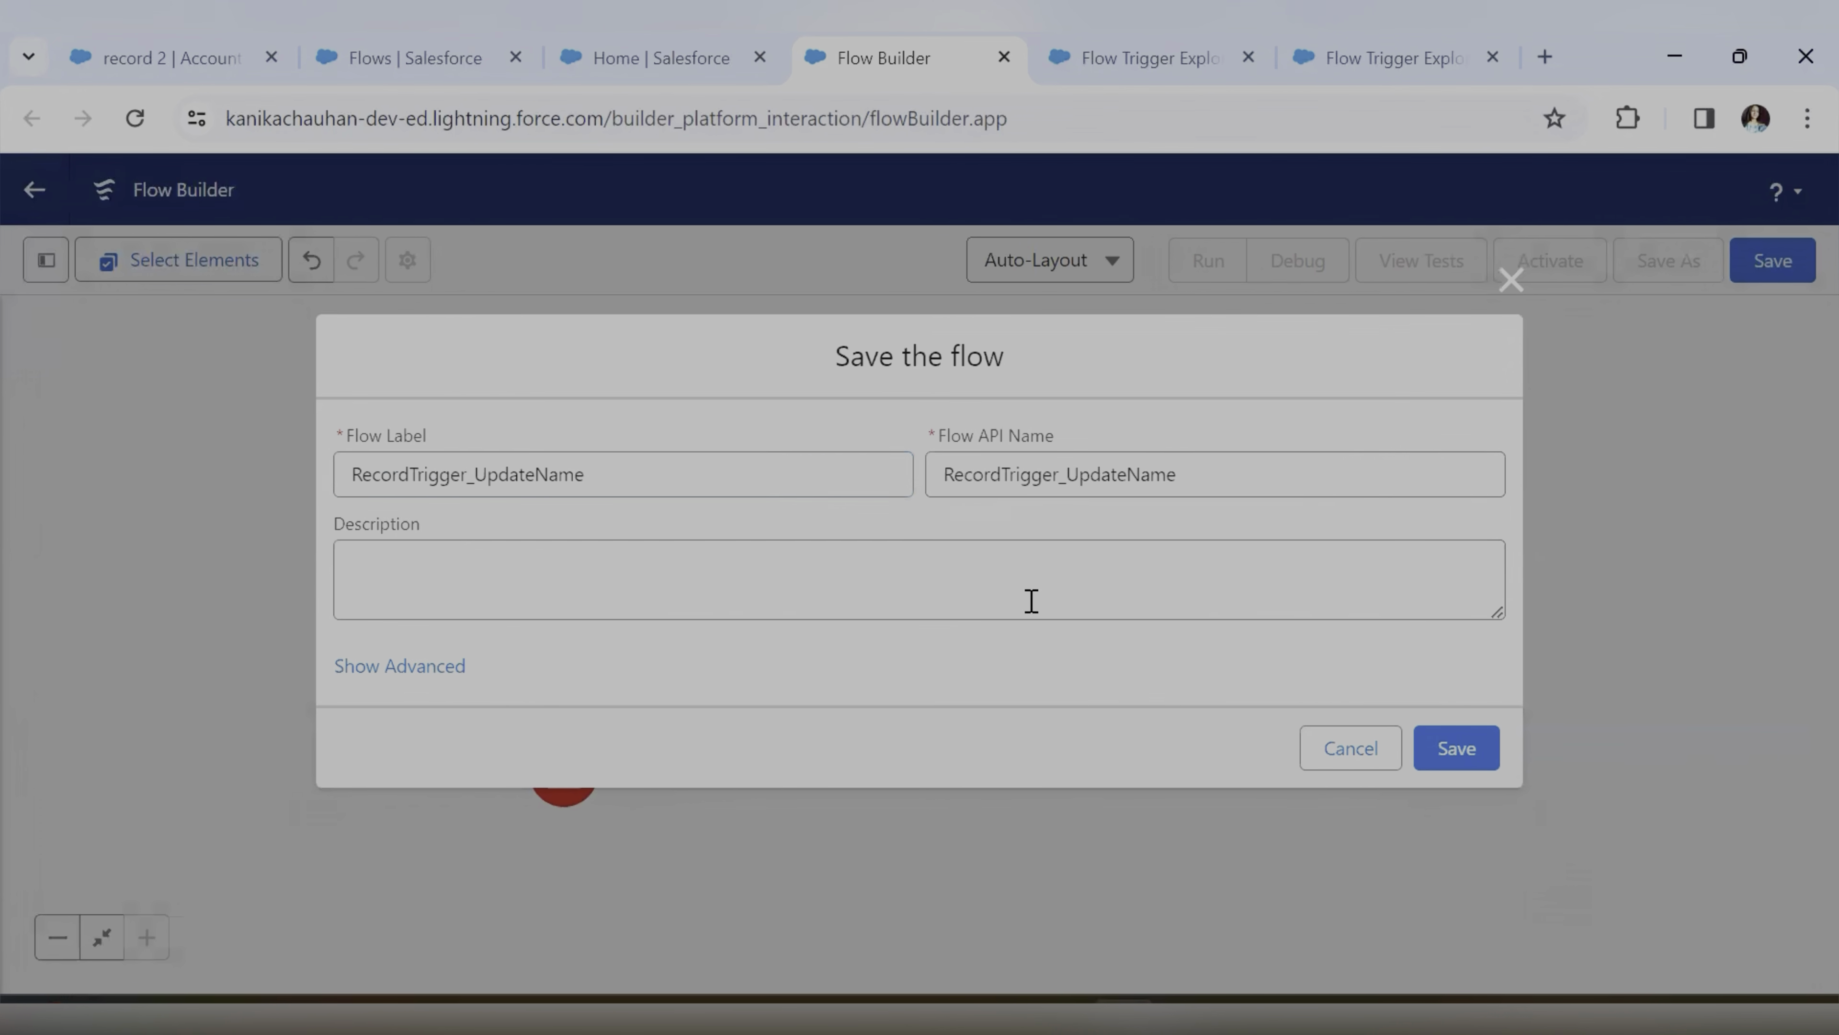
left_click(1472, 757)
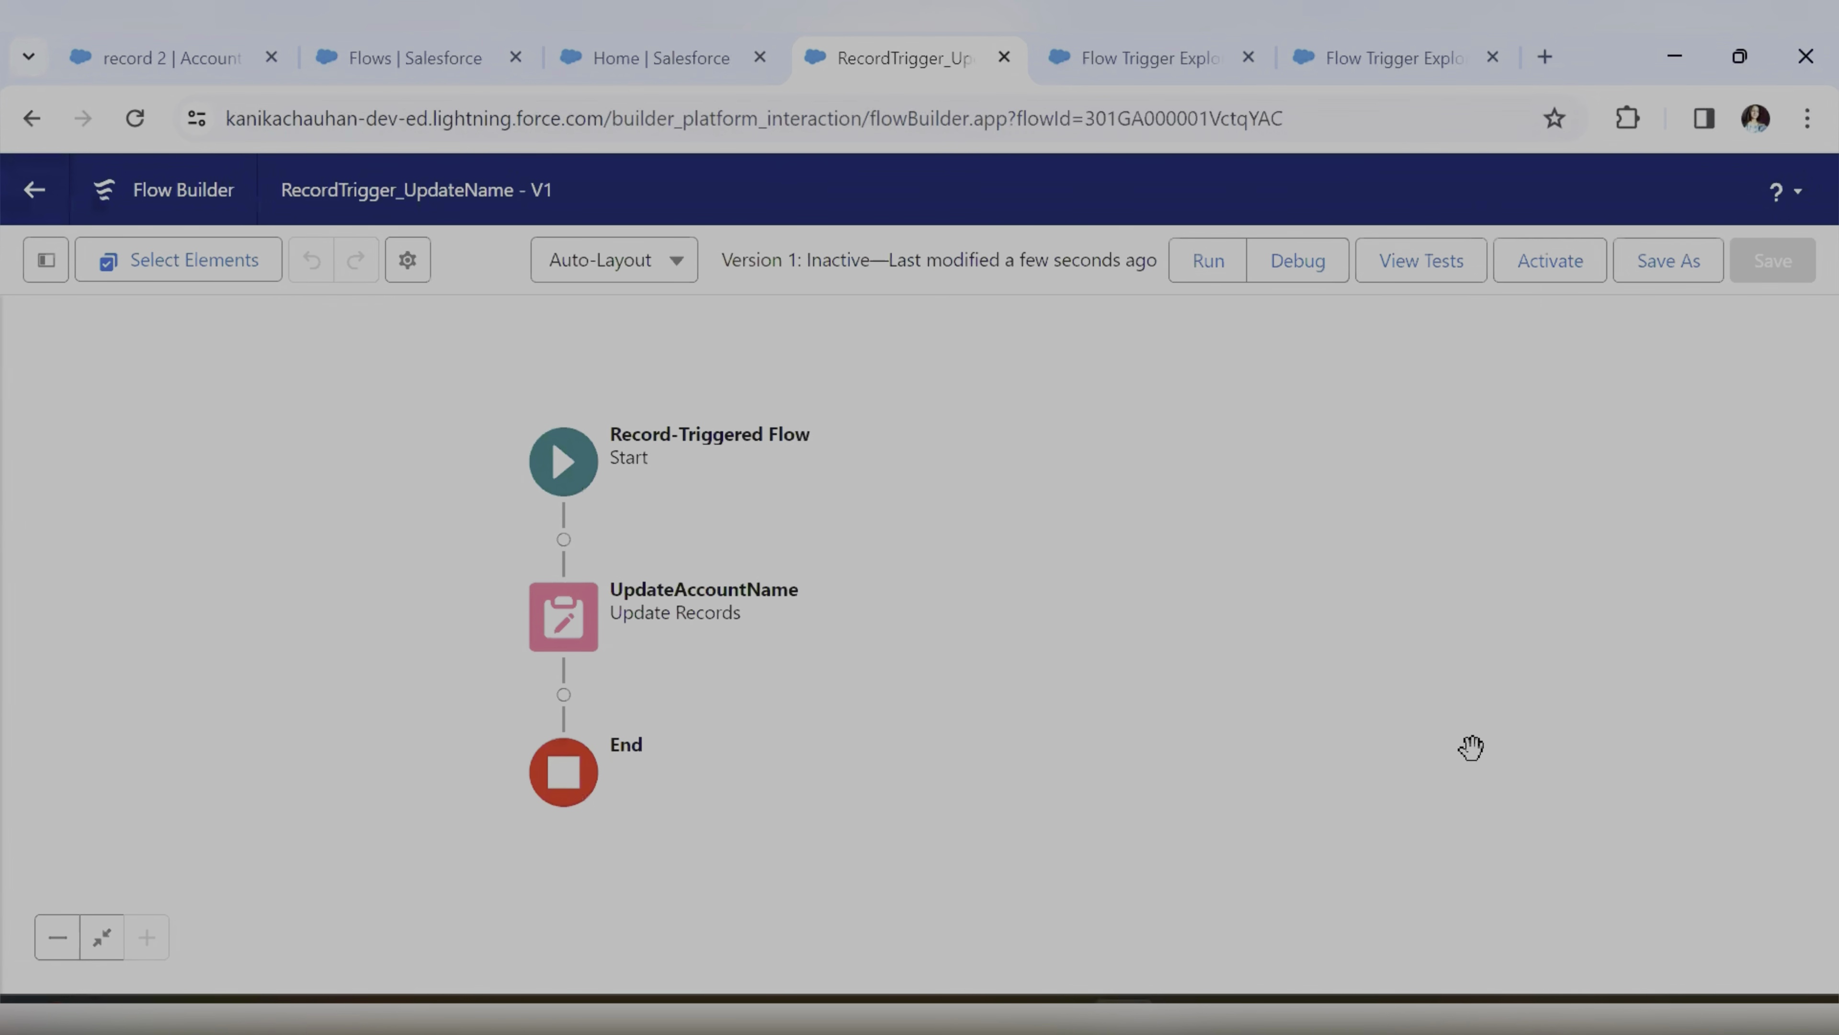
left_click(1533, 281)
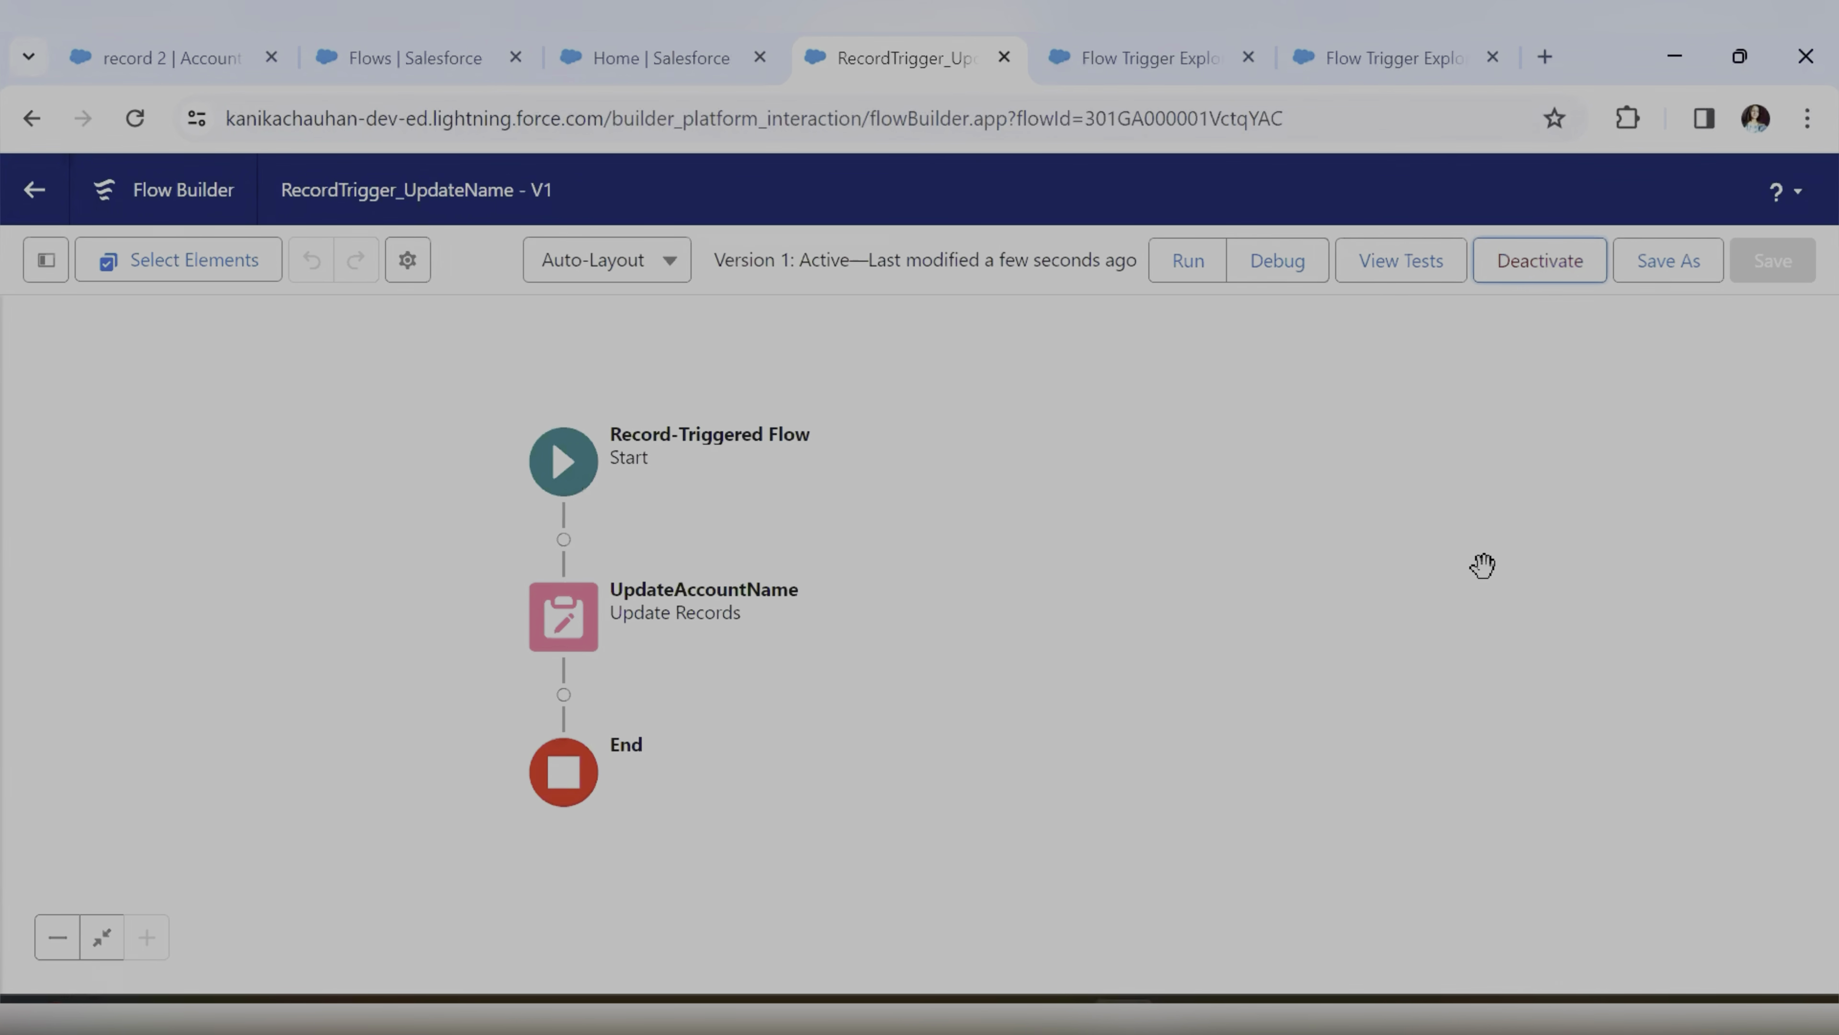
Review the flow's Start trigger configuration, close it, and go to the Rating and Account Name details of the record 2 account
left_click(587, 478)
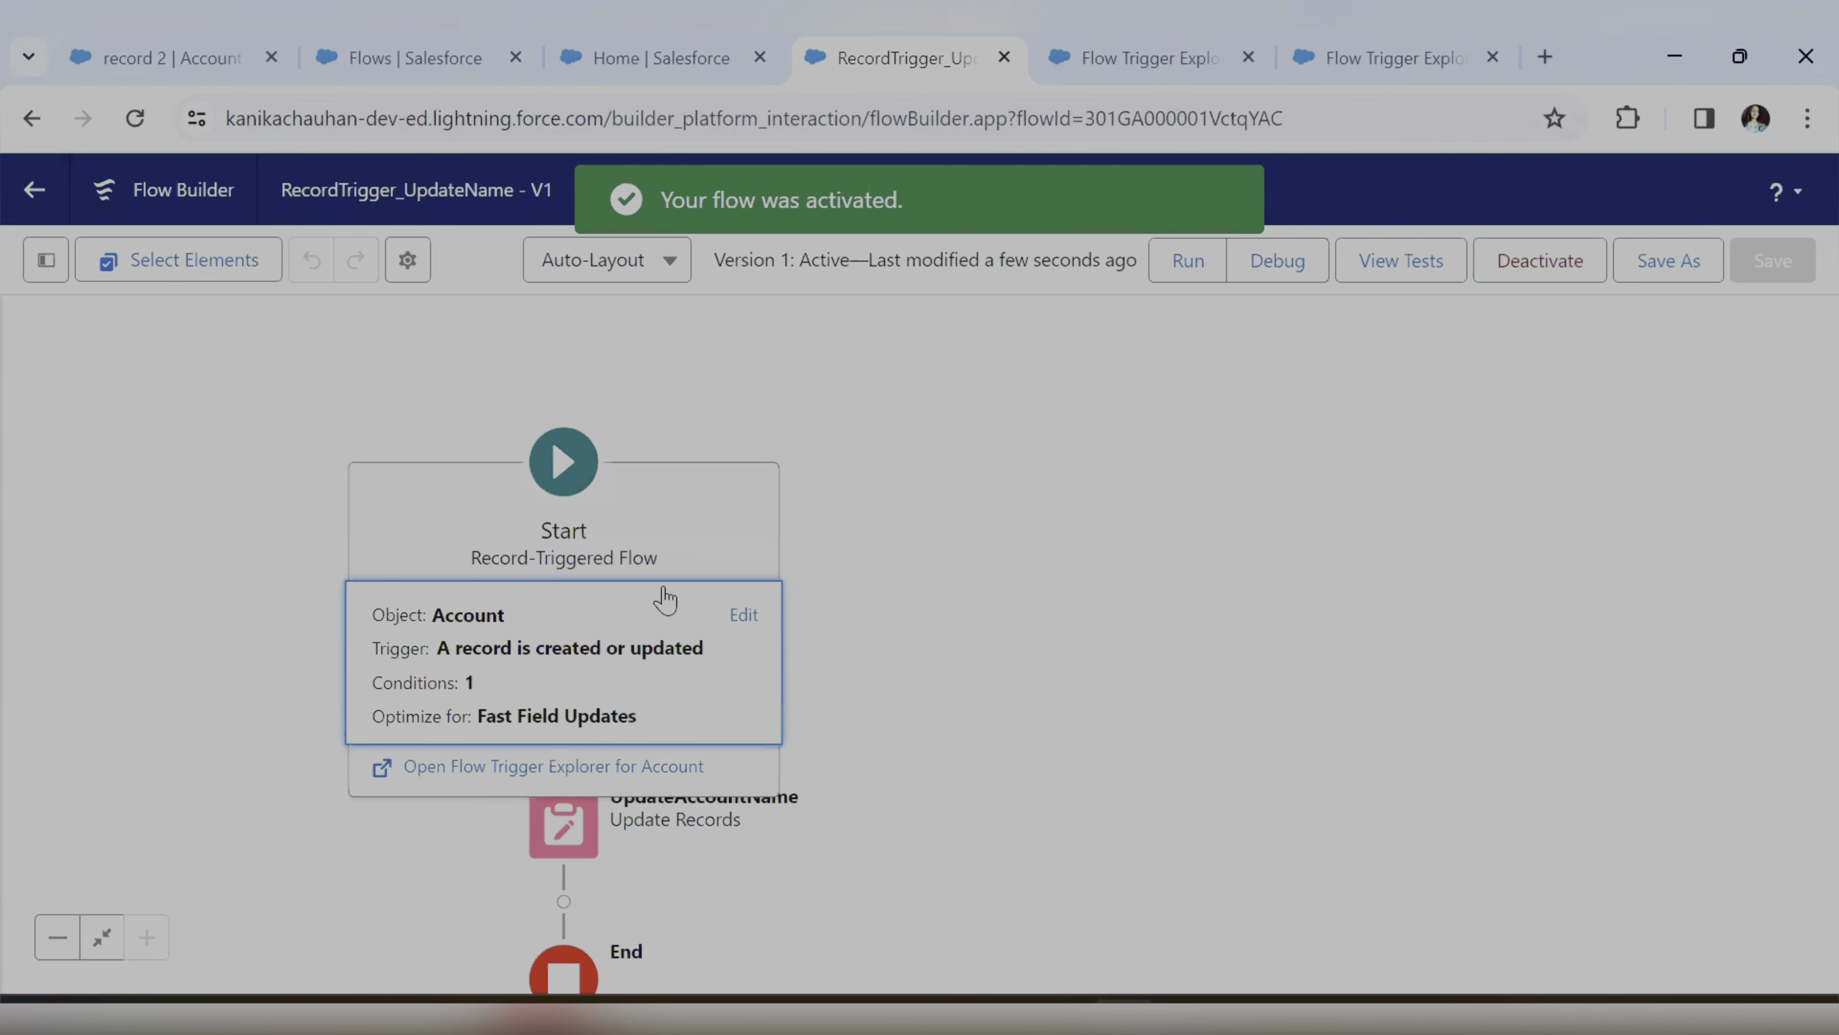
left_click(746, 616)
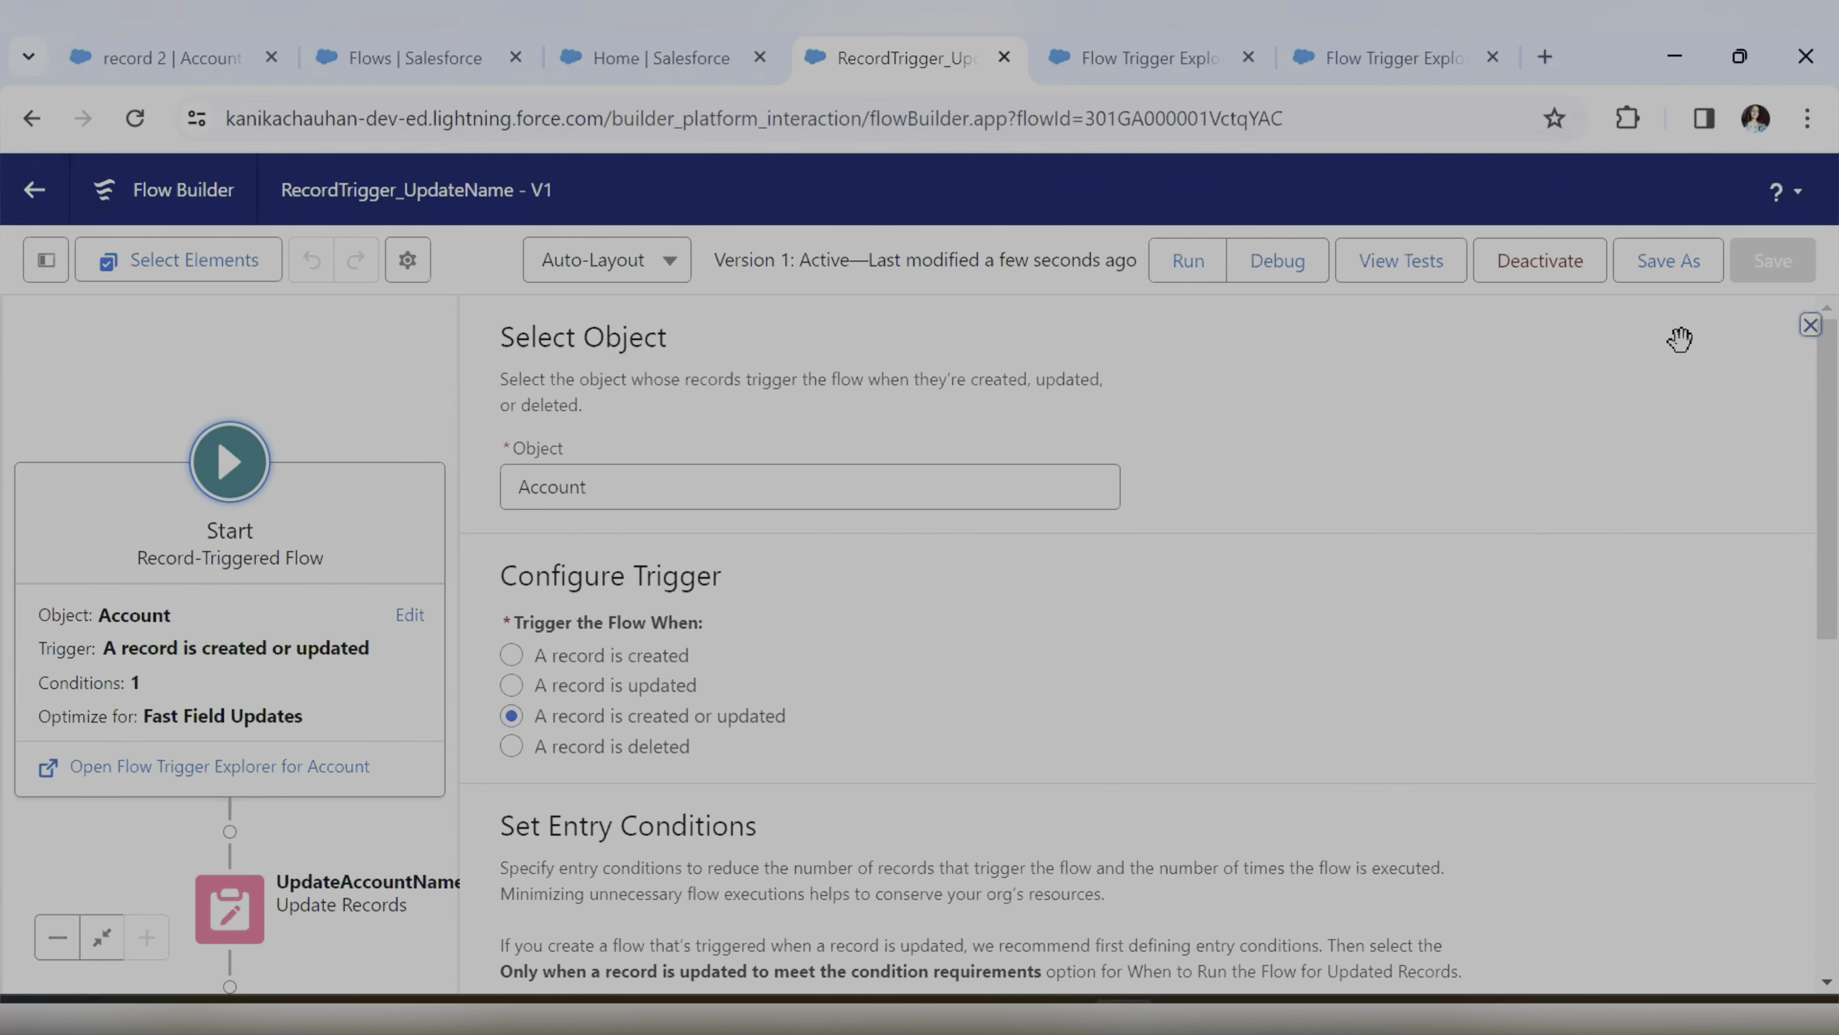
left_click(1810, 325)
left_click(234, 55)
scroll(645, 747, "up", 4)
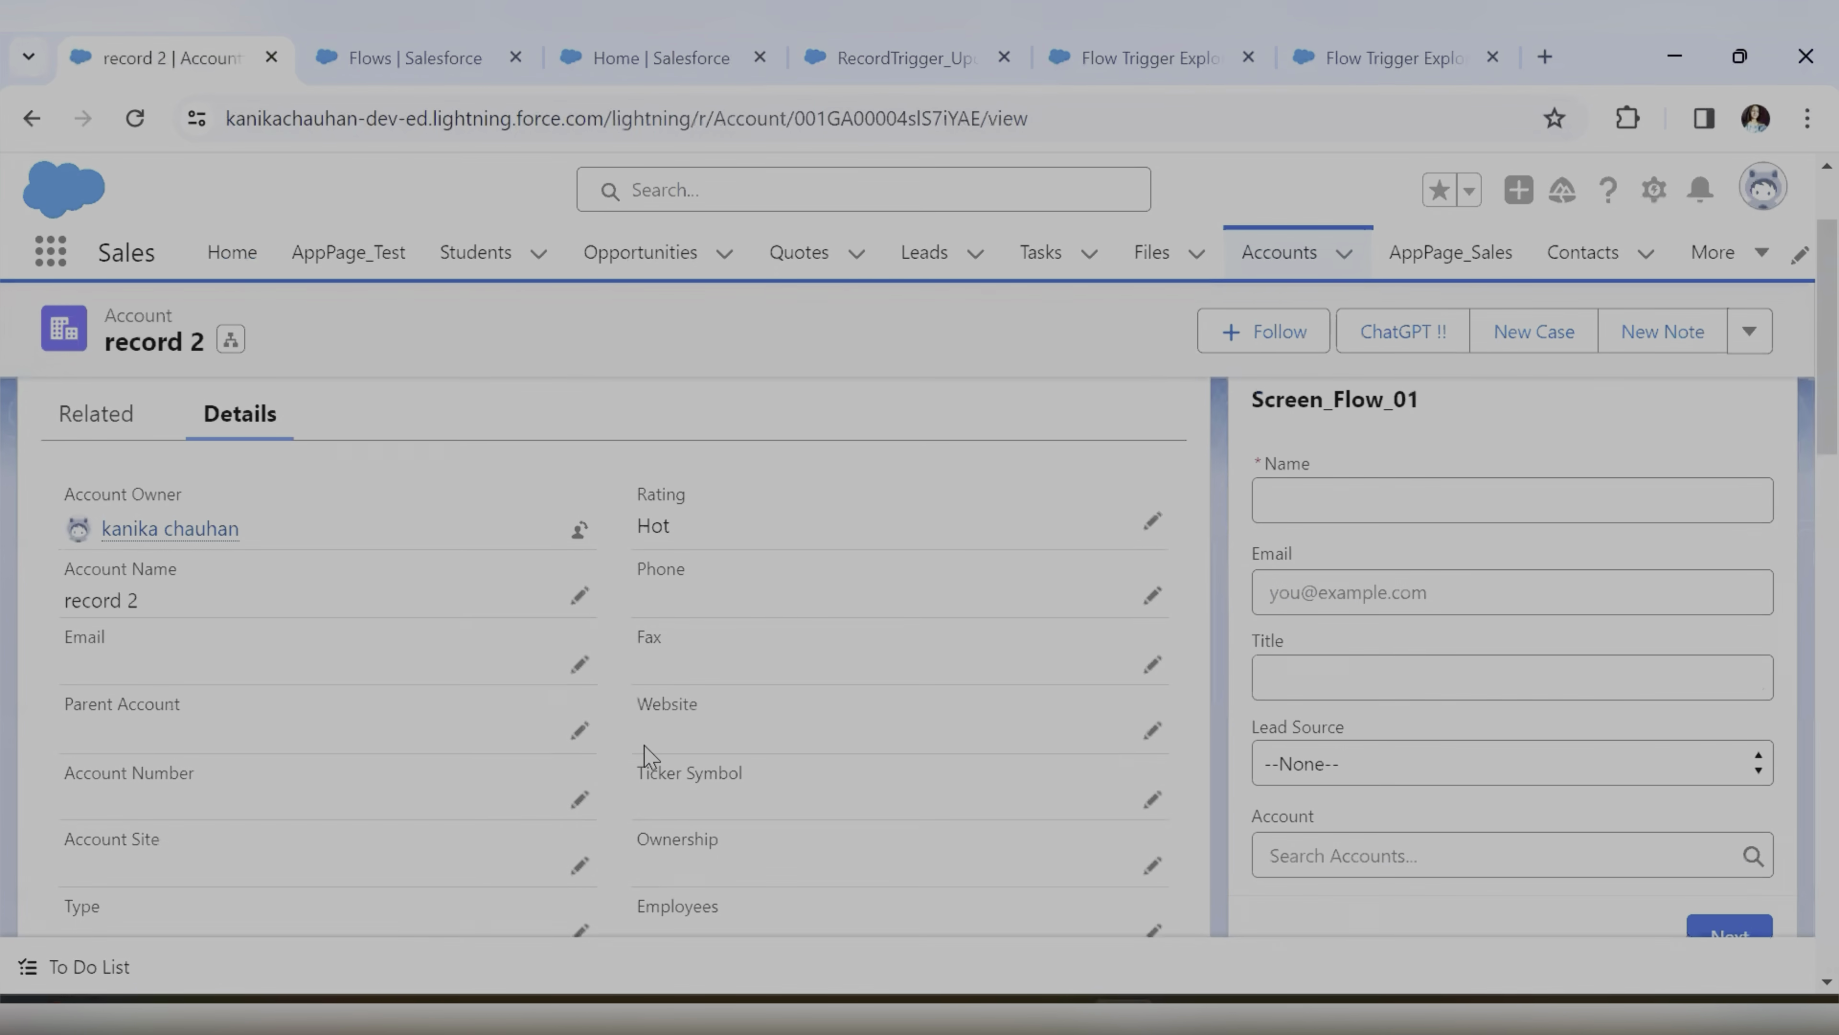
Reload the record 2 account, enter "Description Value" as its Description in the details, and save the record
left_click(135, 118)
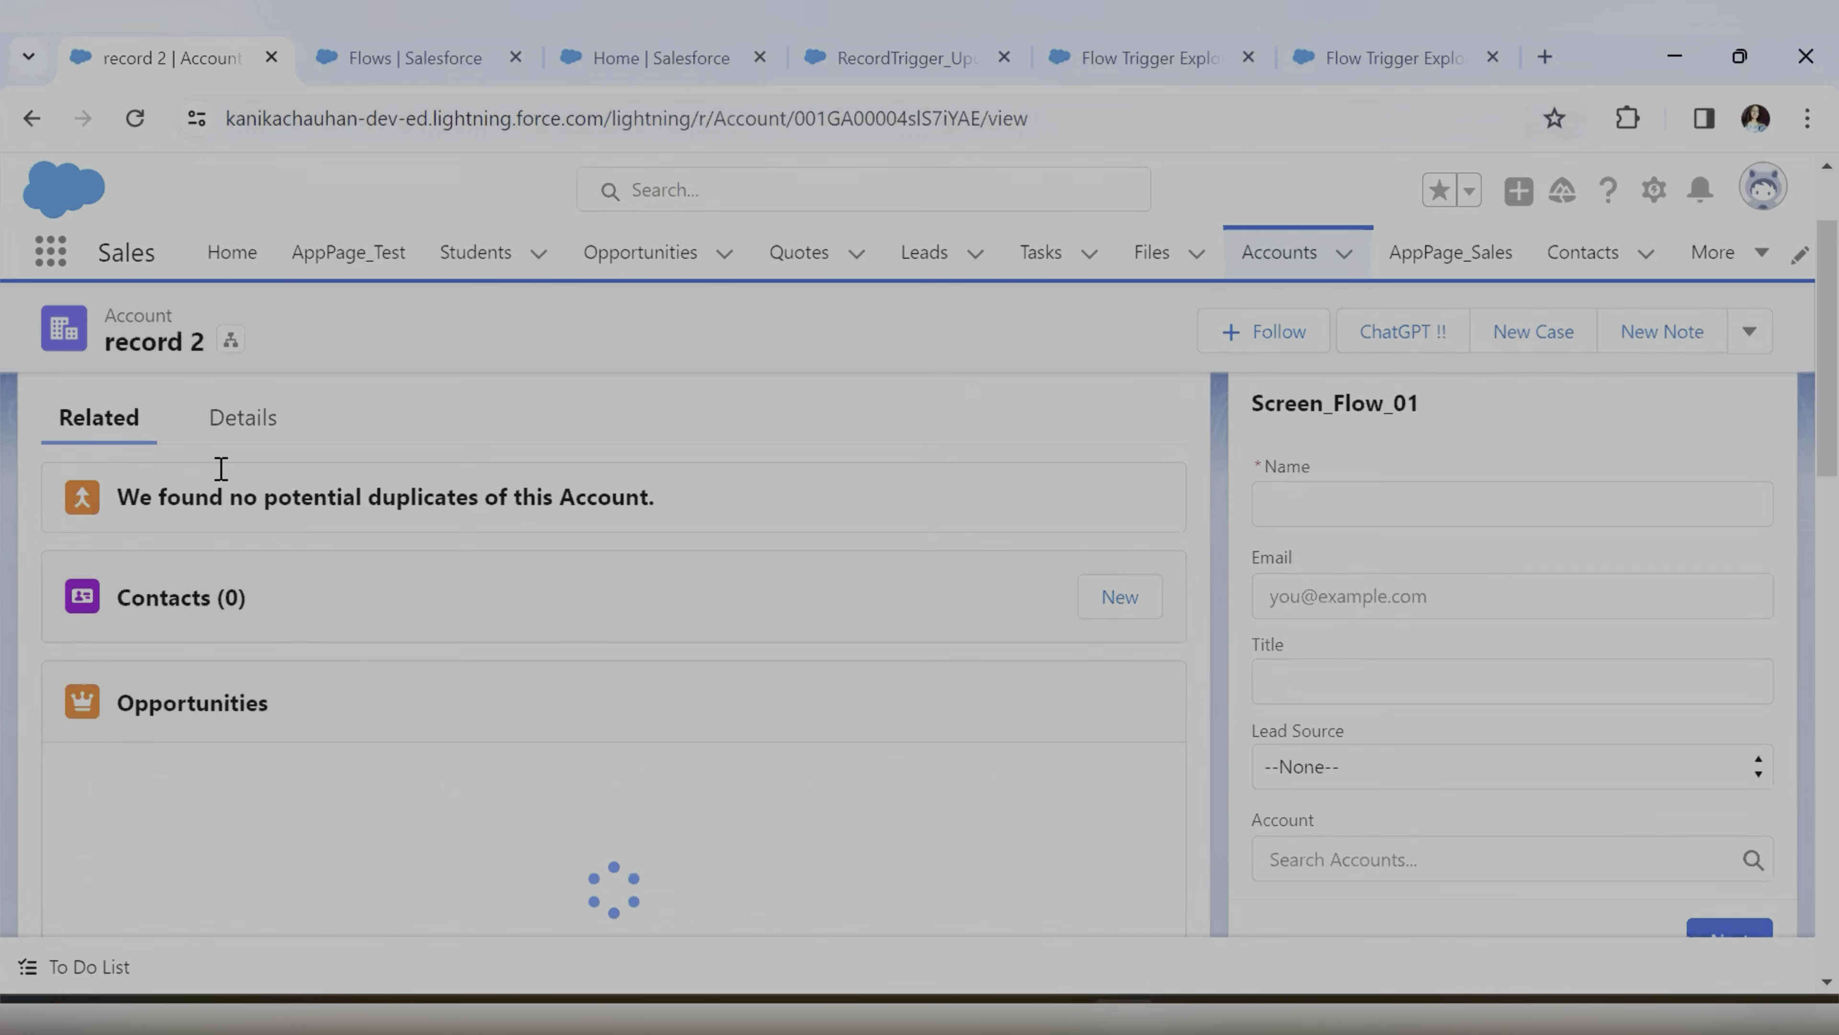
left_click(244, 423)
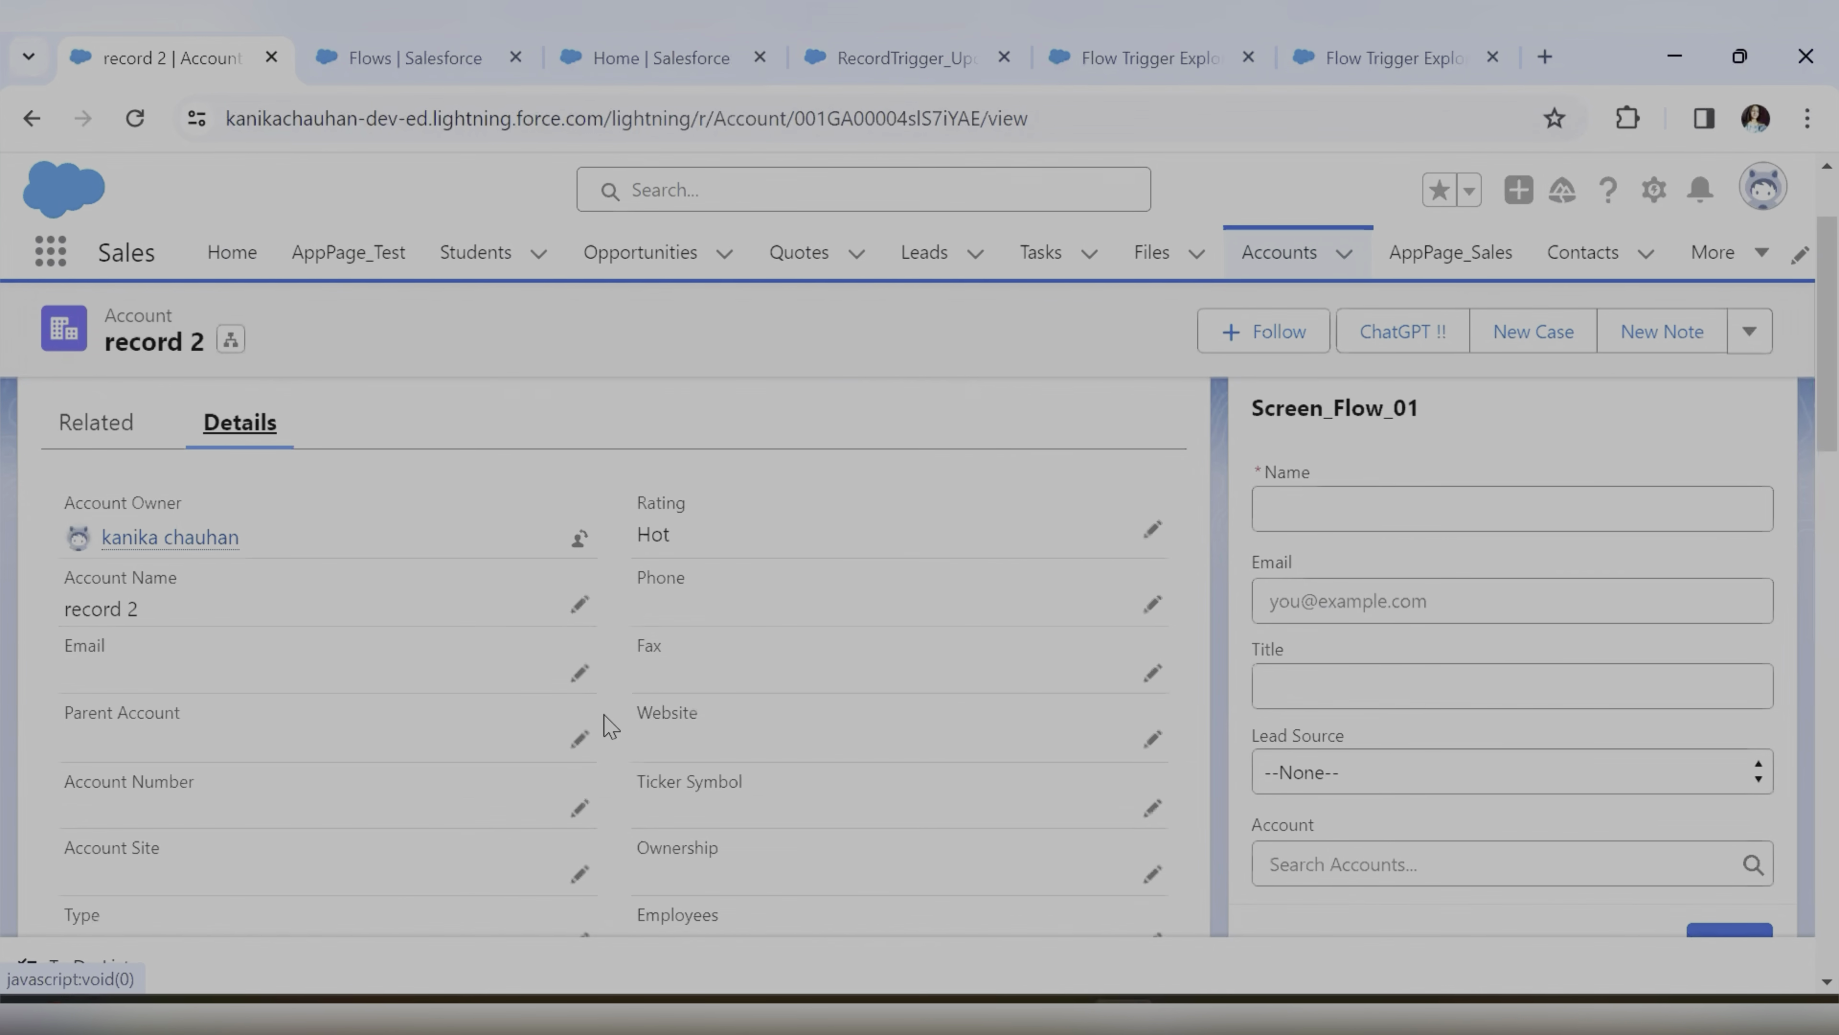
scroll(603, 728, "down", 10)
scroll(579, 715, "up", 4)
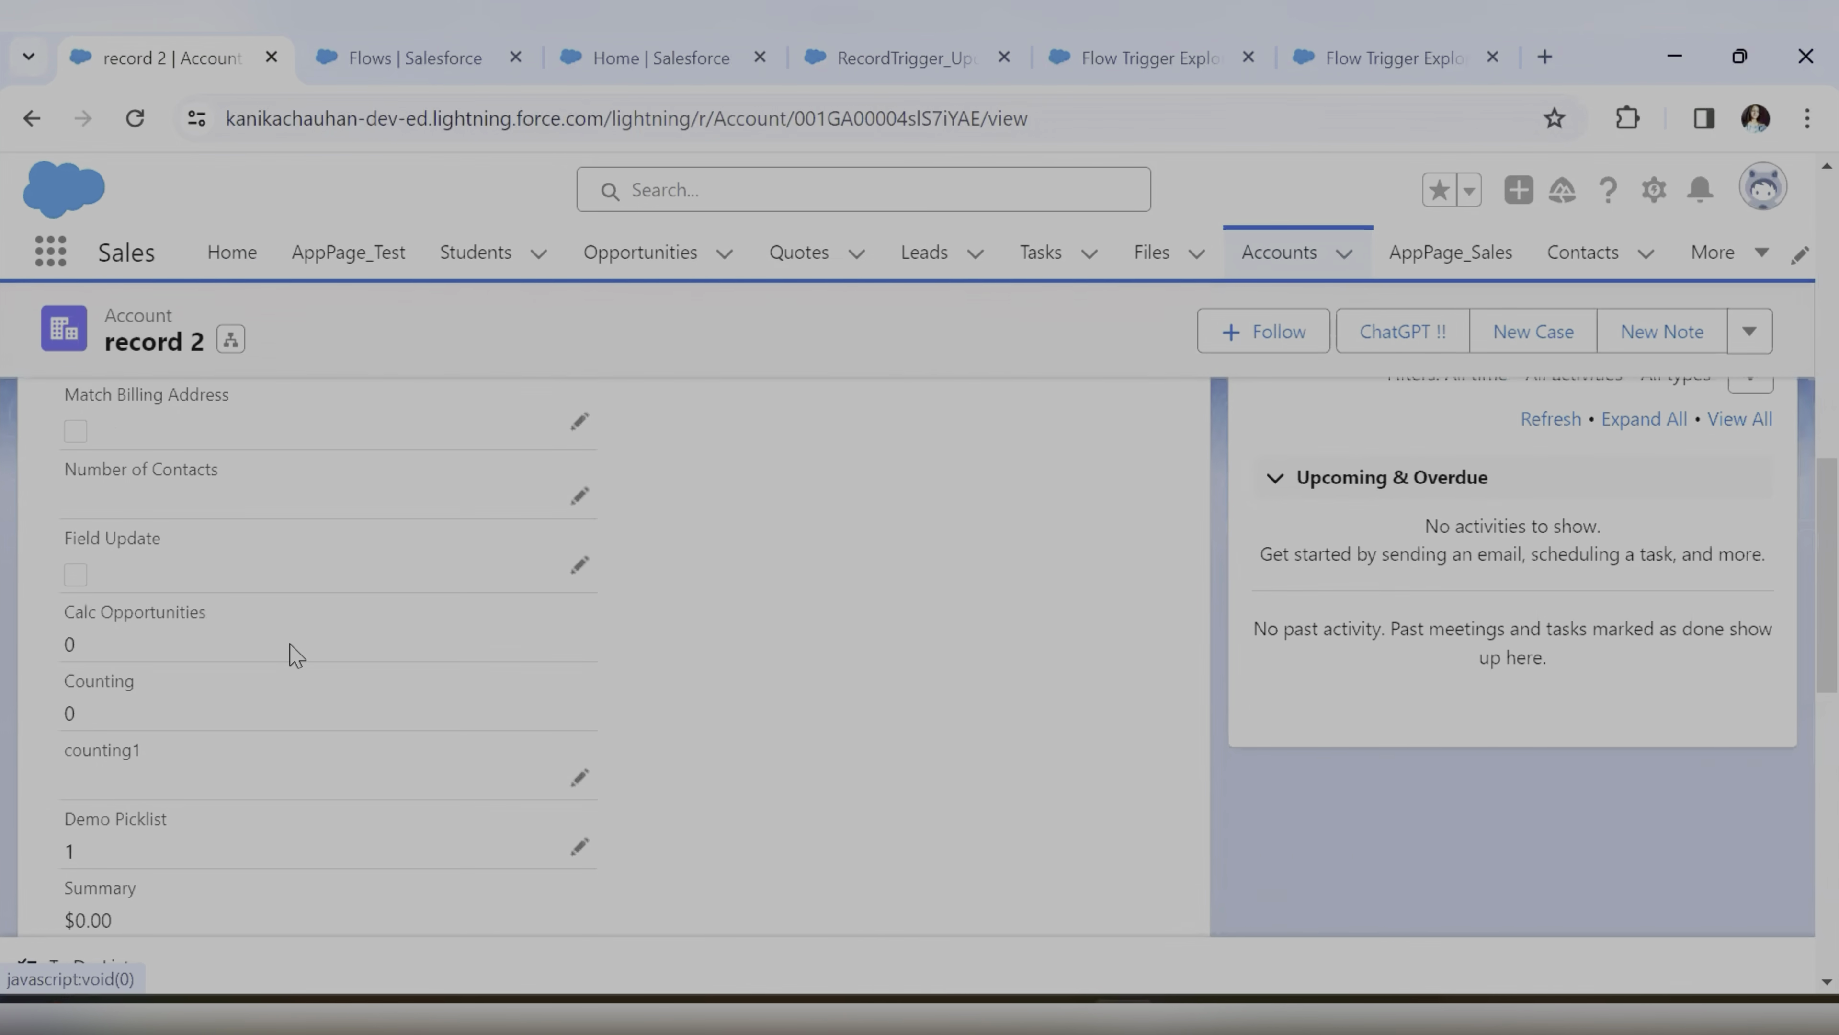
scroll(290, 655, "down", 4)
scroll(165, 656, "up", 3)
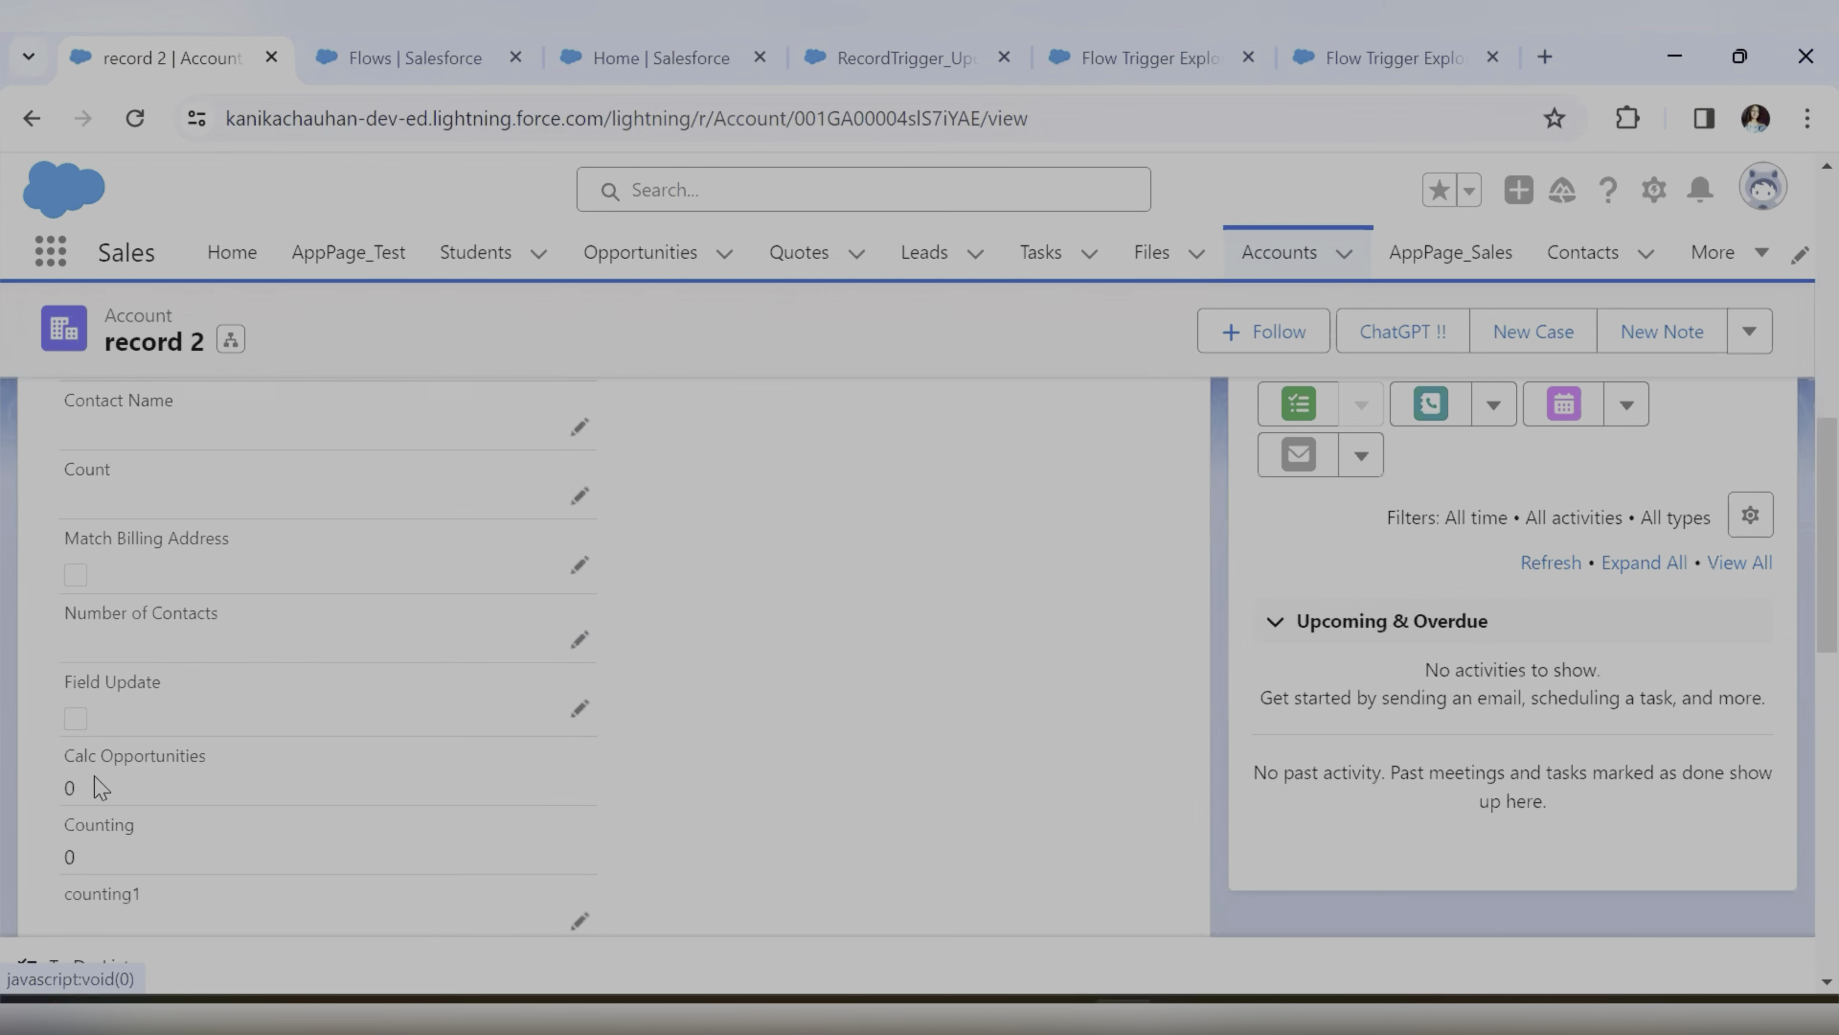
scroll(99, 786, "up", 3)
scroll(439, 760, "down", 8)
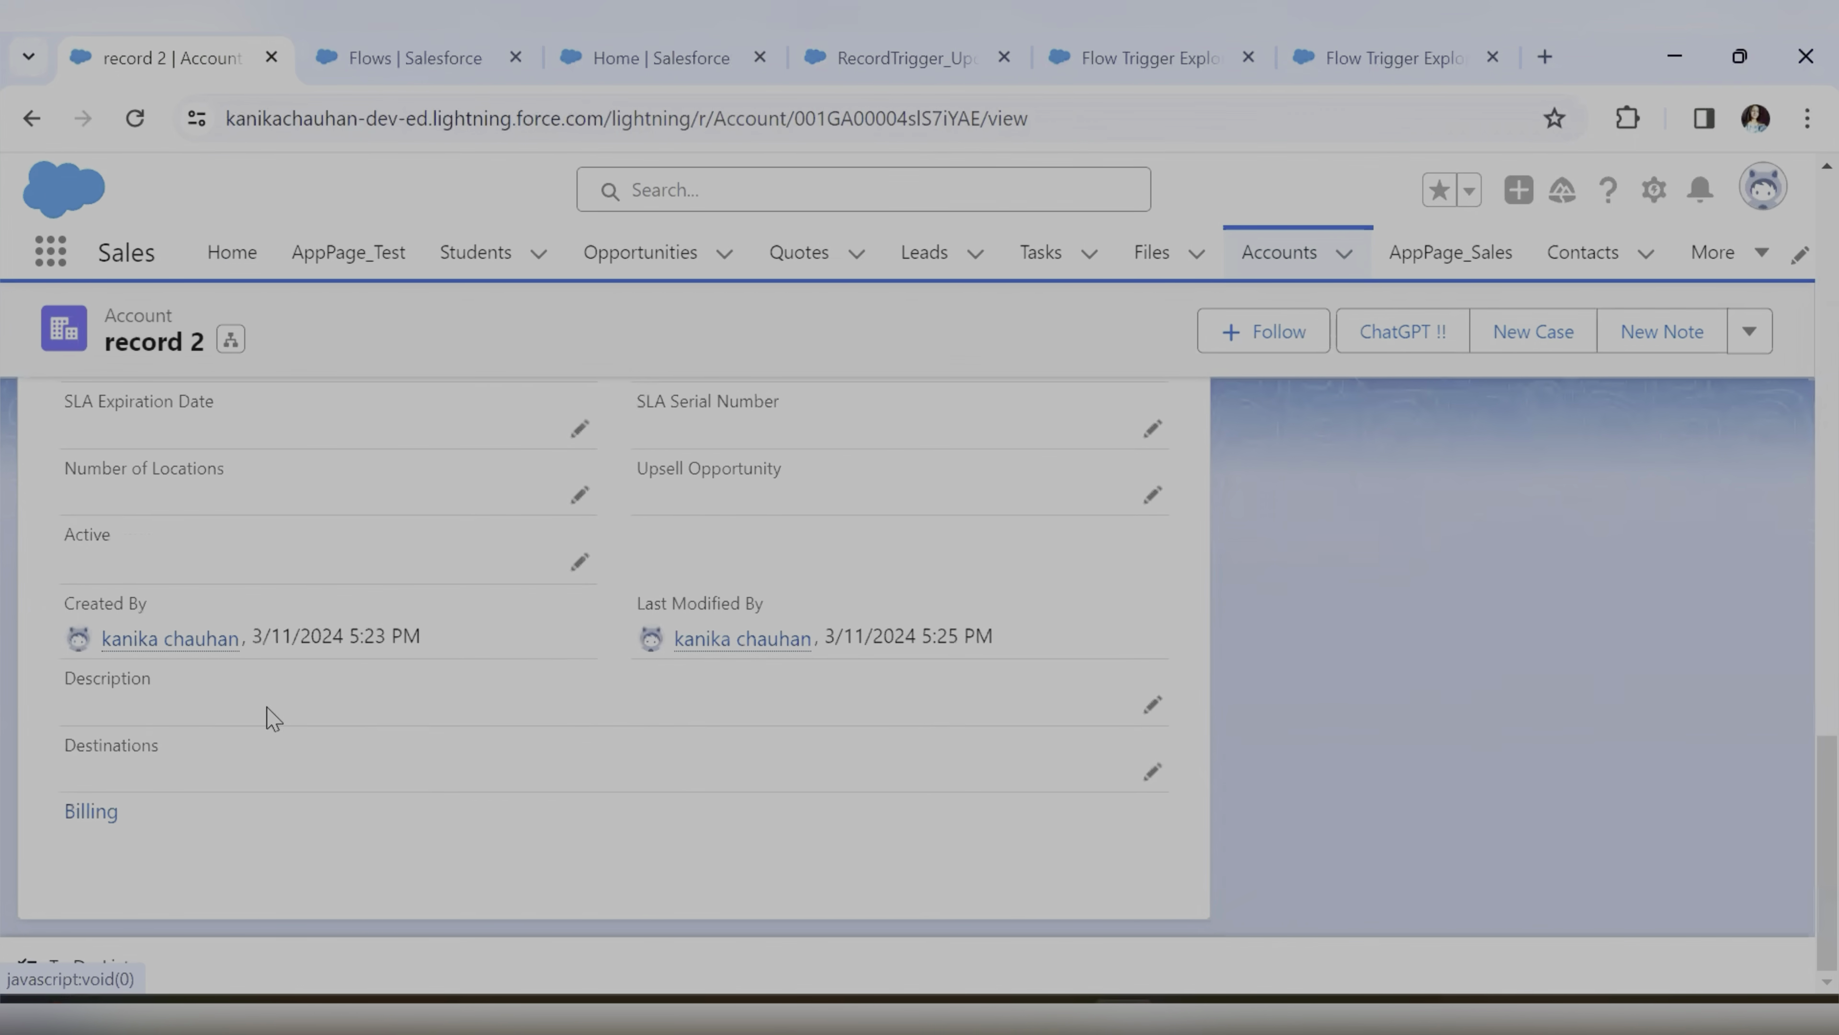
left_click(1153, 708)
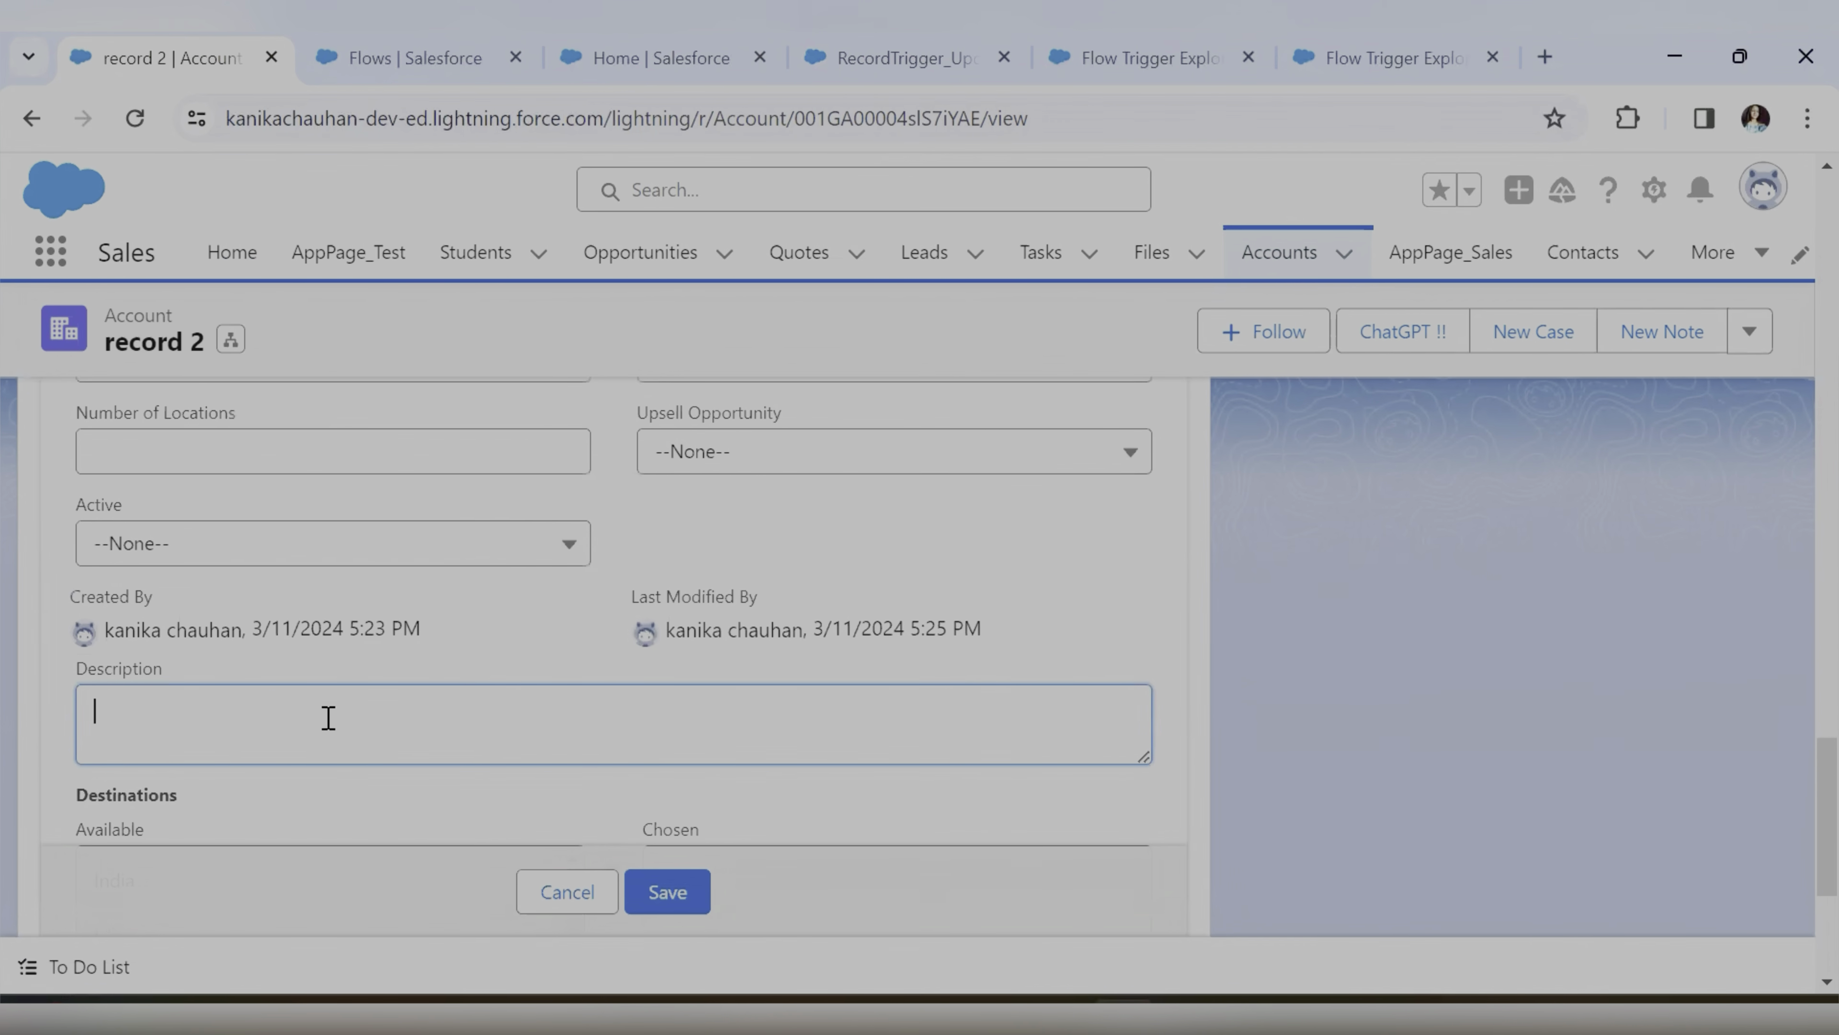
type("Description Value")
left_click(670, 890)
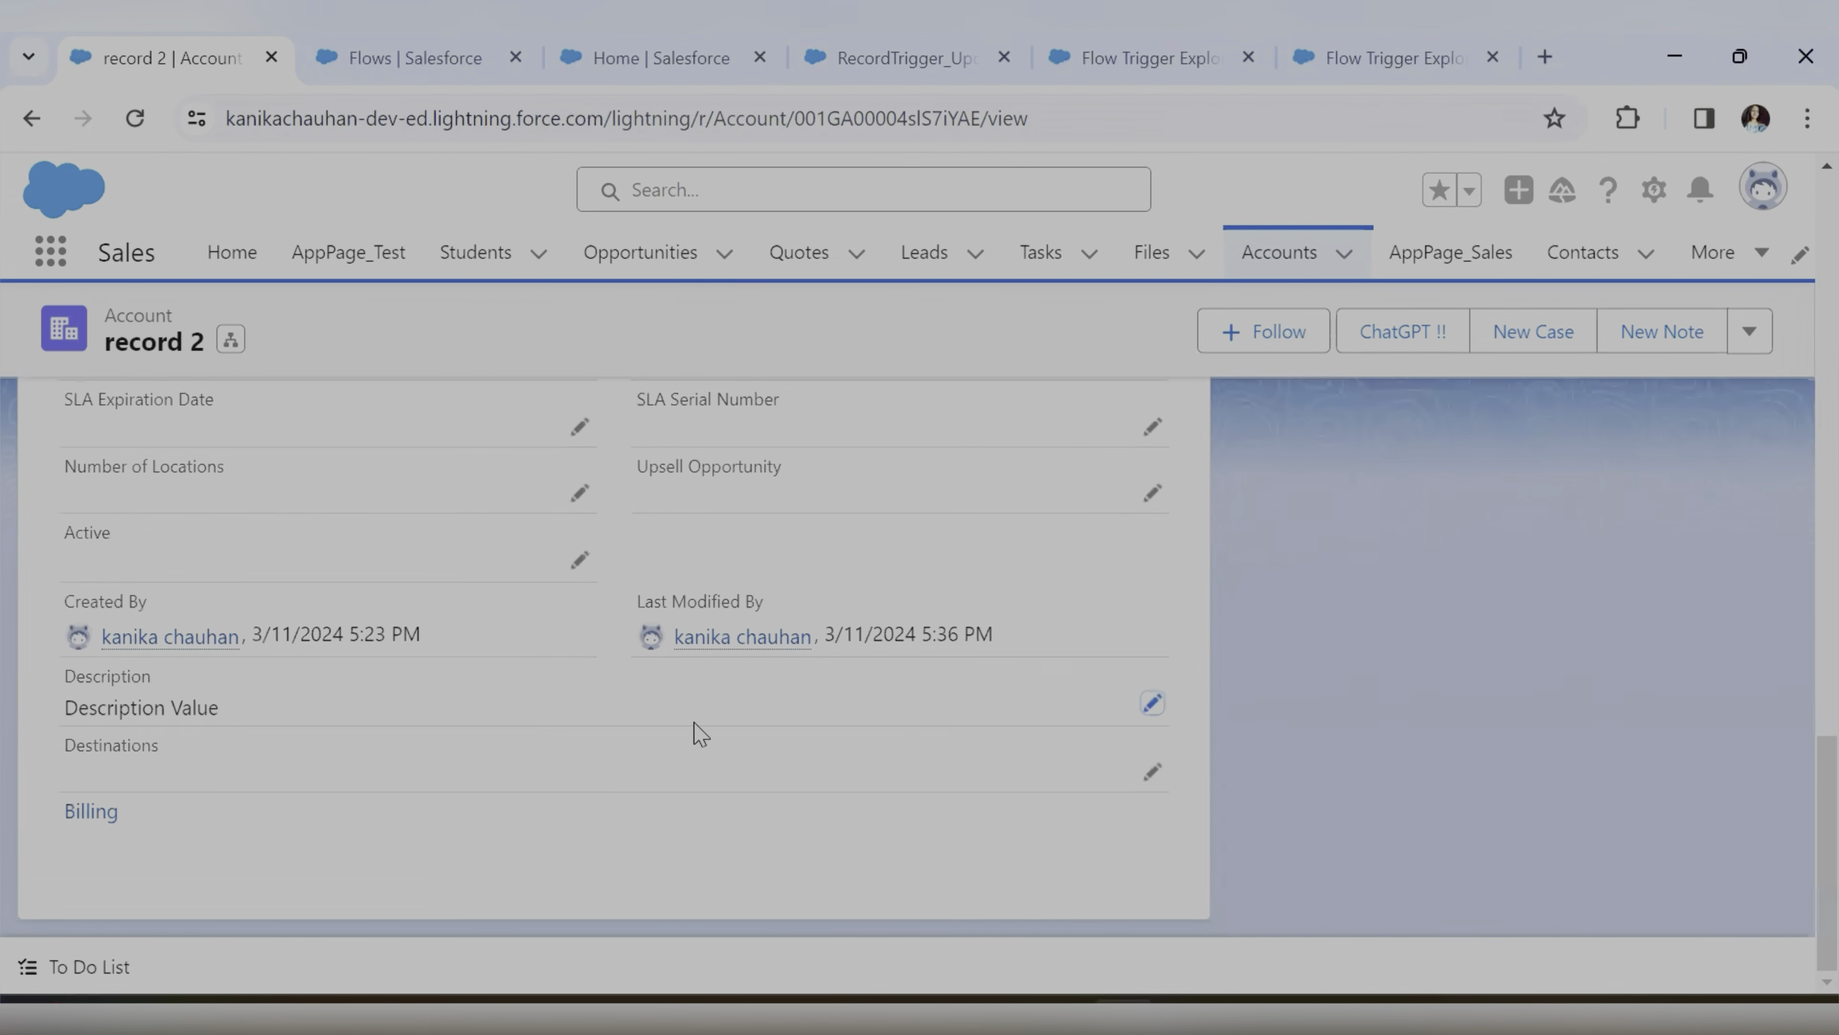
Review the object, trigger and entry conditions of the RecordTrigger_UpdateName flow, and return to the record 2 account
scroll(685, 736, "up", 3)
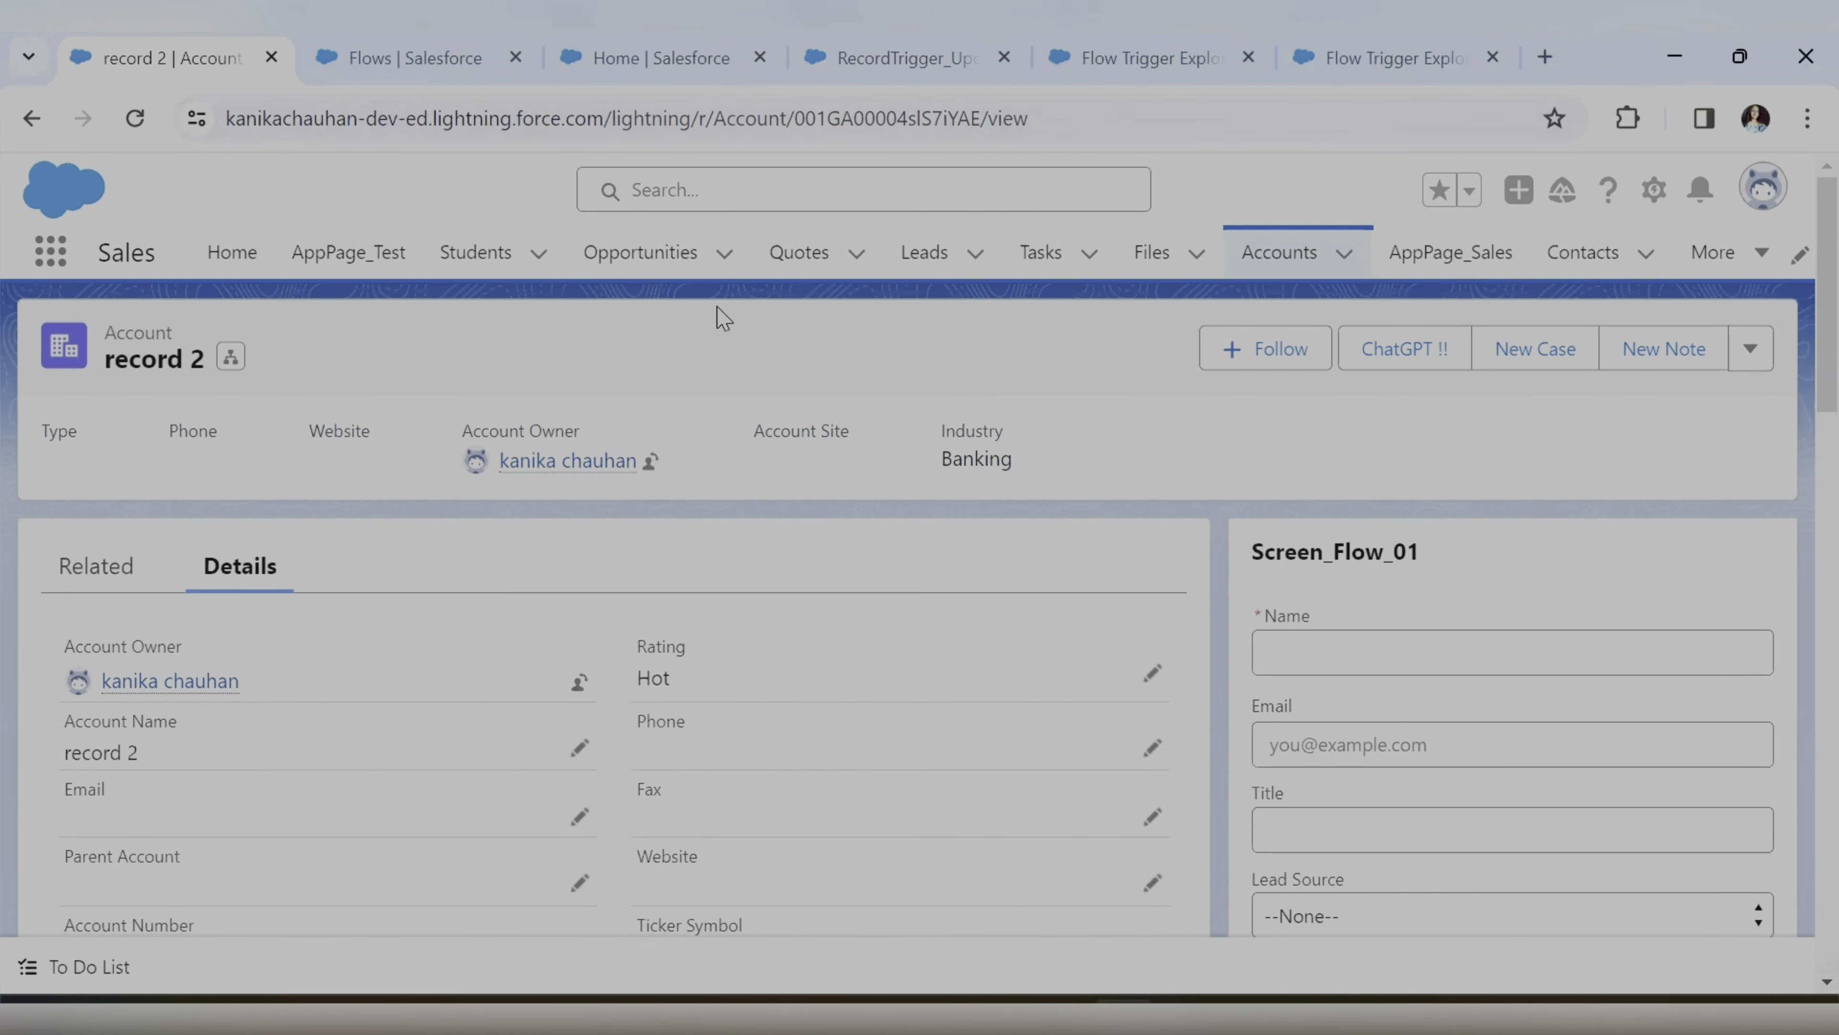
left_click(880, 57)
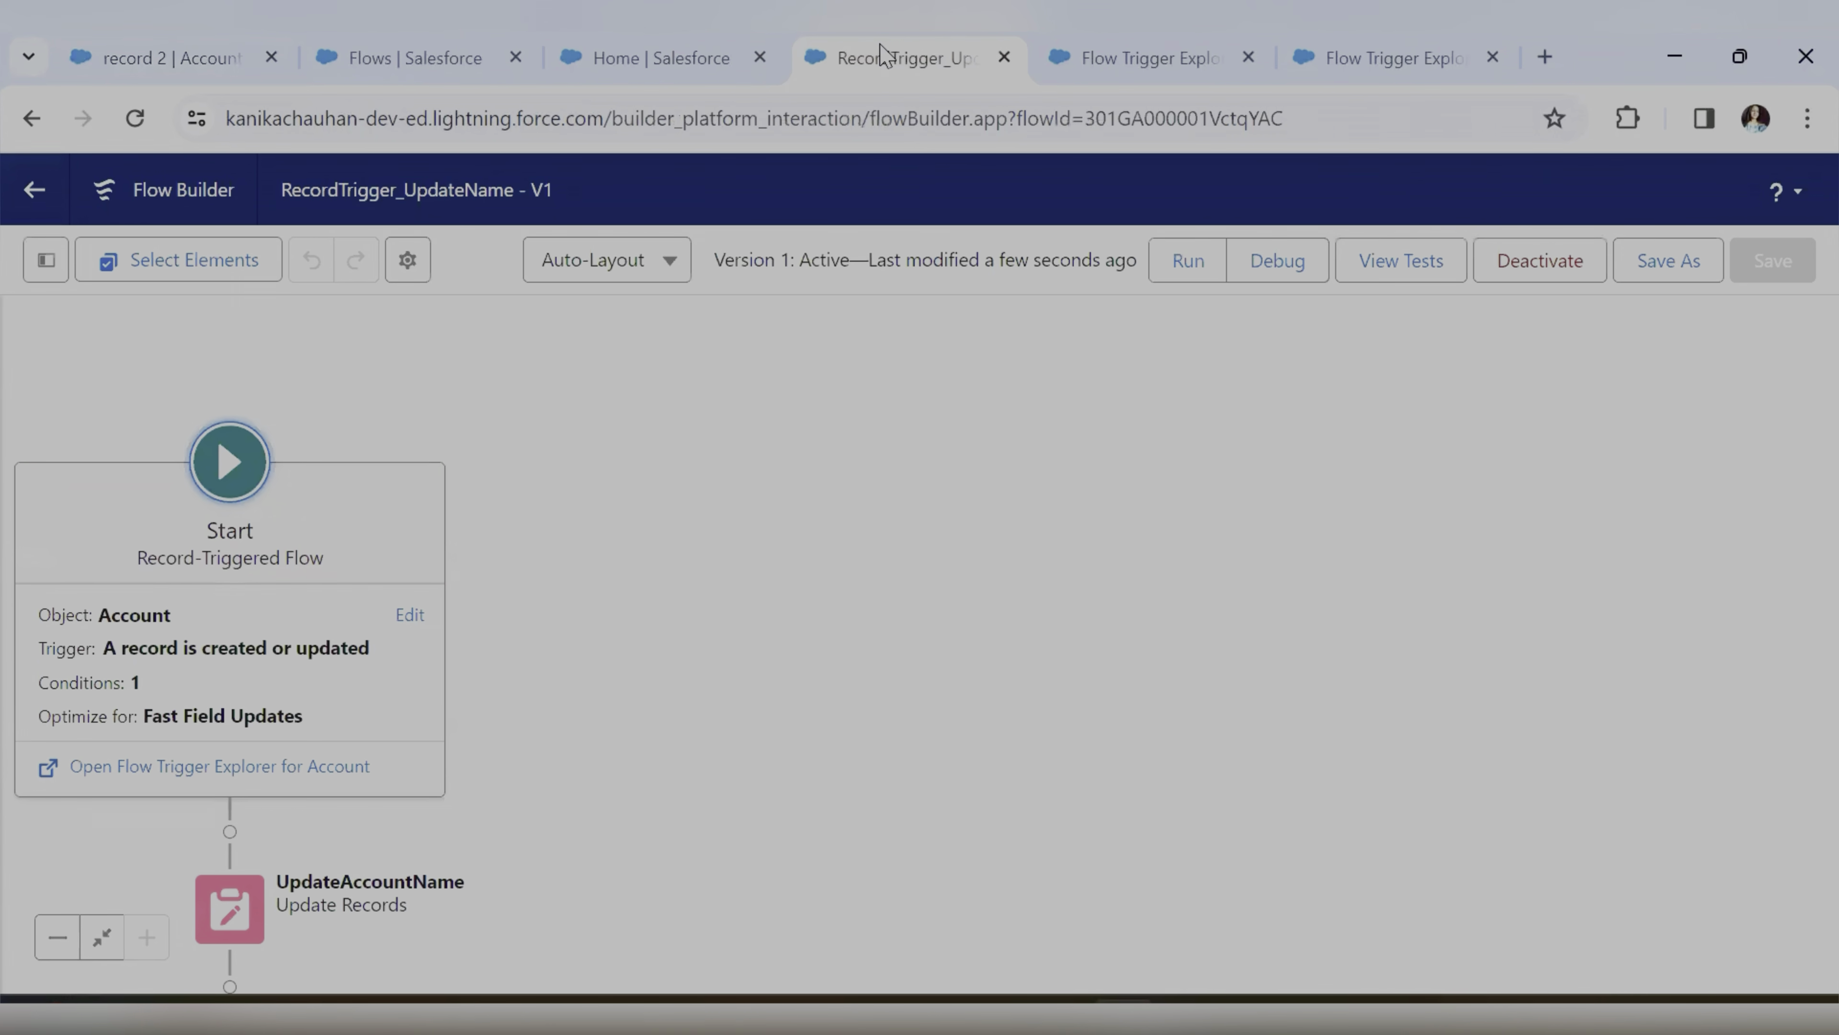
left_click(409, 615)
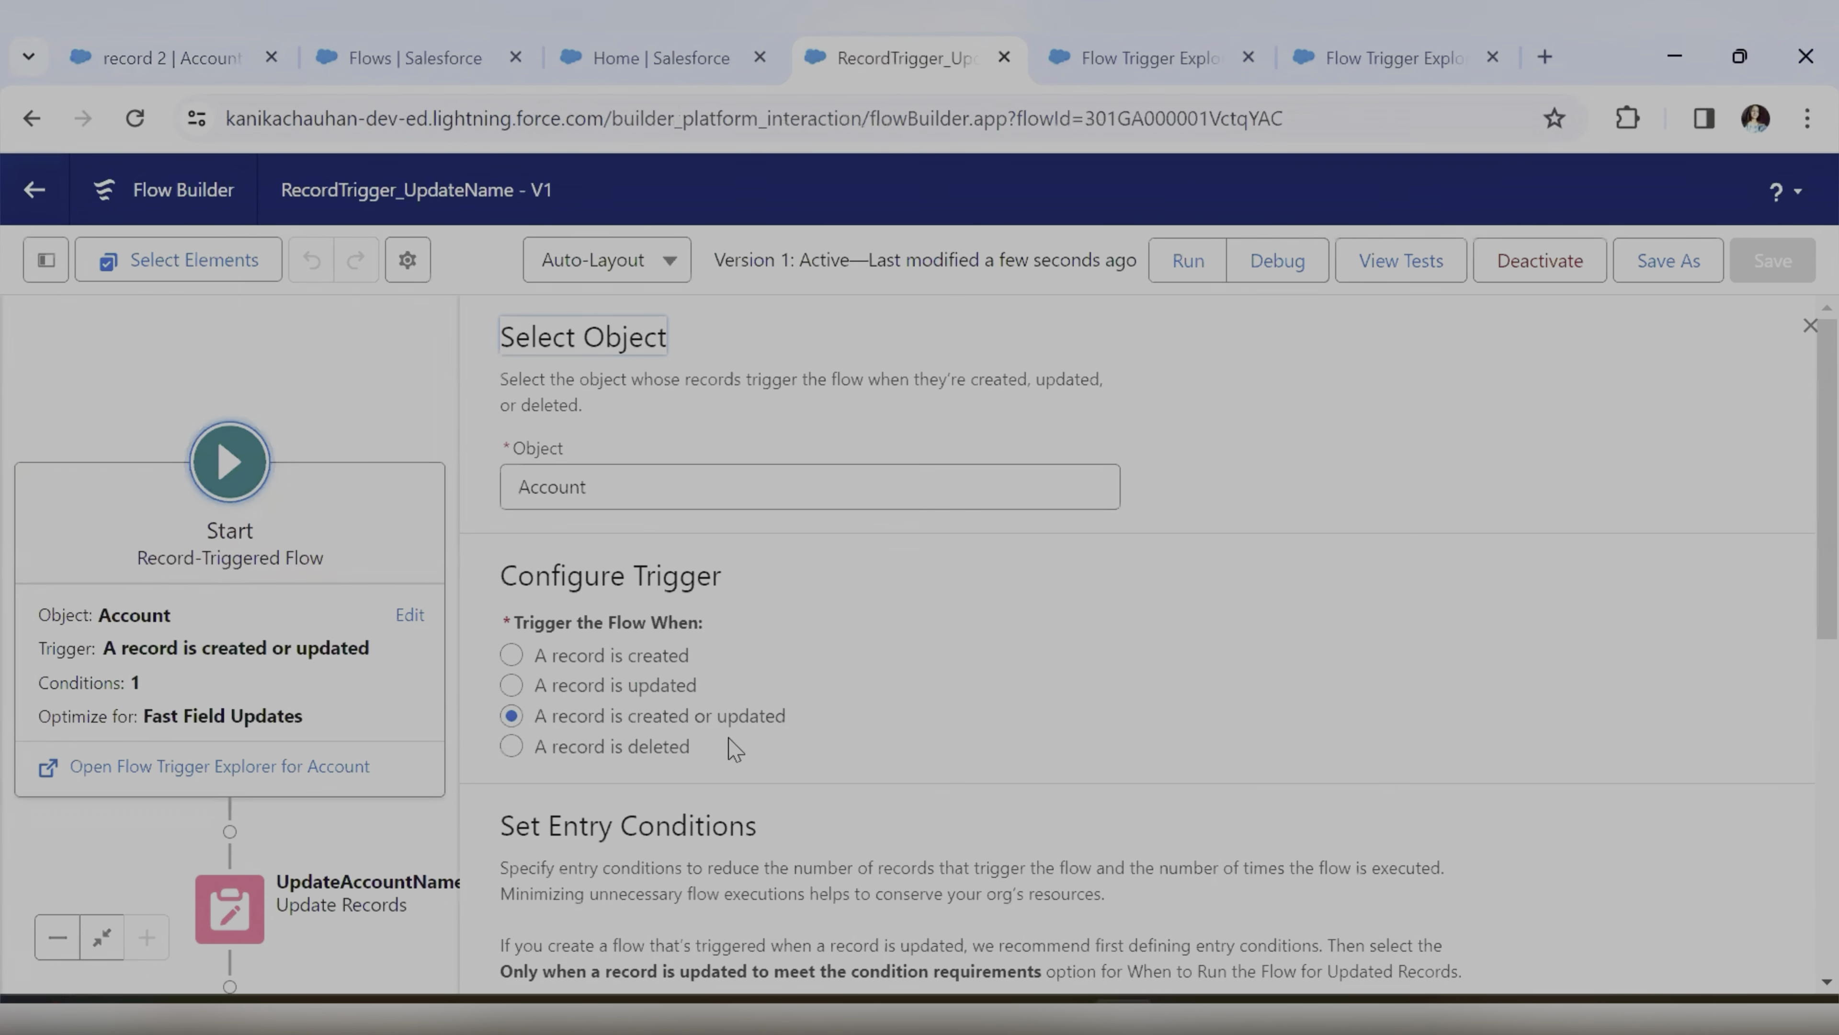
scroll(734, 750, "down", 5)
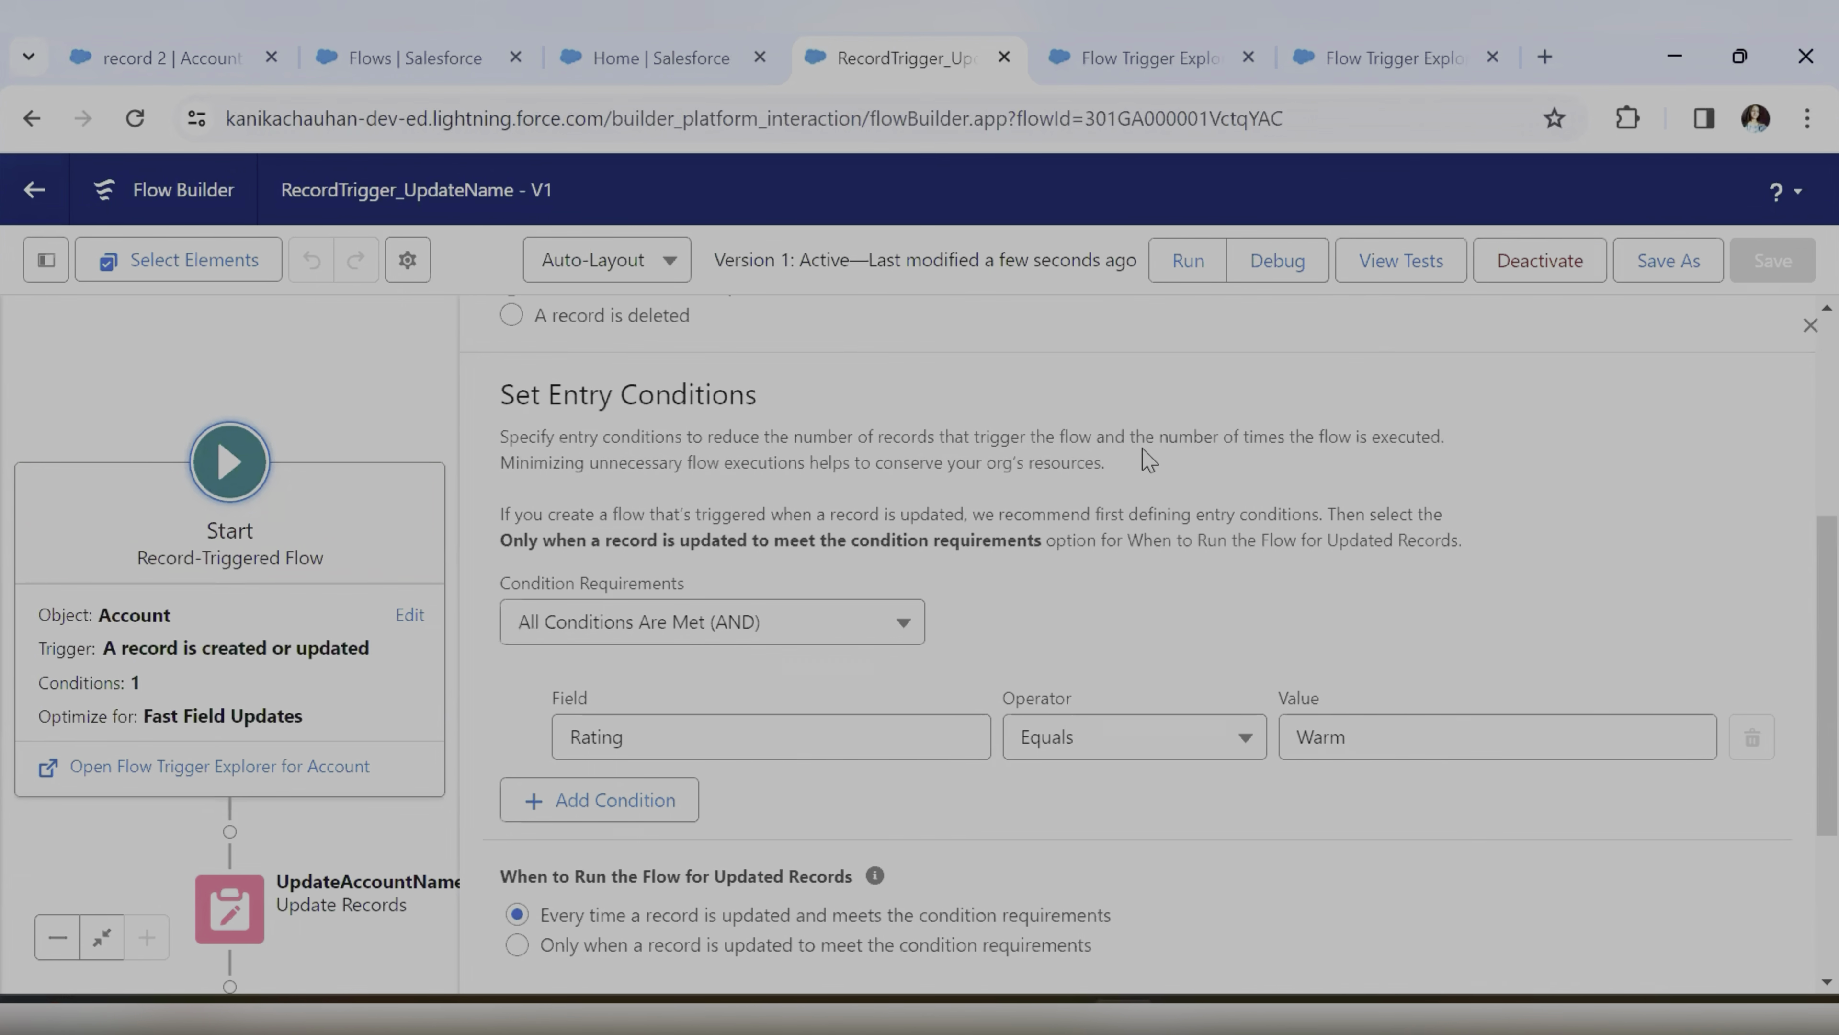
left_click(174, 57)
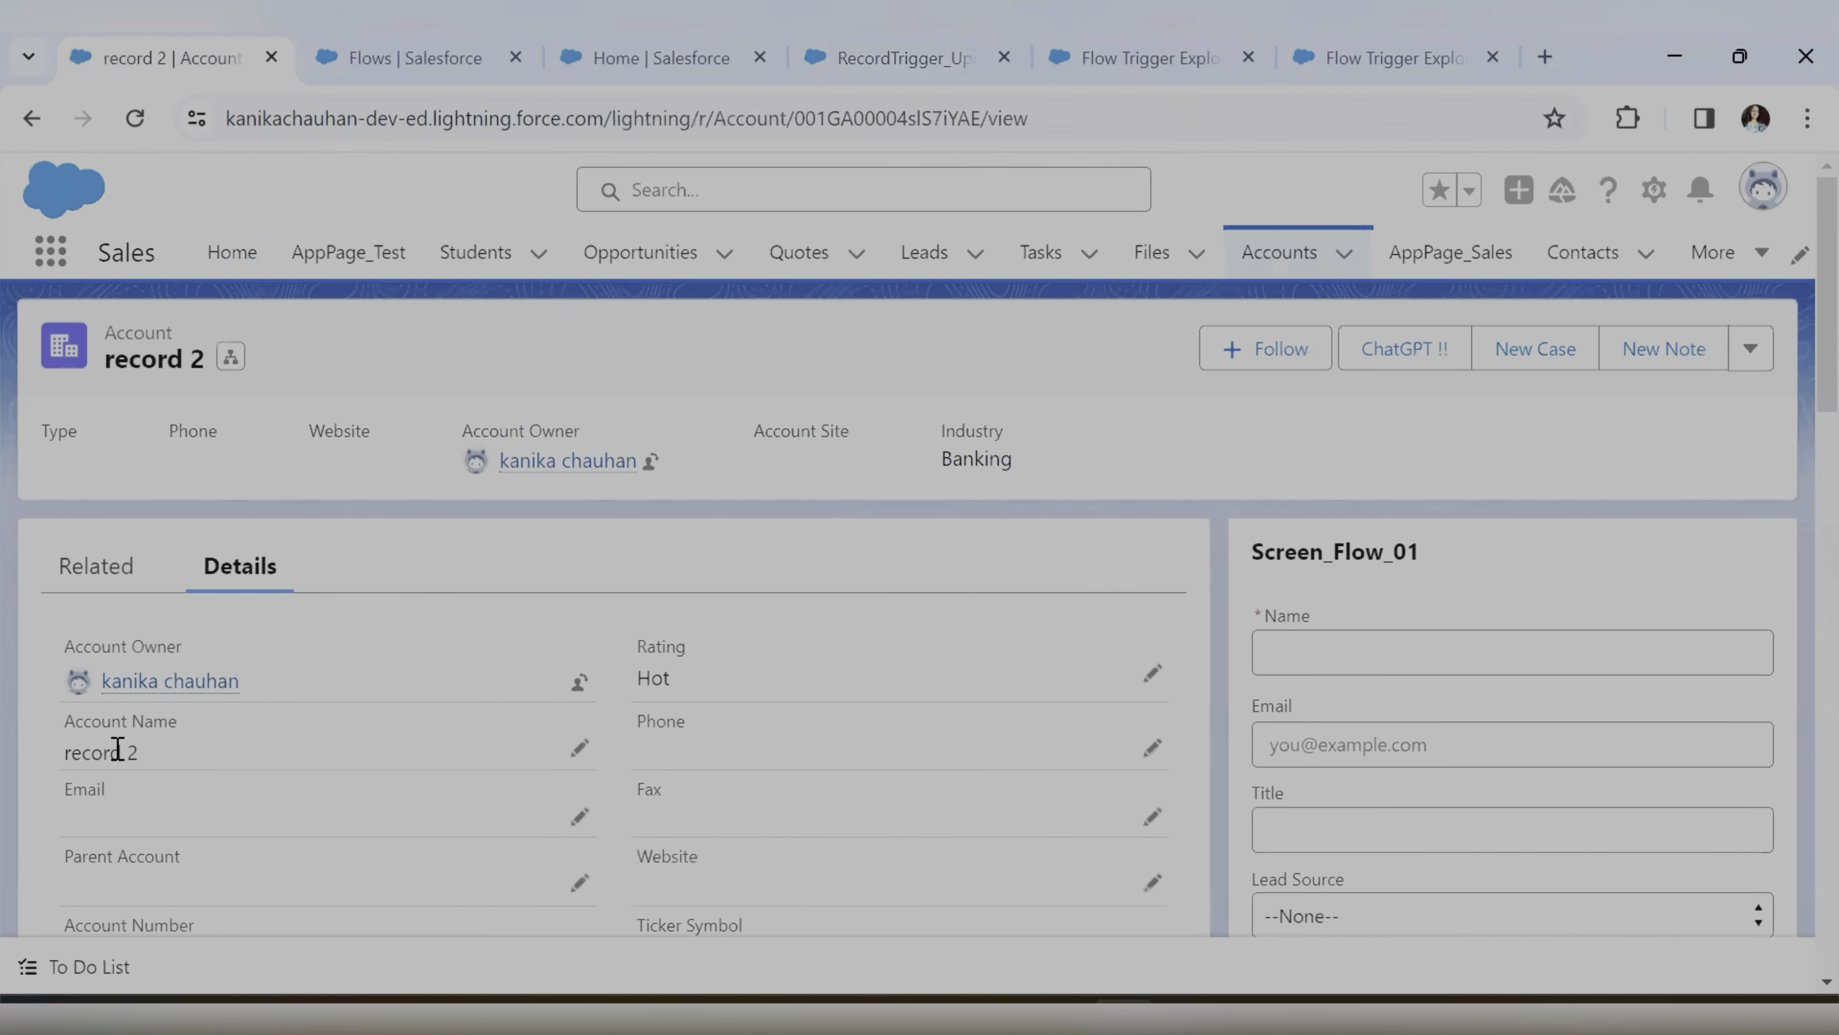
Reload the record 2 account, set its Rating to Warm in the details, and save the record
left_click(135, 118)
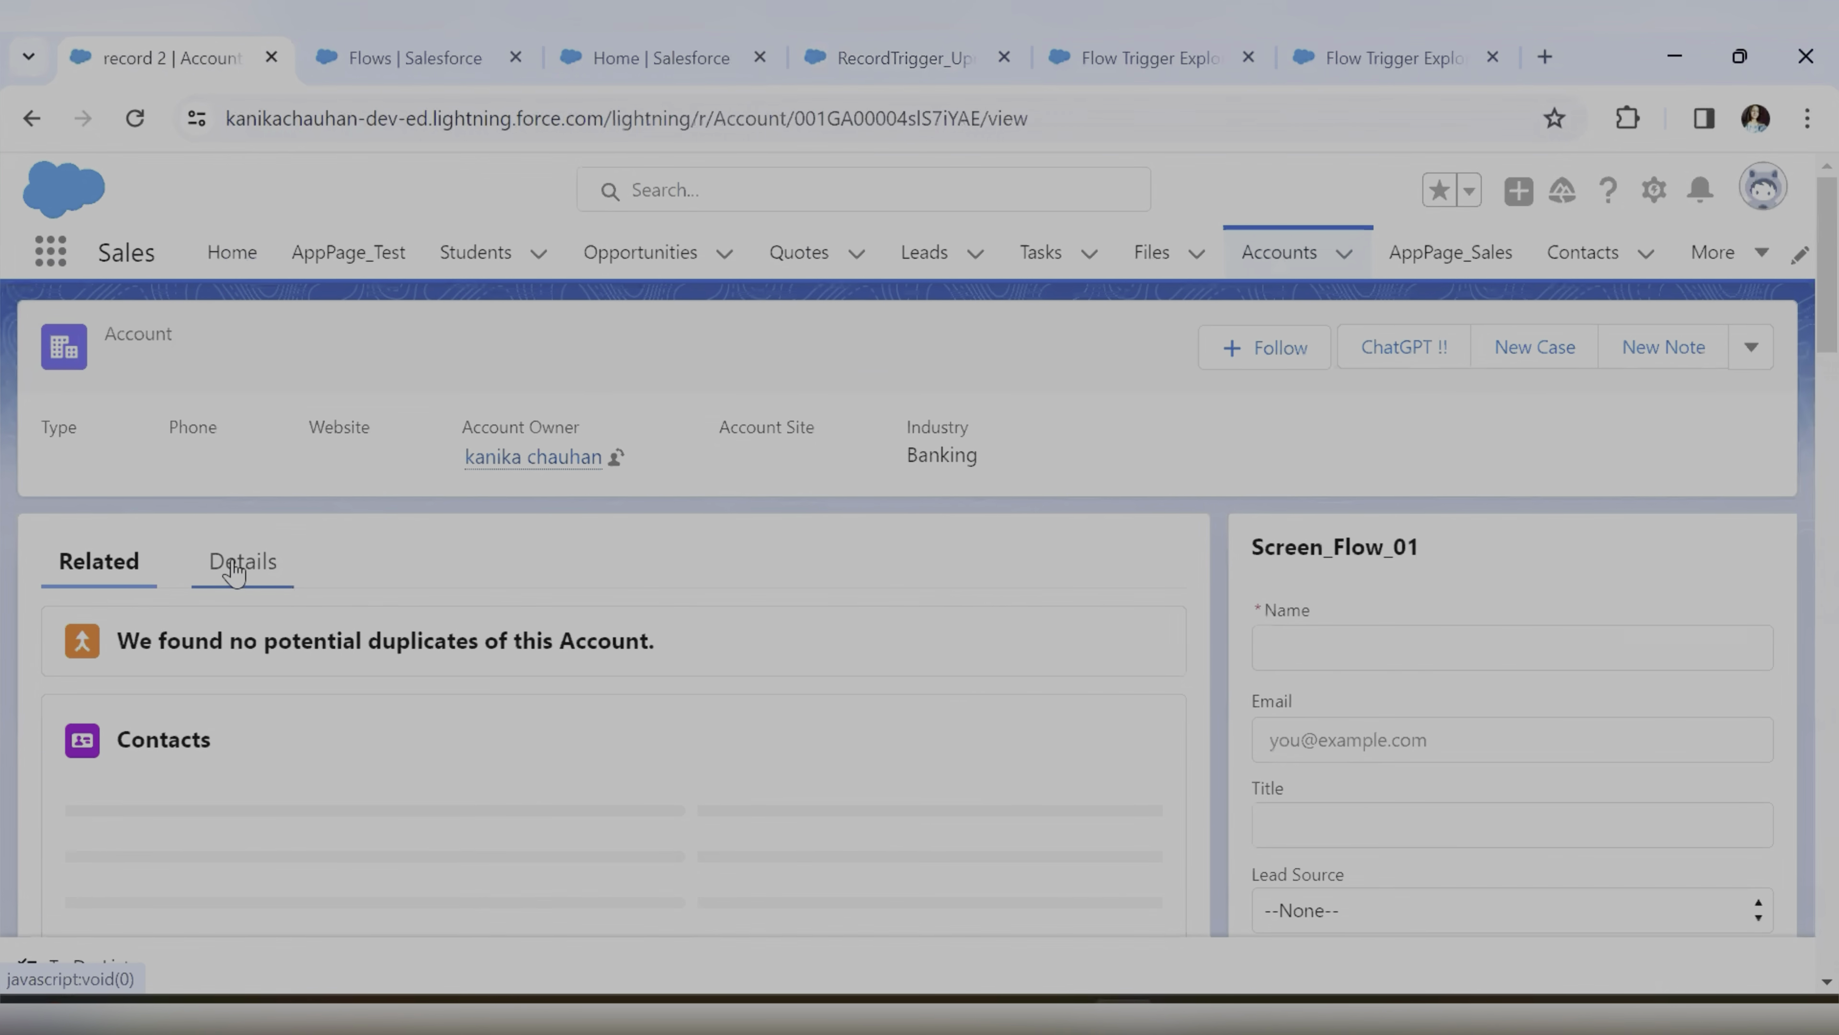
left_click(235, 565)
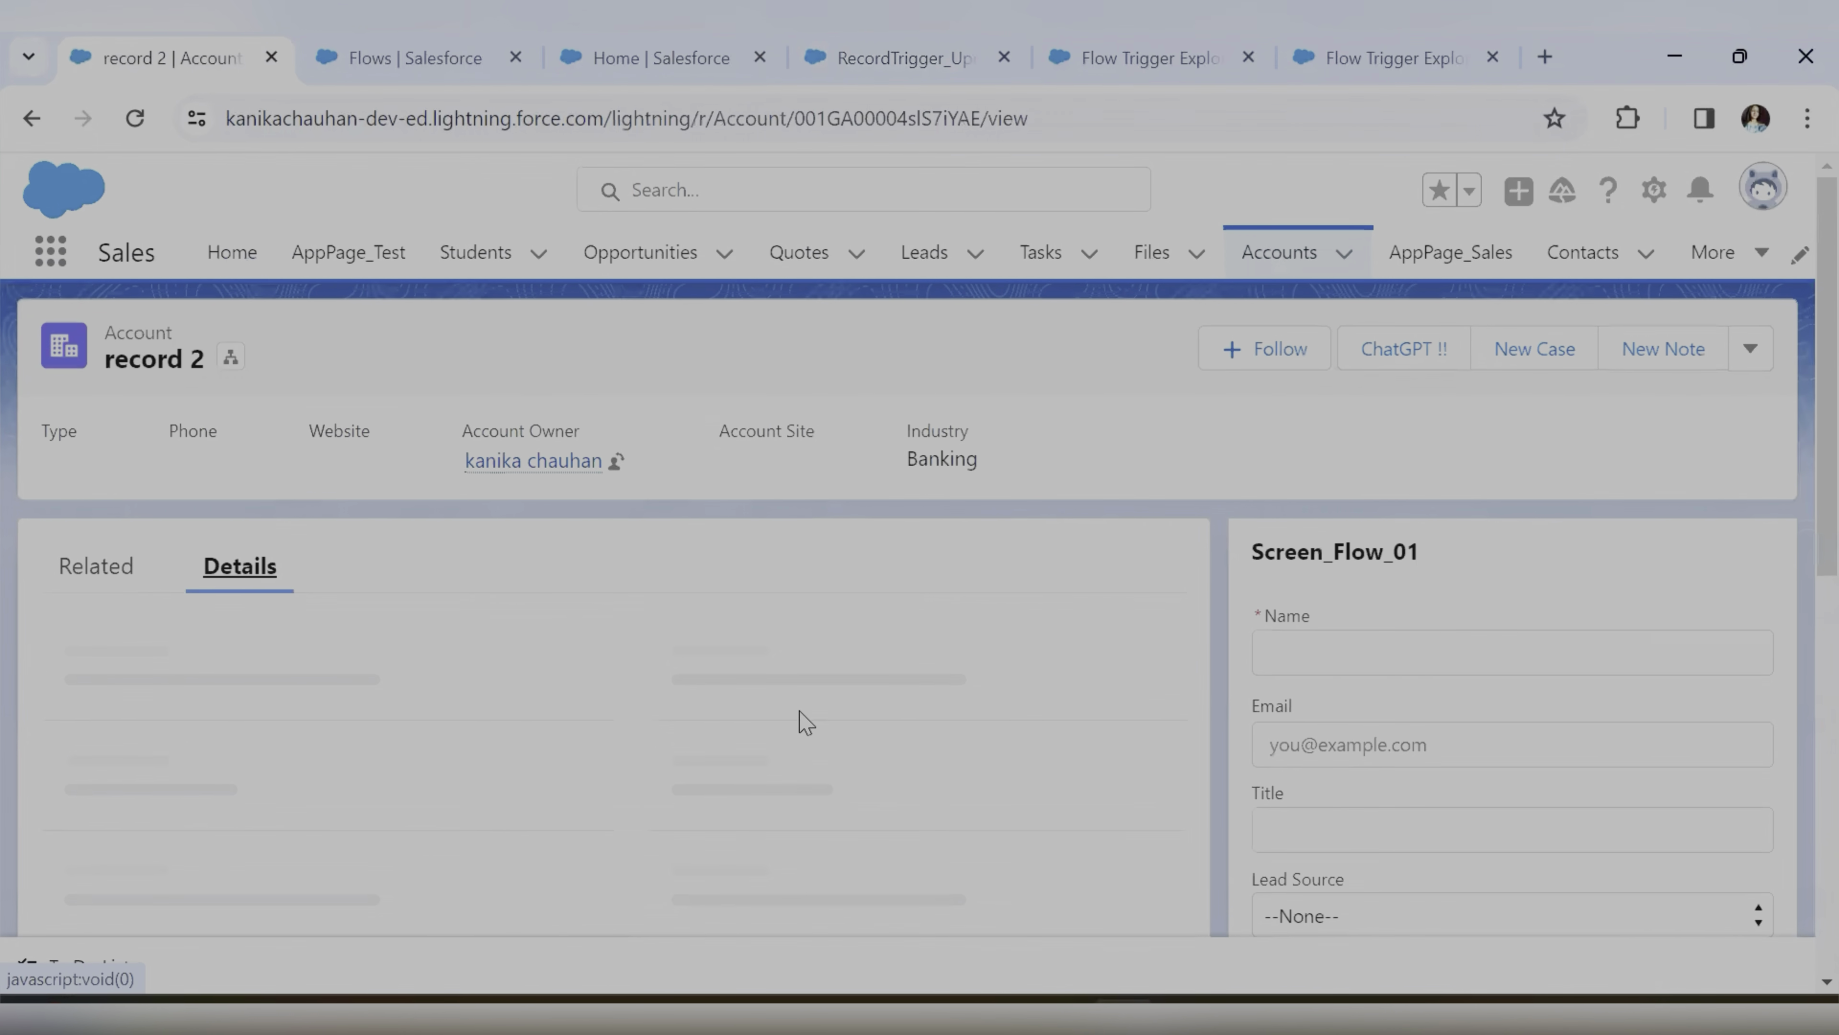
scroll(969, 743, "down", 8)
scroll(968, 743, "up", 6)
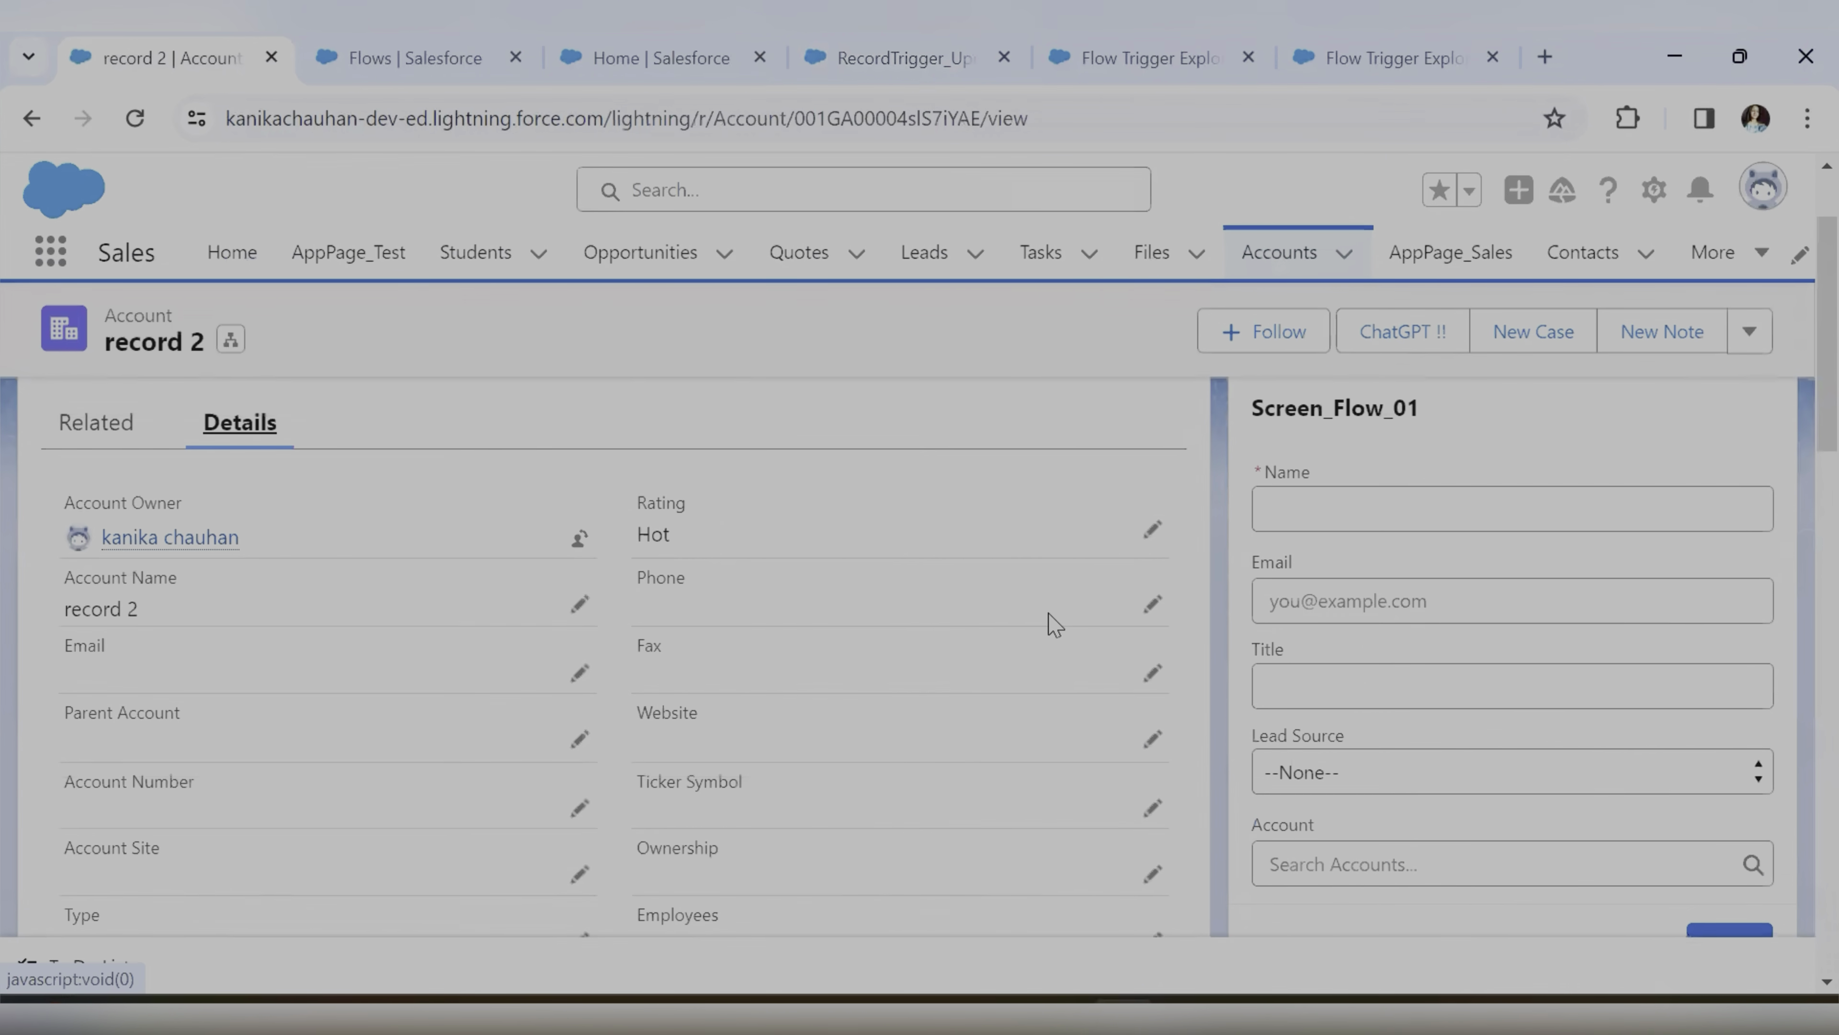
left_click(1152, 529)
left_click(687, 609)
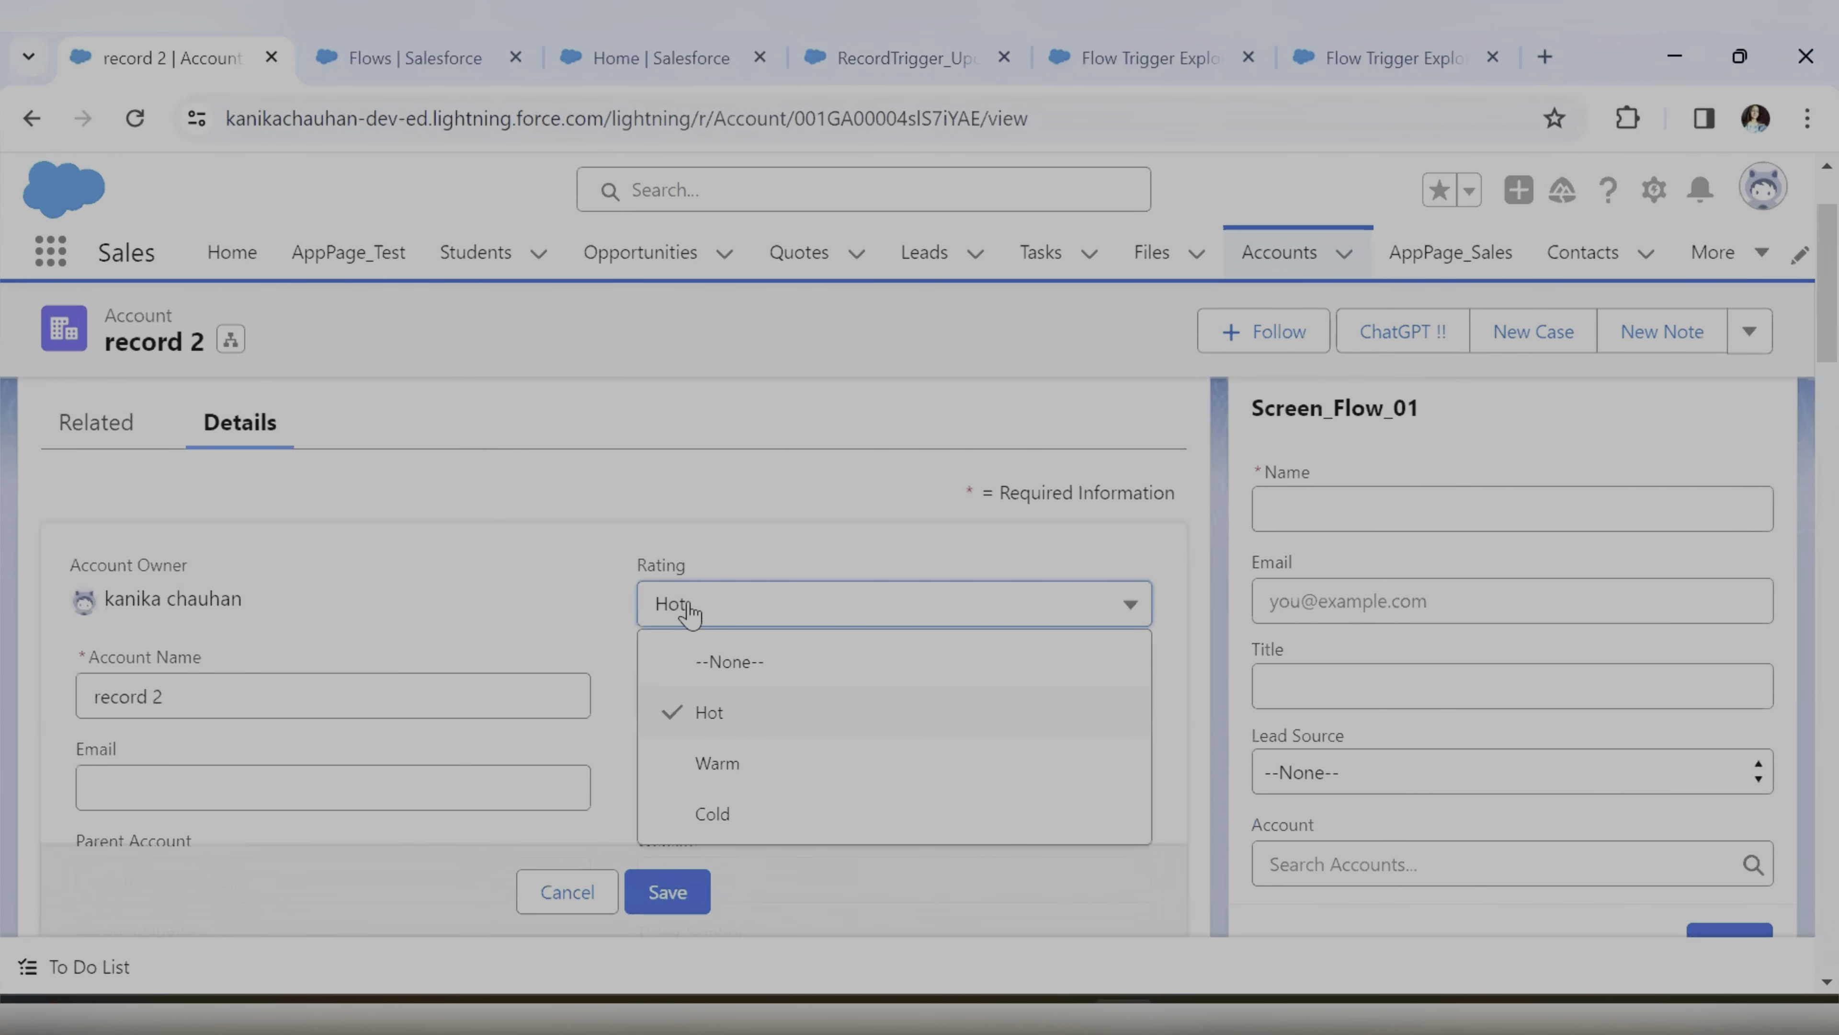
left_click(720, 763)
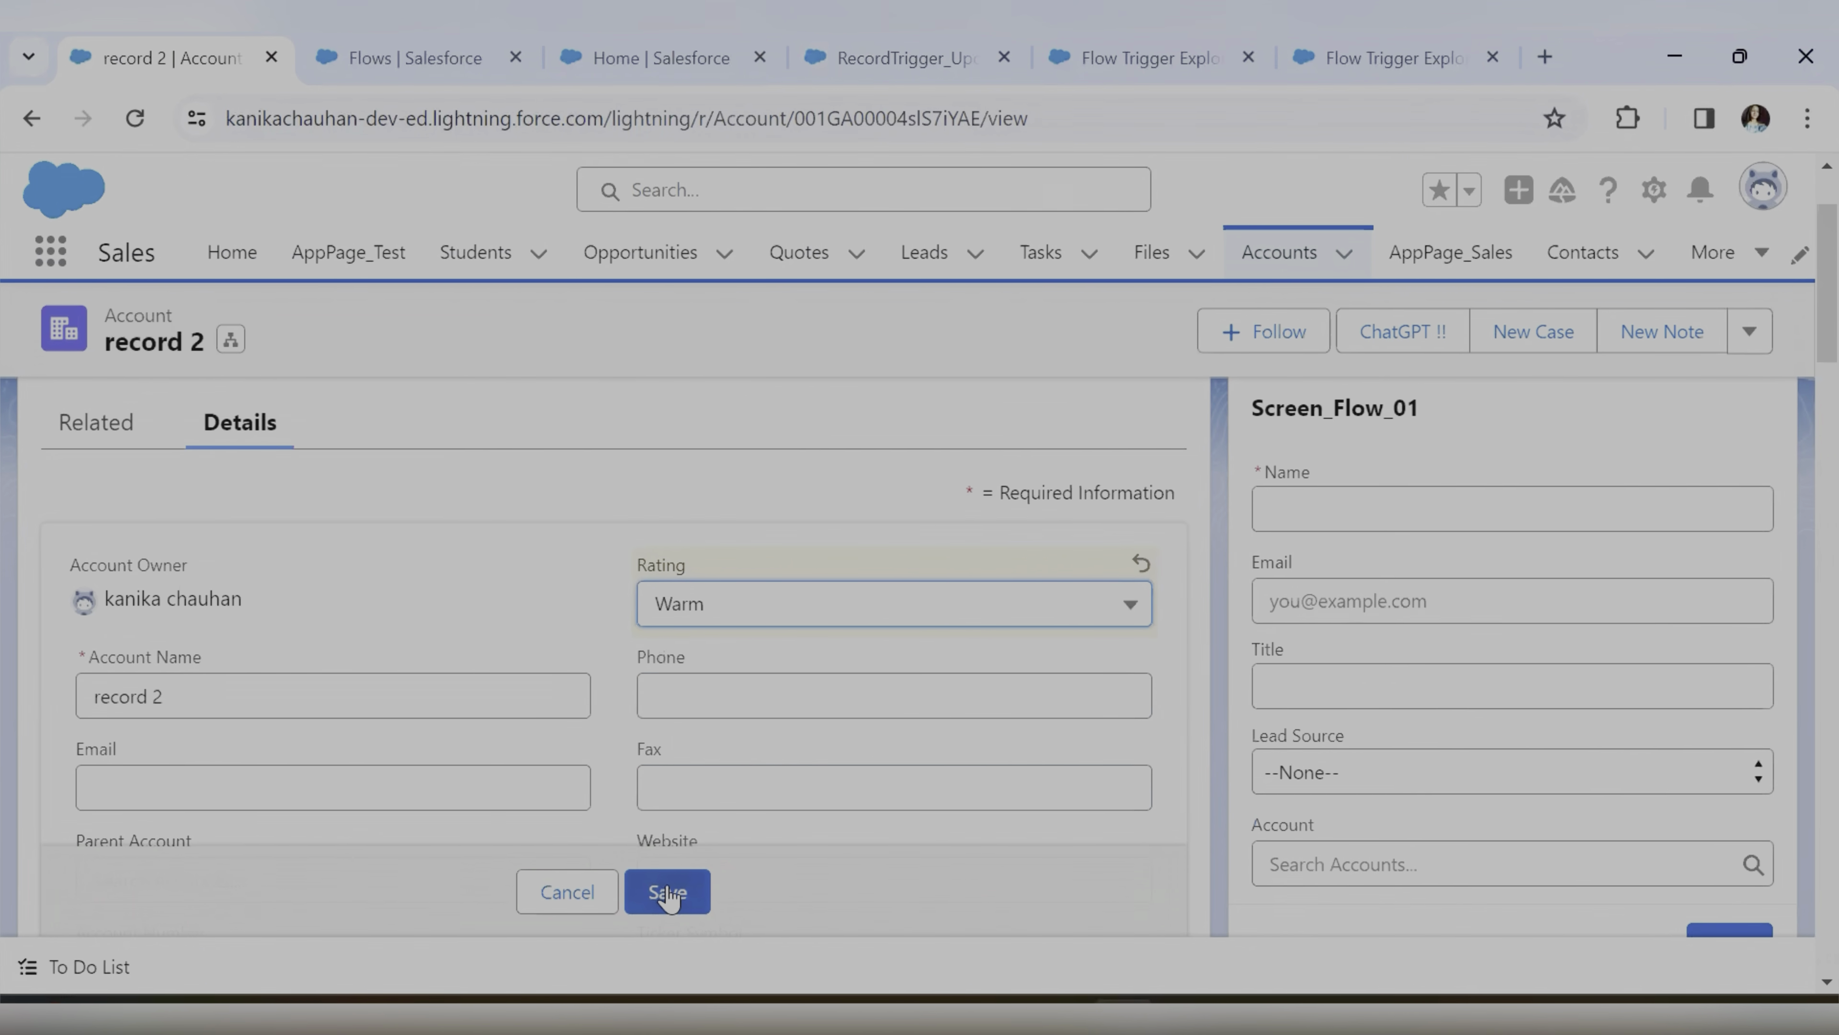
left_click(668, 893)
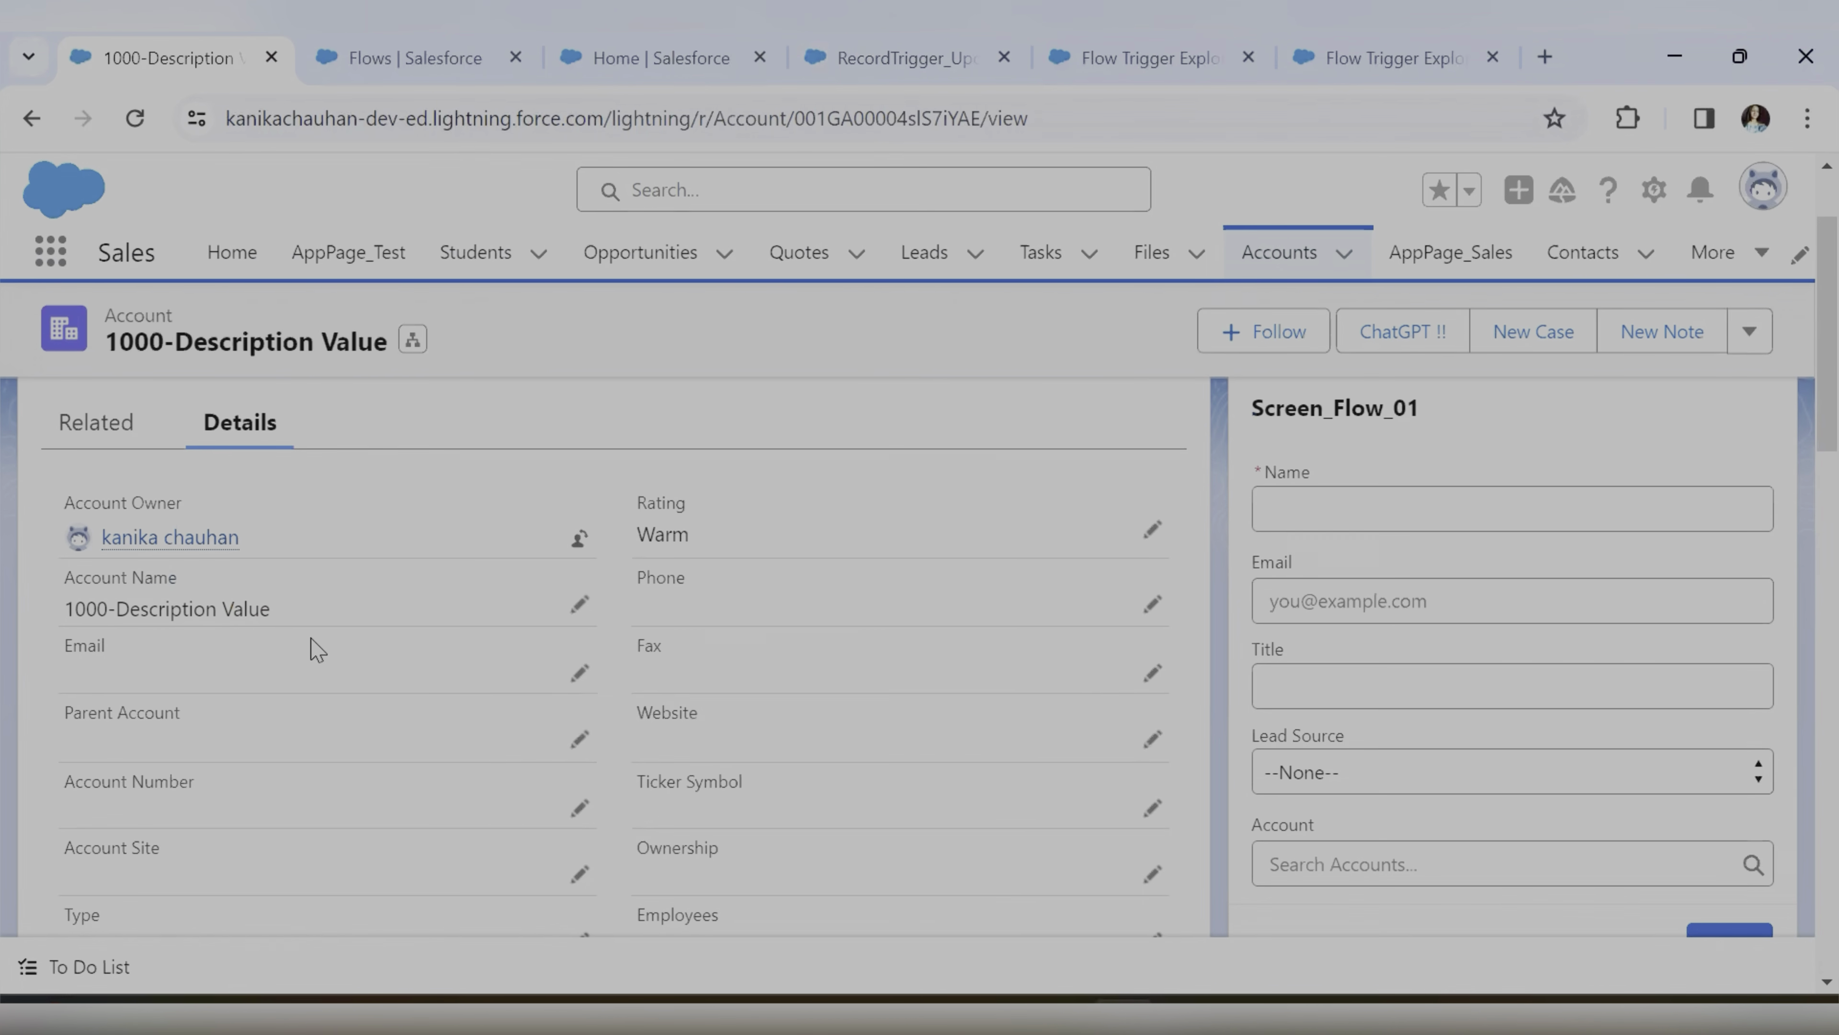
Compare the account's new Account Name with its Annual Revenue and Description fields
scroll(304, 659, "down", 10)
scroll(295, 673, "down", 10)
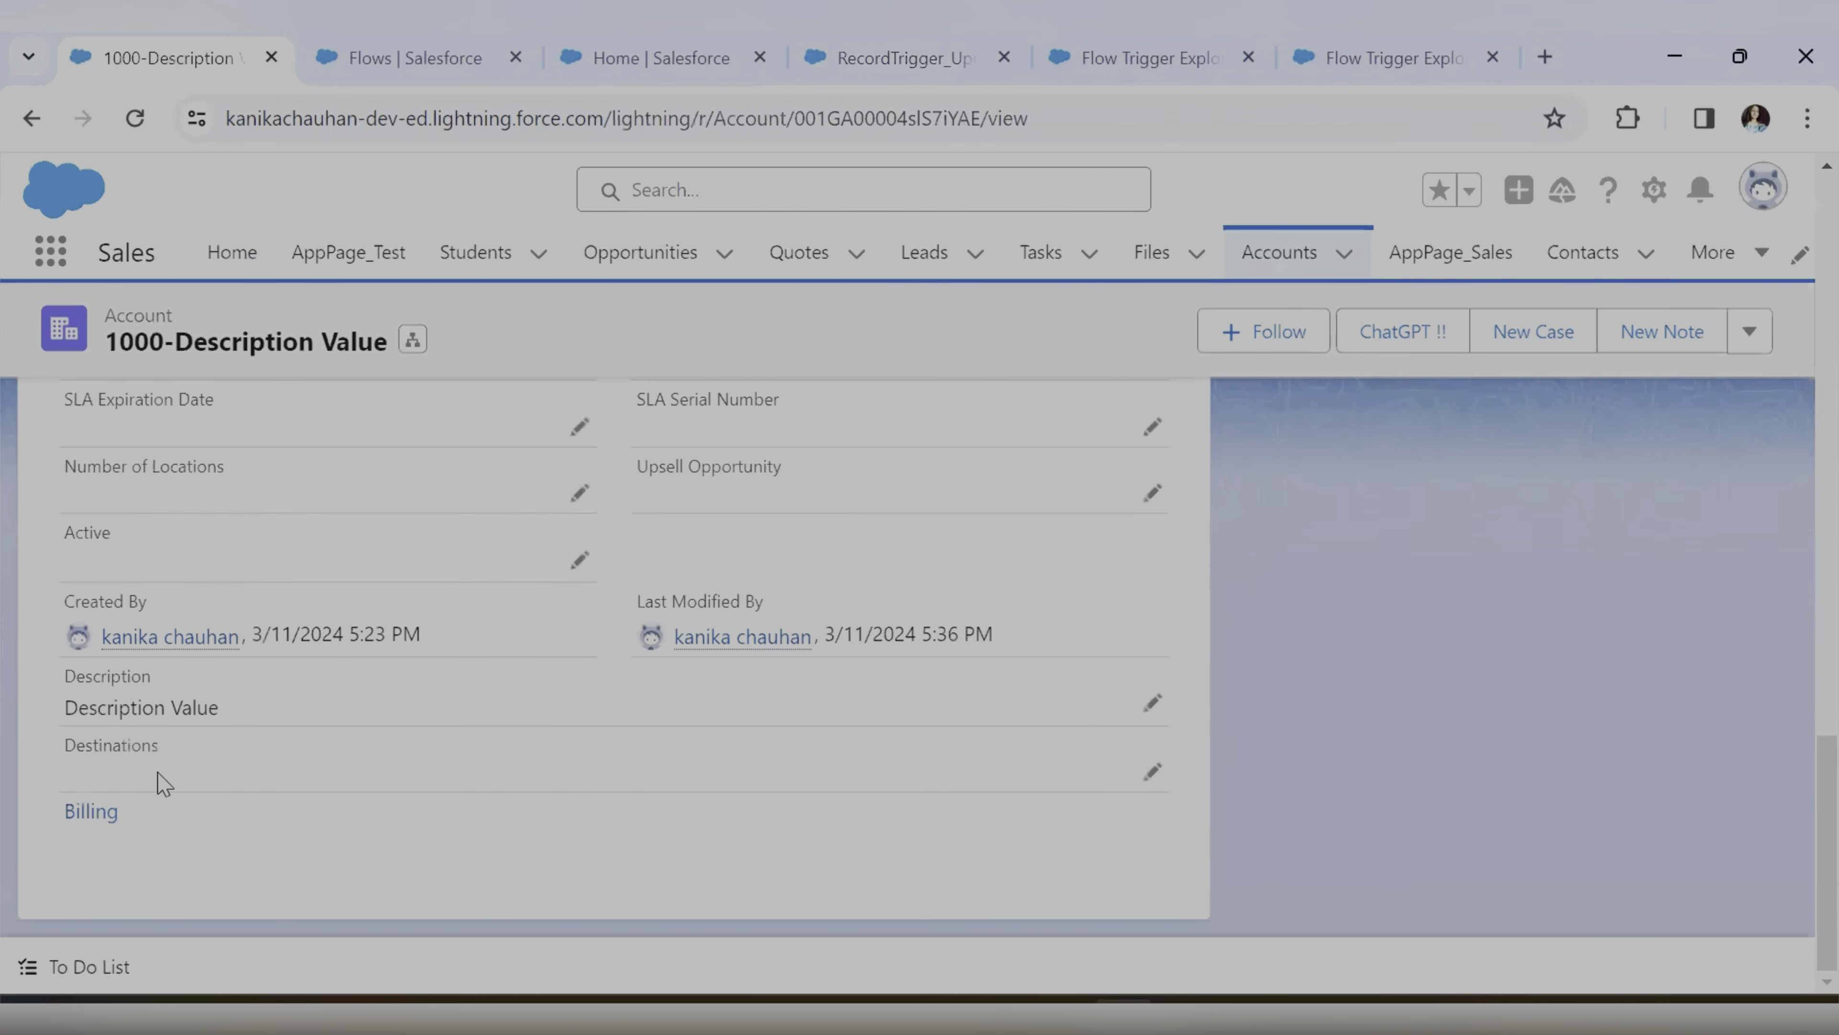
scroll(398, 685, "up", 20)
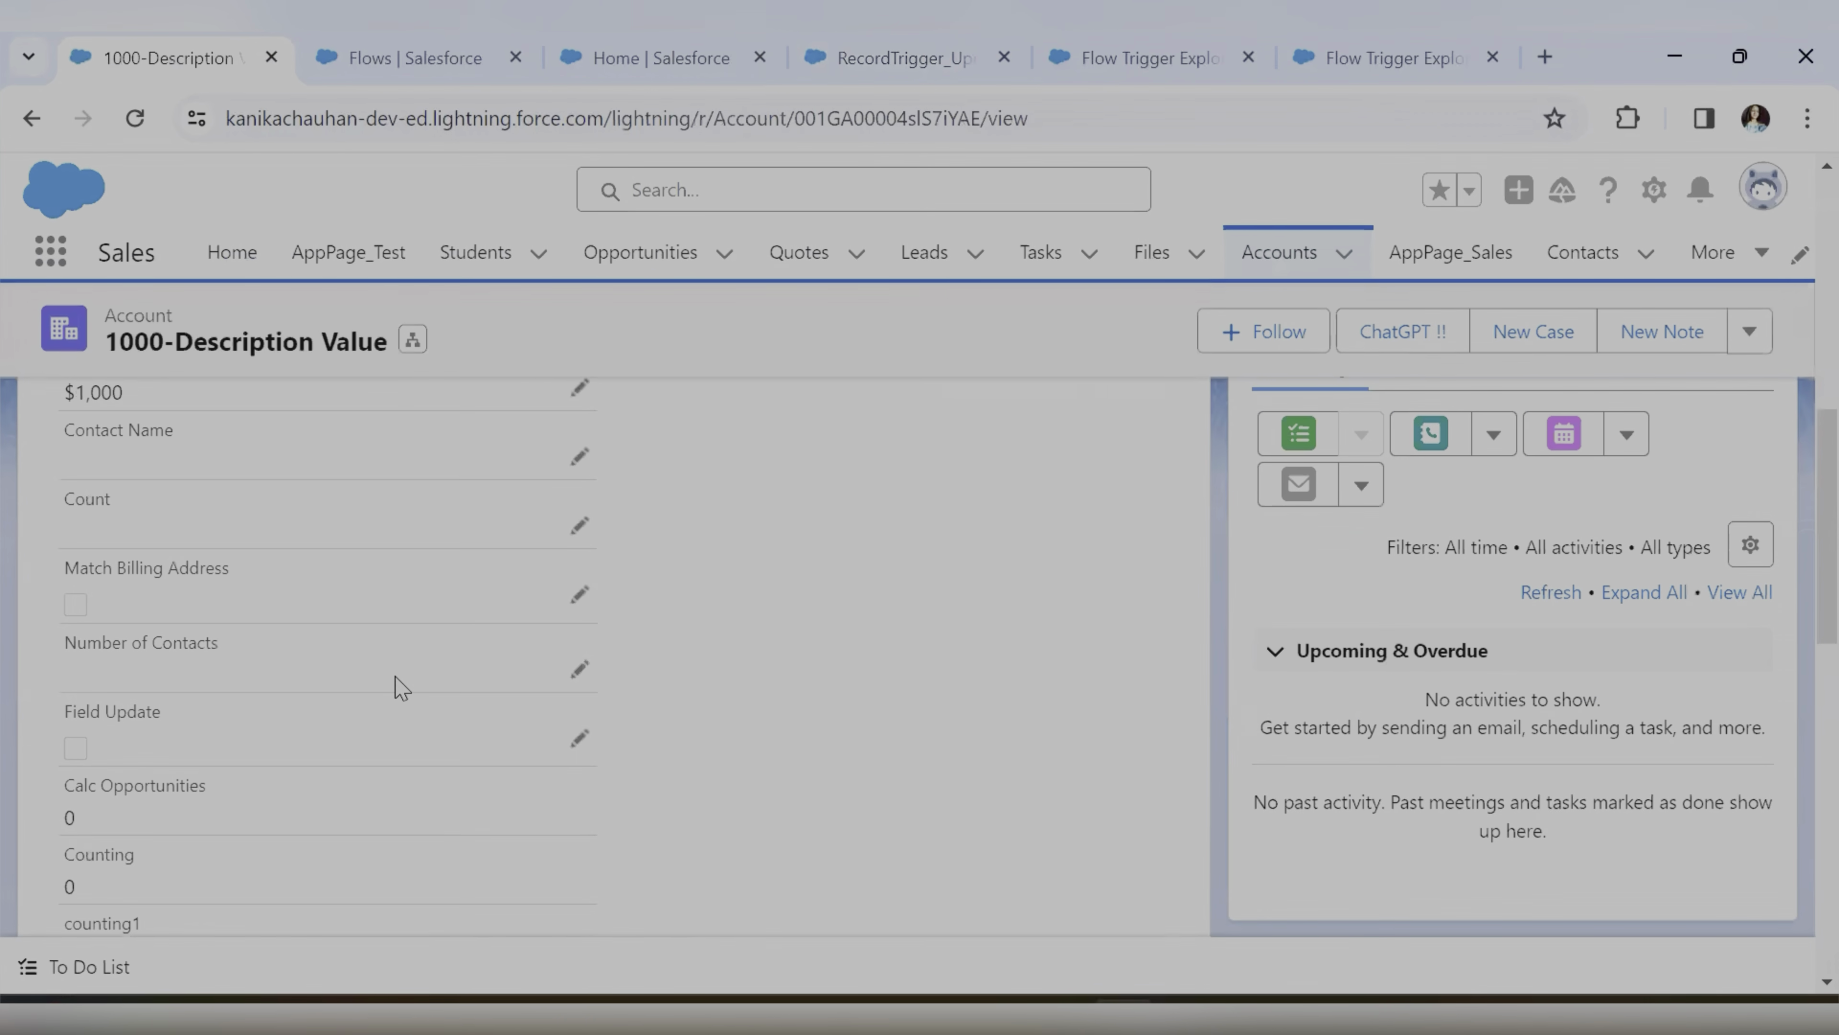
scroll(309, 605, "up", 3)
left_click_drag(124, 620, 324, 629)
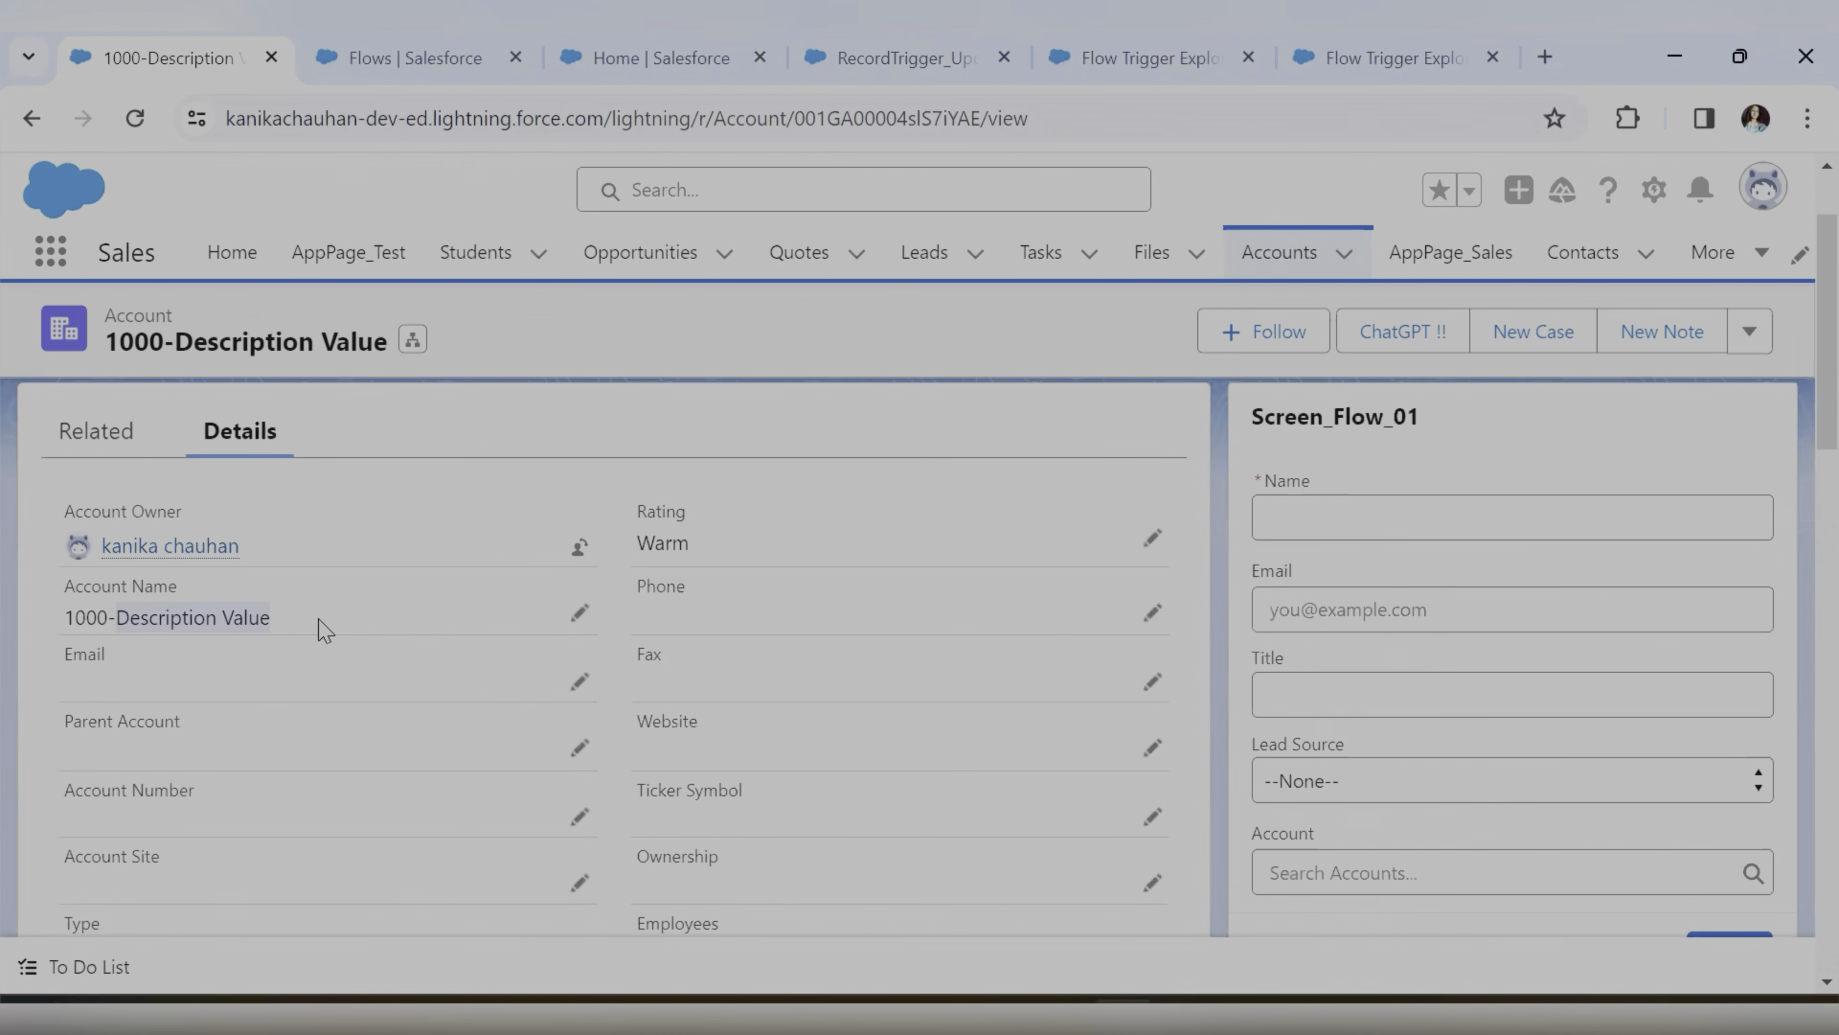
left_click(326, 629)
Try to change the account's Annual Revenue to 34645, save, and check the Account Name
scroll(283, 601, "down", 5)
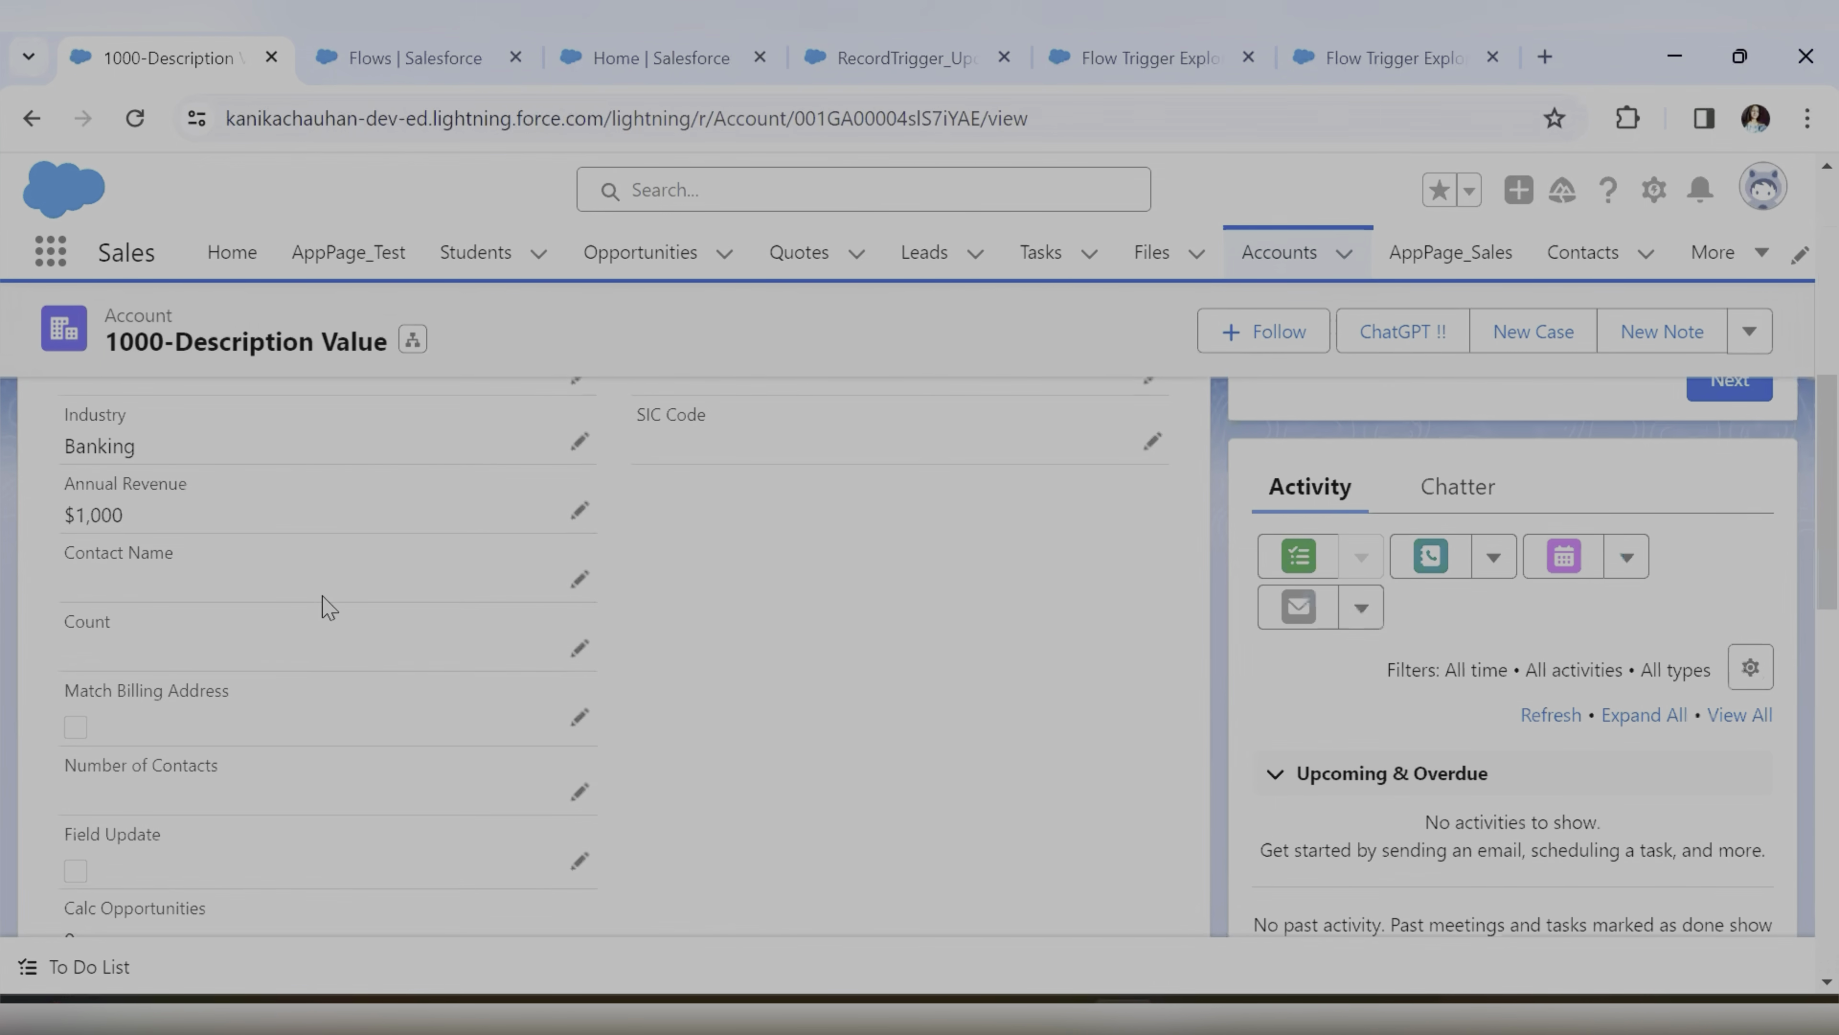
left_click(579, 511)
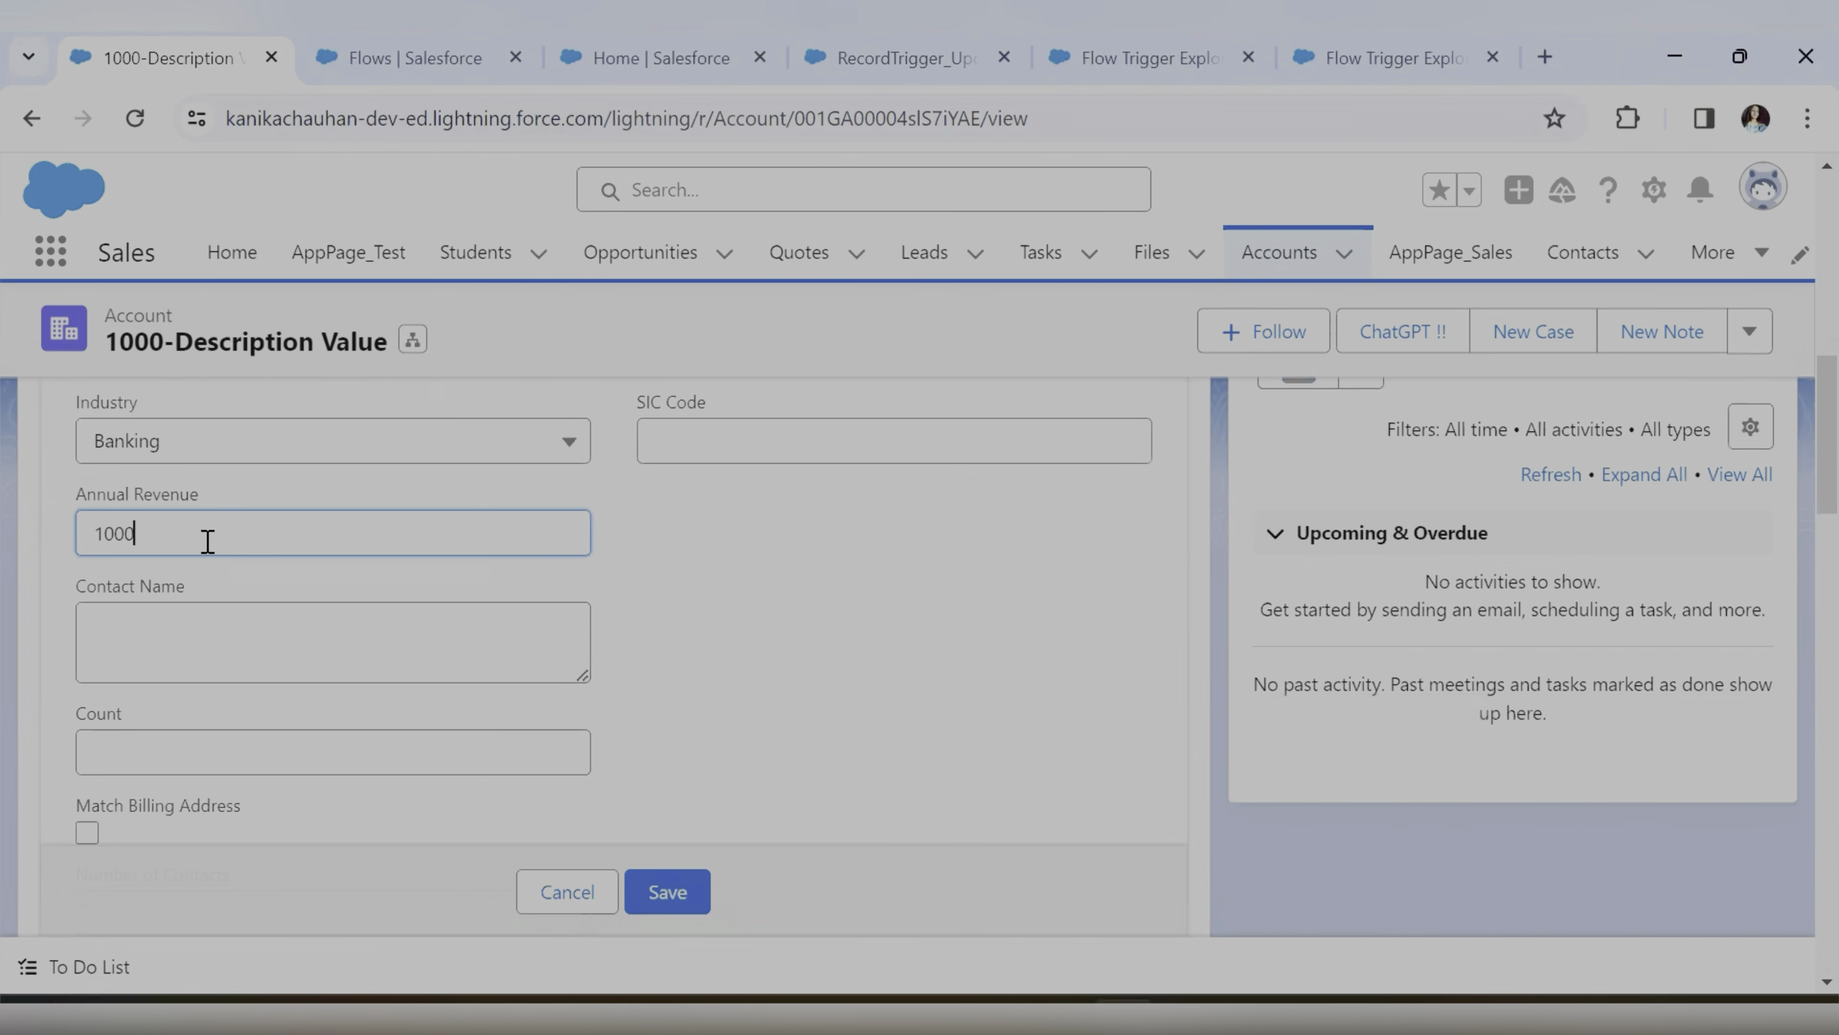
type("34645")
left_click(668, 889)
scroll(655, 724, "up", 10)
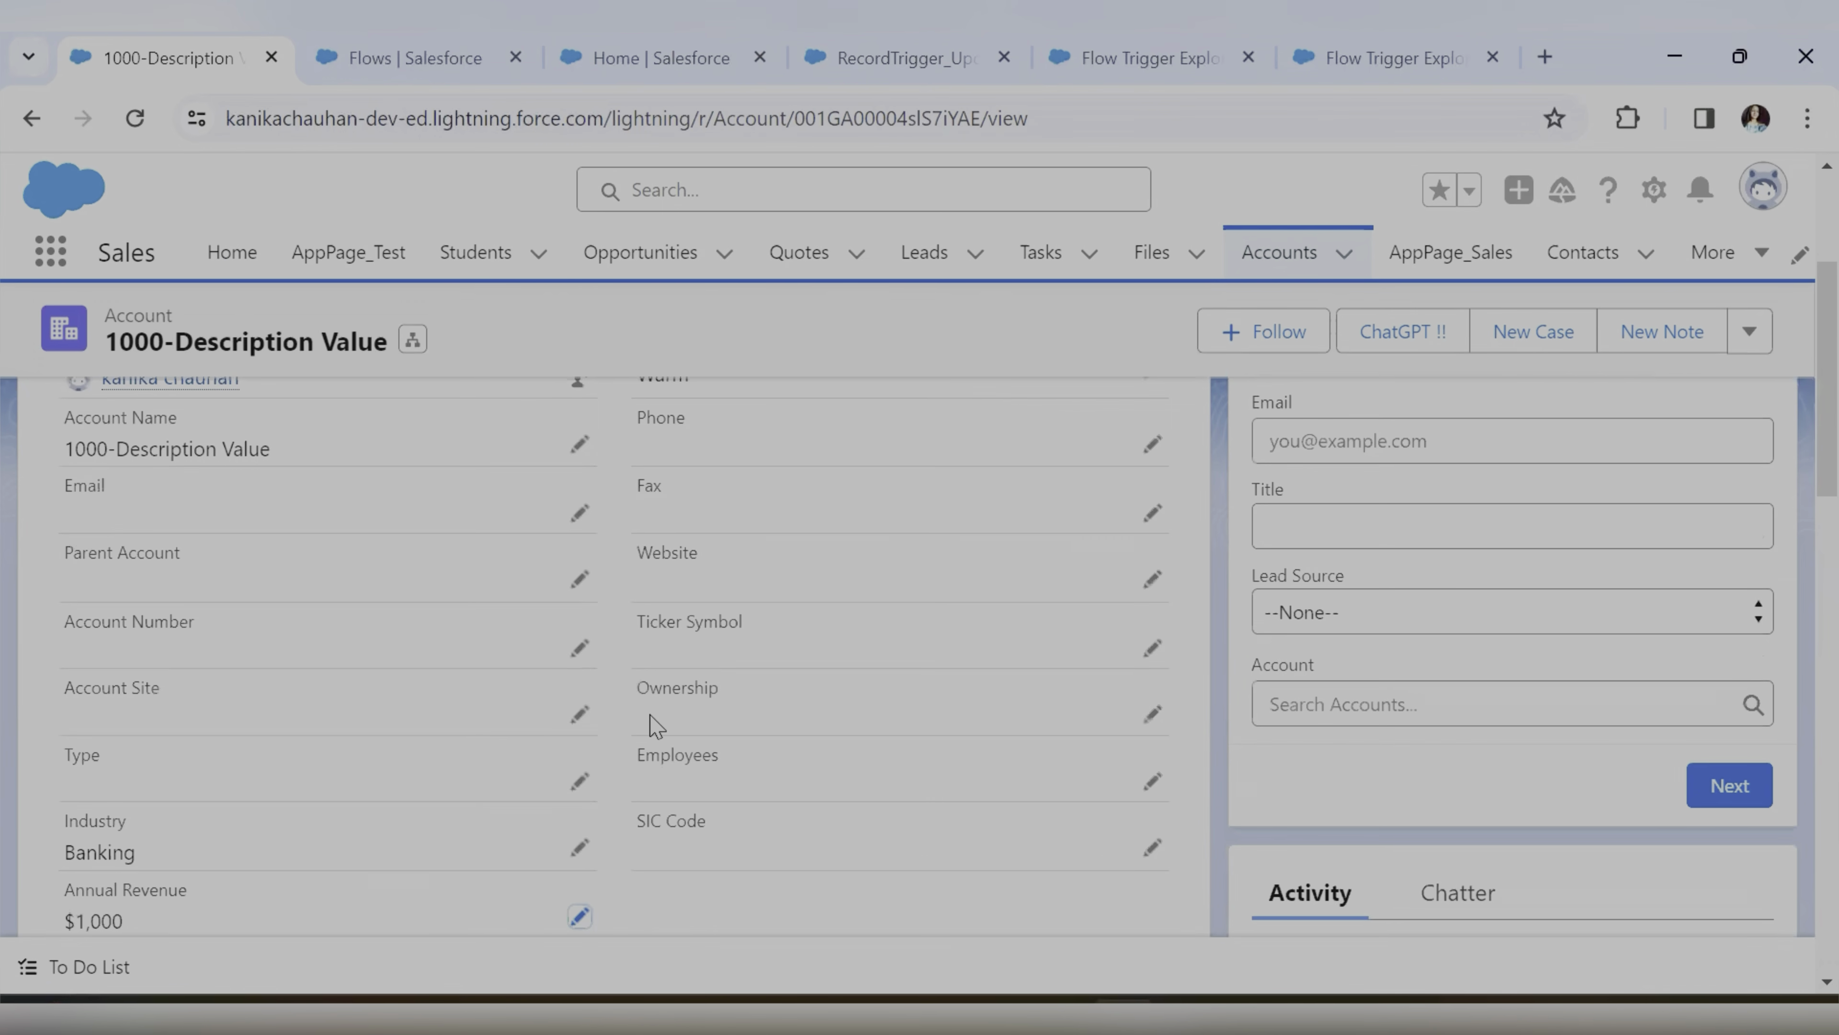
scroll(652, 717, "up", 3)
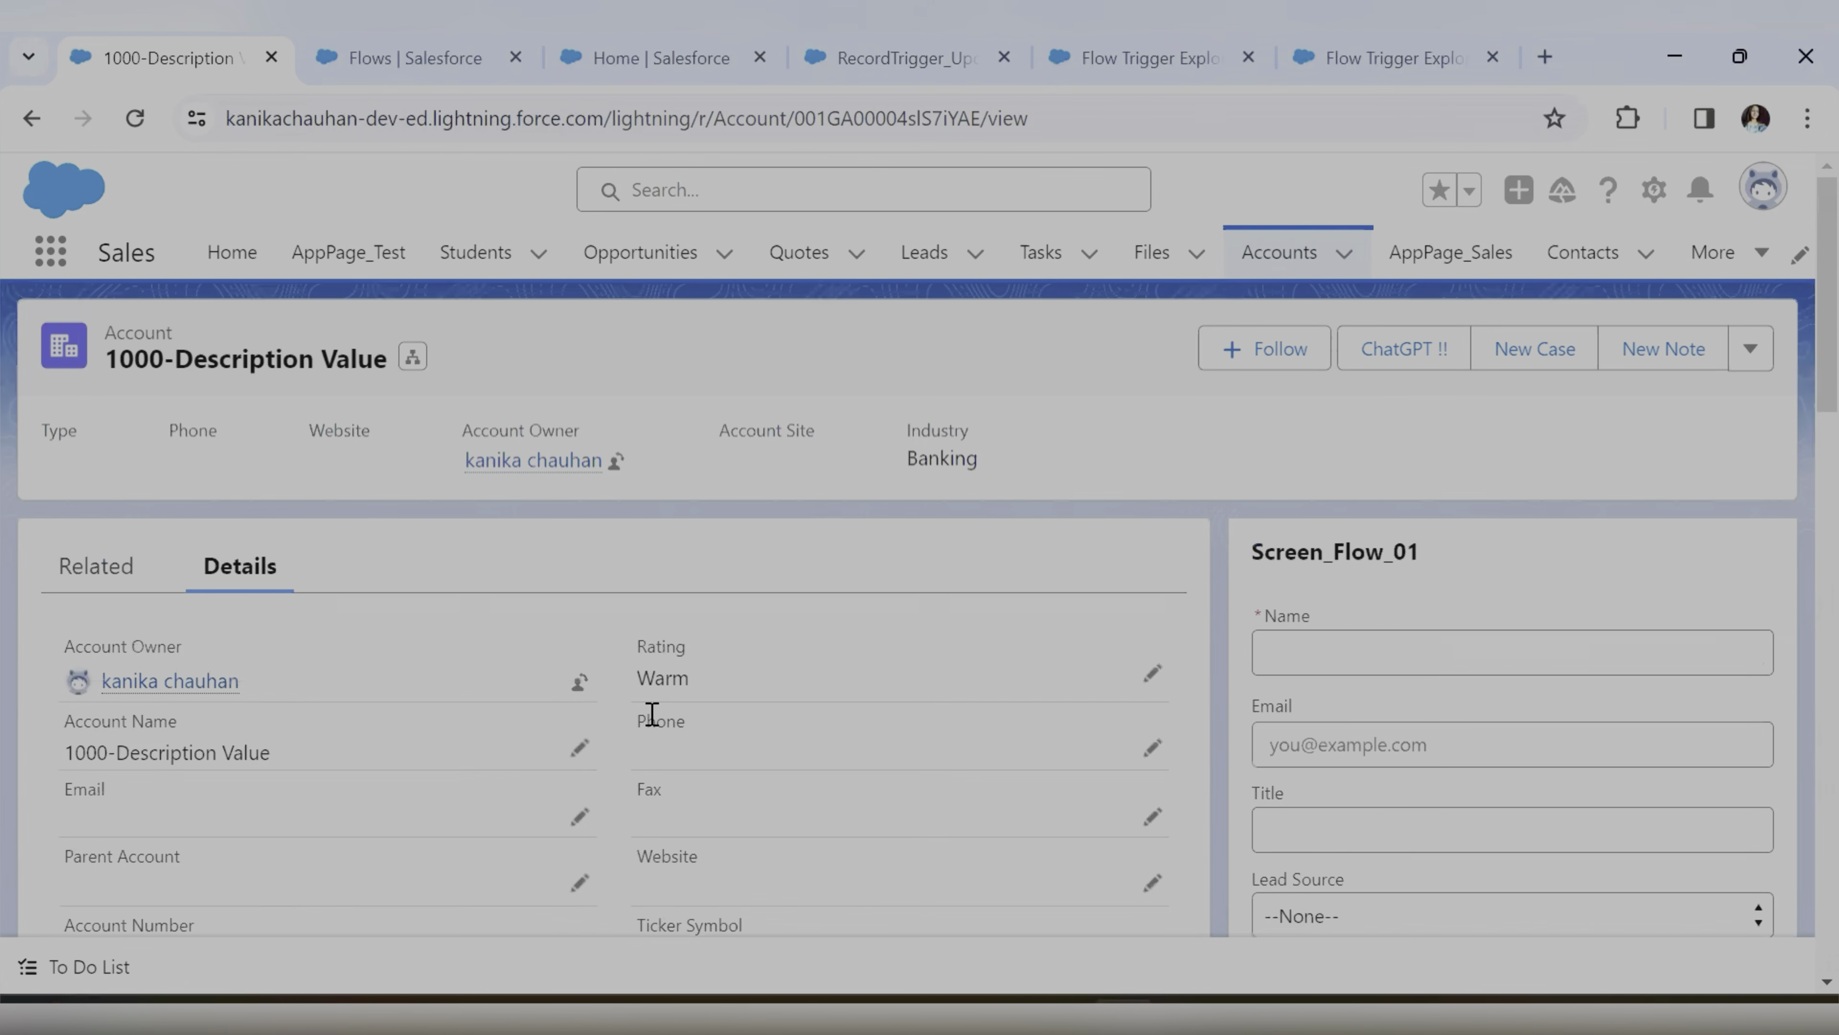
Reload the account page and recheck the Account Name, Rating and Annual Revenue in its details
key("F5")
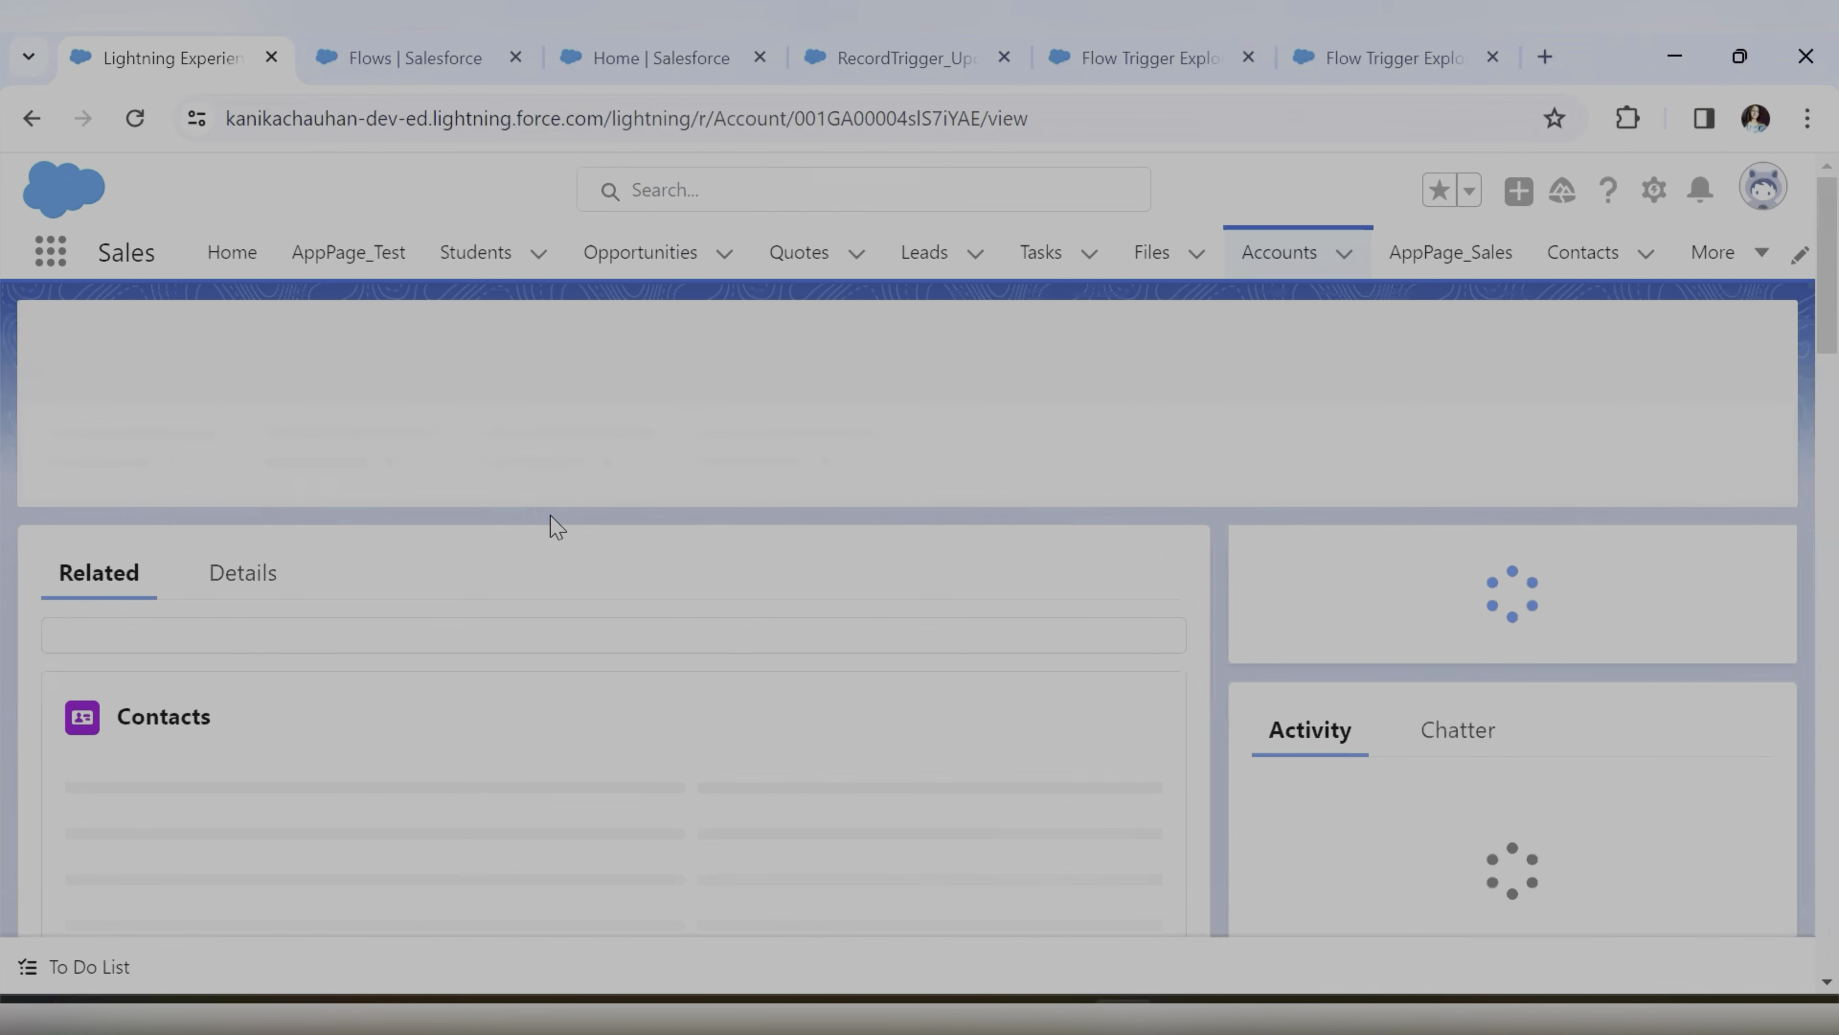
left_click(250, 574)
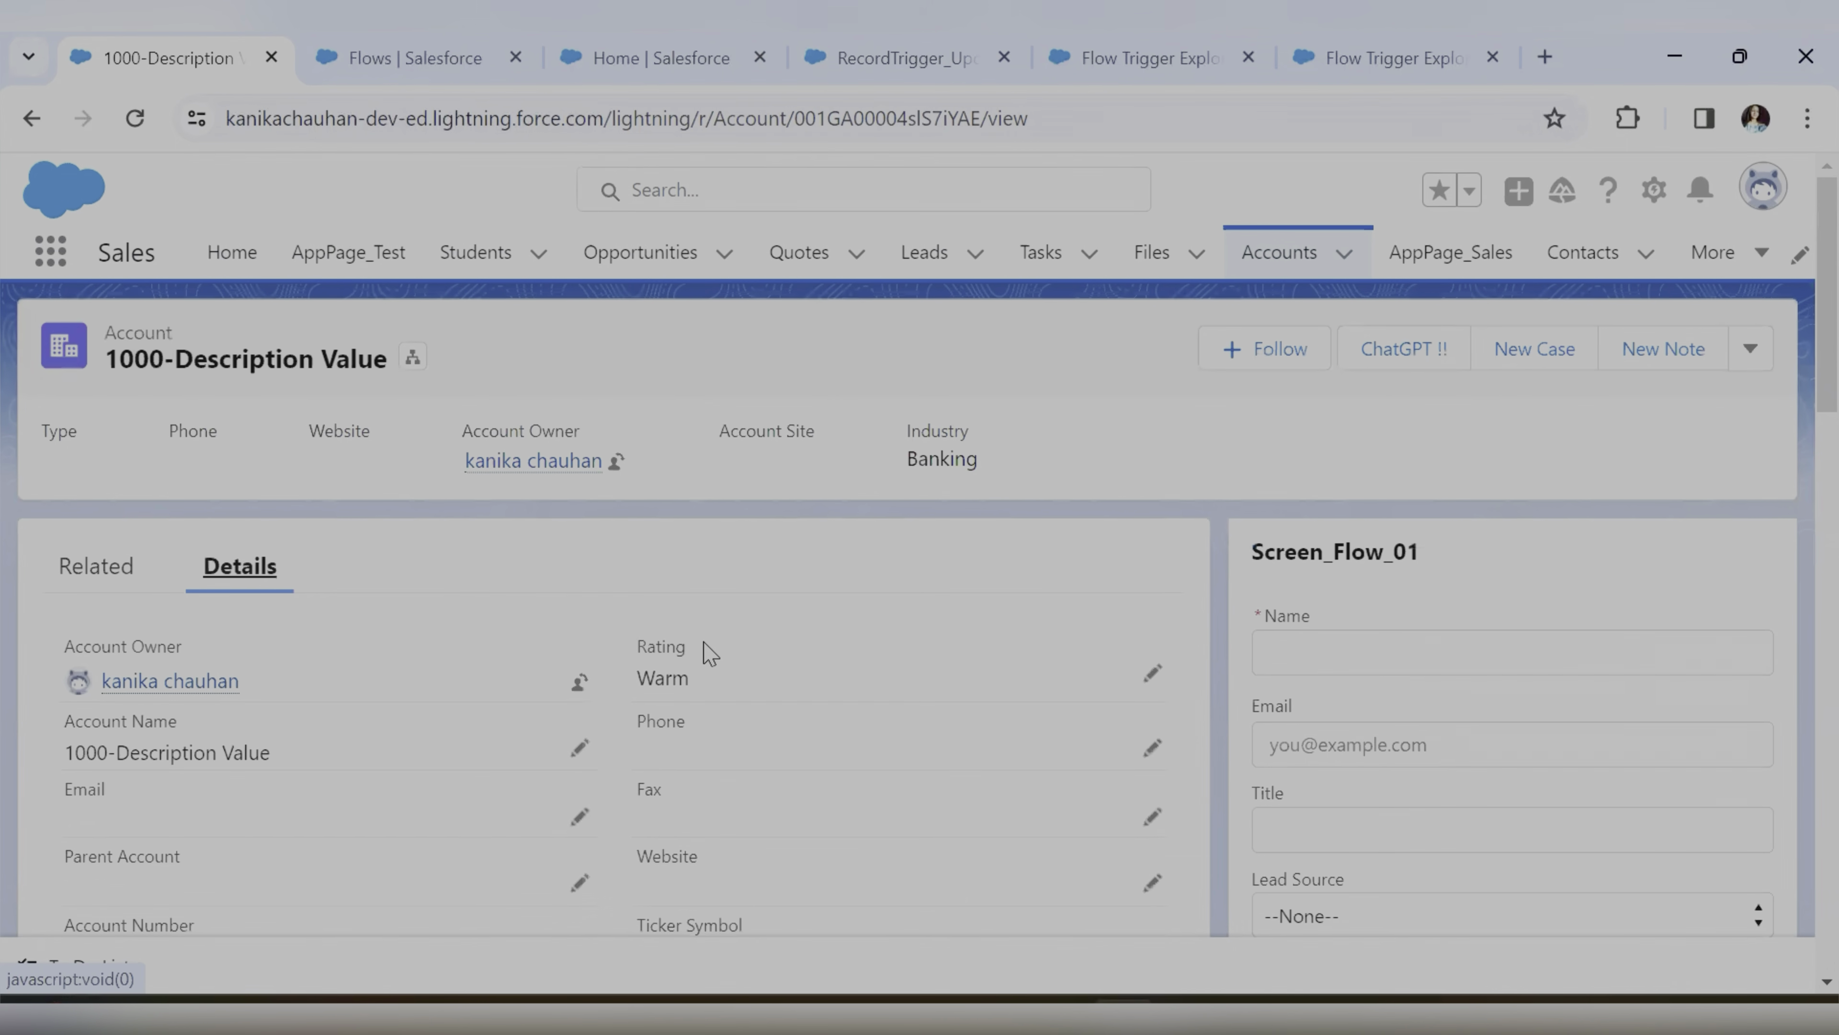
scroll(709, 652, "down", 5)
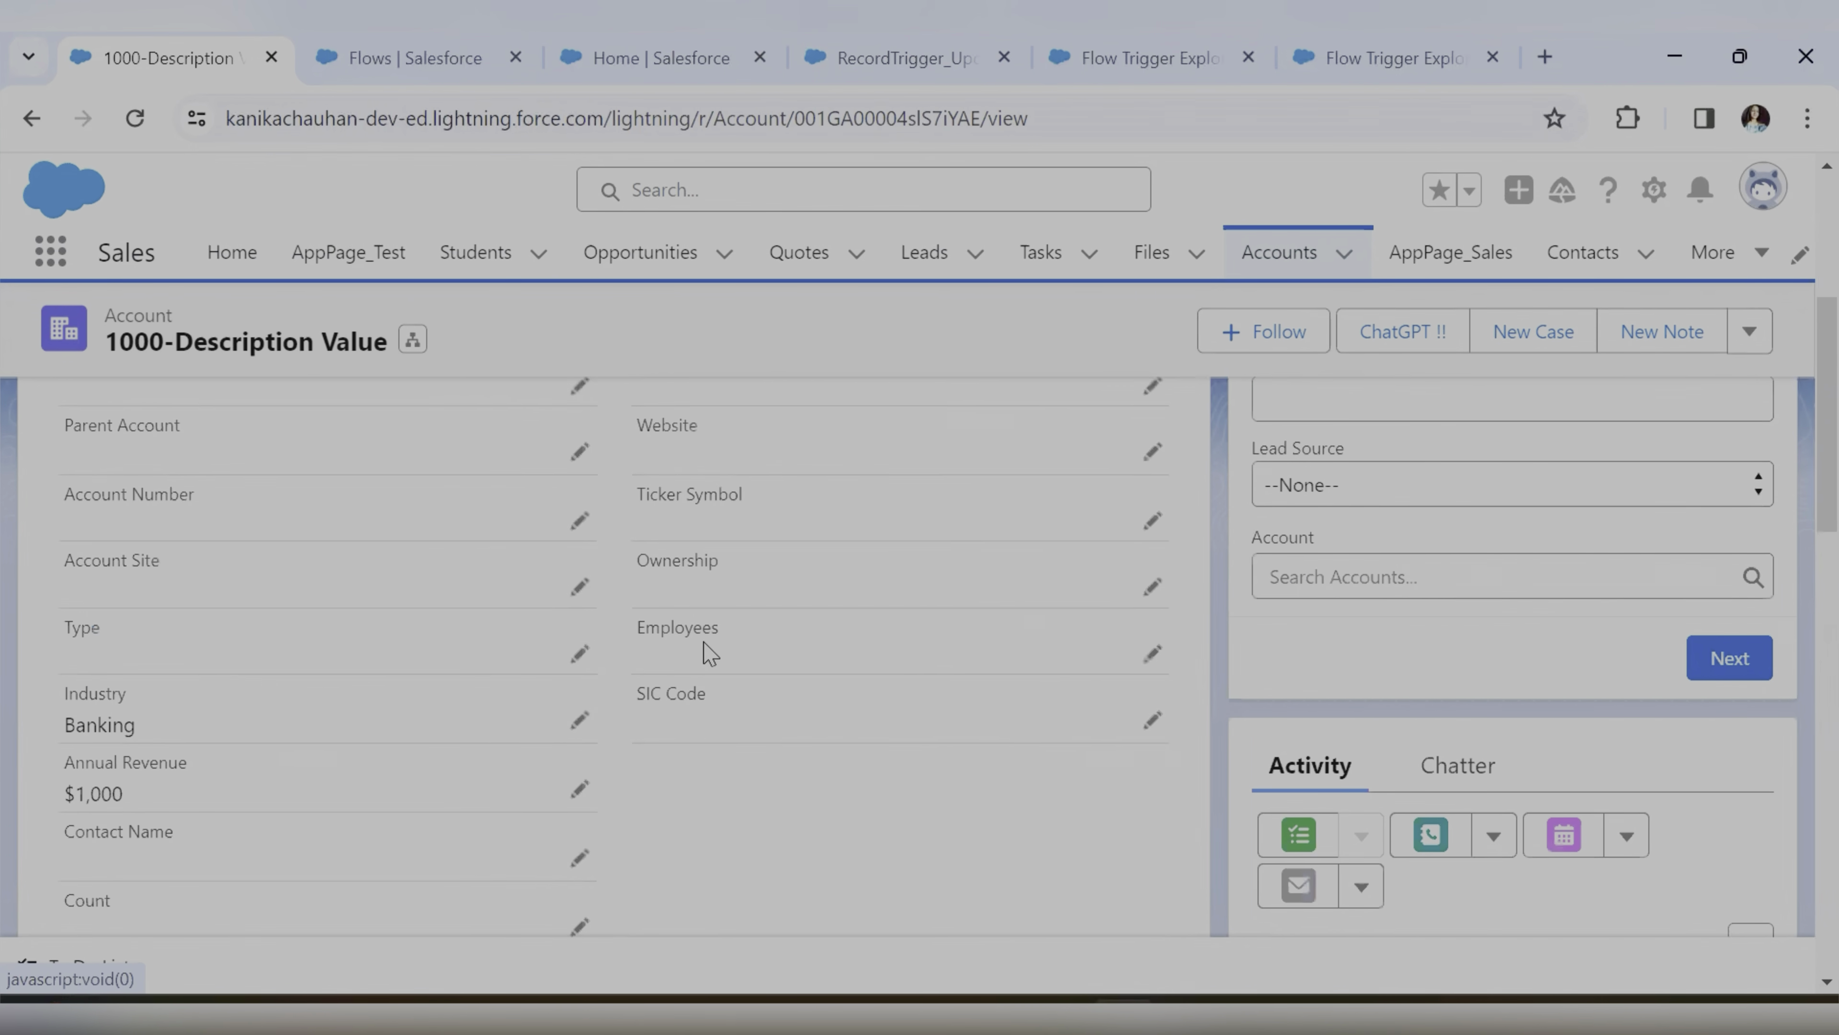
scroll(521, 755, "up", 5)
scroll(525, 757, "down", 8)
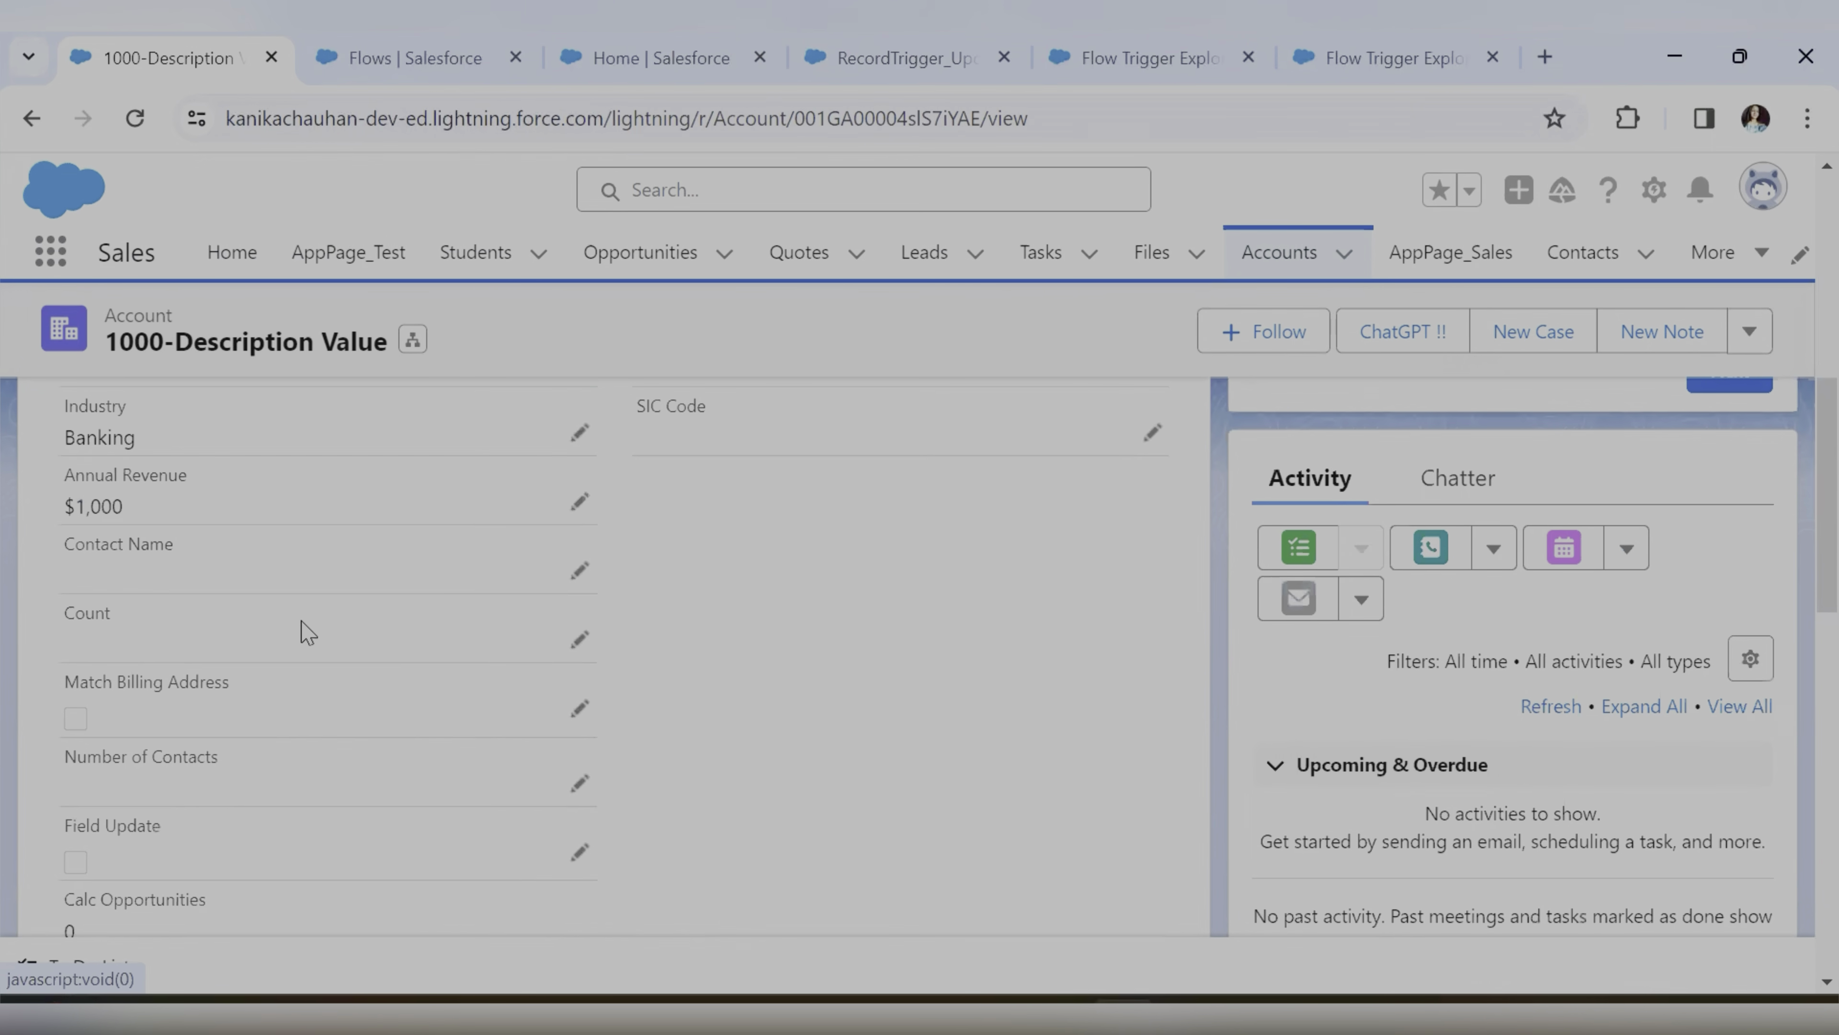
scroll(501, 752, "up", 4)
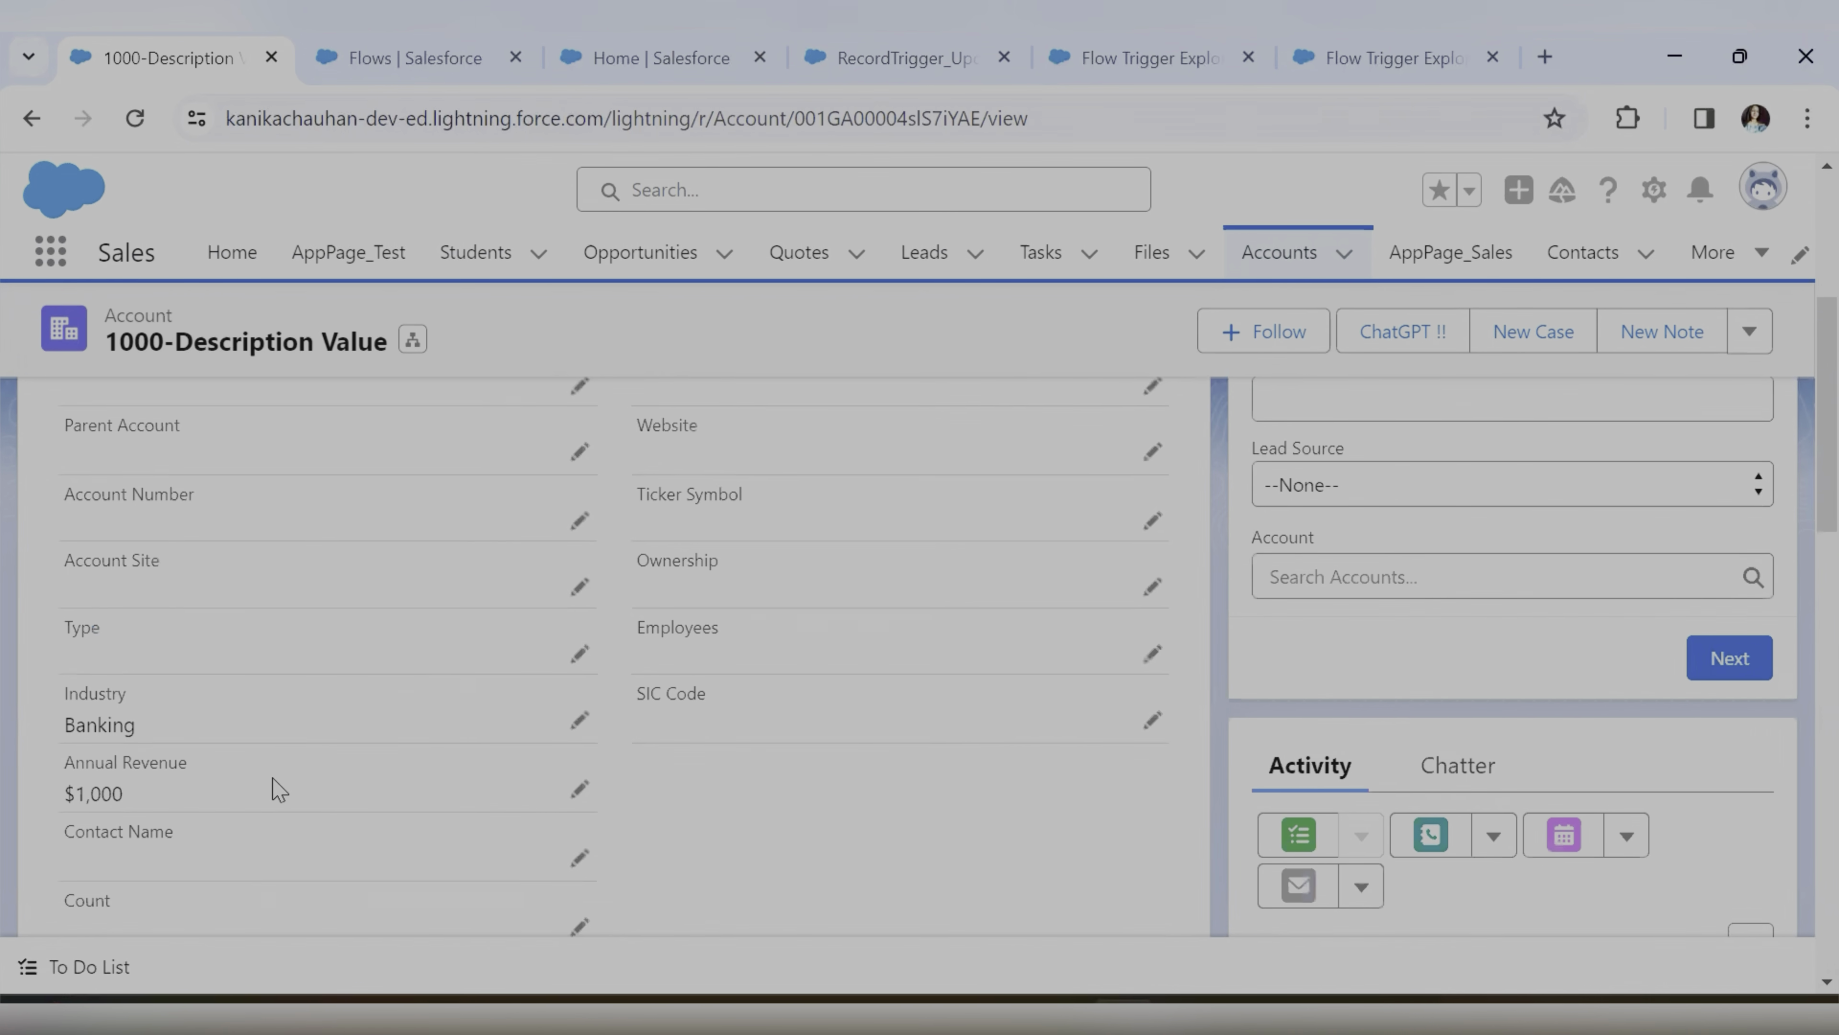
Try to replace the account's Annual Revenue with 5656 and save the record
left_click(579, 790)
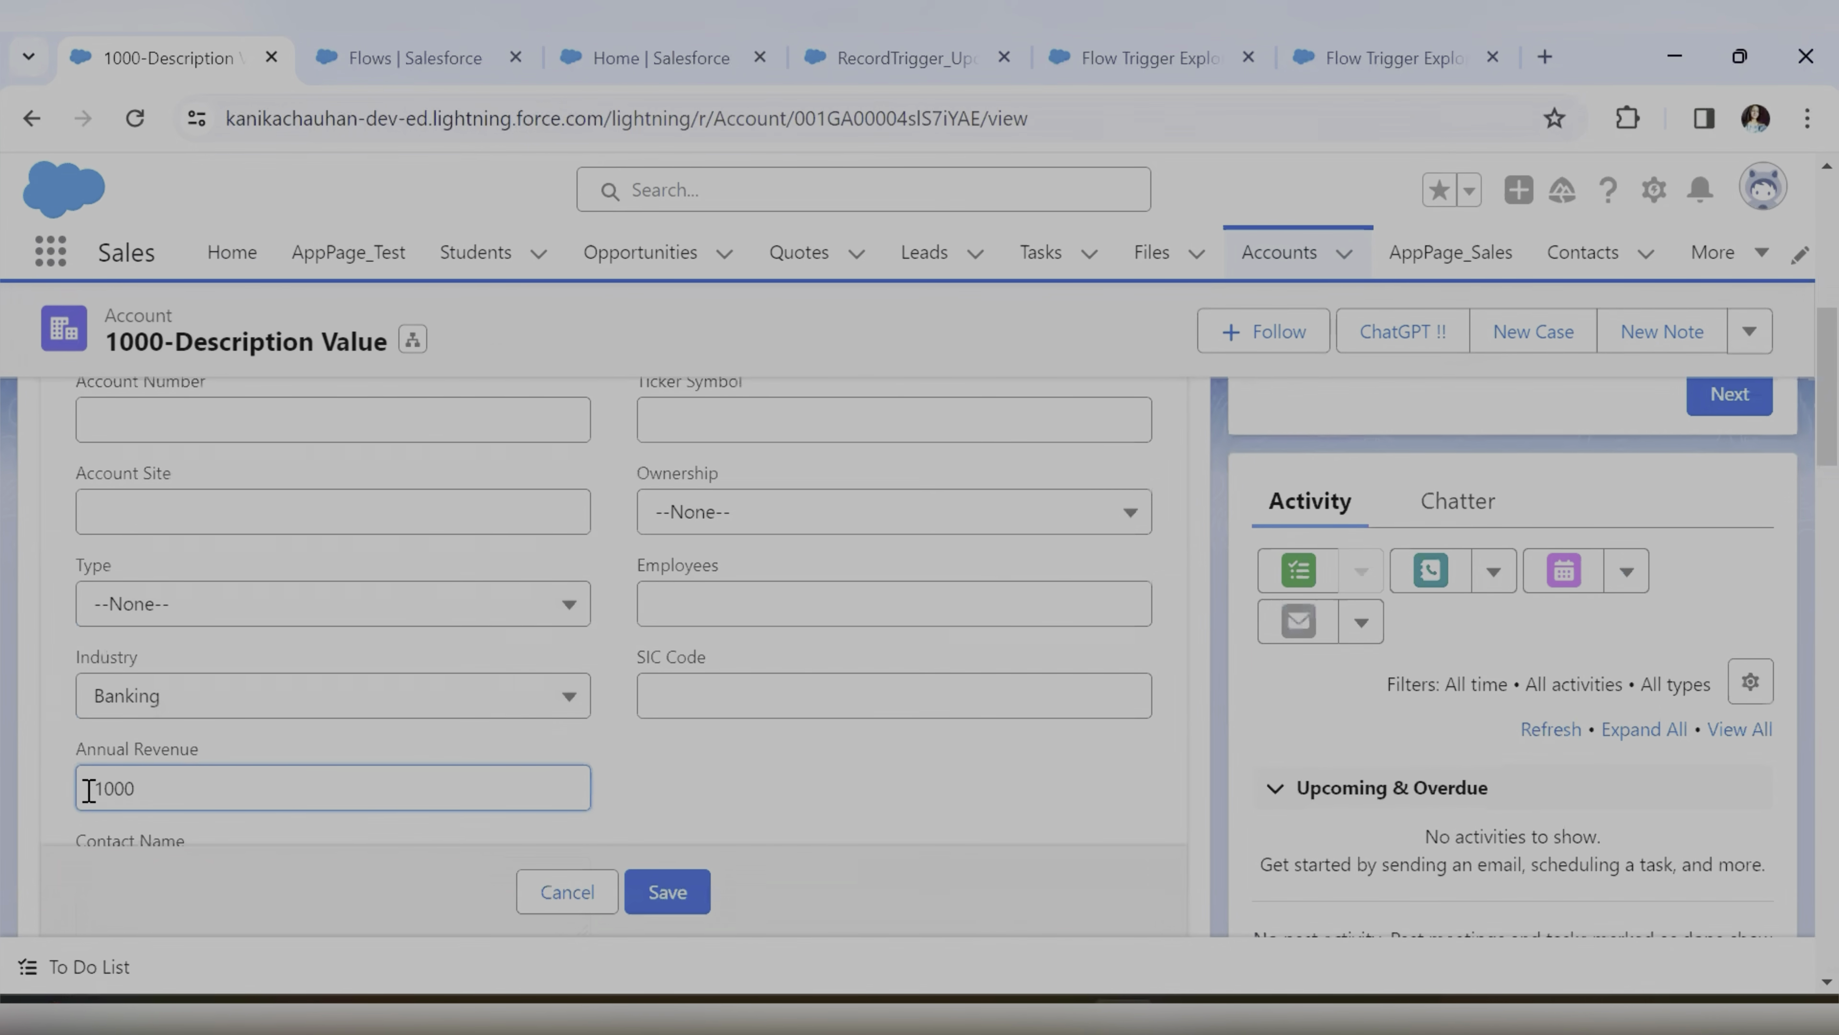
key("ctrl+a")
type("5656")
left_click(685, 892)
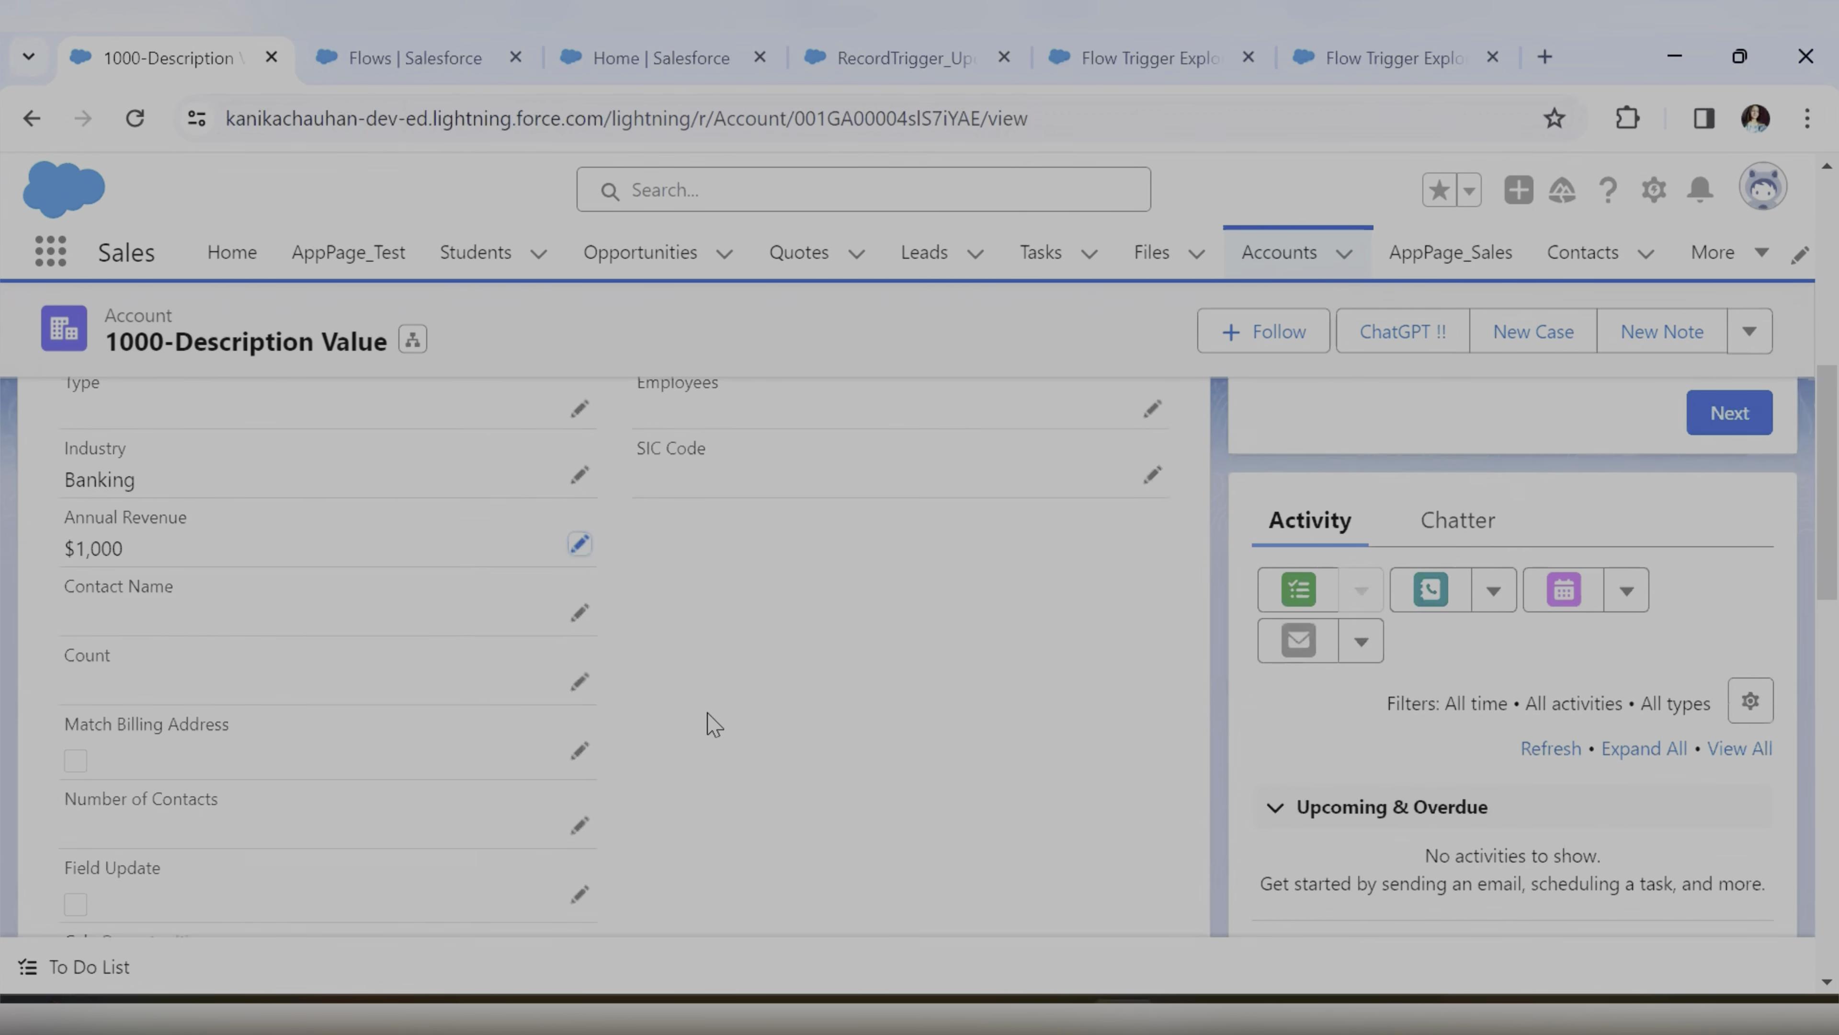
Examine the saved account's details from Account Name down to Description
scroll(713, 723, "up", 6)
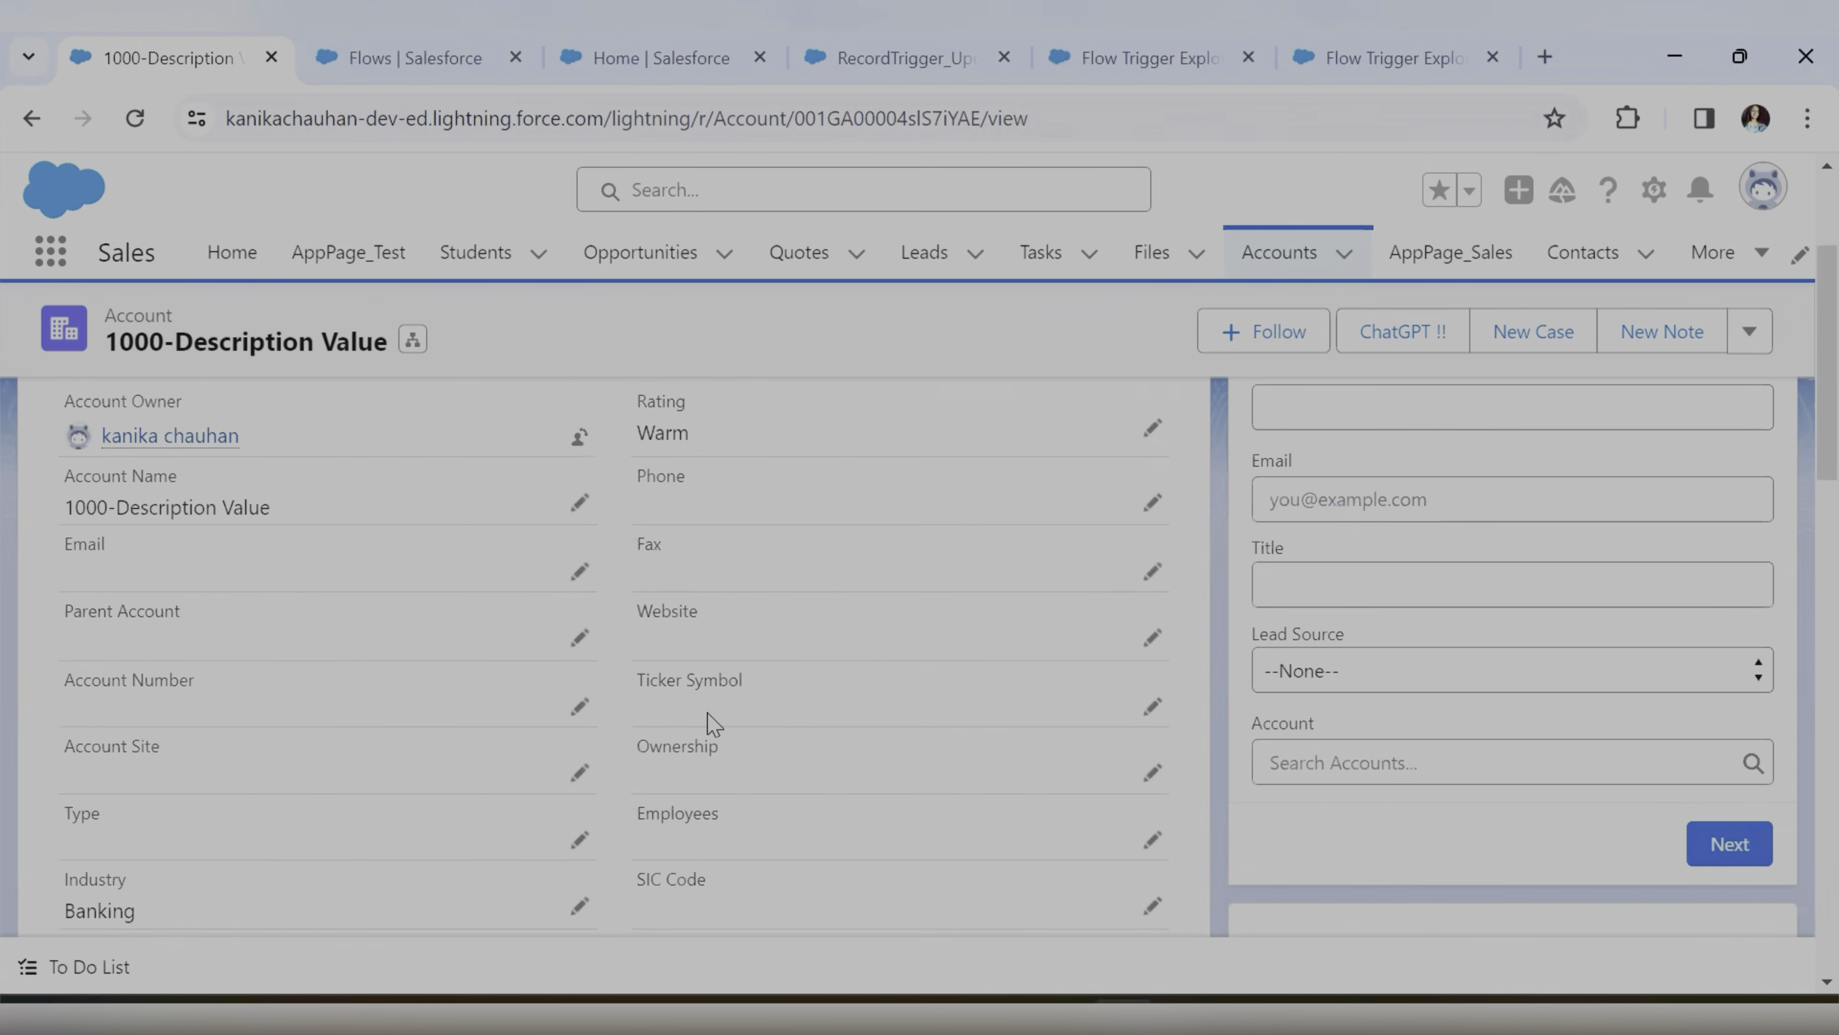
scroll(713, 723, "up", 2)
scroll(645, 714, "down", 20)
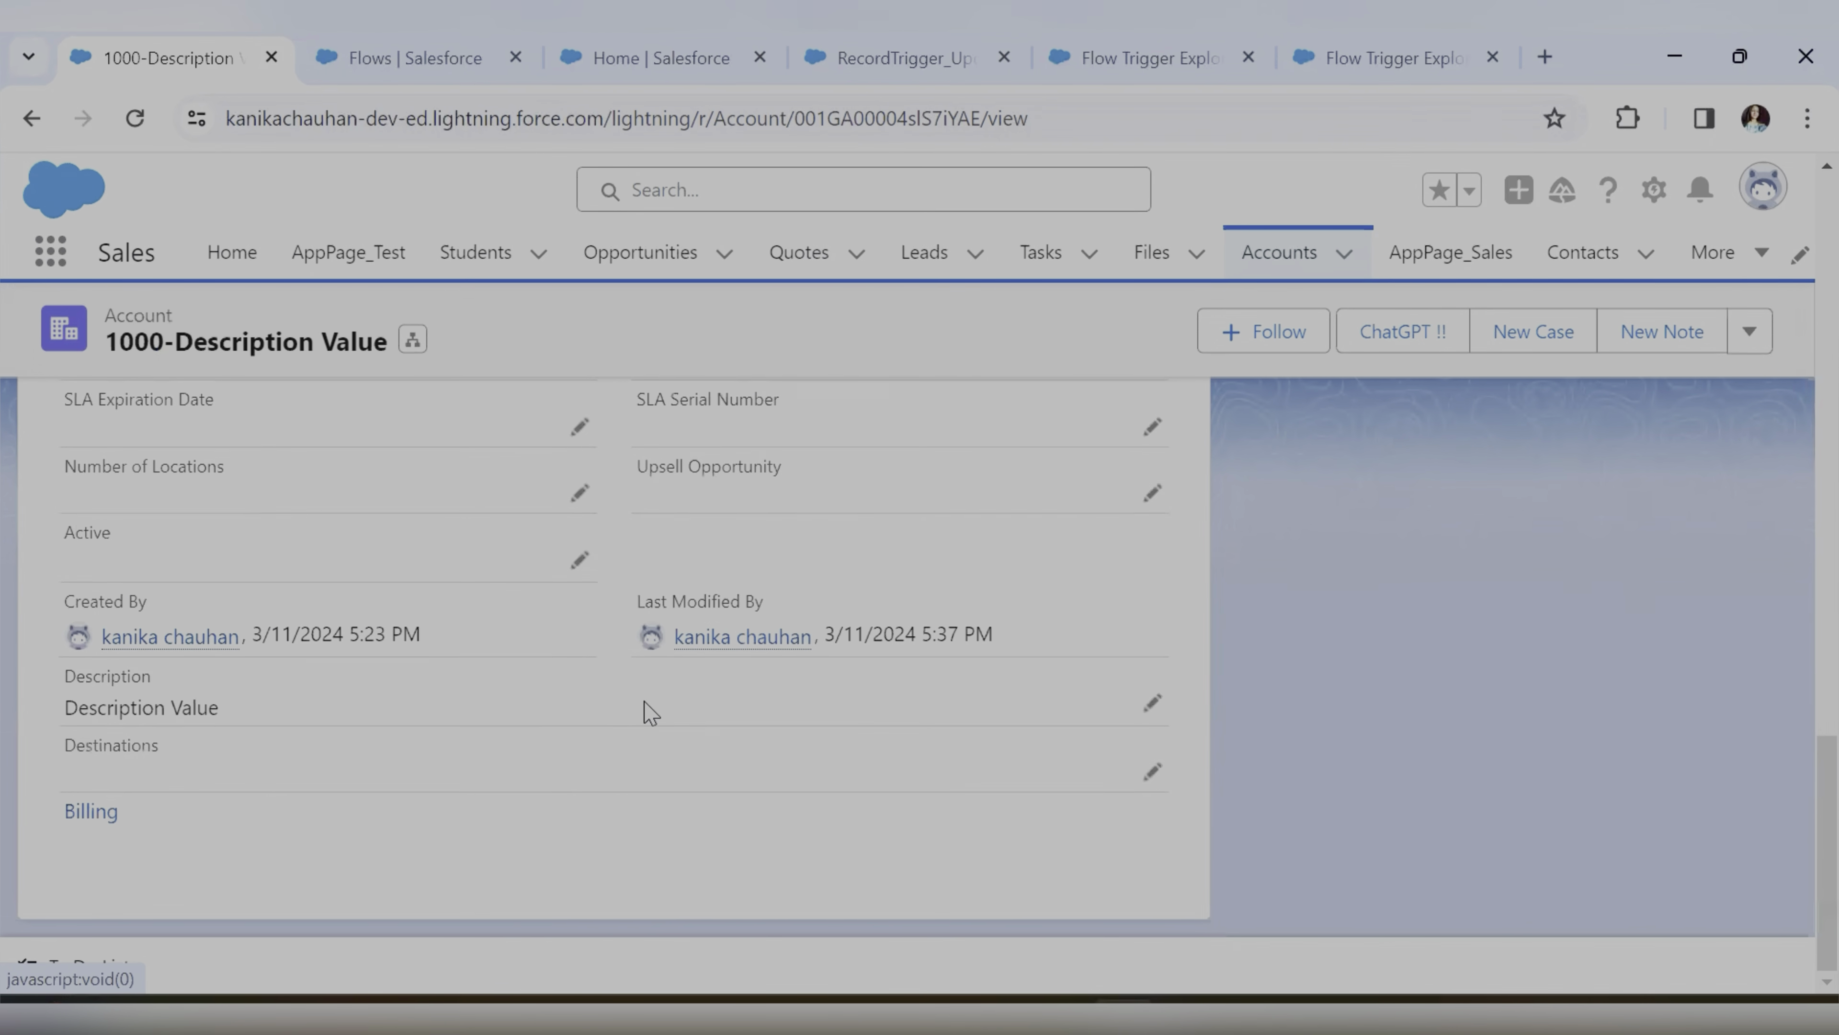
scroll(645, 715, "up", 6)
scroll(646, 699, "up", 10)
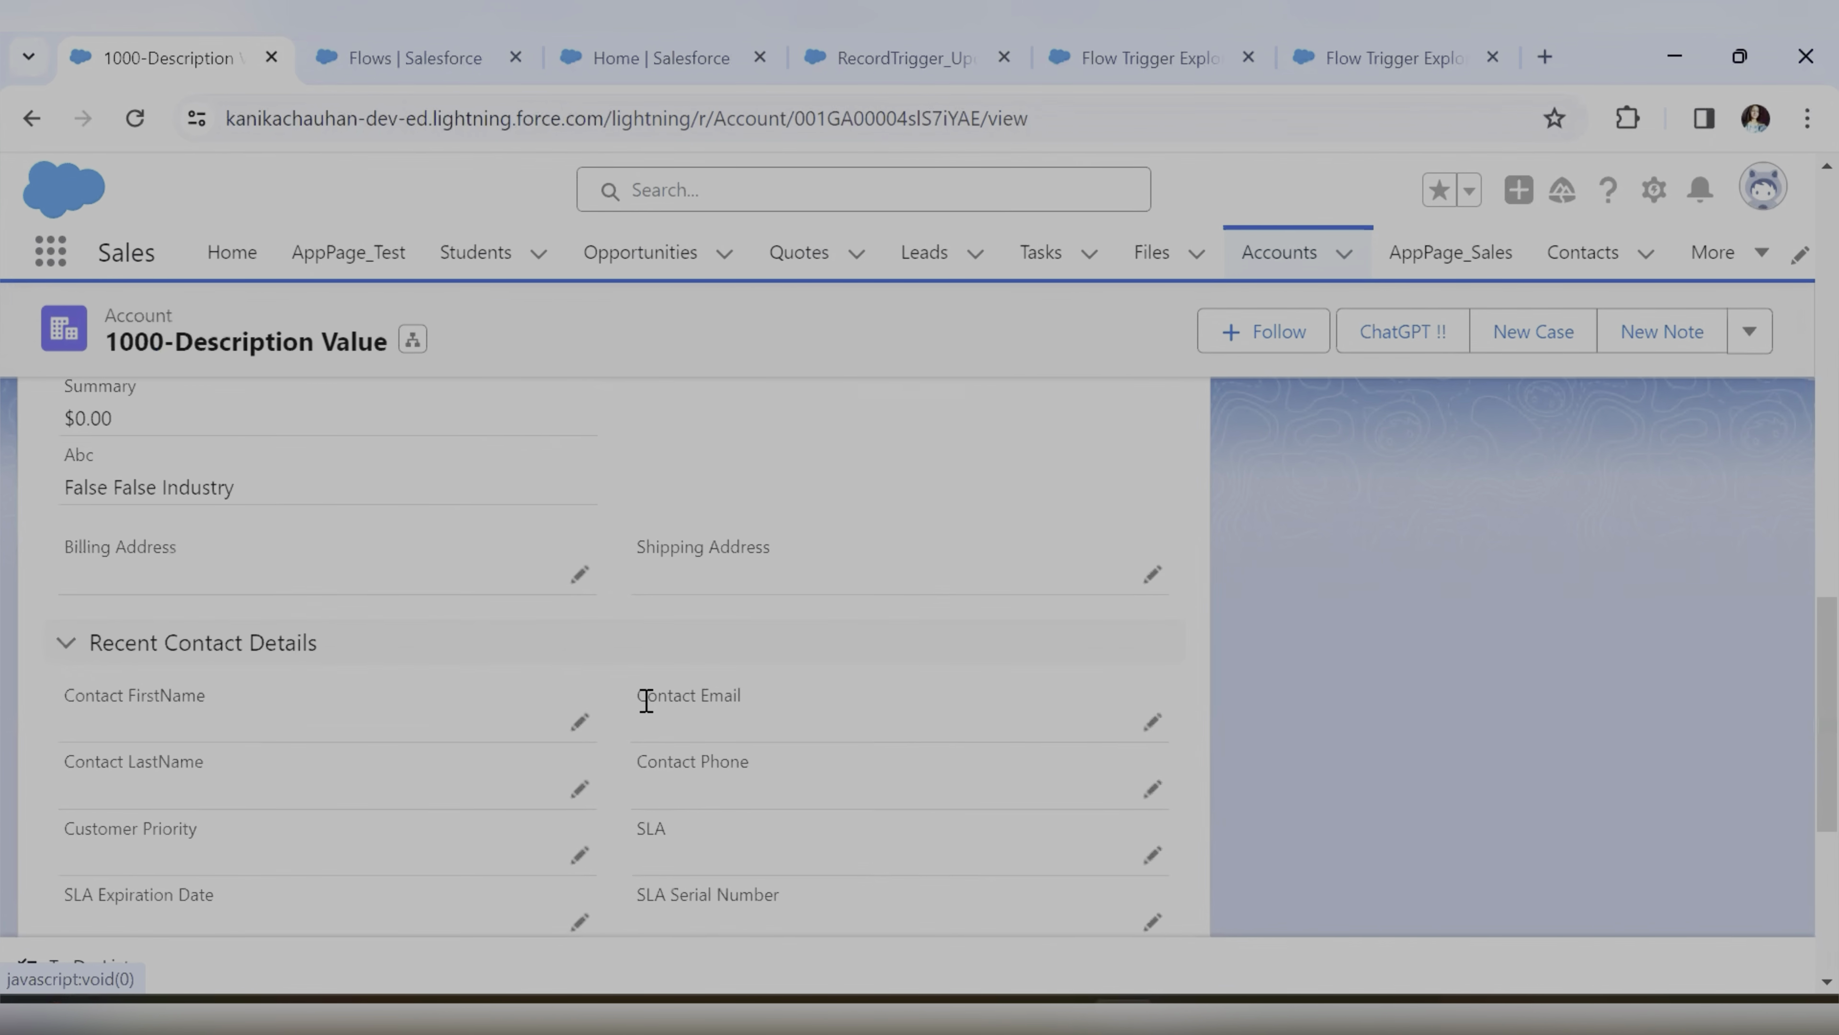
Look through the open flow pages and bring up the RecordTriggeredFlow_Account flow
scroll(651, 713, "up", 8)
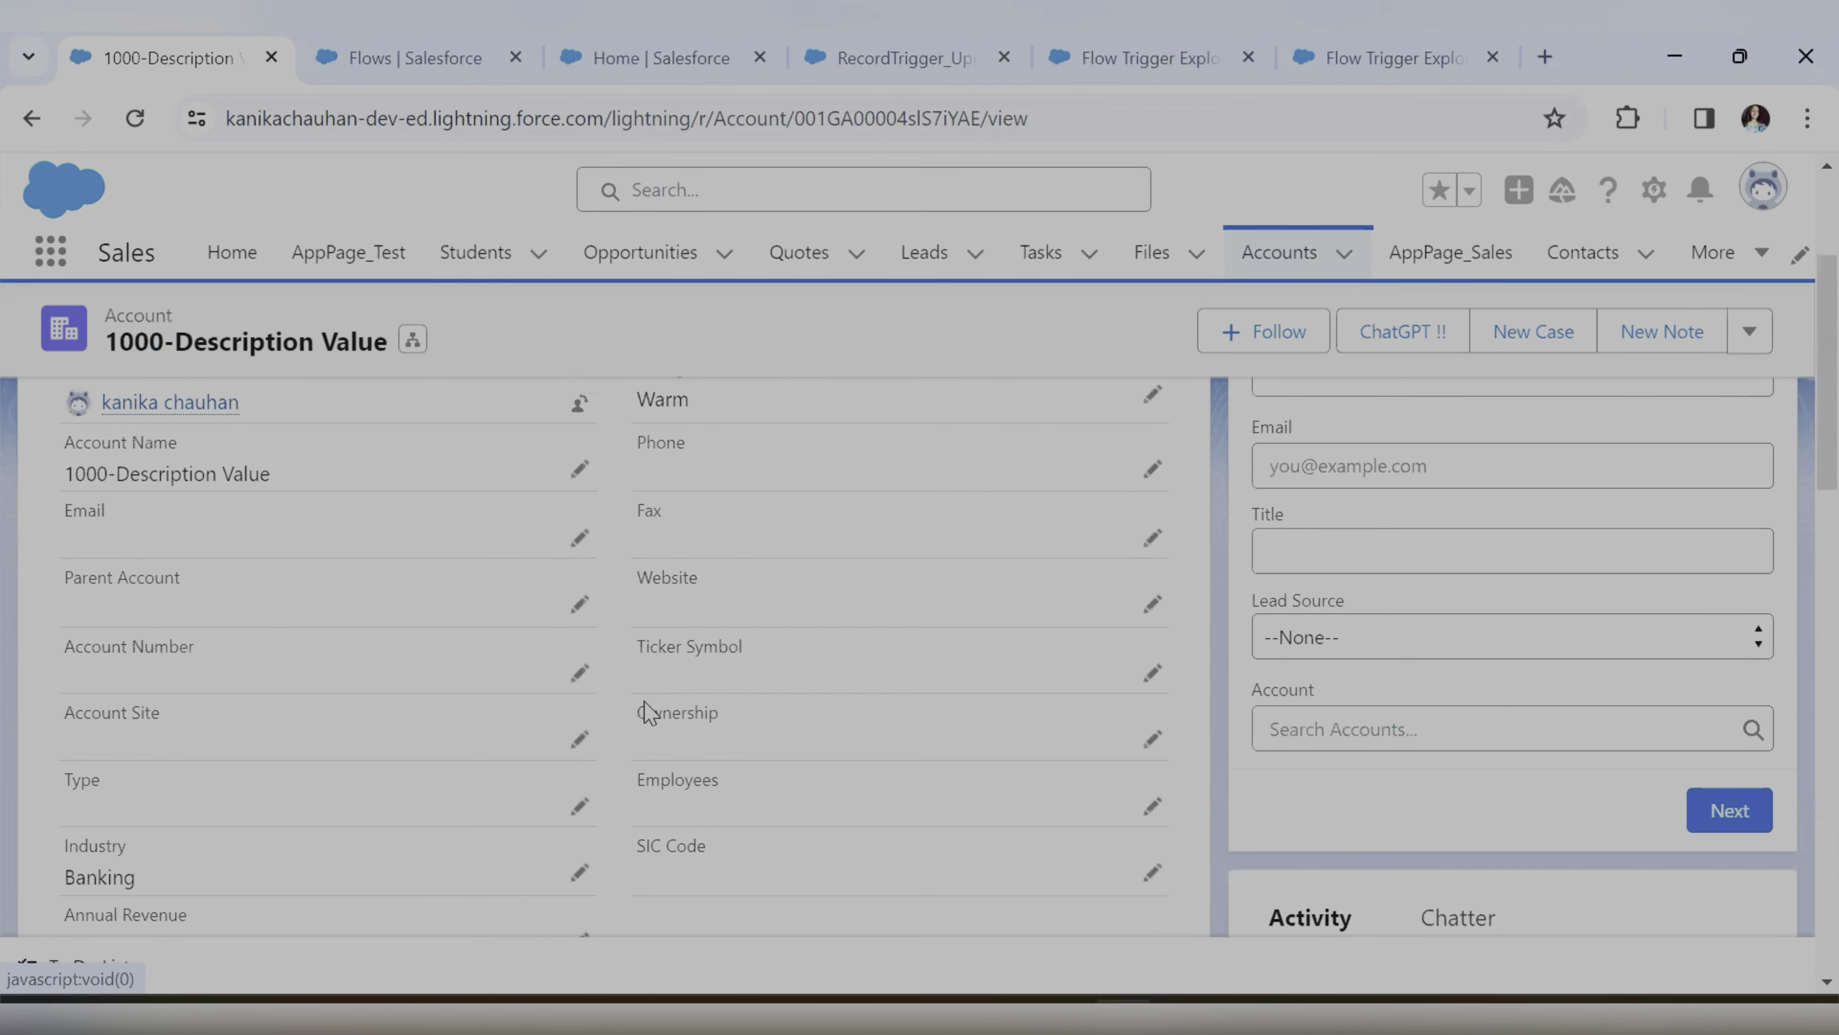
left_click(1355, 54)
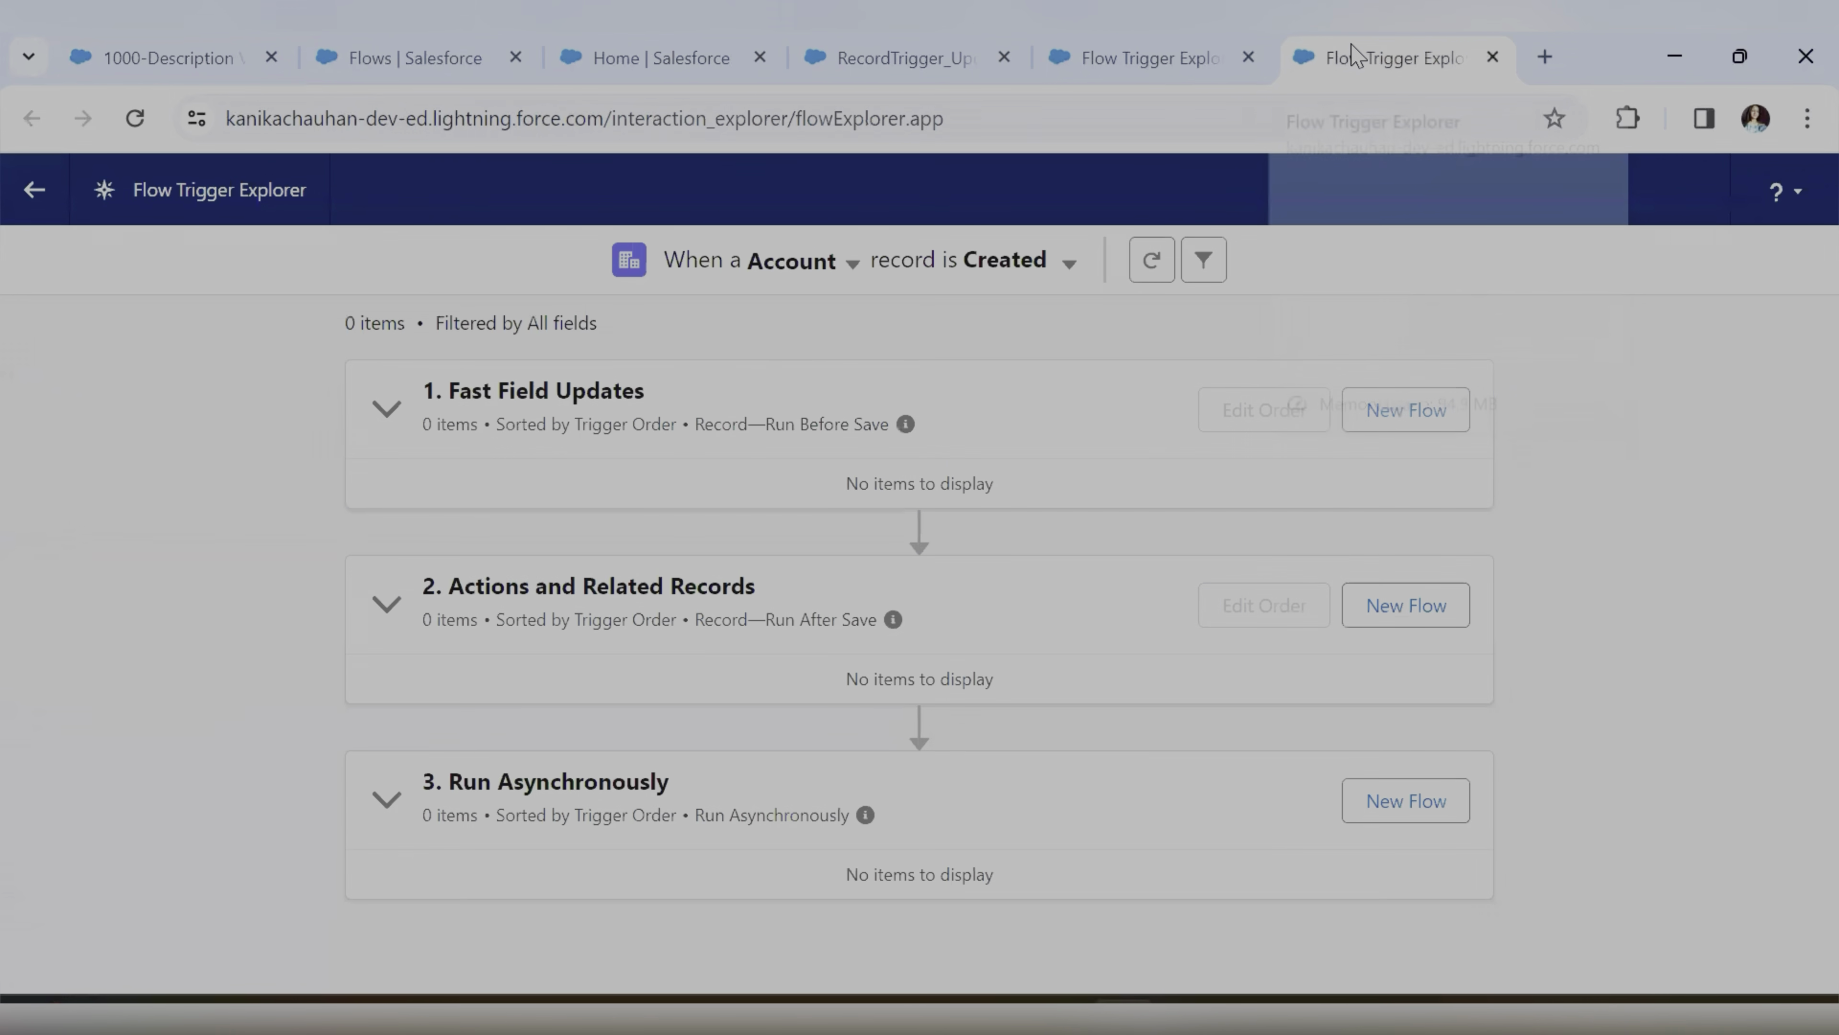
left_click(1173, 47)
left_click(927, 54)
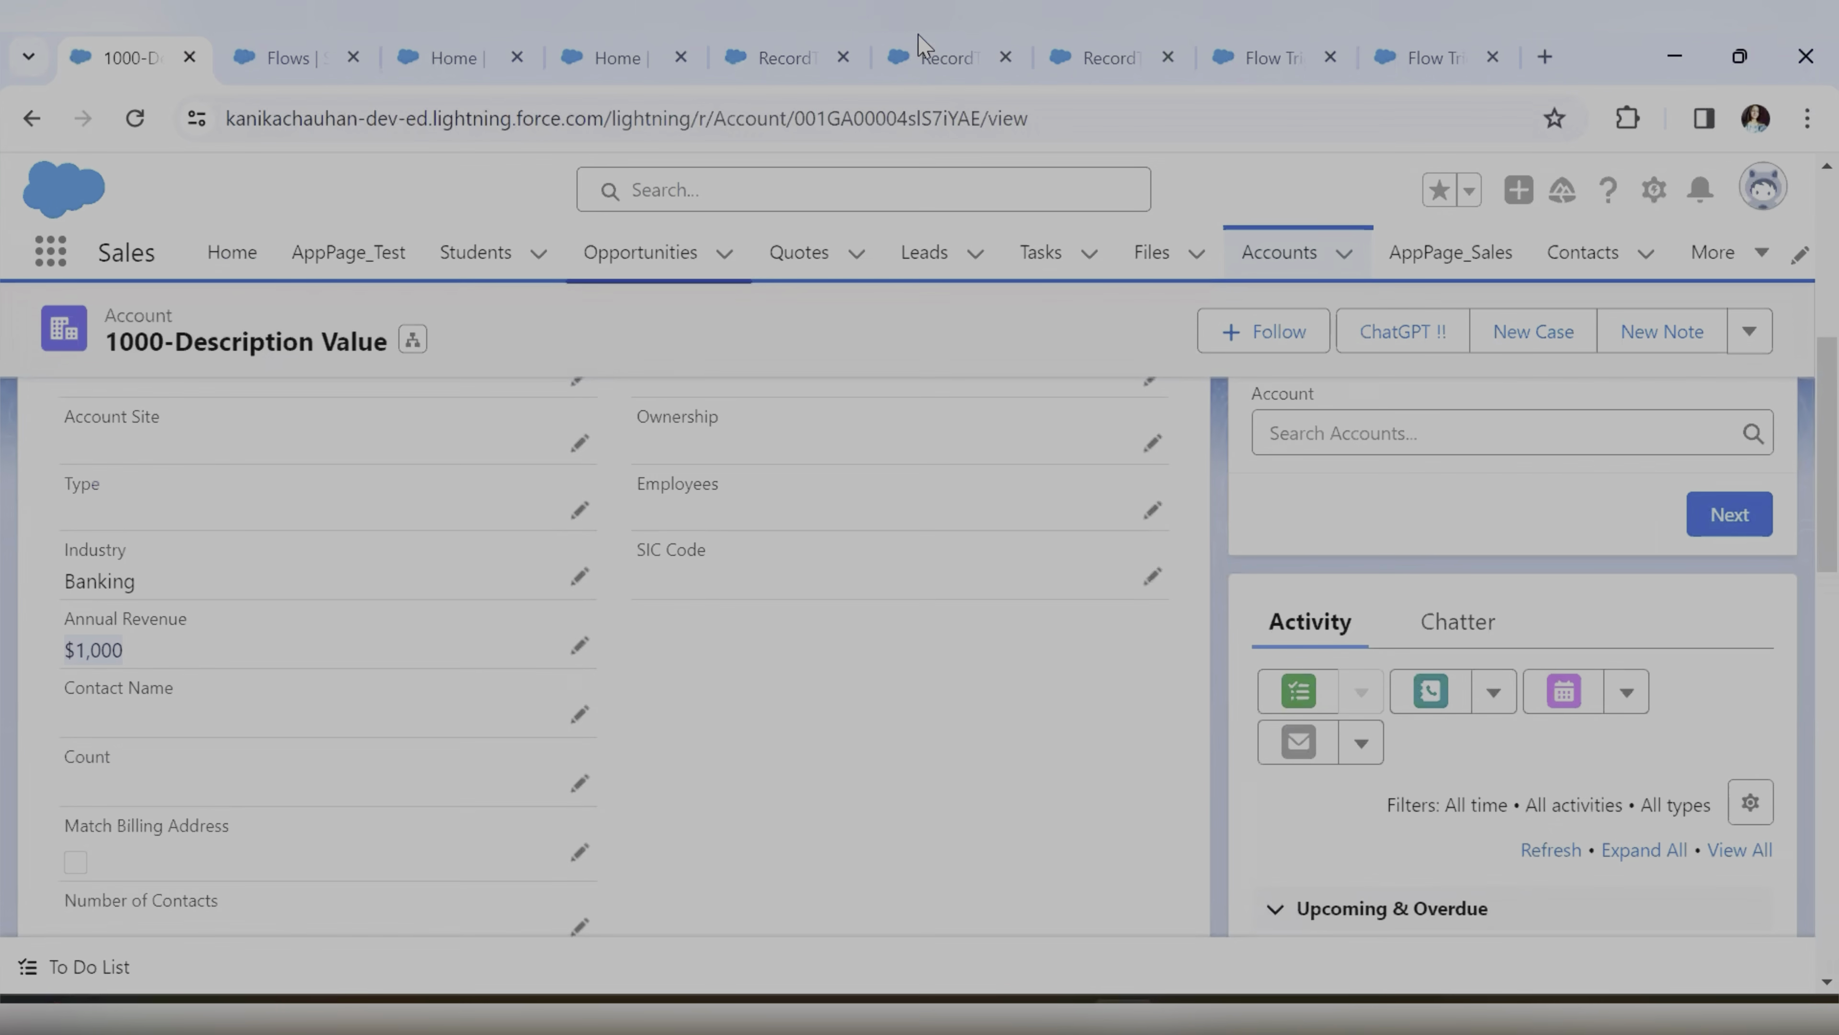
left_click(923, 57)
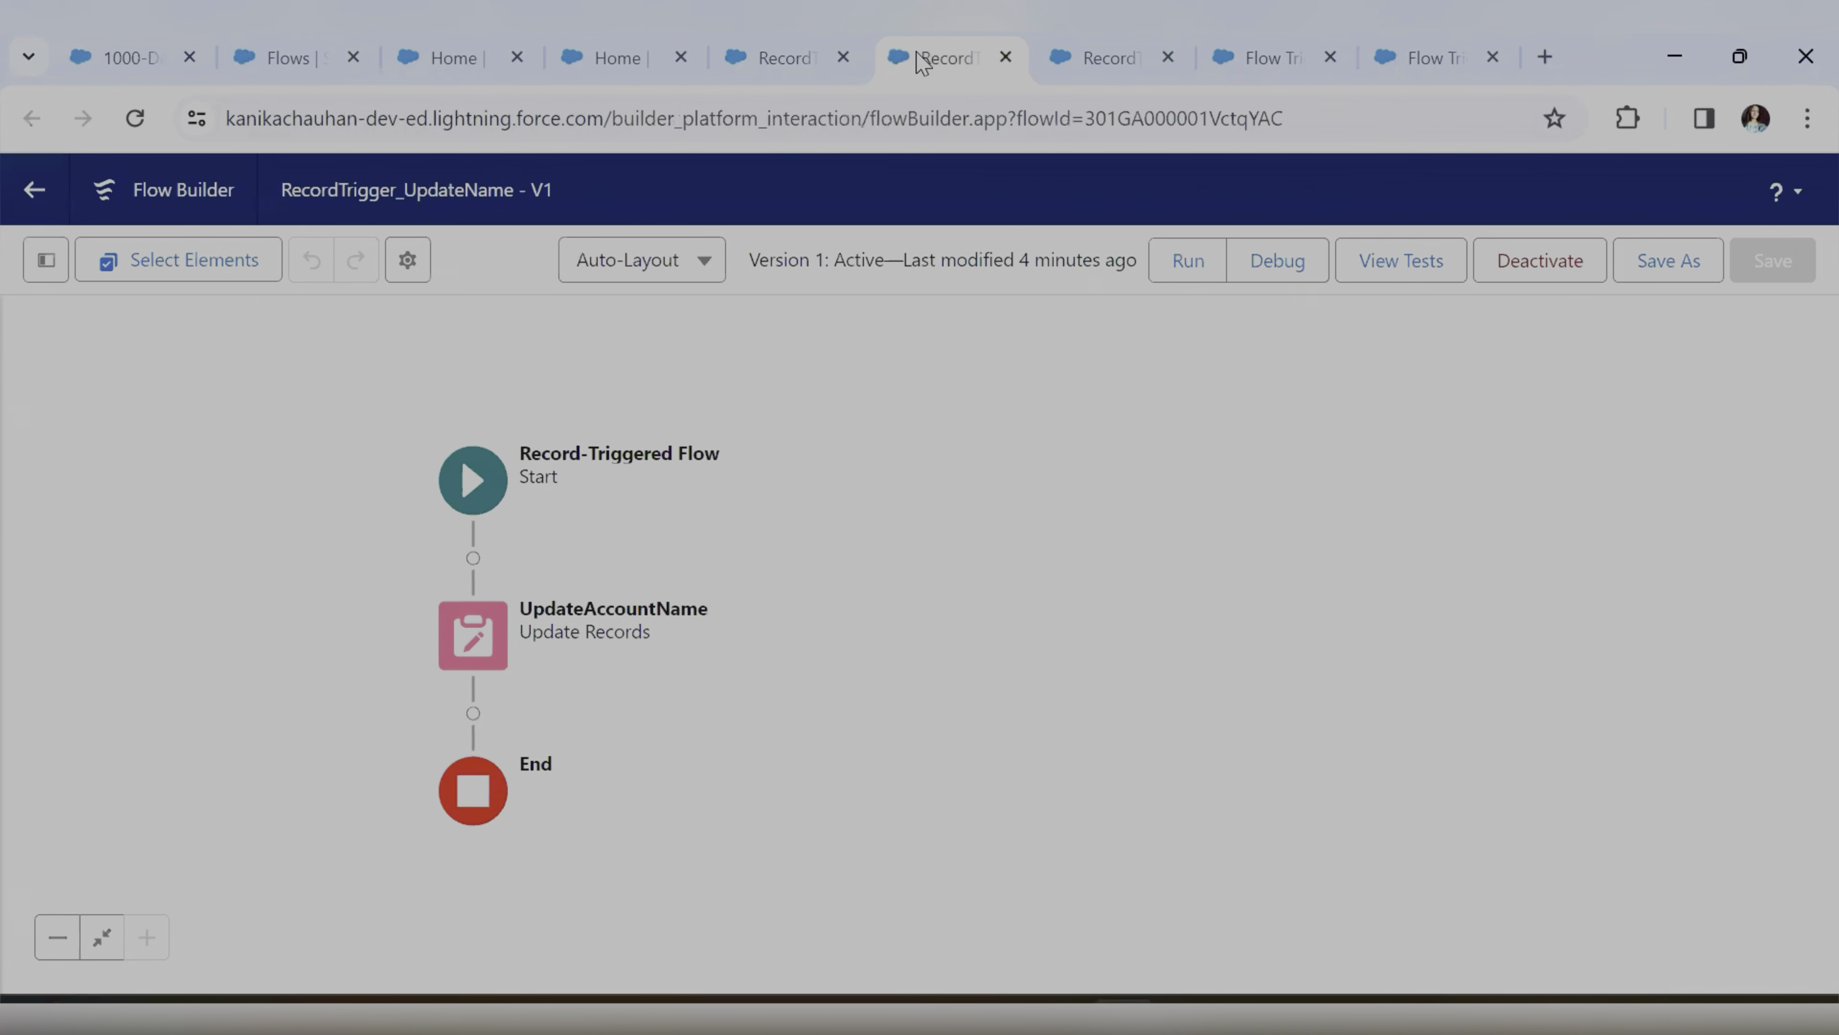
left_click(771, 58)
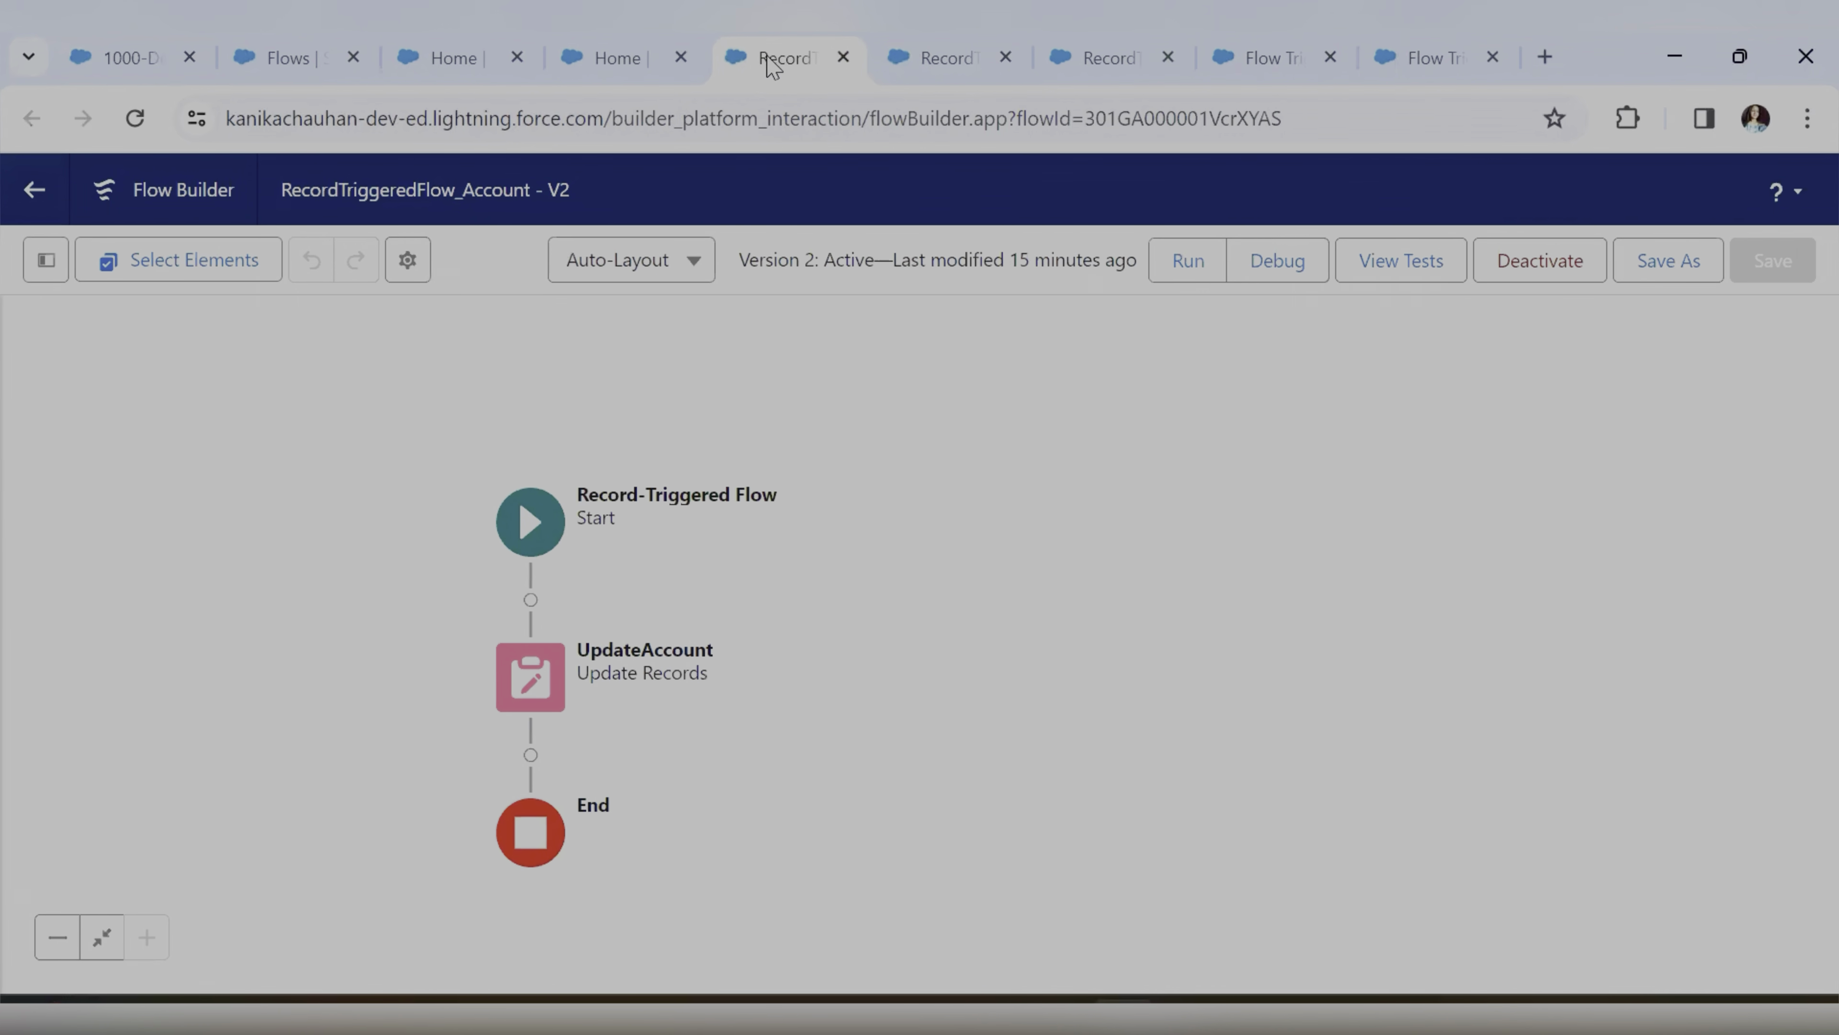
Remove the AnnualRevenue assignment from the UpdateAccount element, save the flow as a new version, and activate it
left_click(530, 677)
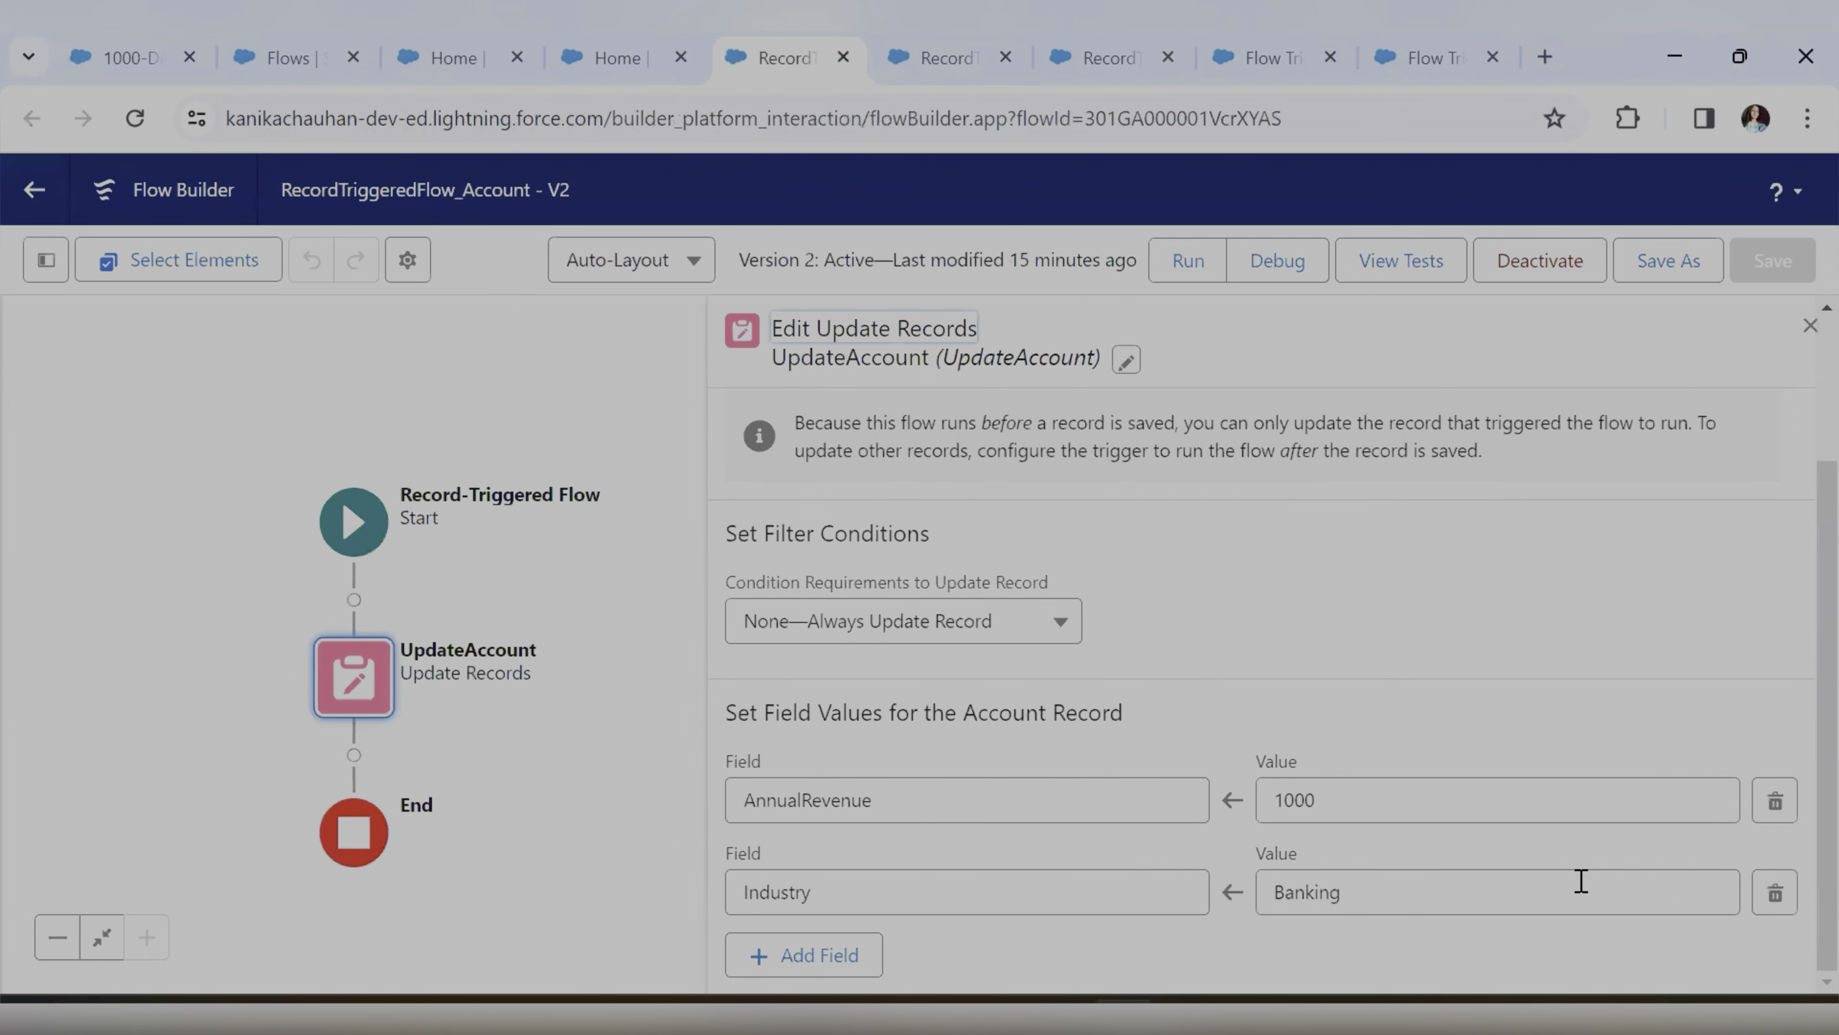
left_click(1774, 801)
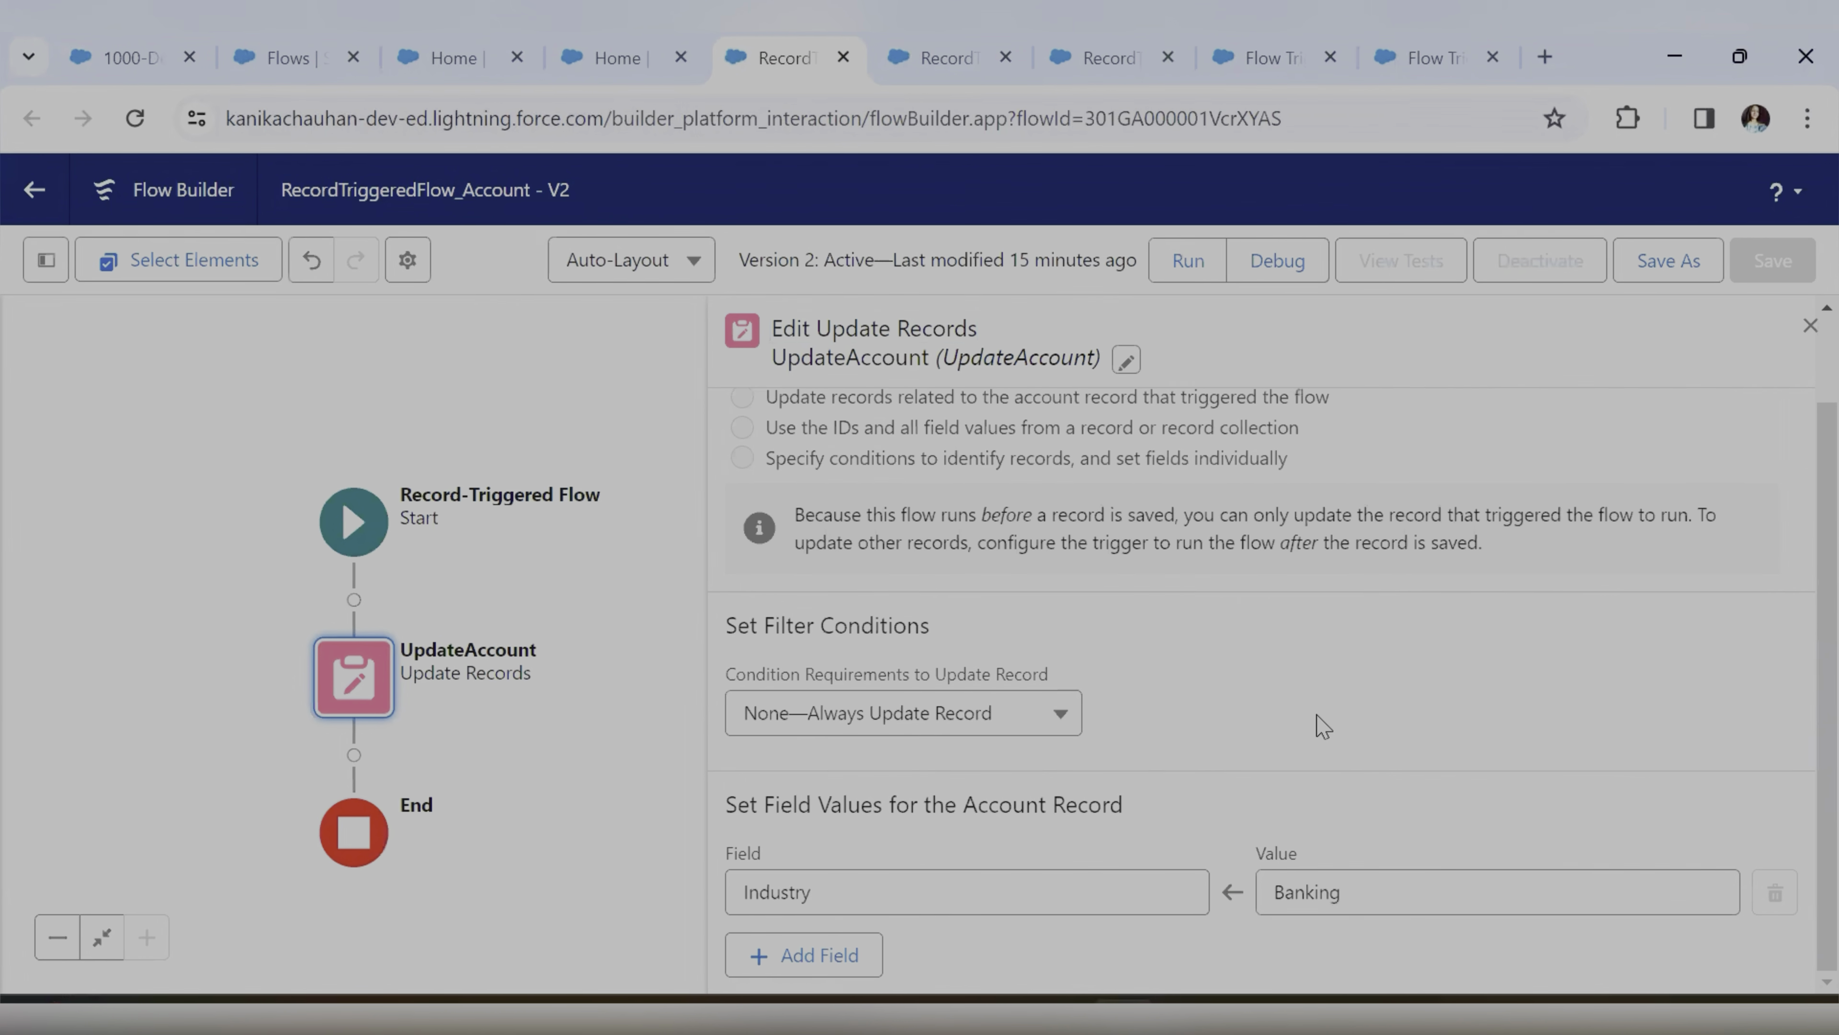
left_click(1806, 332)
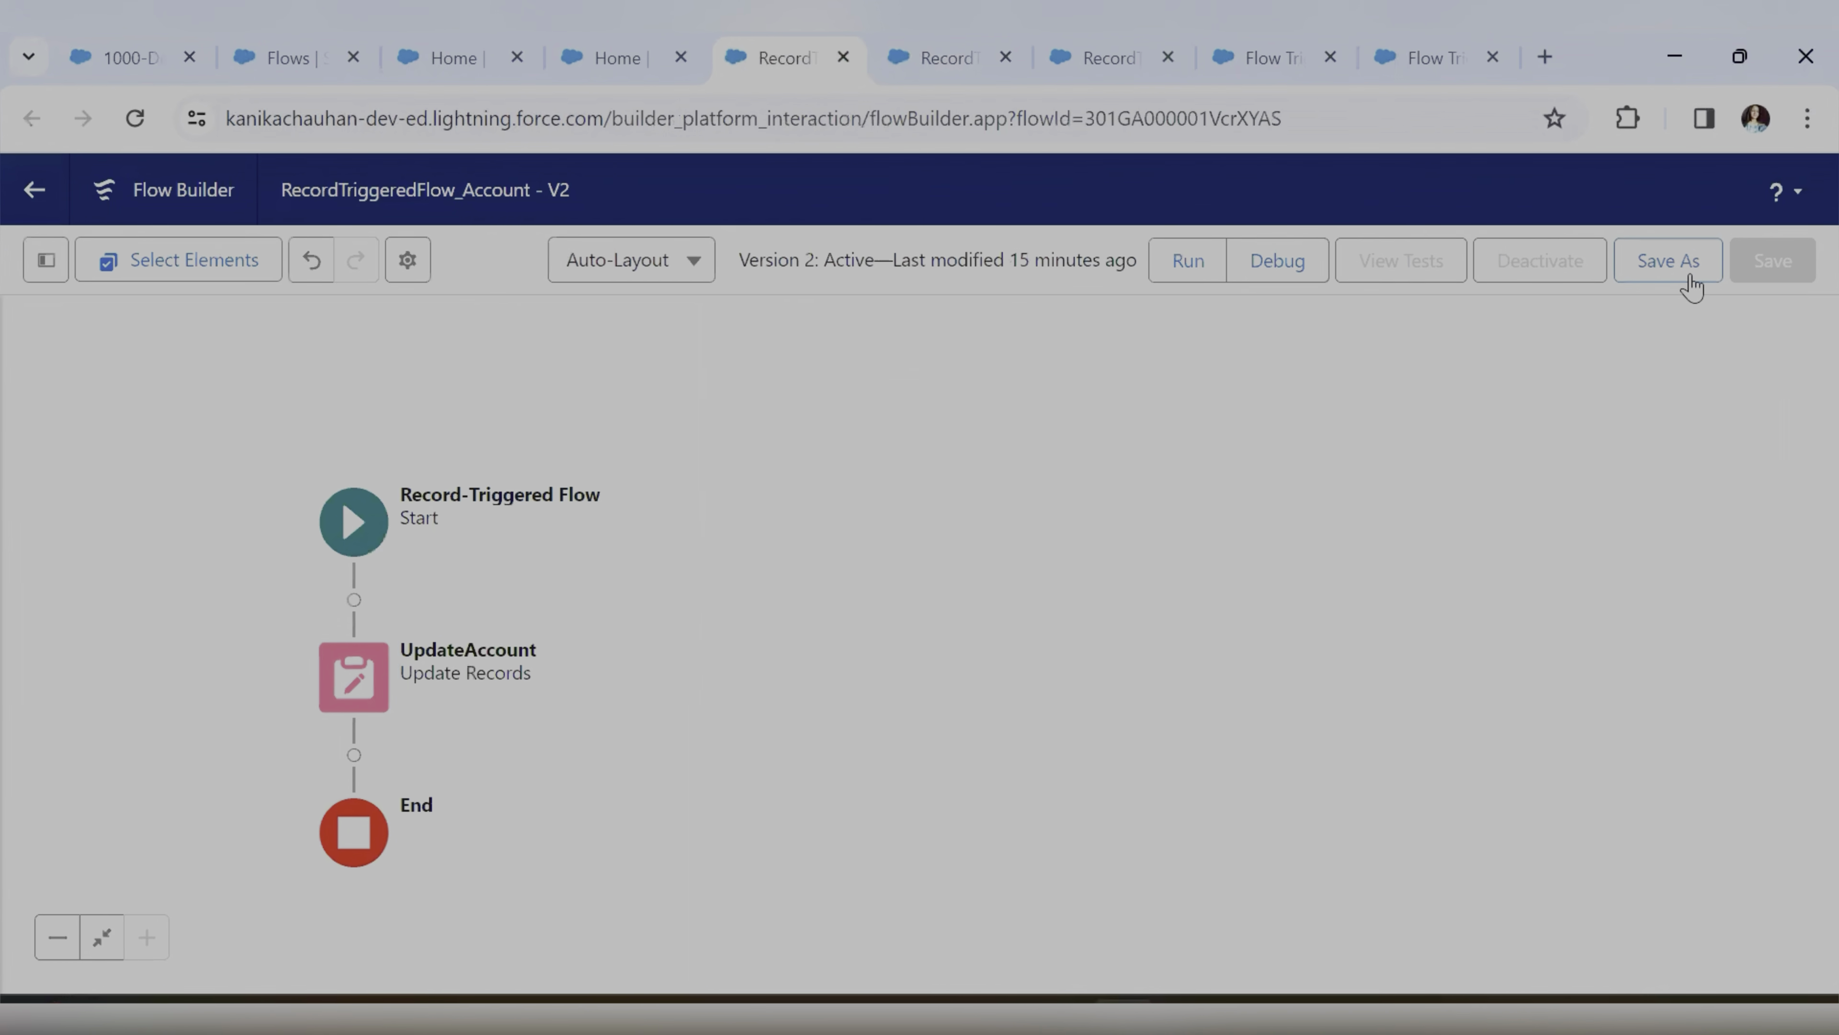
left_click(1683, 274)
left_click(1446, 786)
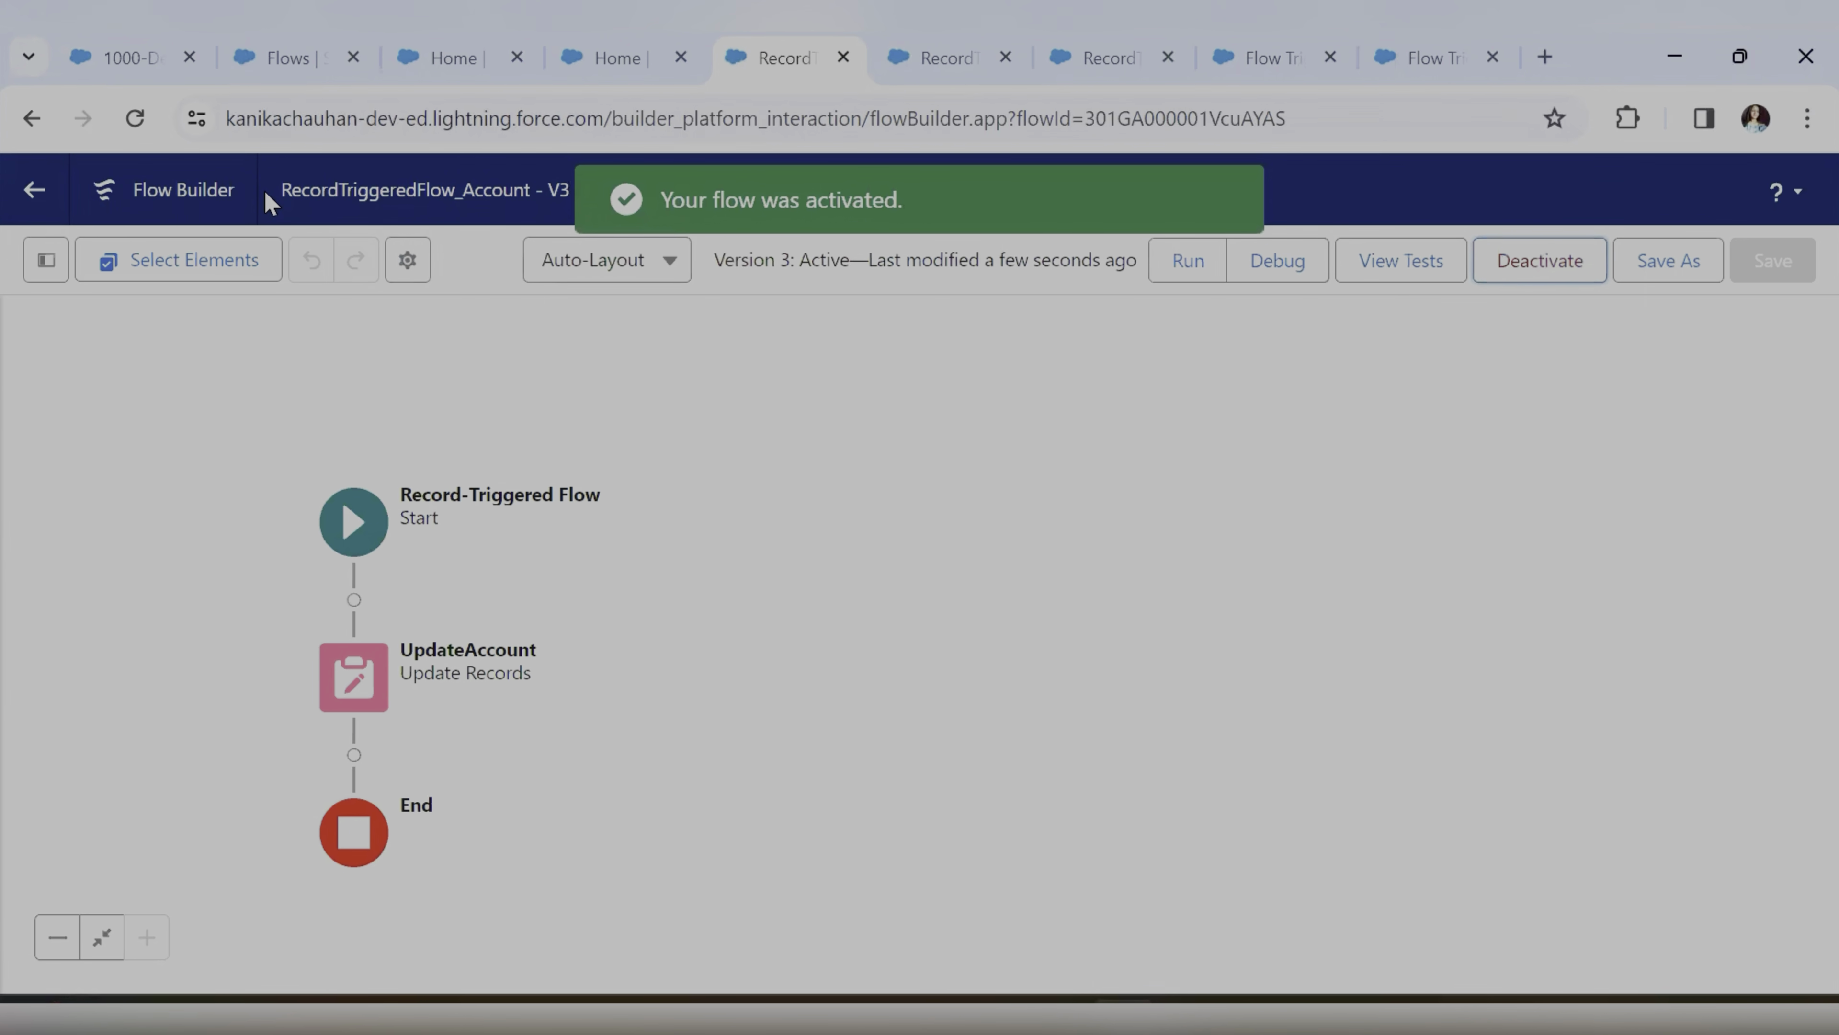
On the 1000-Description Value account, set Annual Revenue to 54647, save, and check the Account Name
left_click(137, 58)
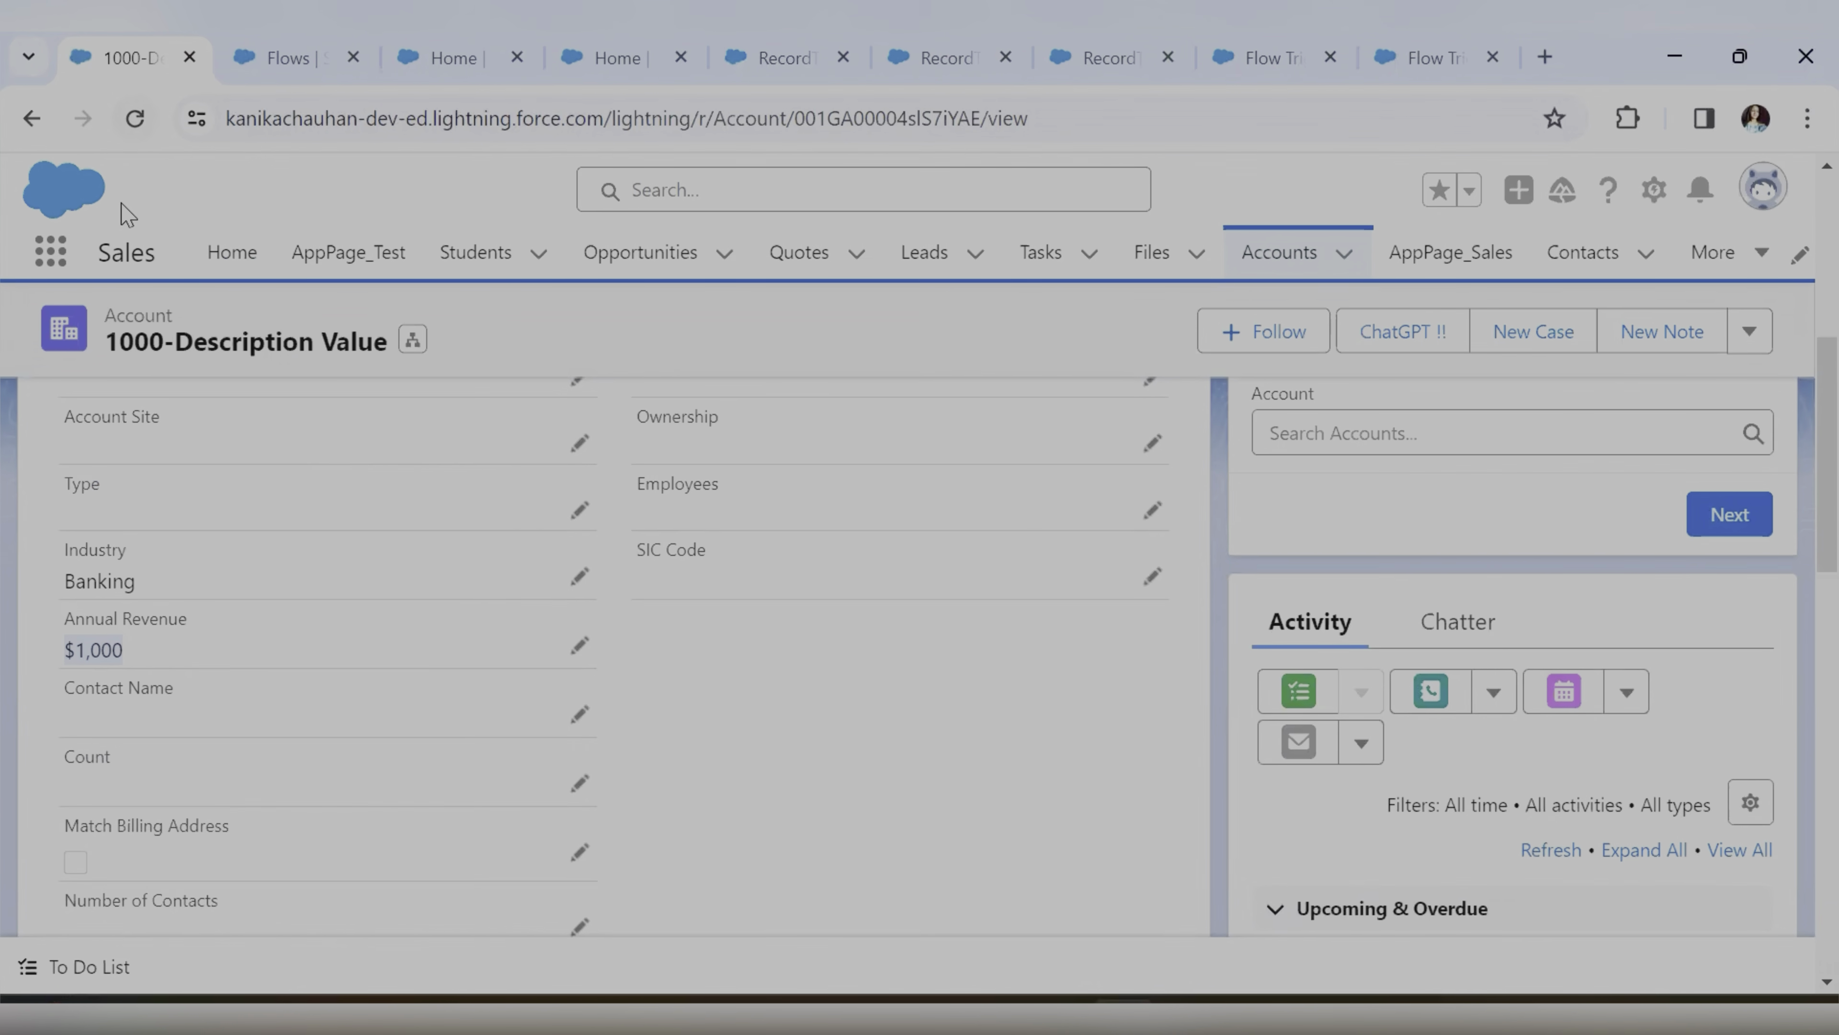
double_click(218, 652)
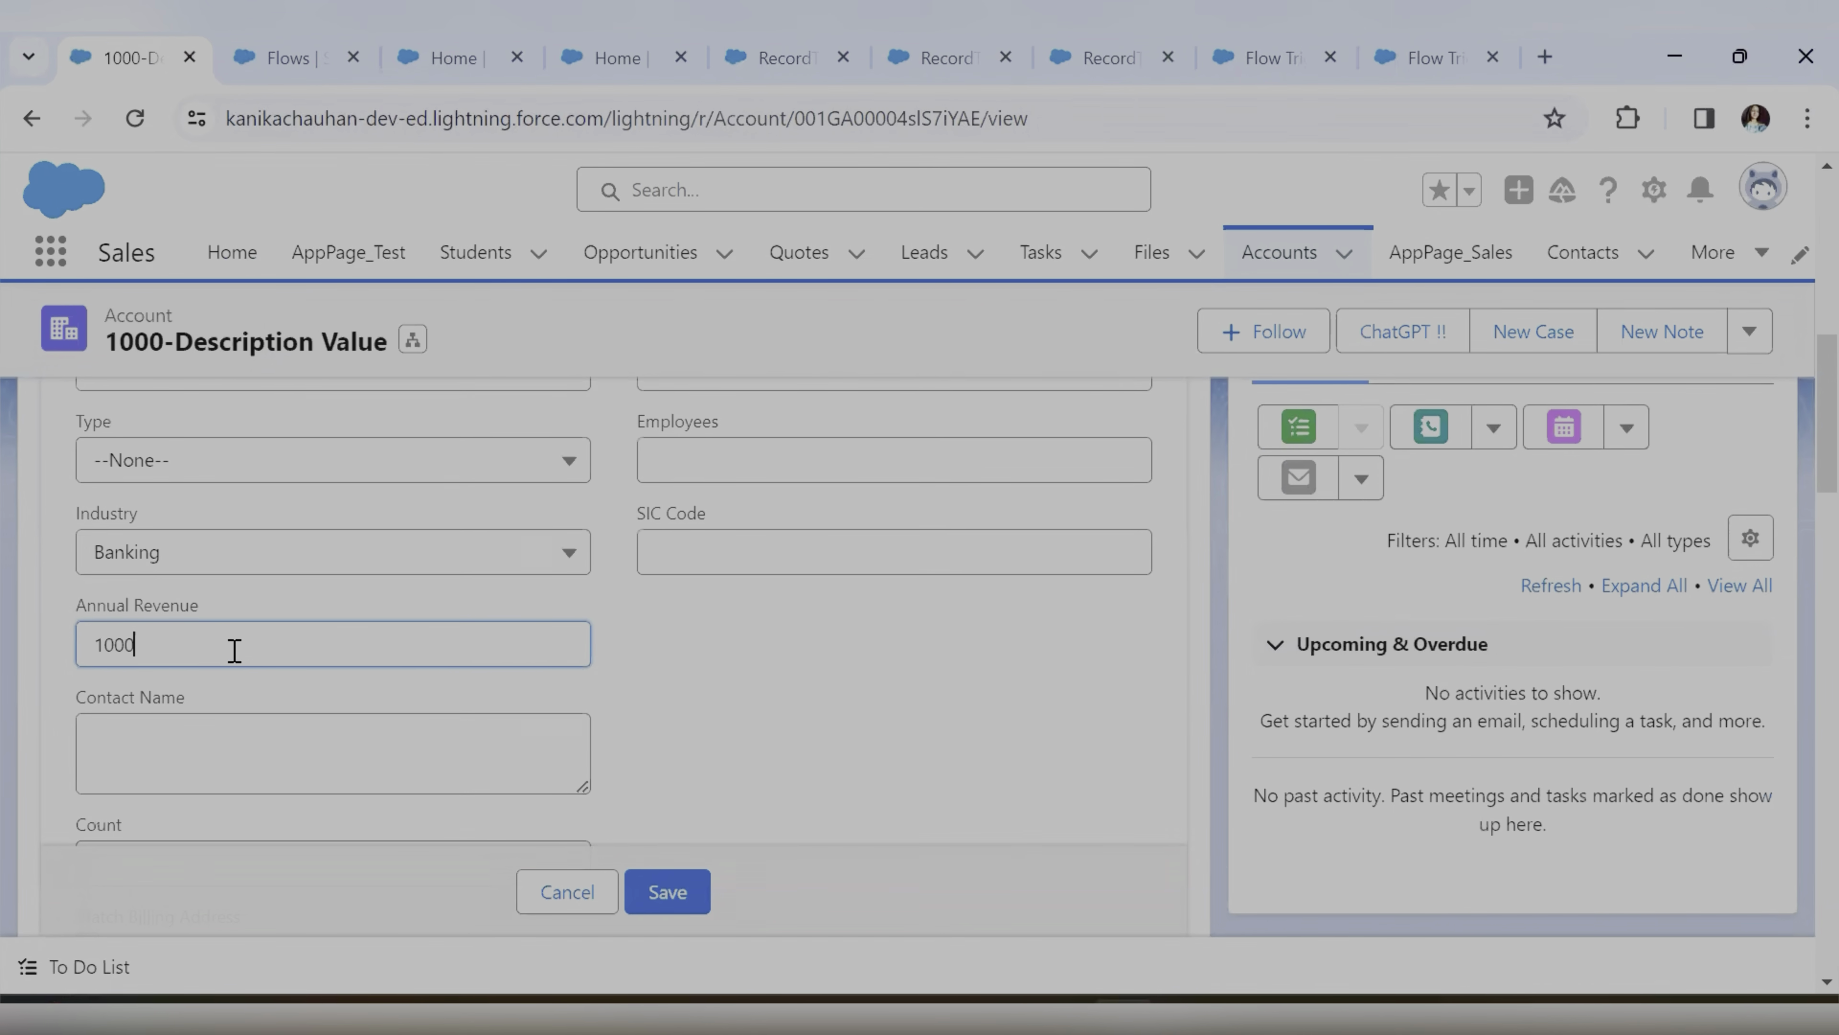
type("54647")
left_click(674, 890)
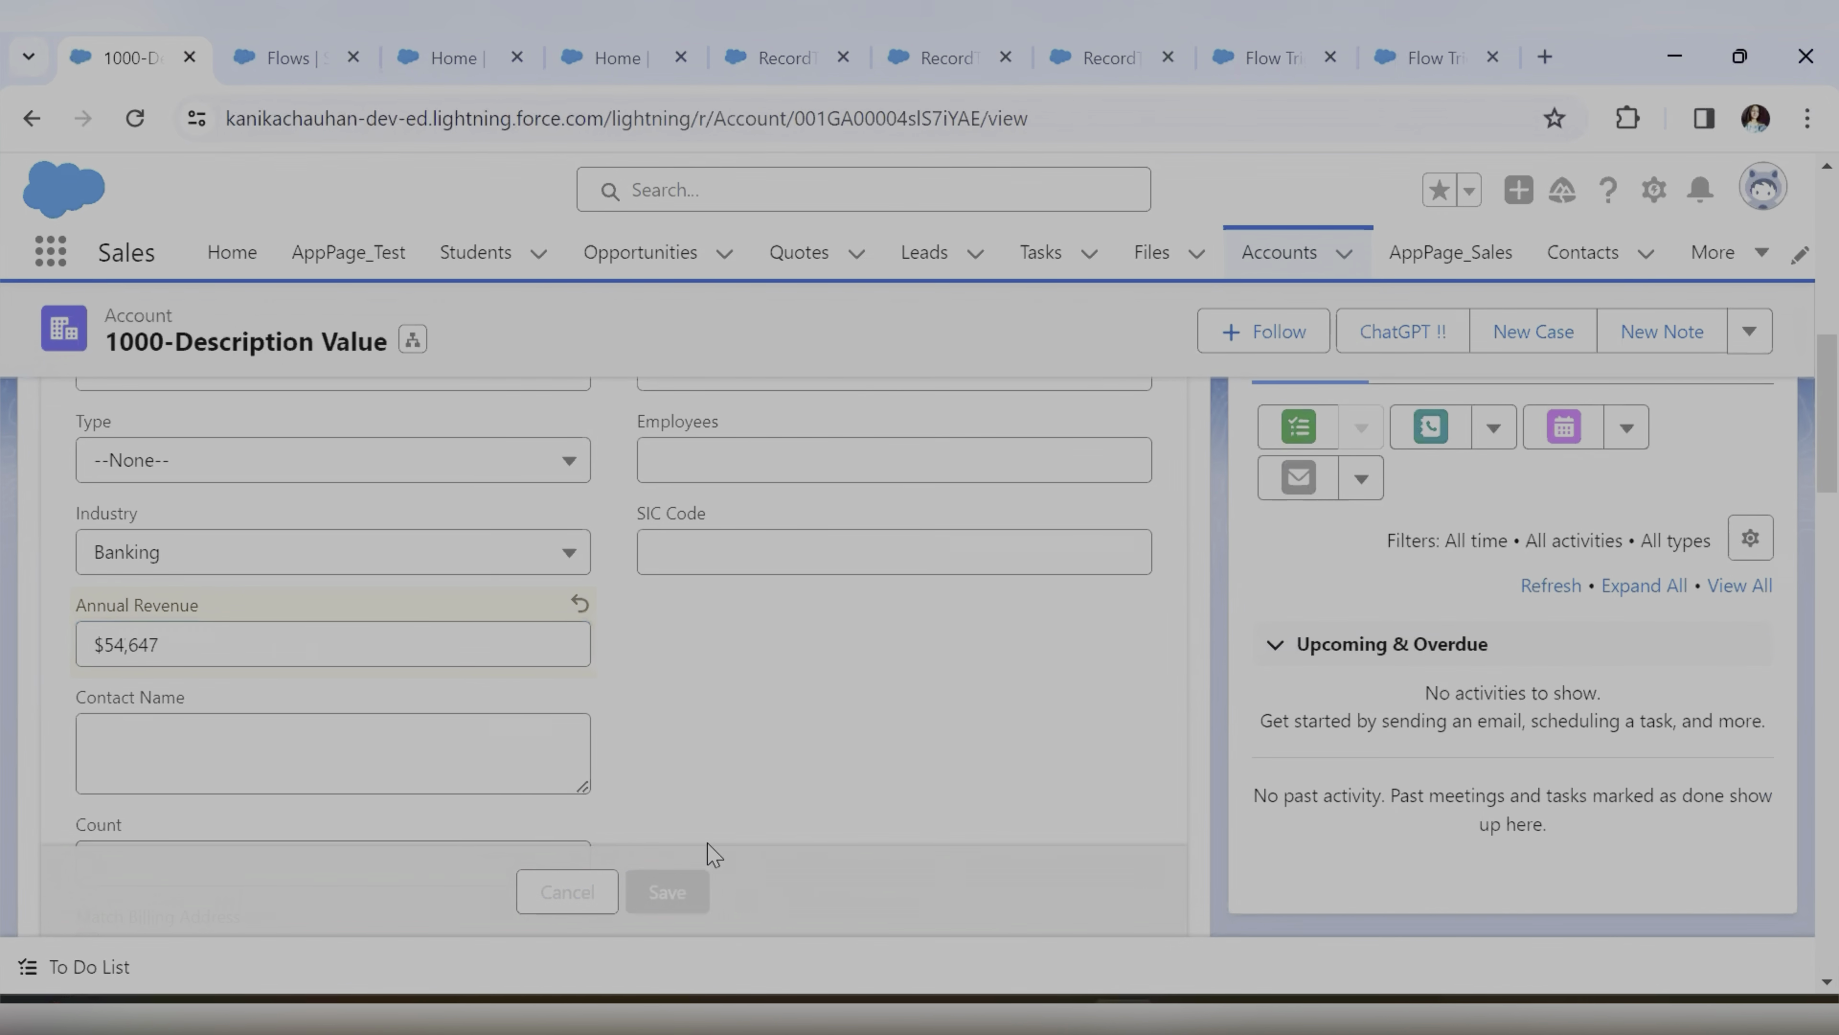
scroll(689, 645, "up", 6)
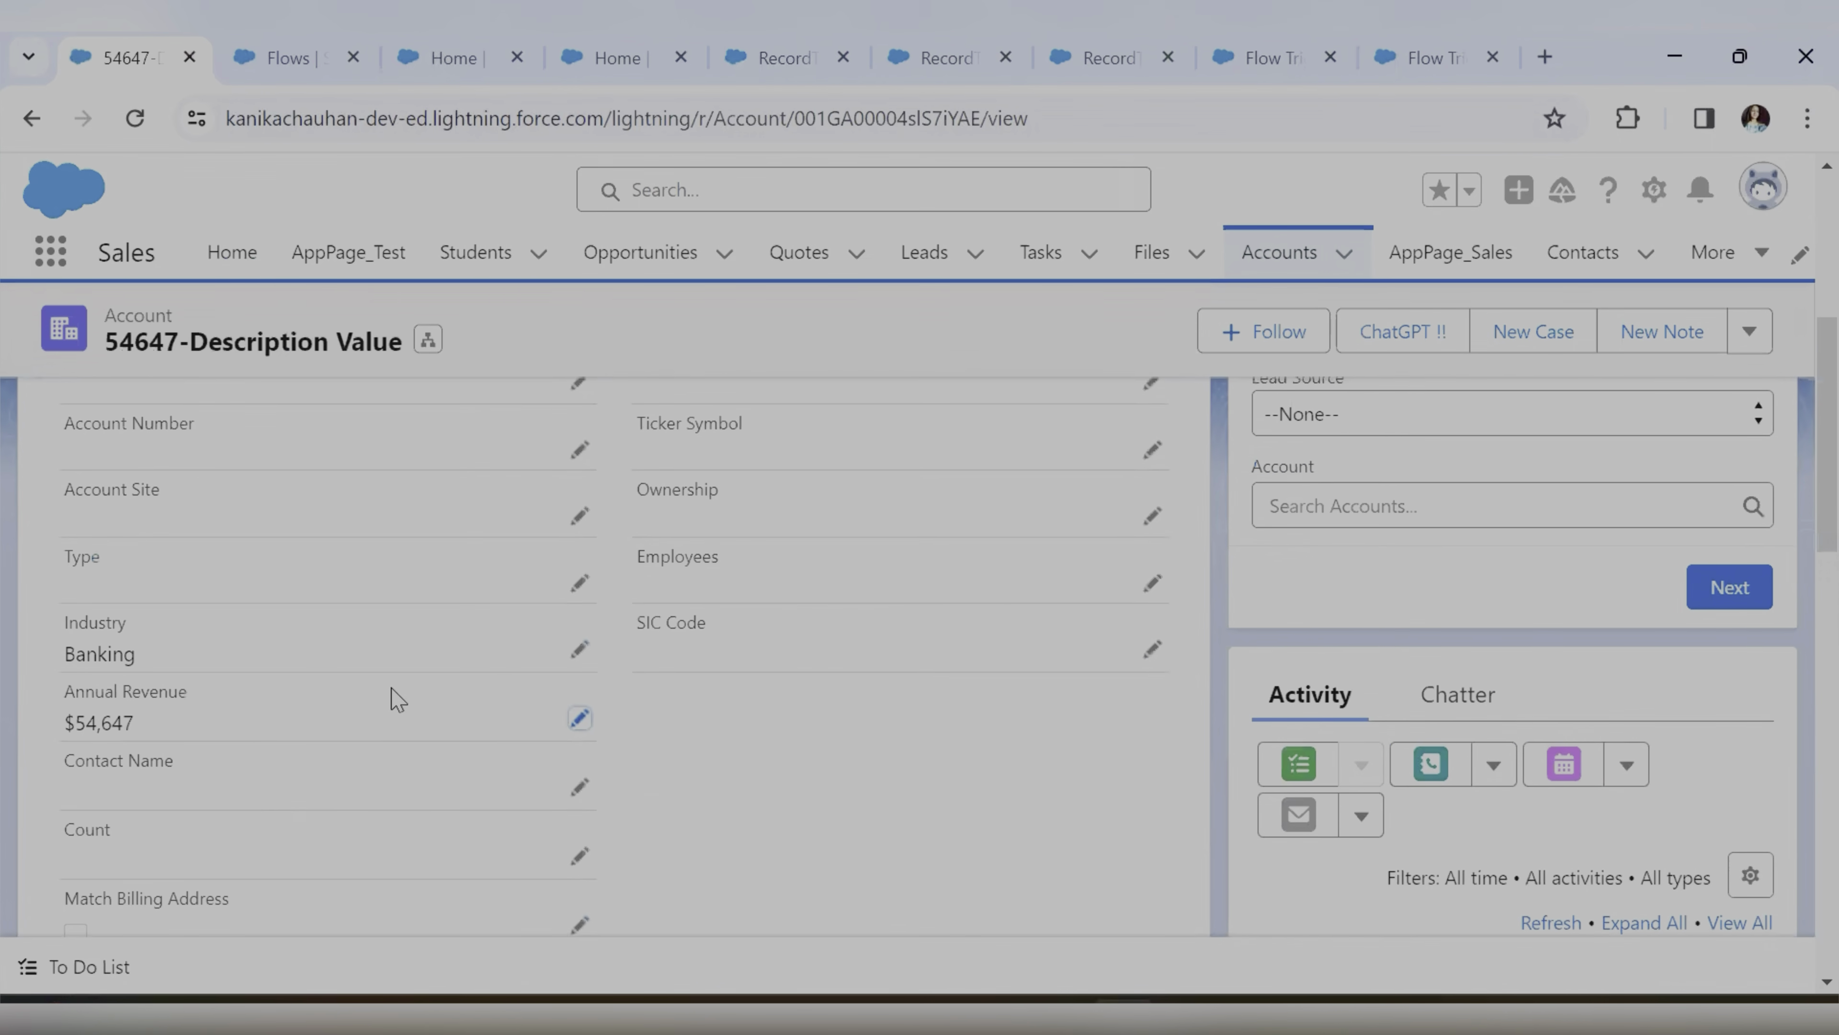
scroll(221, 728, "up", 2)
double_click(111, 527)
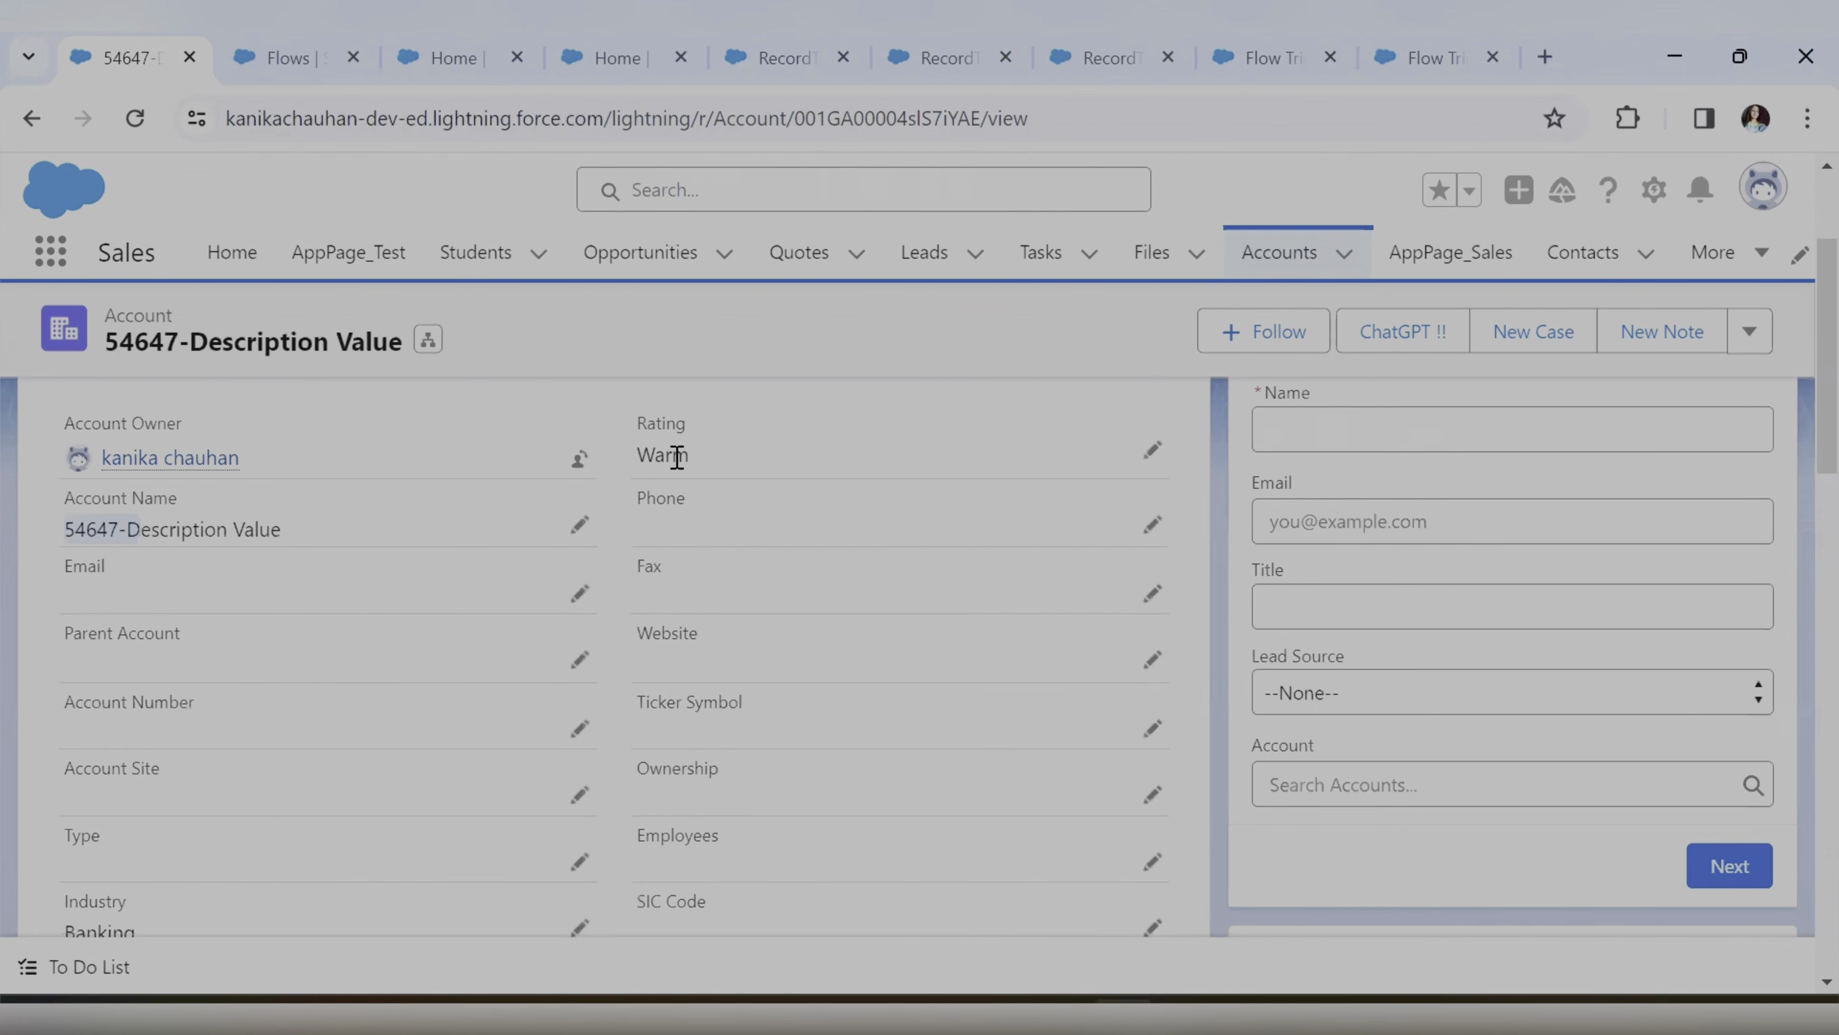
Set the account's Rating to Hot and save the record
scroll(637, 429, "up", 2)
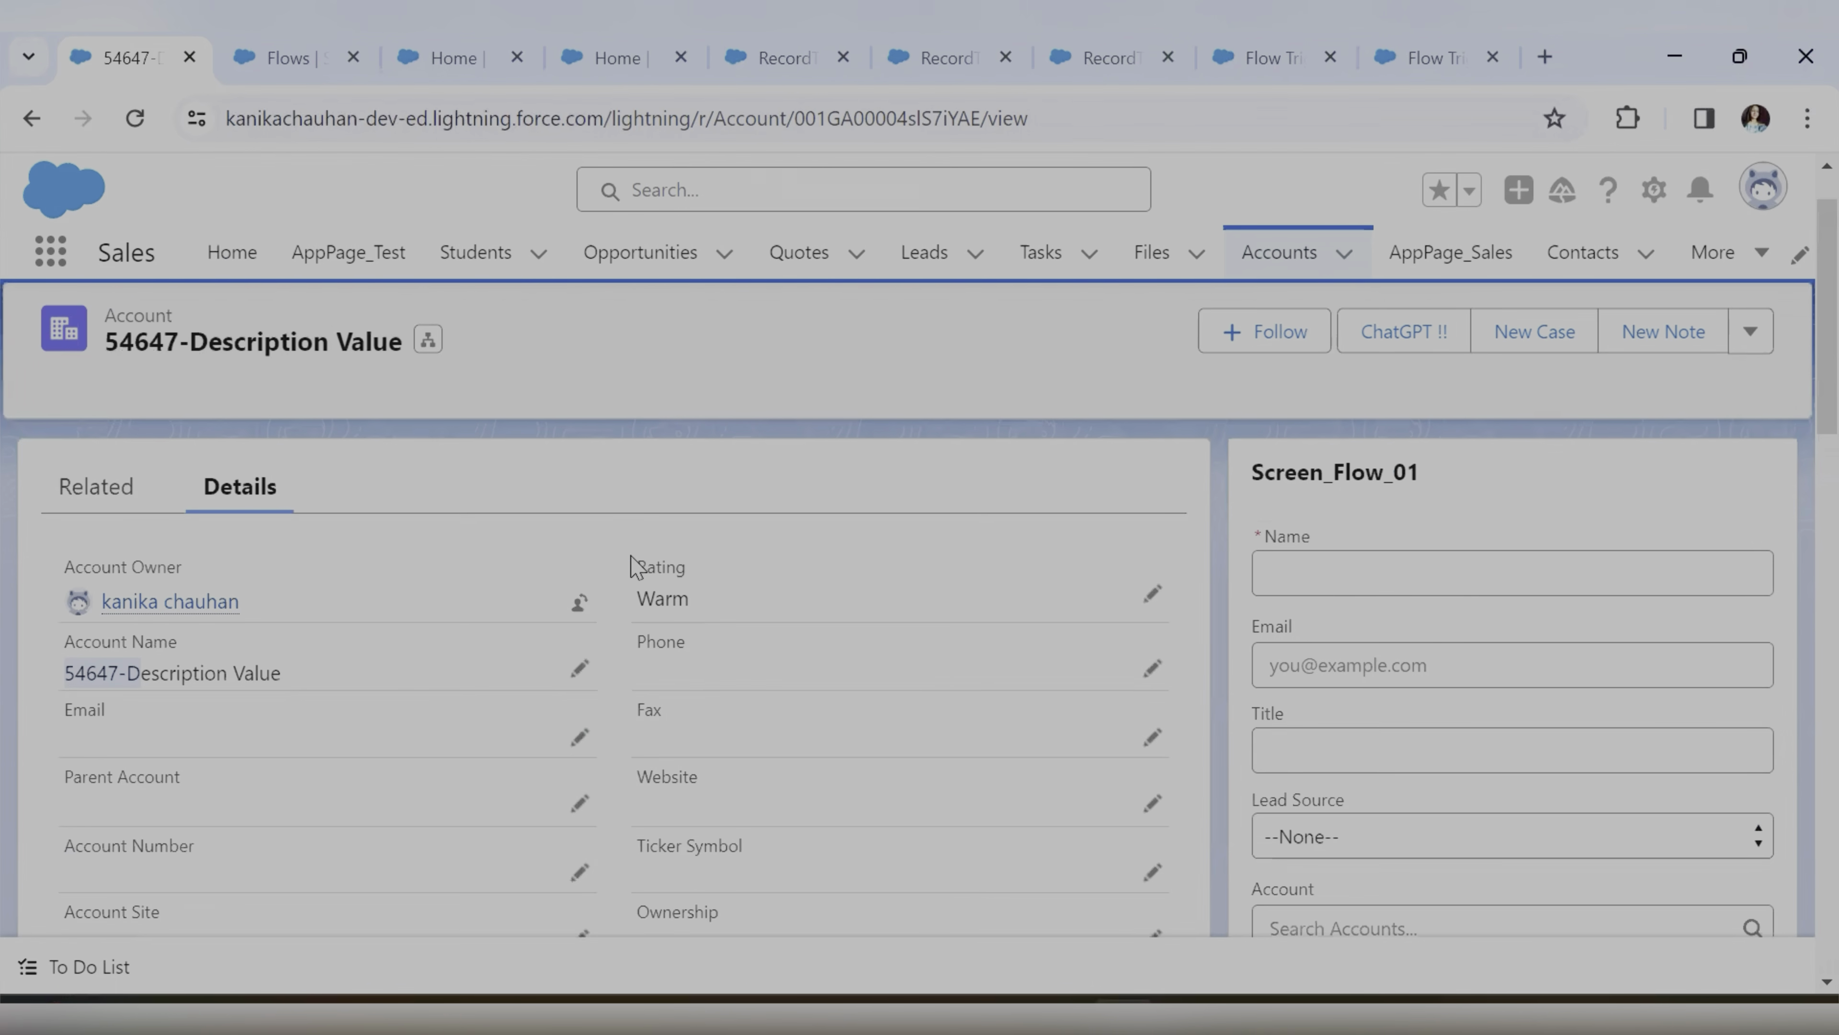
left_click(1151, 594)
left_click(680, 681)
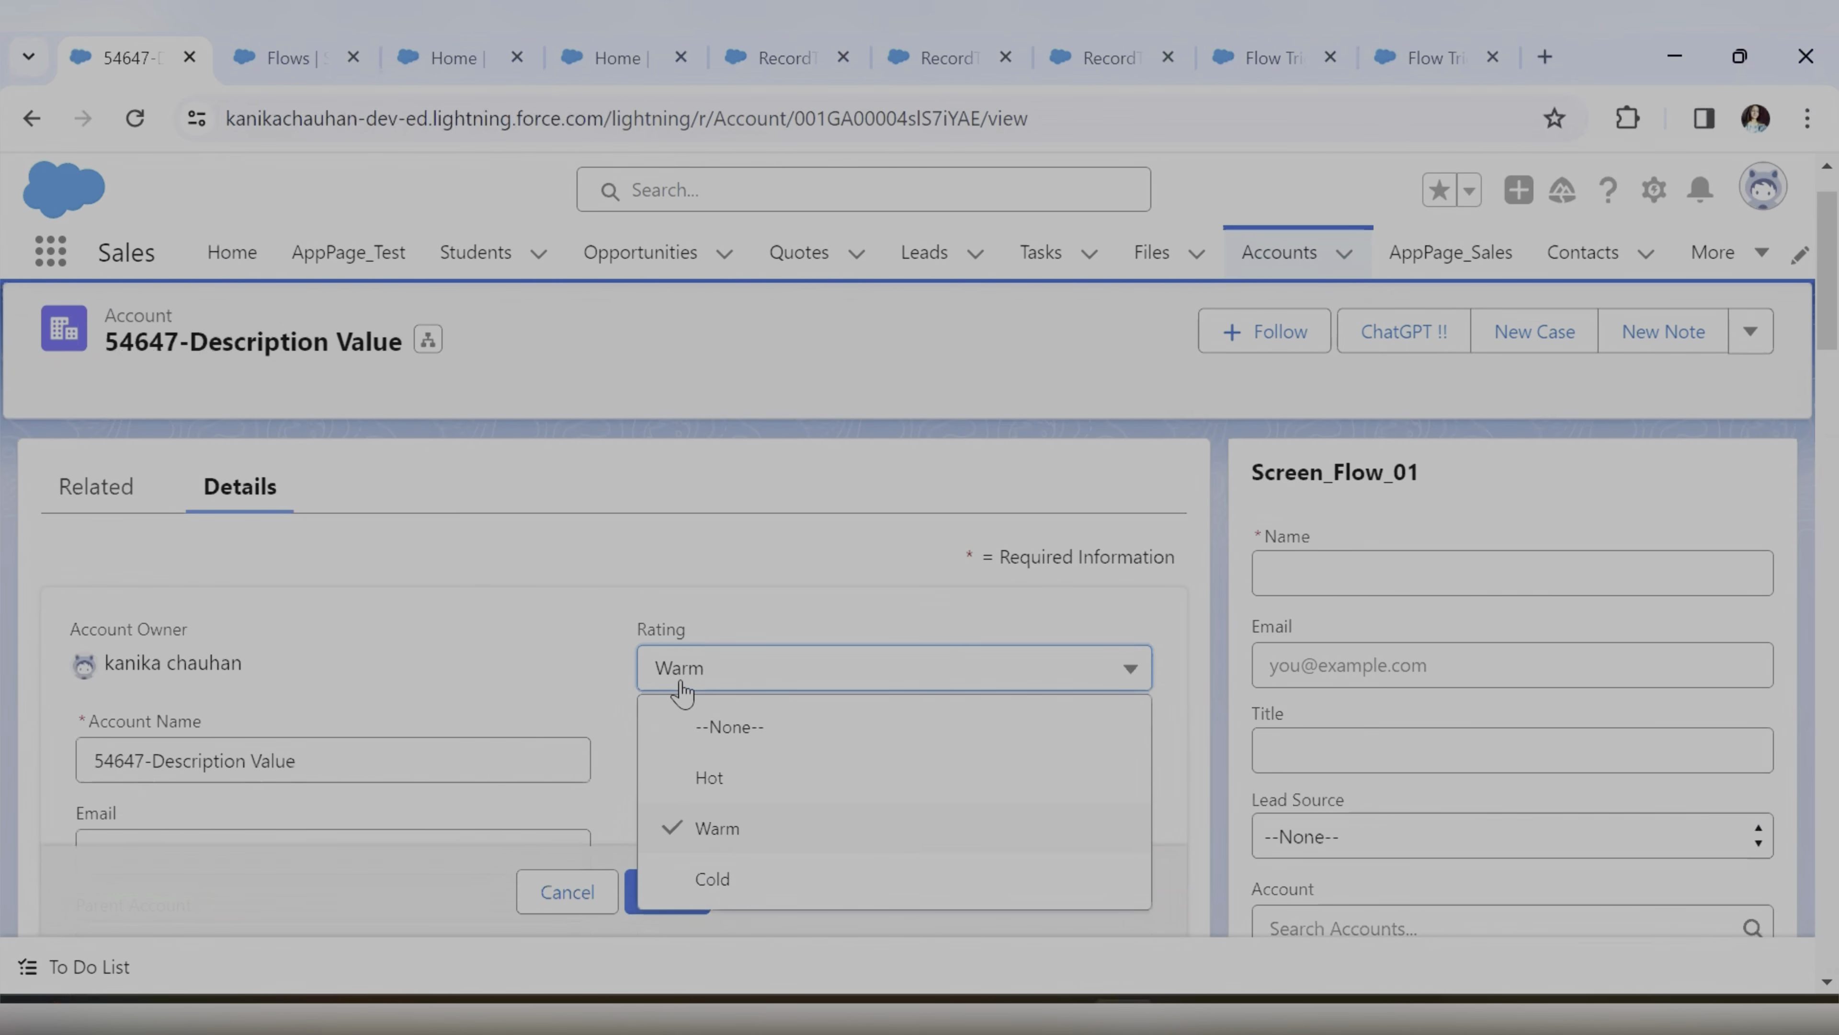
left_click(732, 774)
left_click(695, 890)
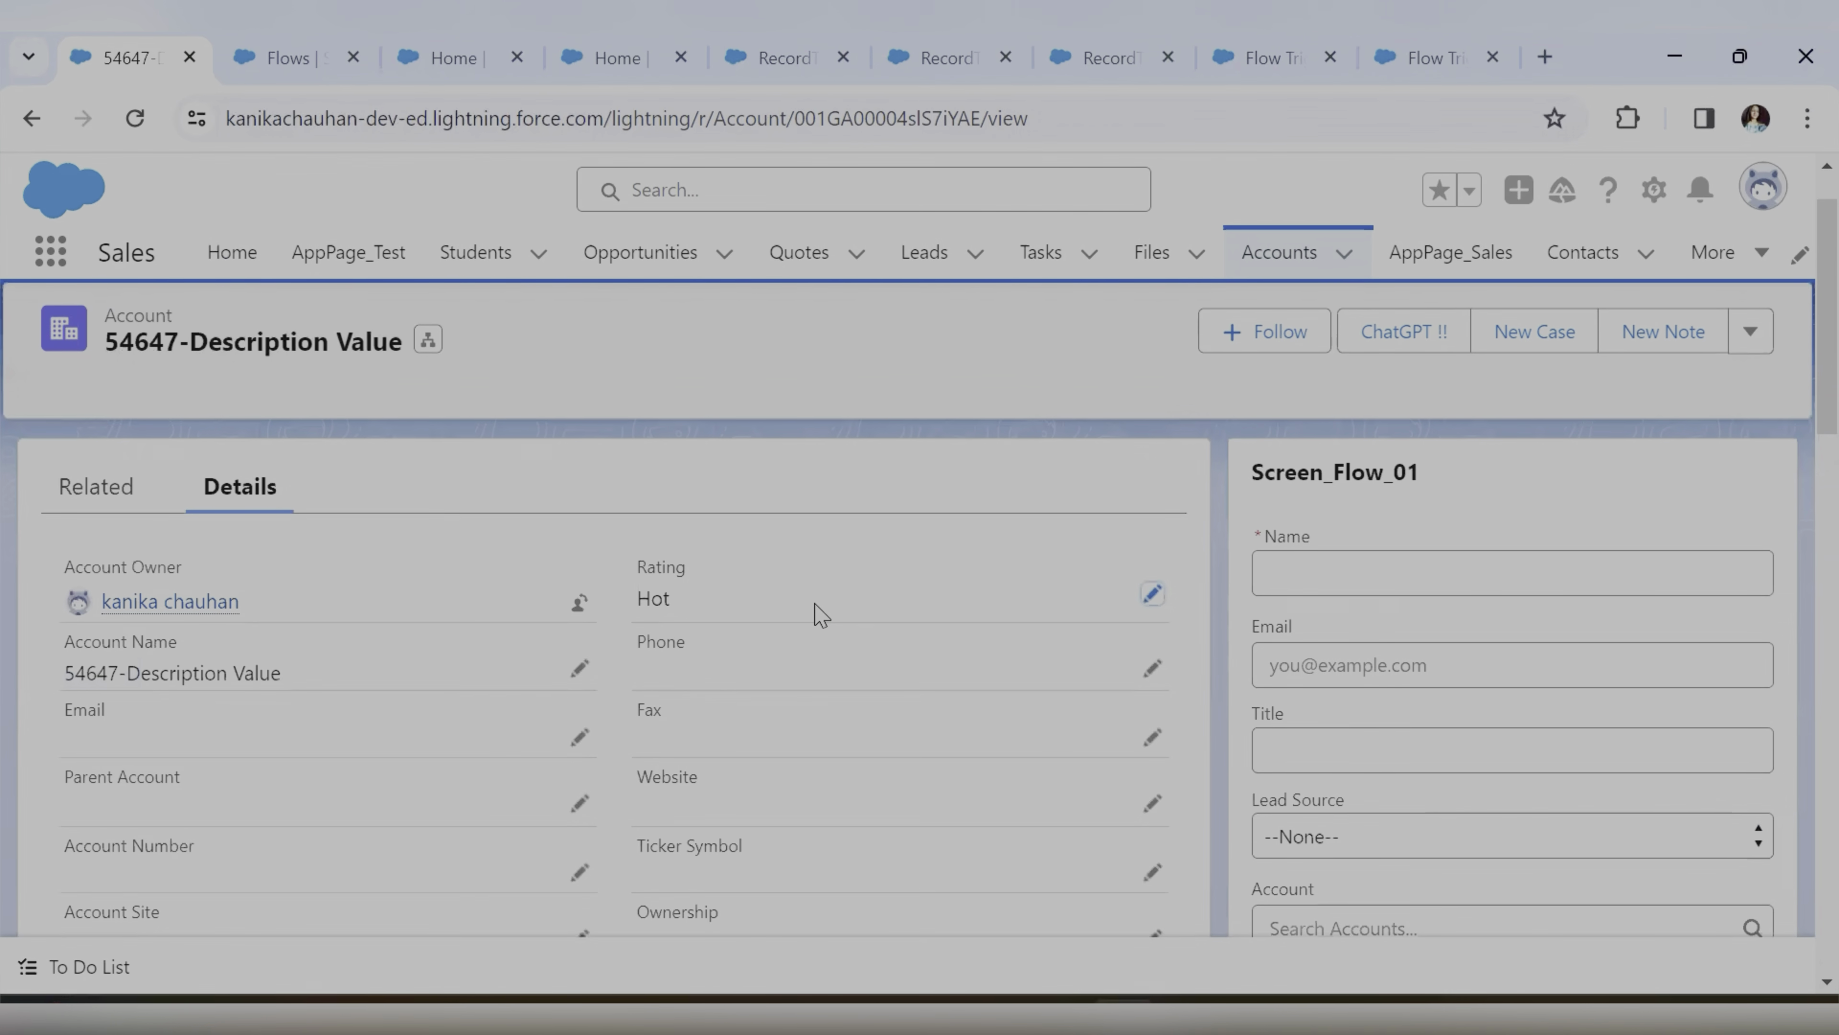
Change the account's Description to Description Value 1 and save the record
scroll(529, 726, "down", 6)
scroll(530, 727, "down", 8)
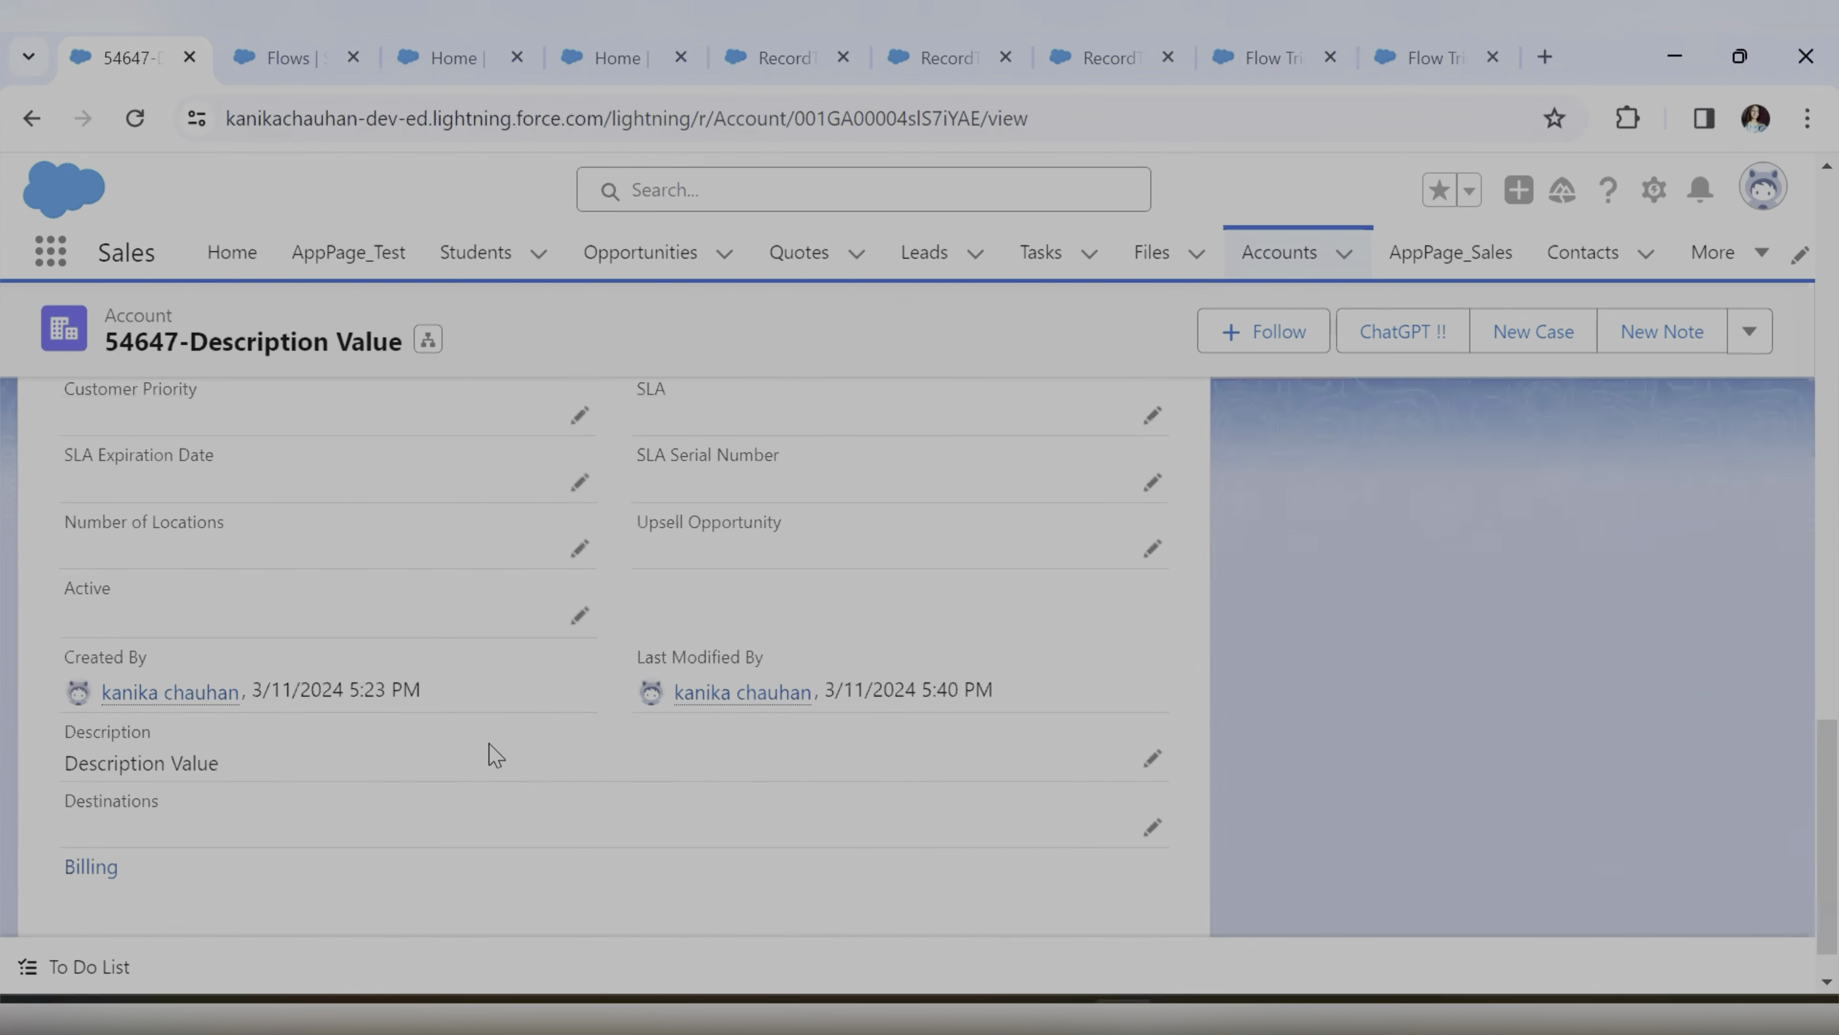
double_click(246, 761)
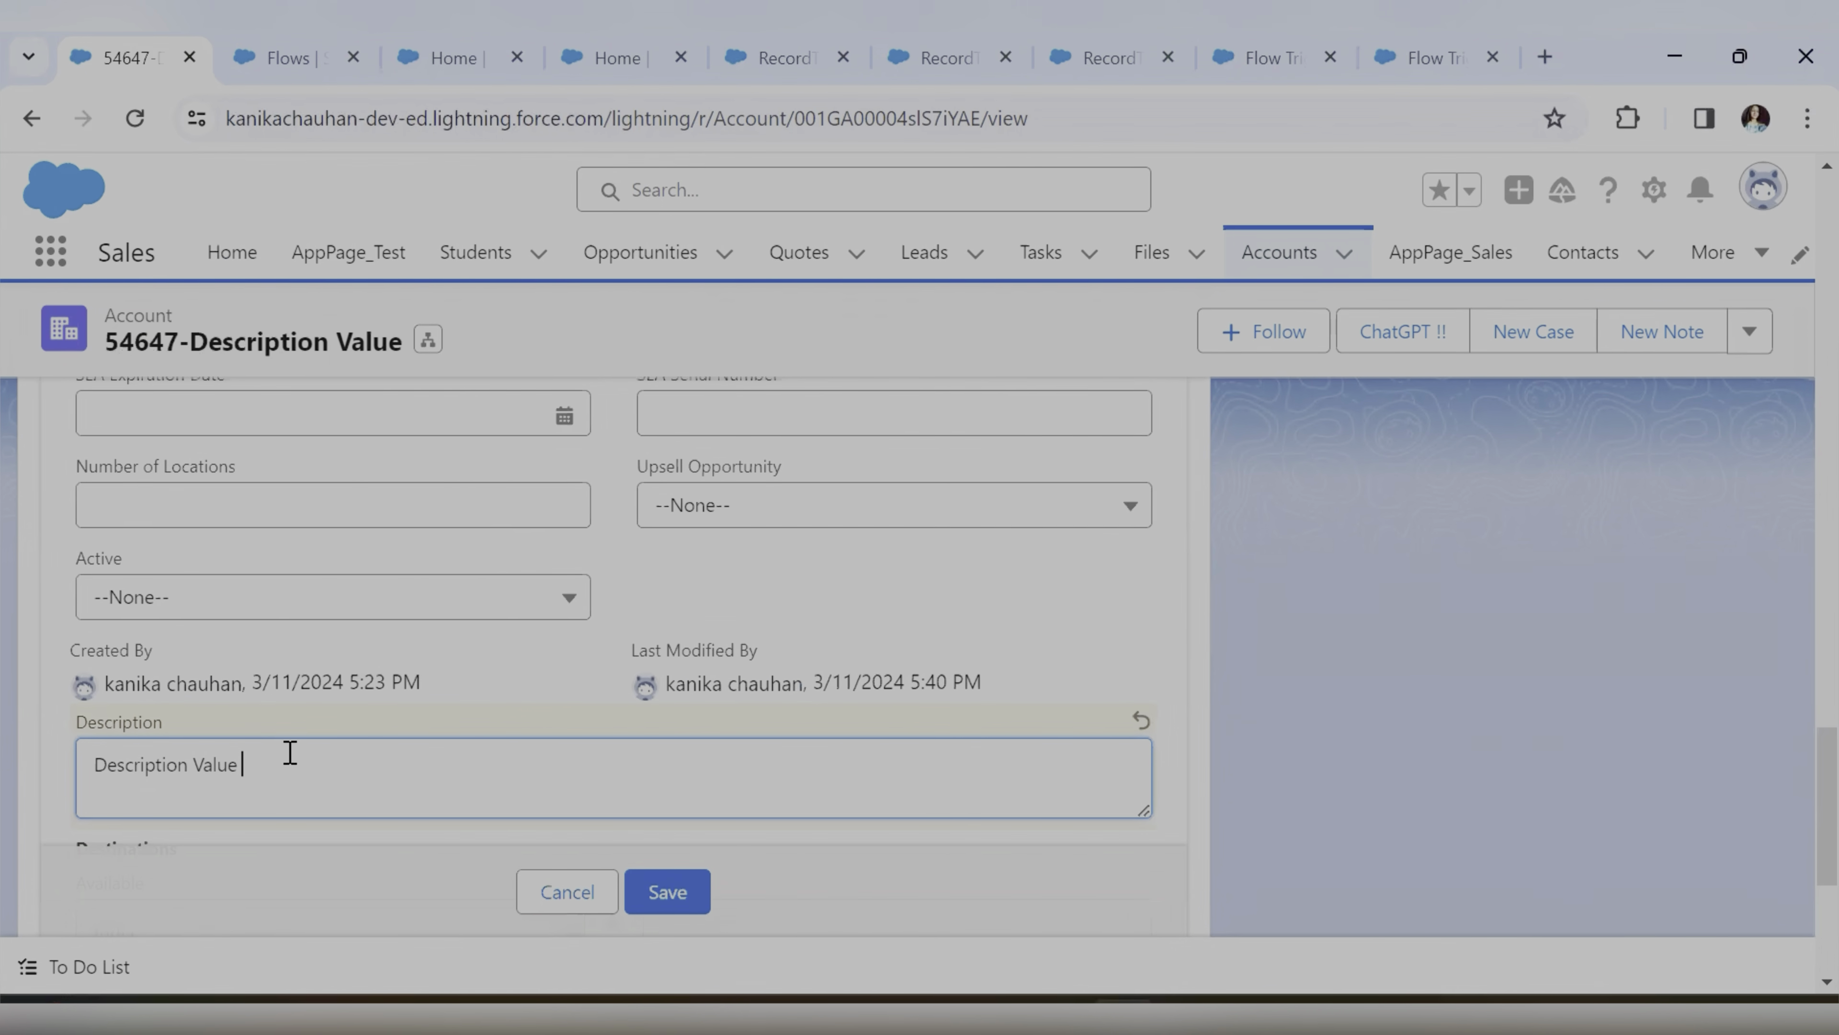
type("1")
left_click(667, 892)
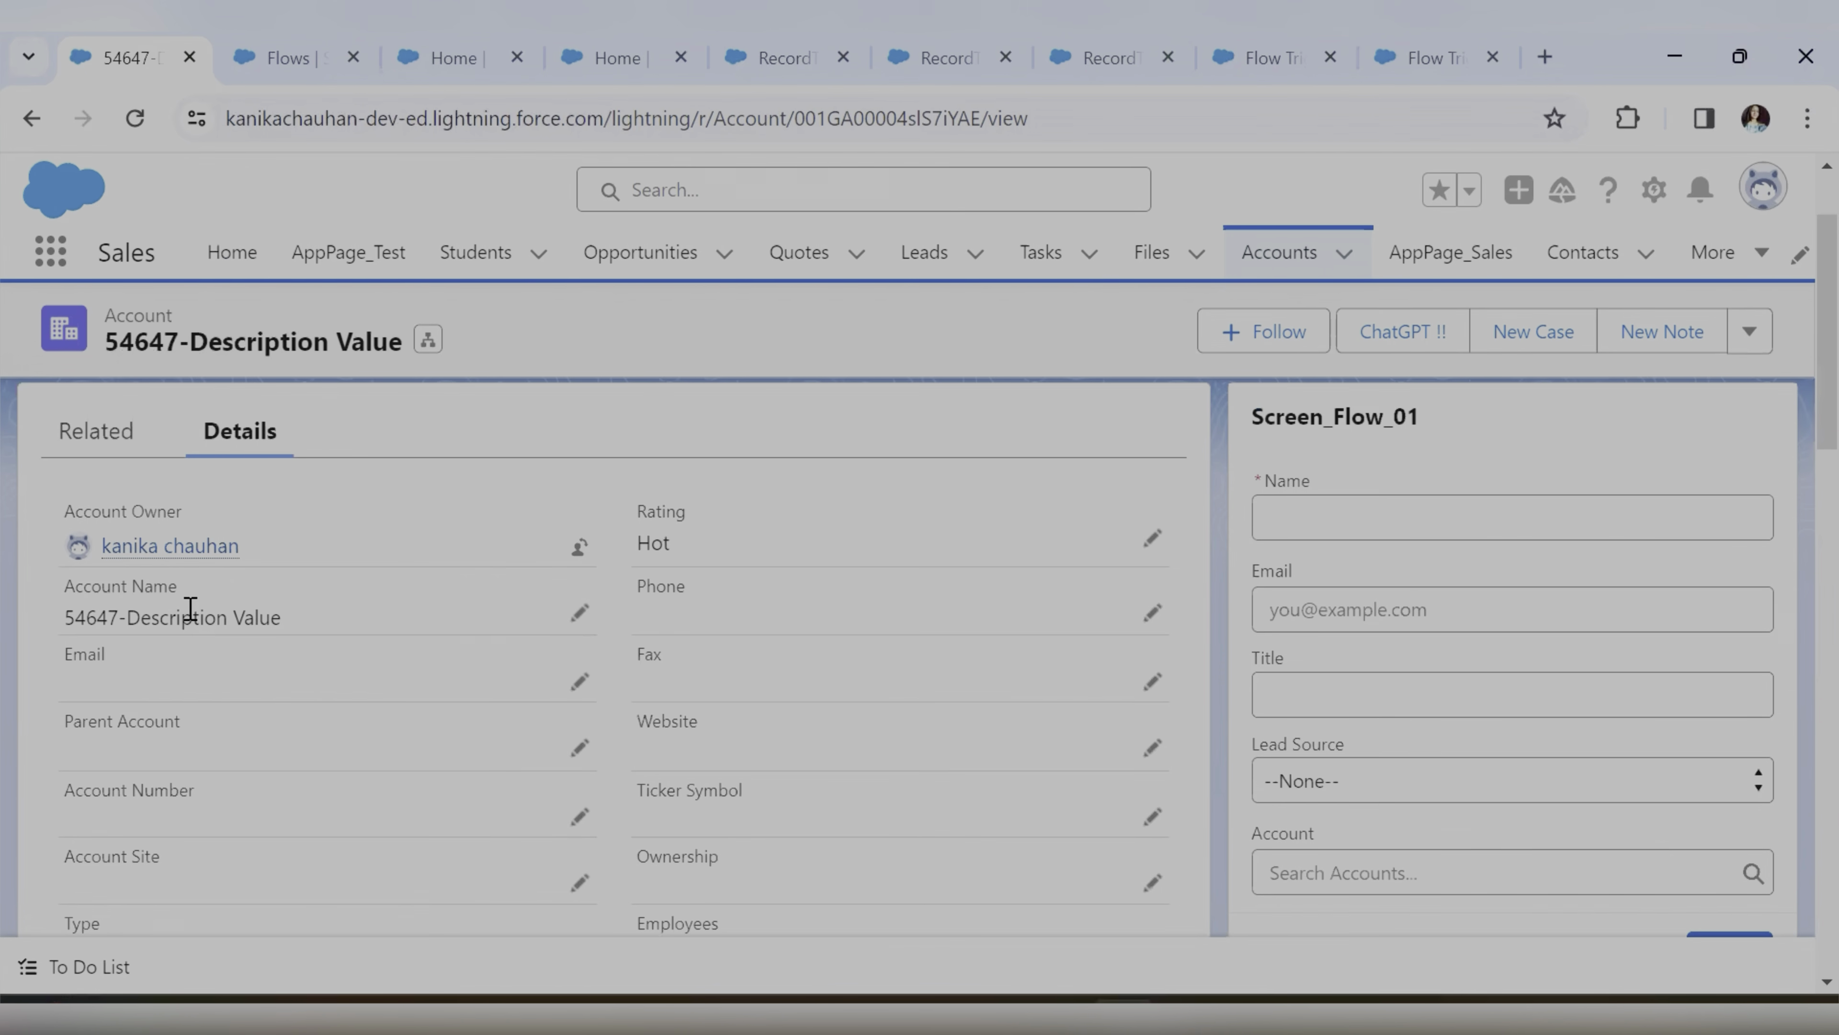
Set the account's Rating to Warm and save the record
left_click(1152, 537)
left_click(692, 616)
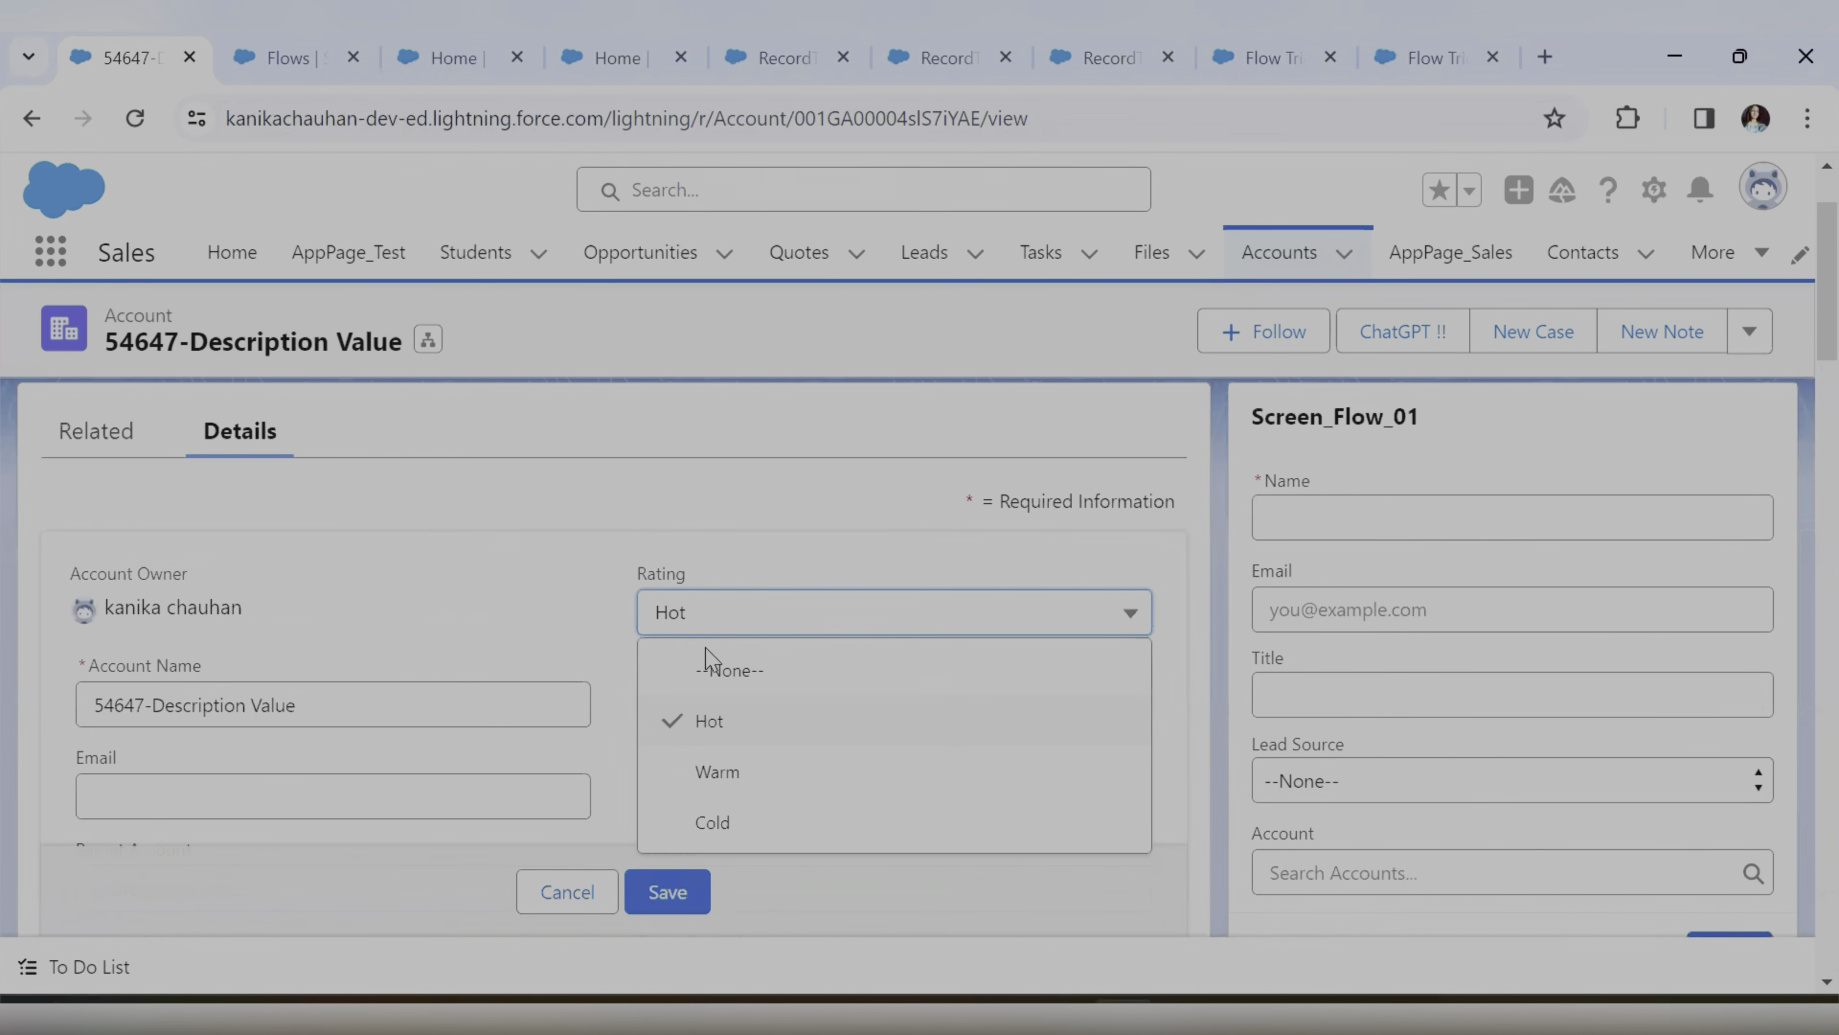
left_click(727, 774)
left_click(681, 897)
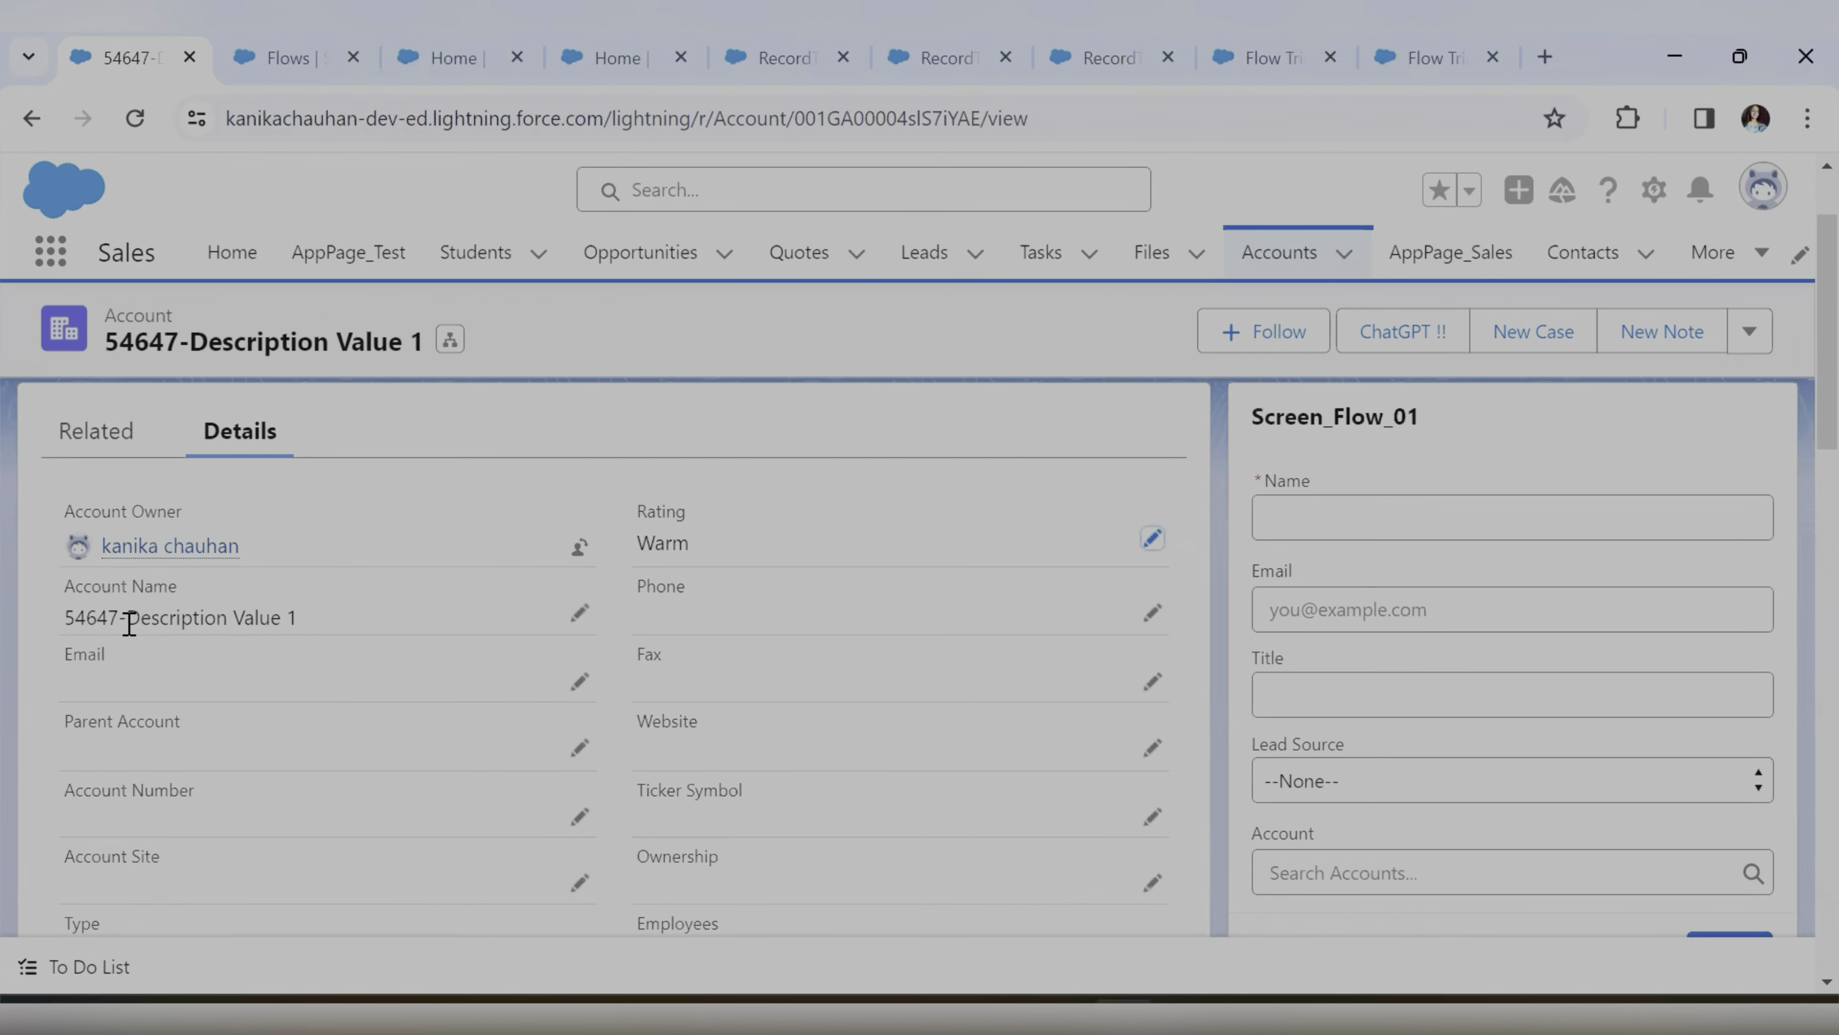
Compare the Account Name with the account's Annual Revenue and Description values in its details
left_click_drag(129, 623, 345, 628)
scroll(748, 746, "down", 15)
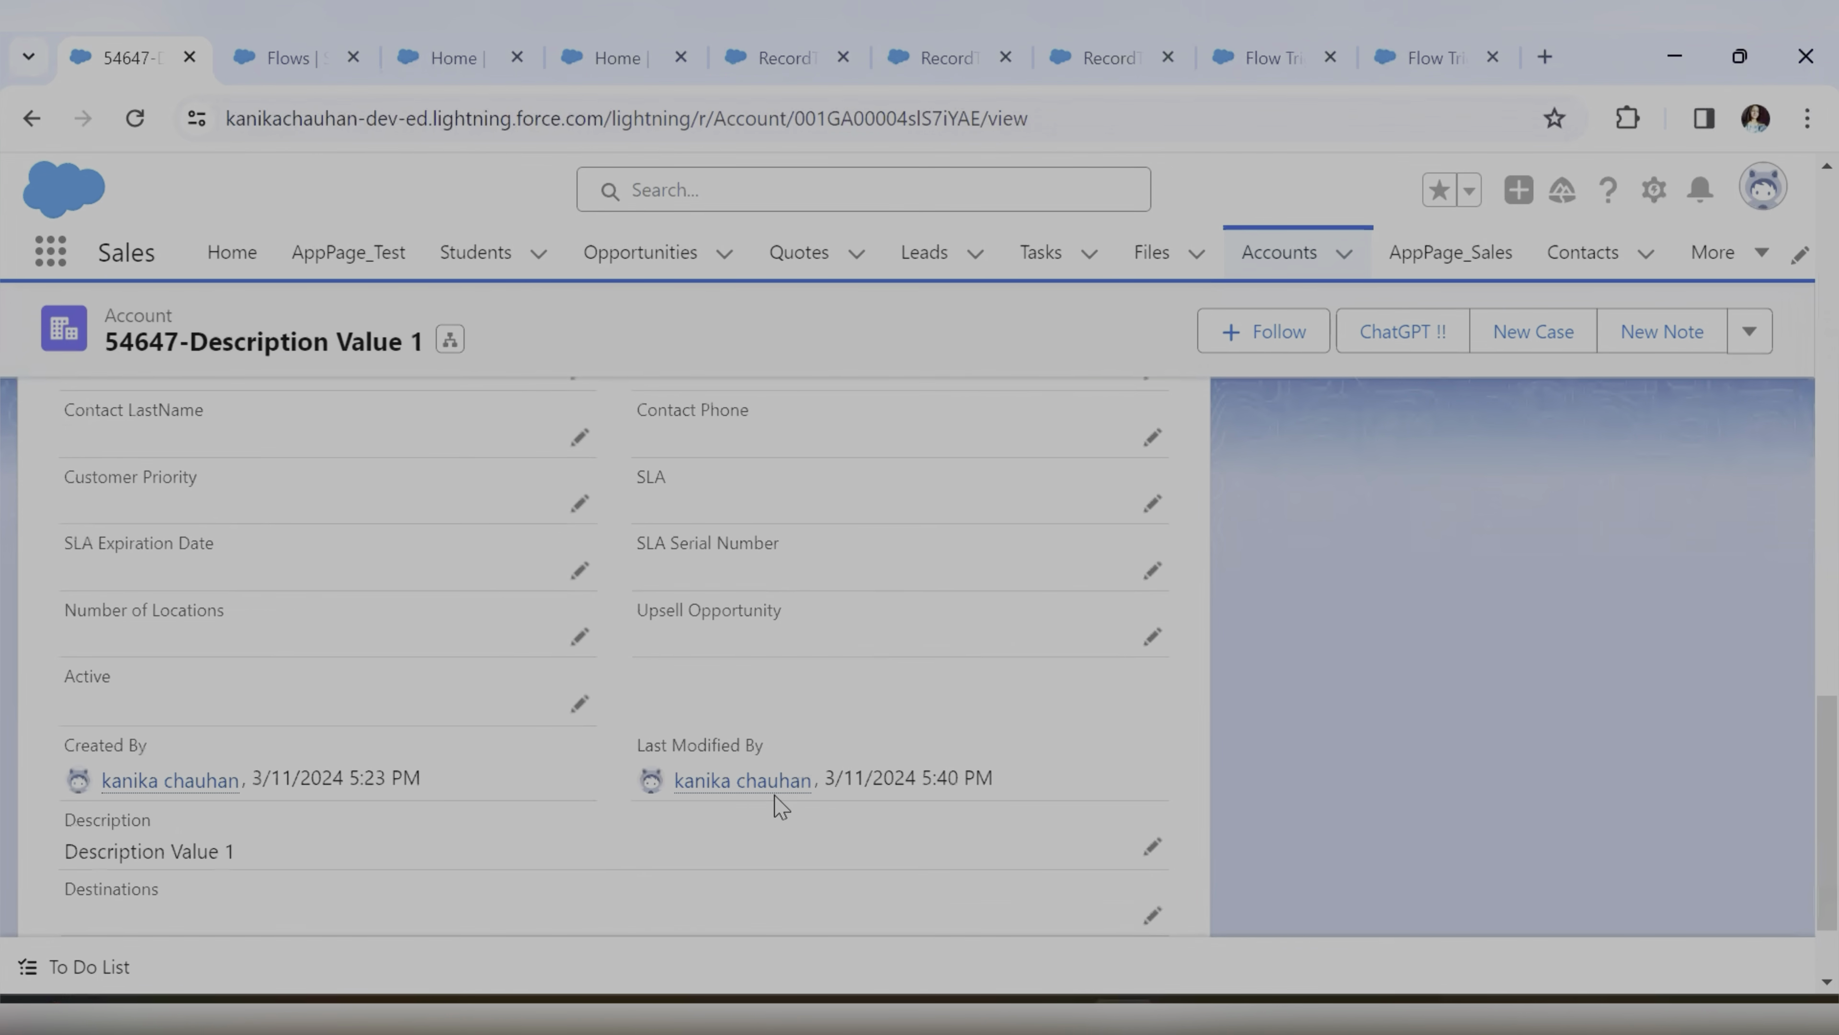
scroll(780, 806, "down", 2)
scroll(780, 806, "up", 10)
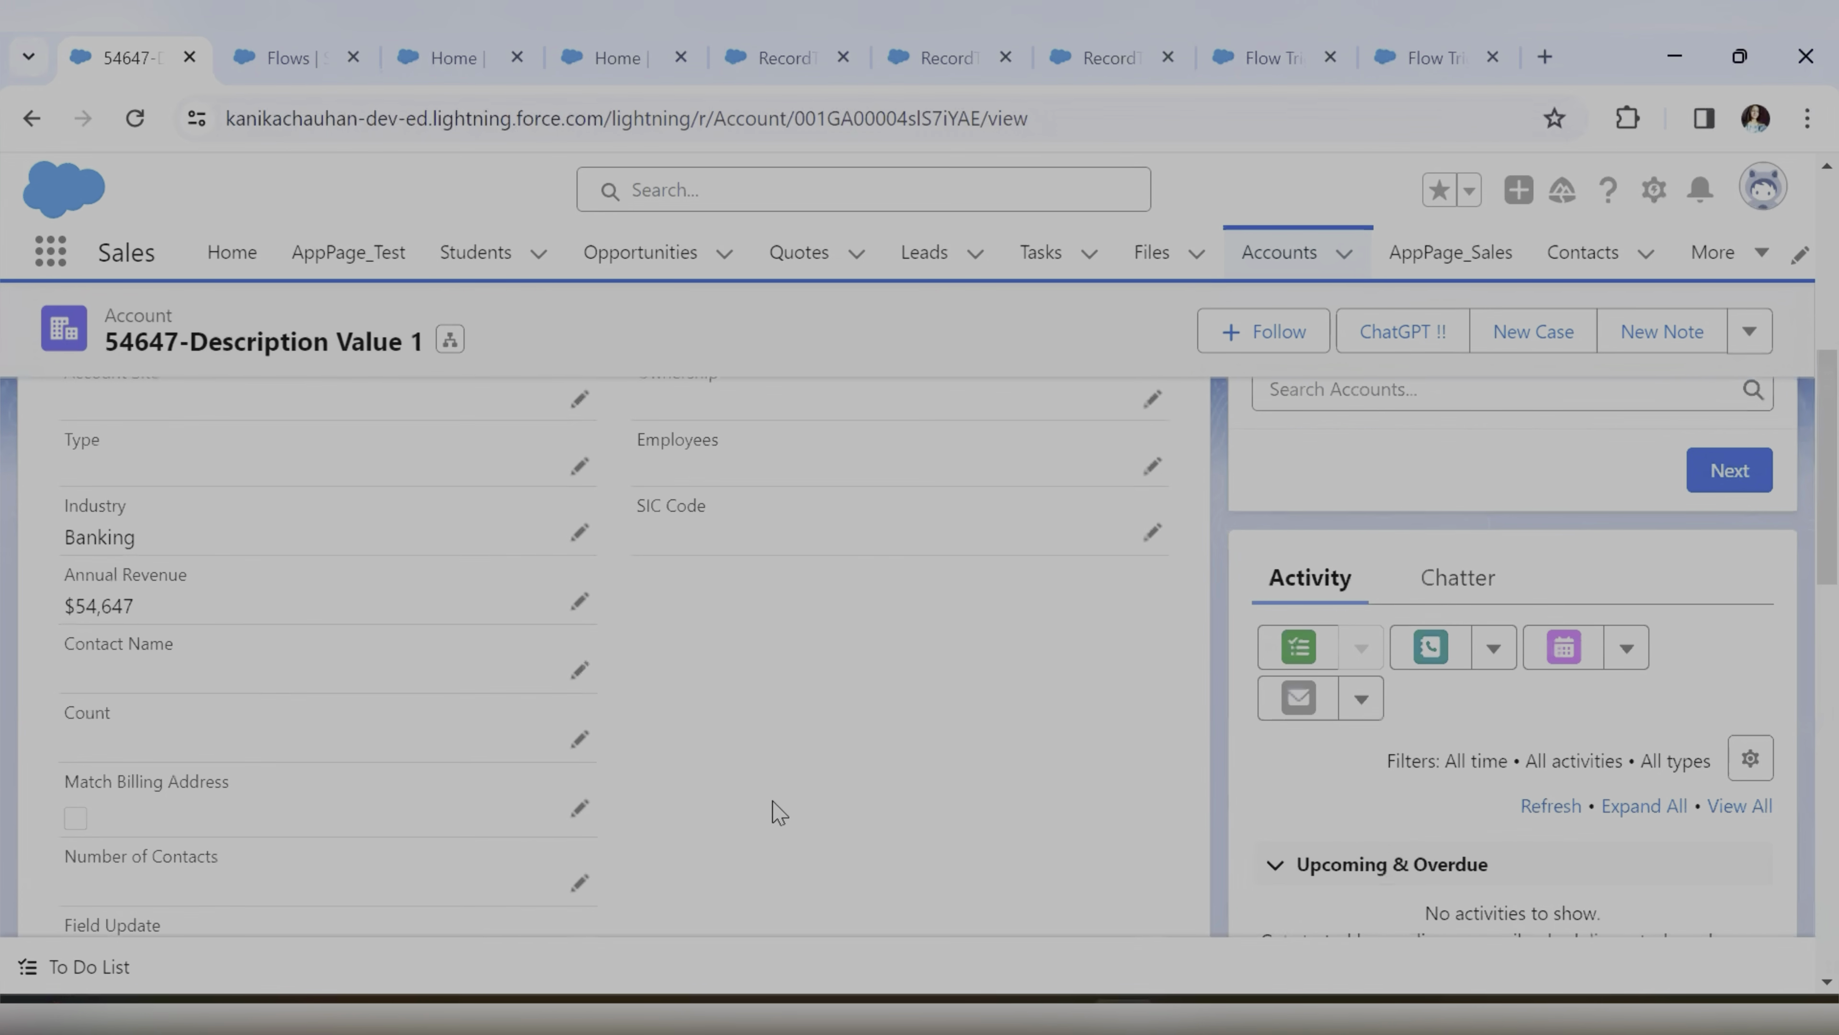
scroll(778, 812, "up", 6)
scroll(778, 811, "up", 2)
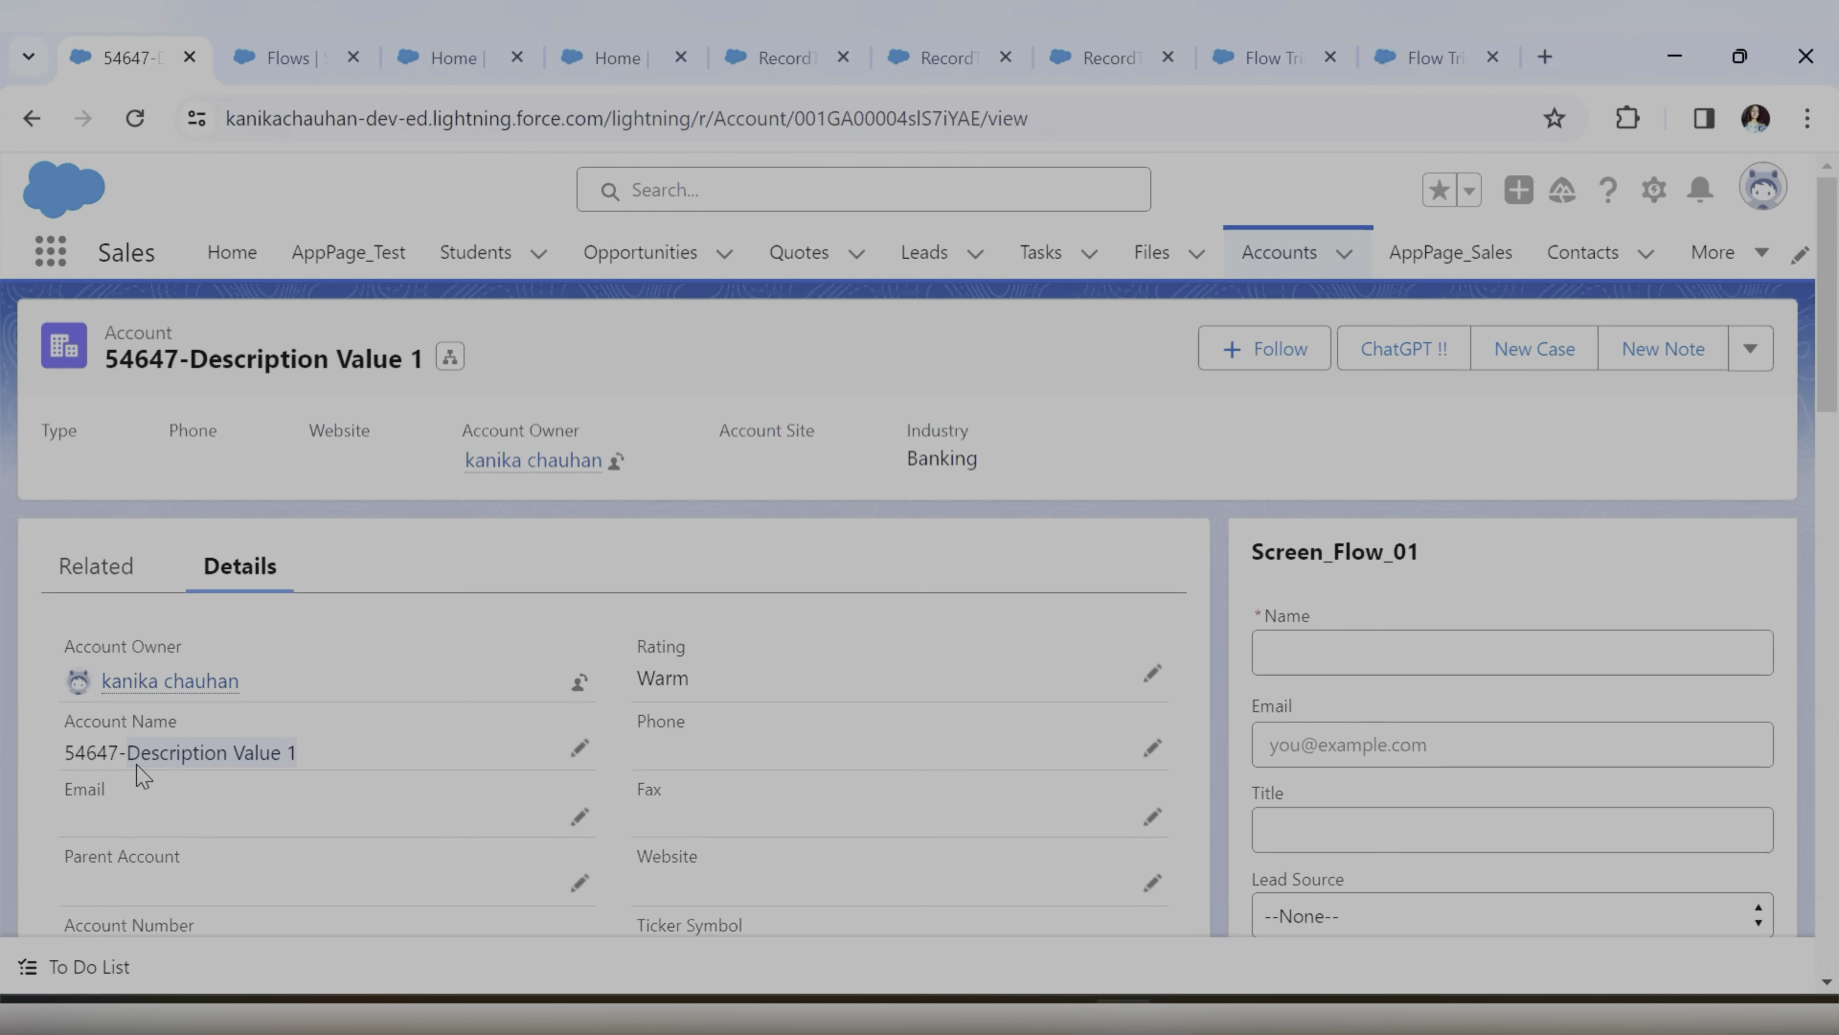
scroll(232, 764, "down", 9)
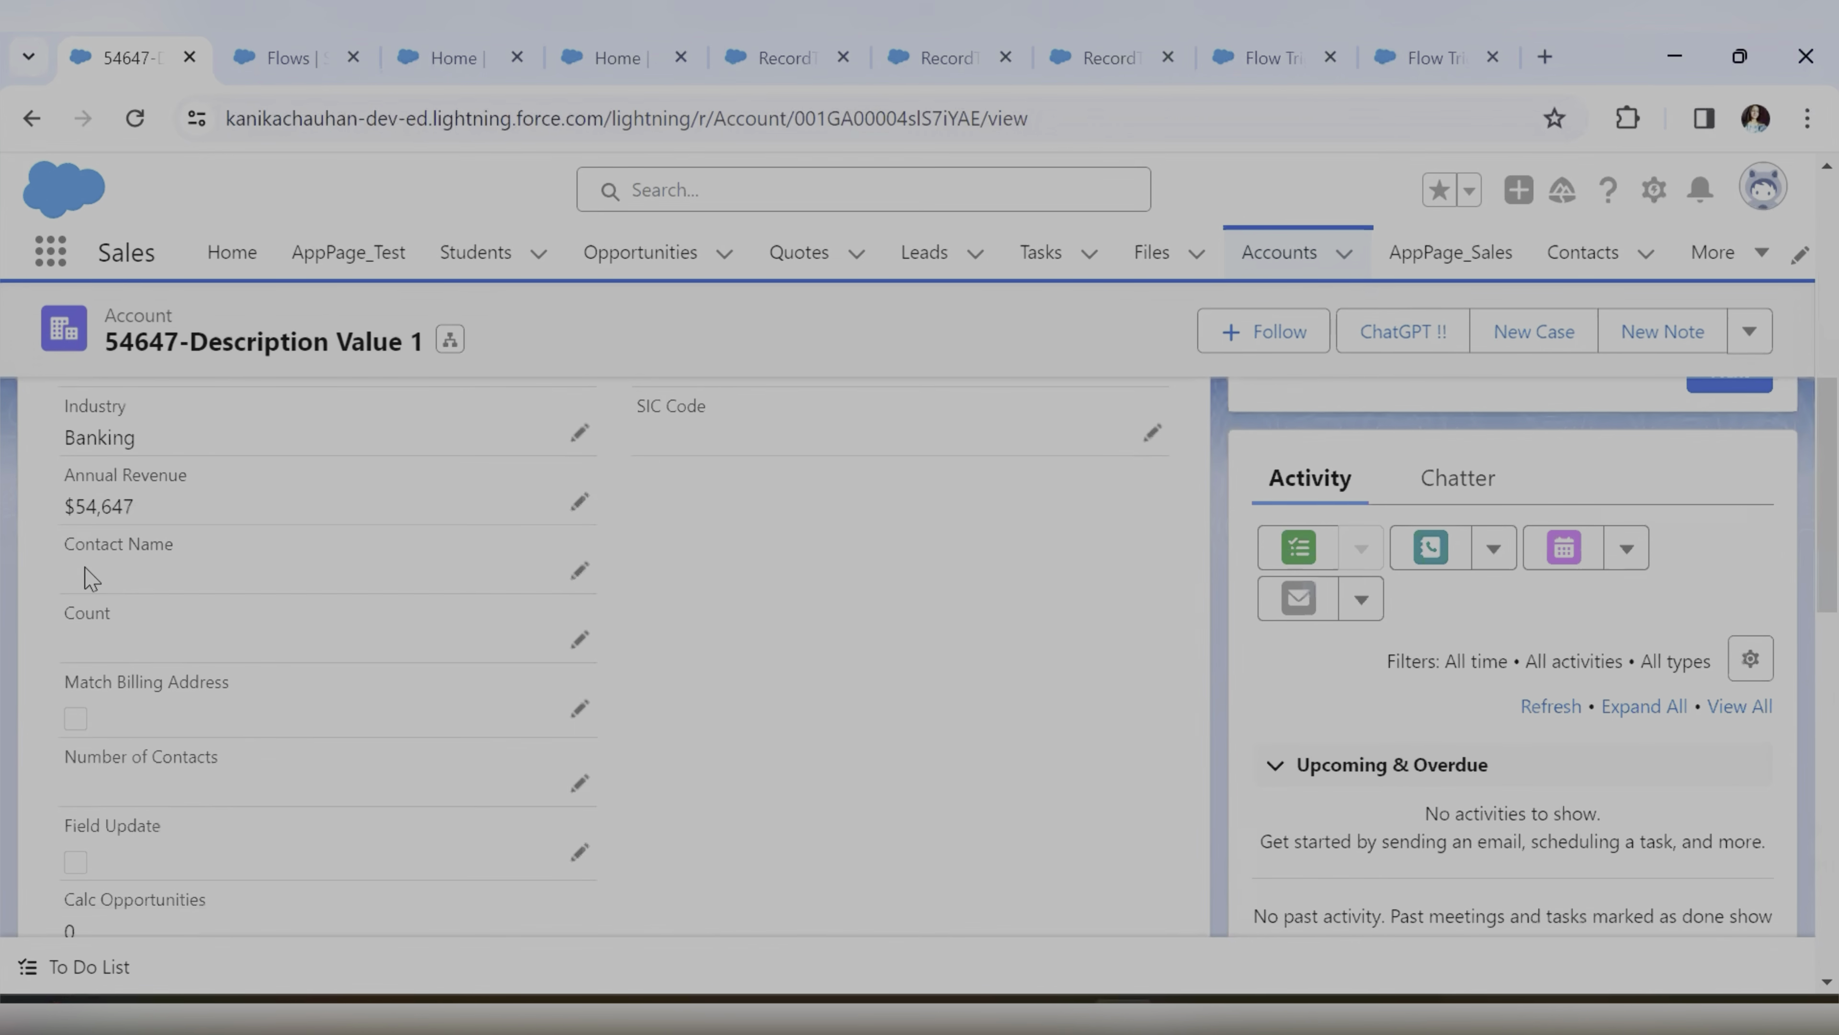
scroll(454, 797, "down", 5)
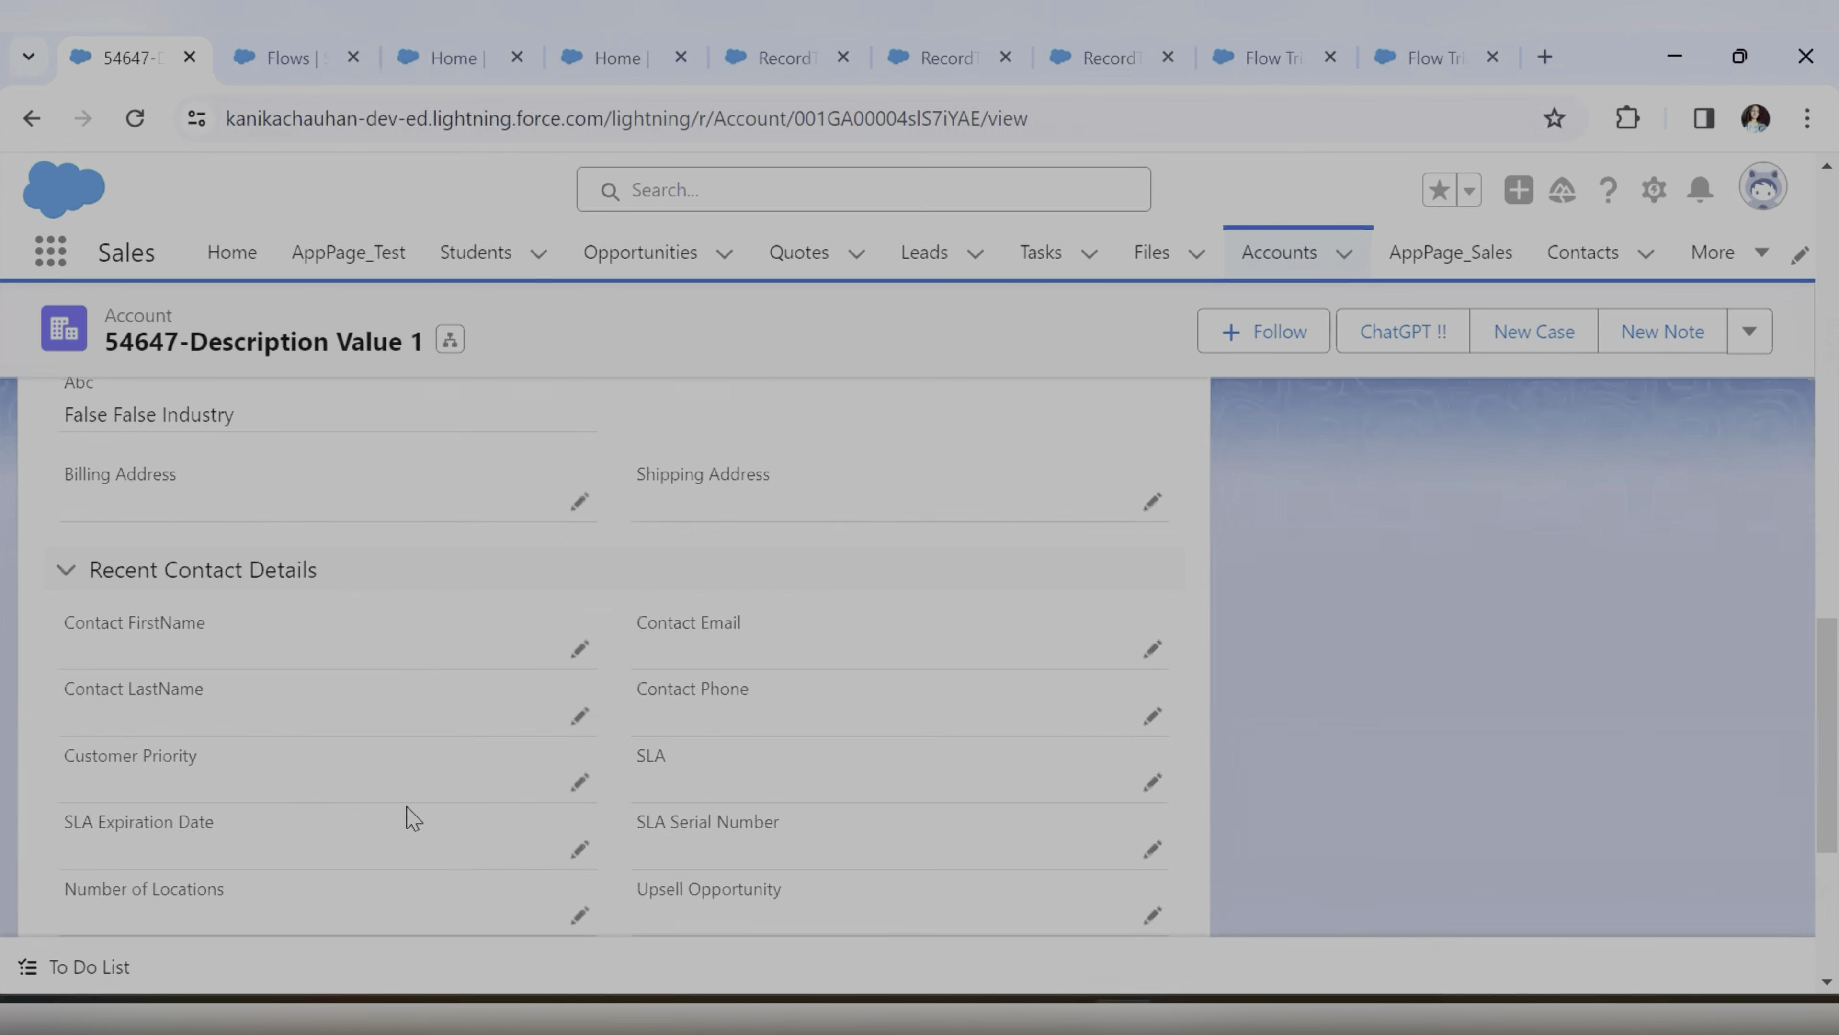
scroll(490, 833, "up", 14)
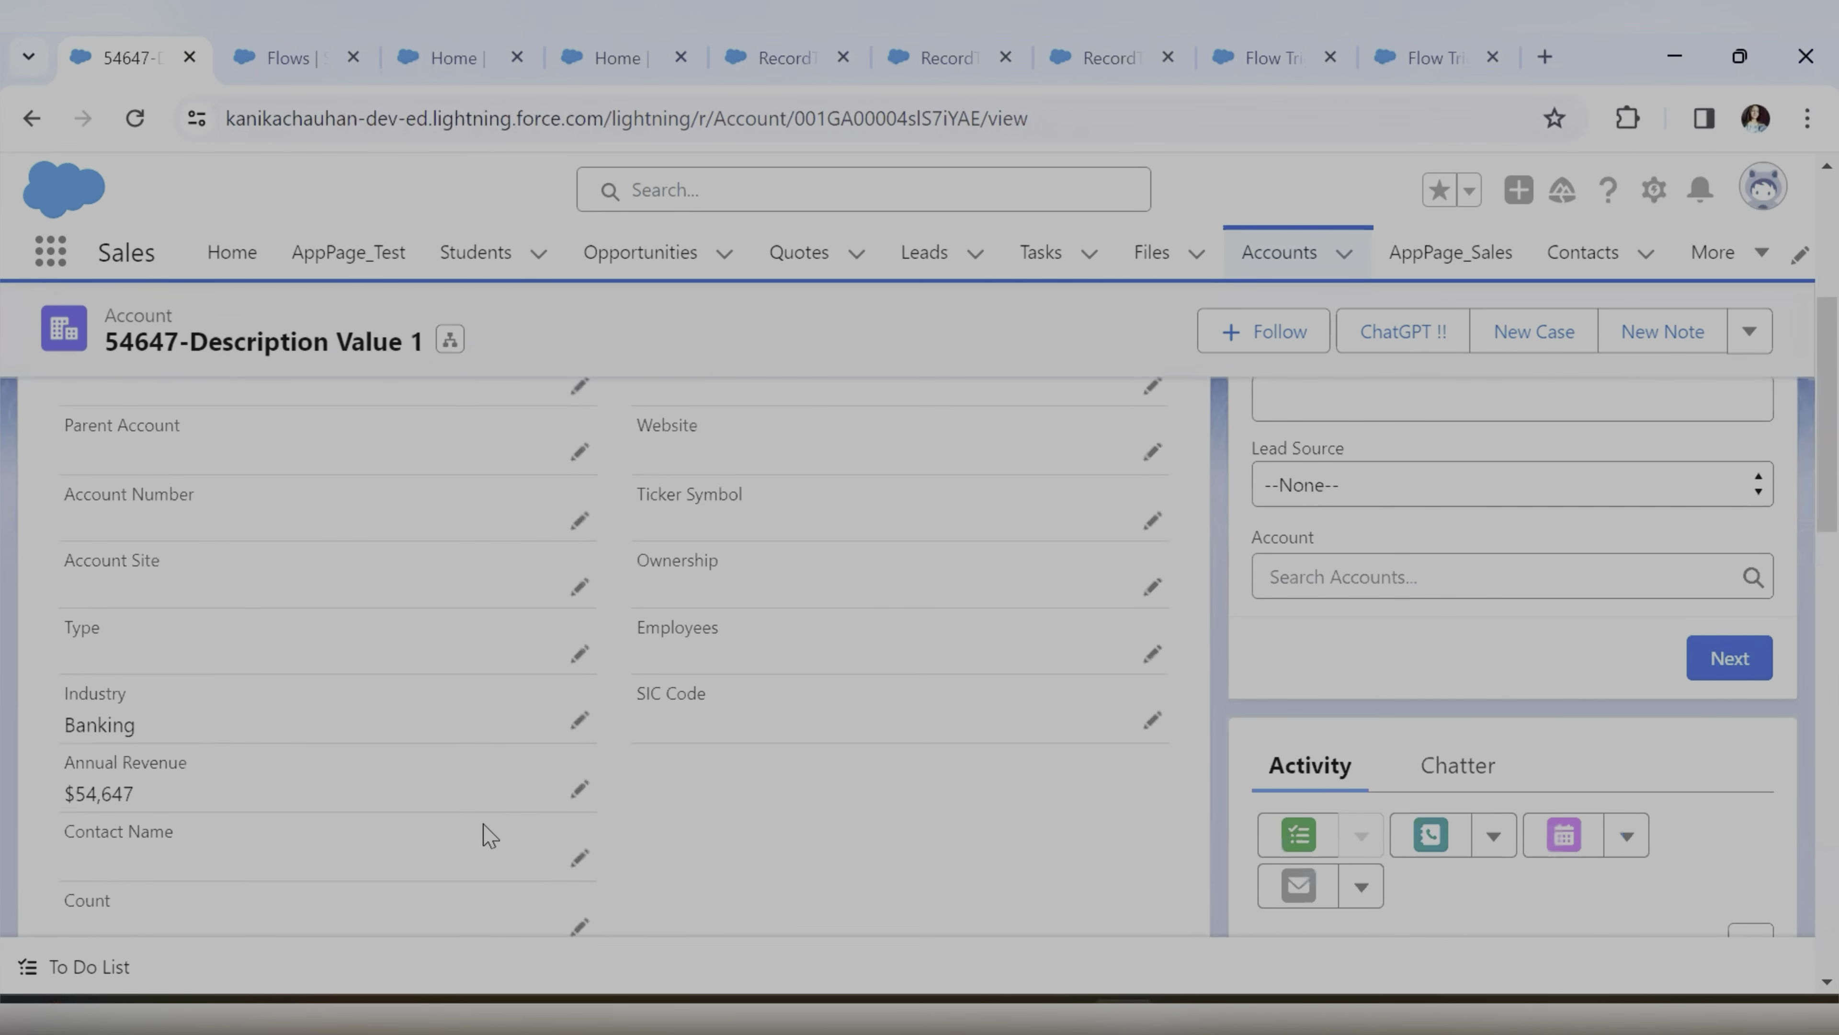
Switch to the Word document to review the record-triggered flow requirements, and return to the account page
key("alt+Tab")
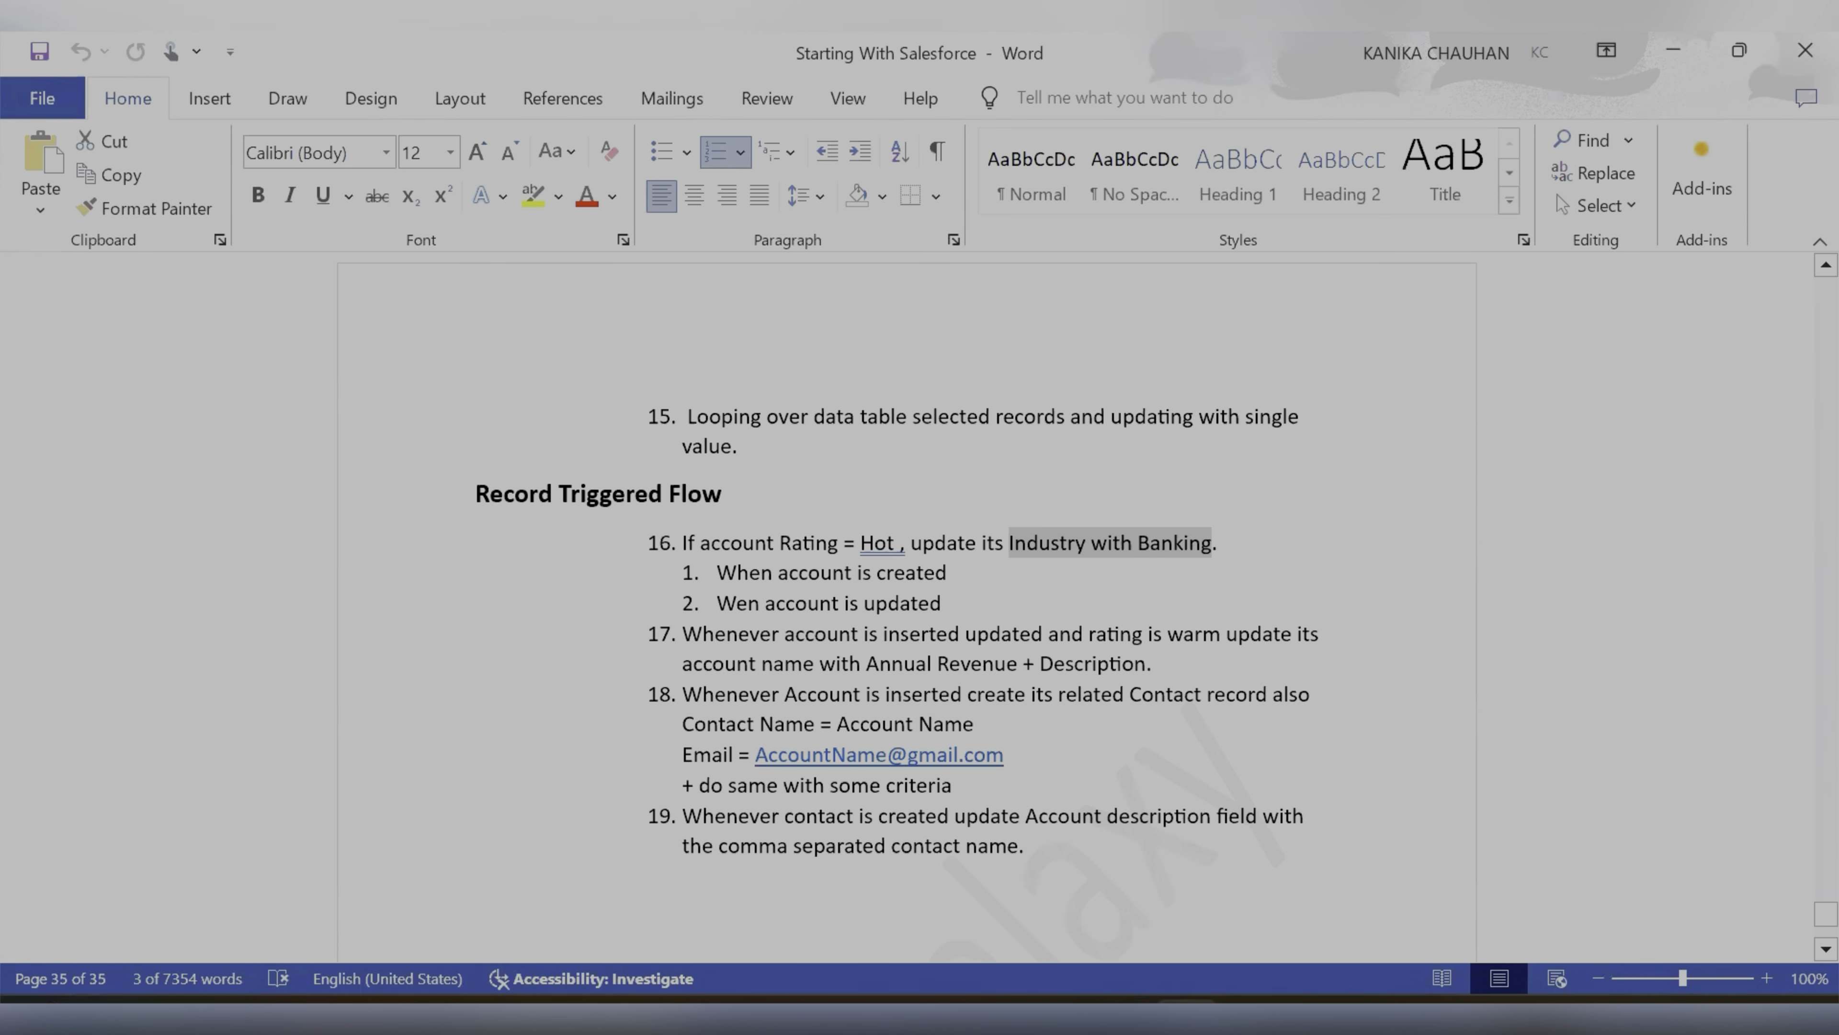
key("alt+Tab")
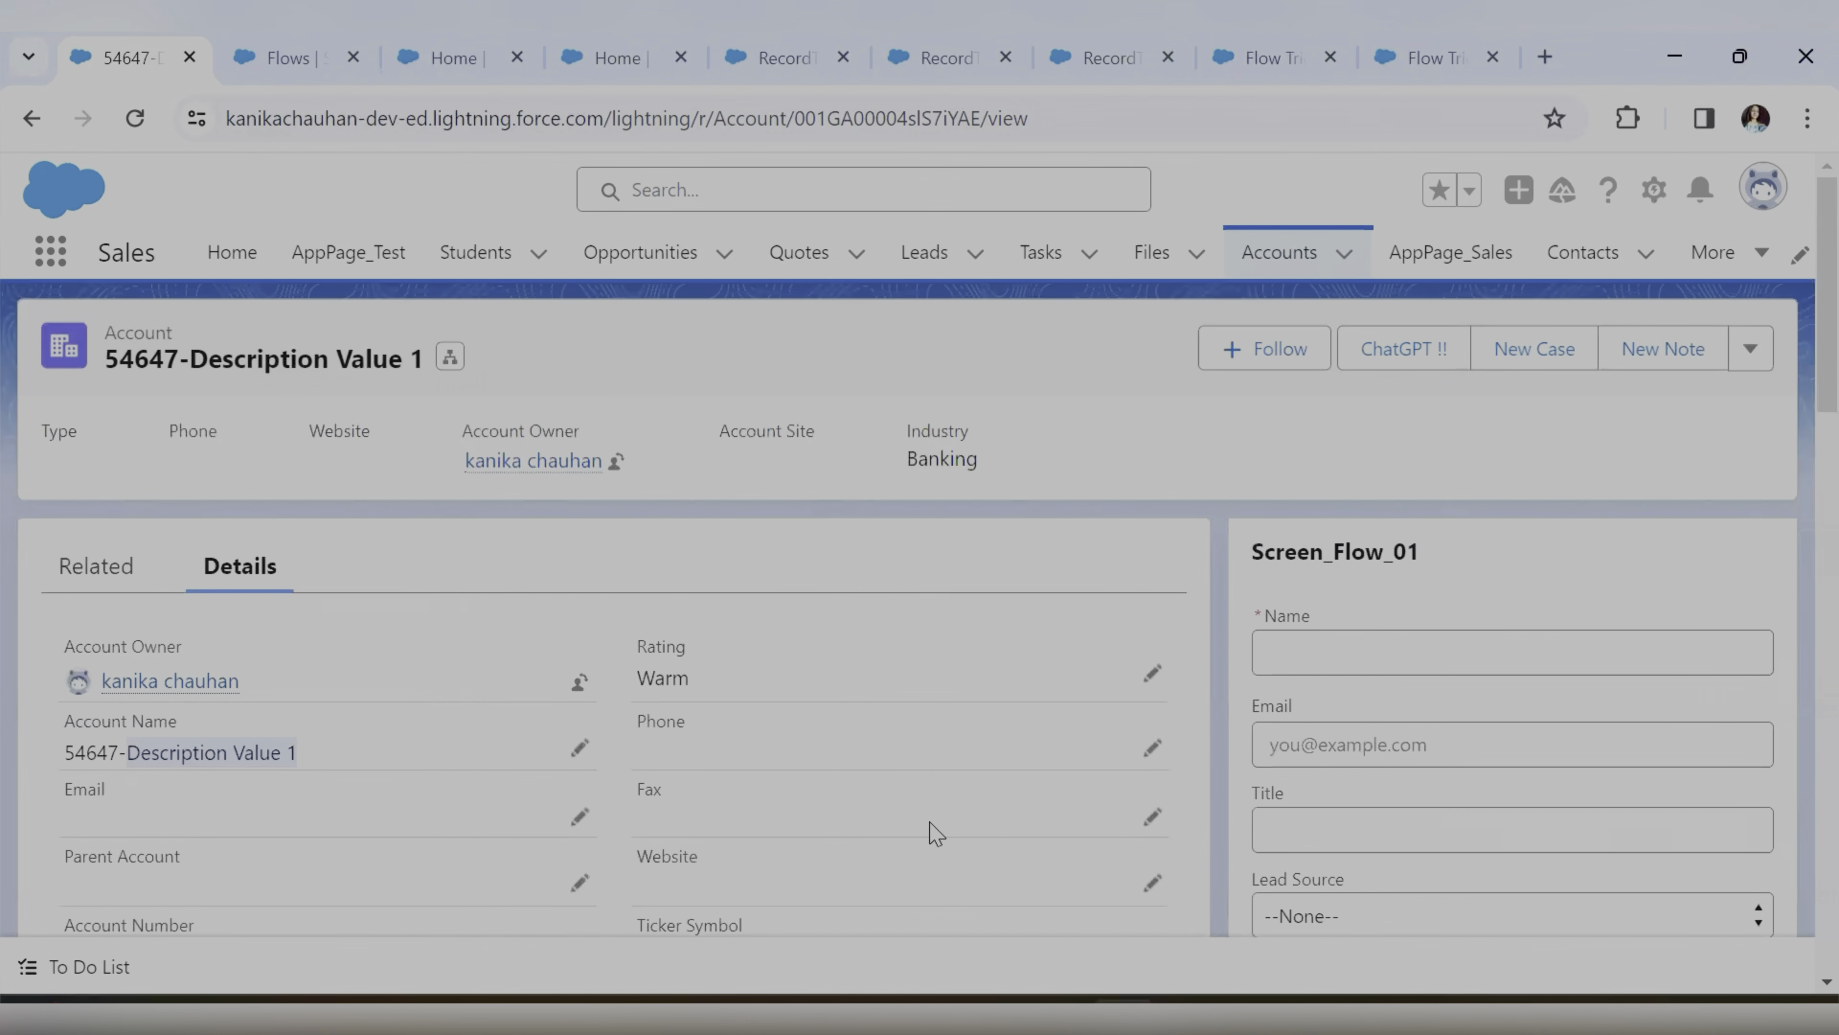
left_click(627, 629)
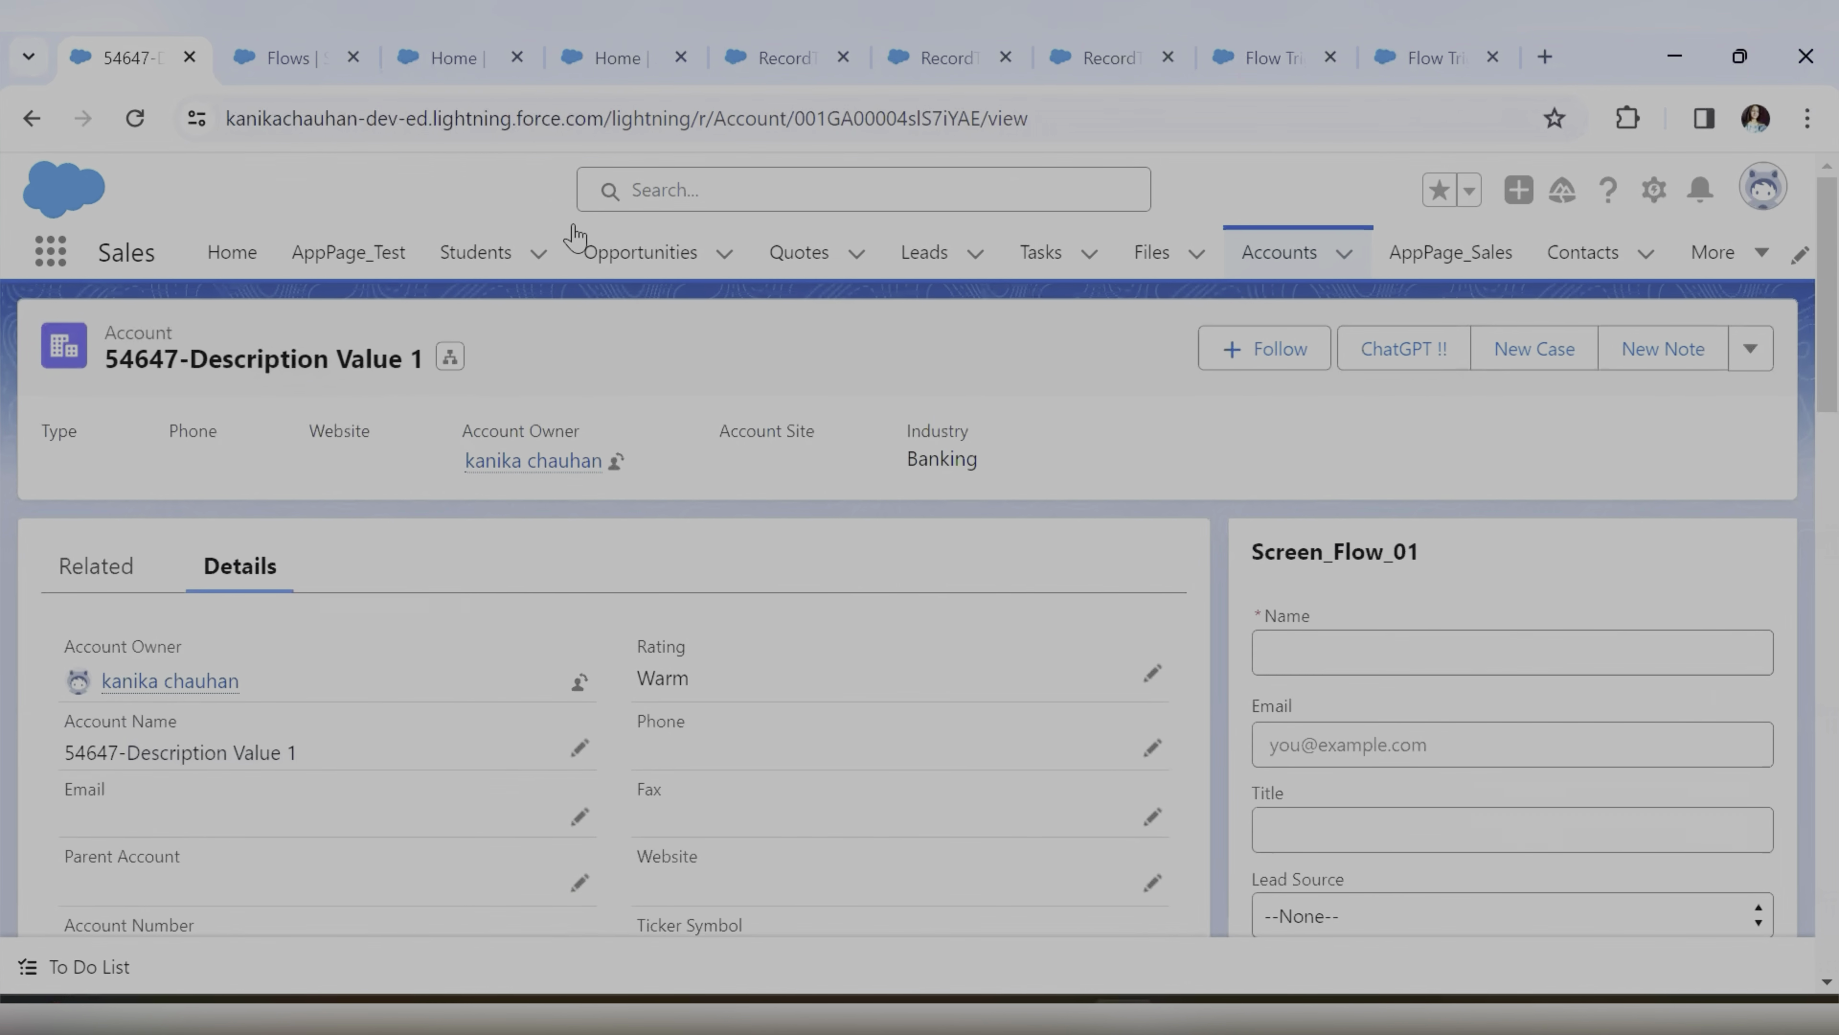